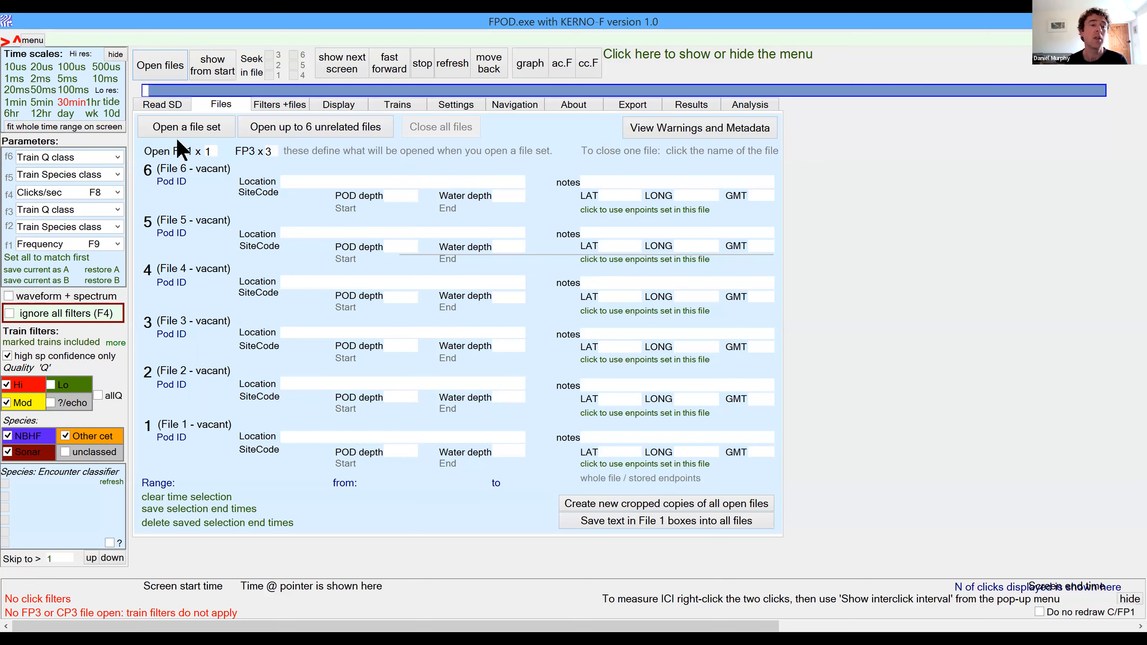
Set the location used for the file name of the SD card data to Barkhouse.
left_click(162, 109)
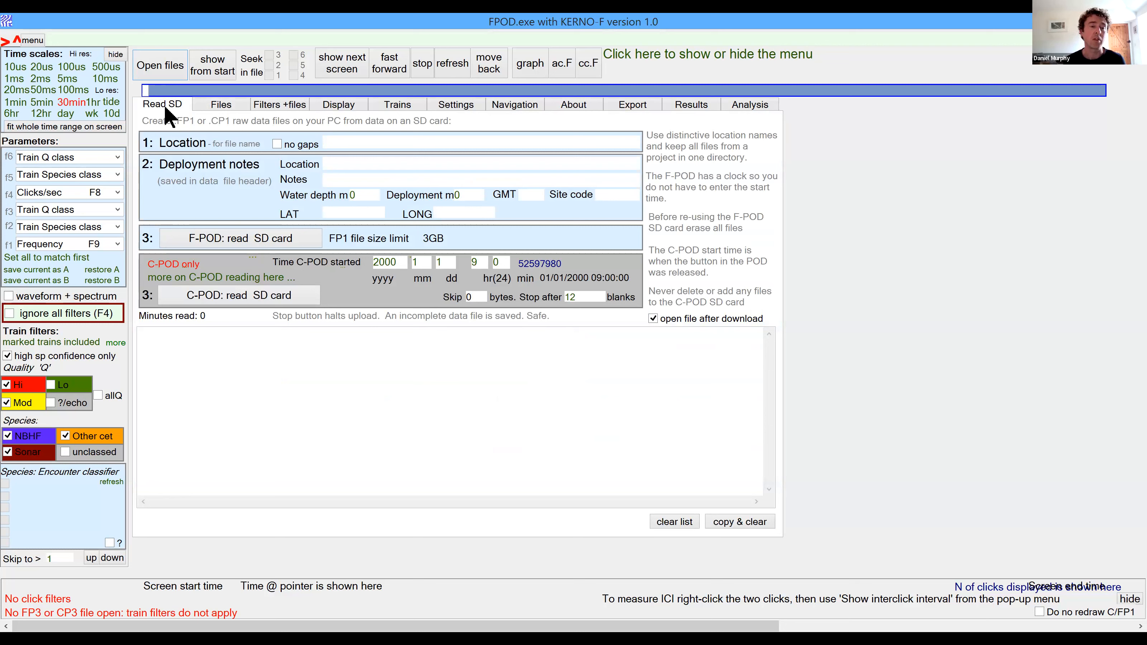
left_click(350, 145)
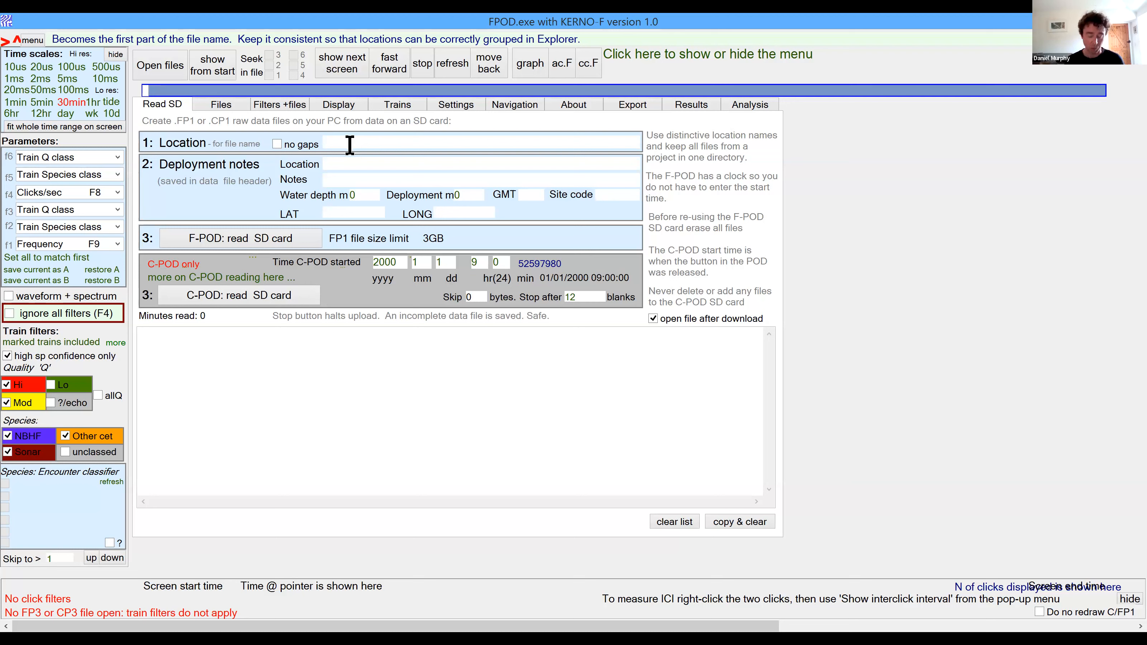
type("Bark")
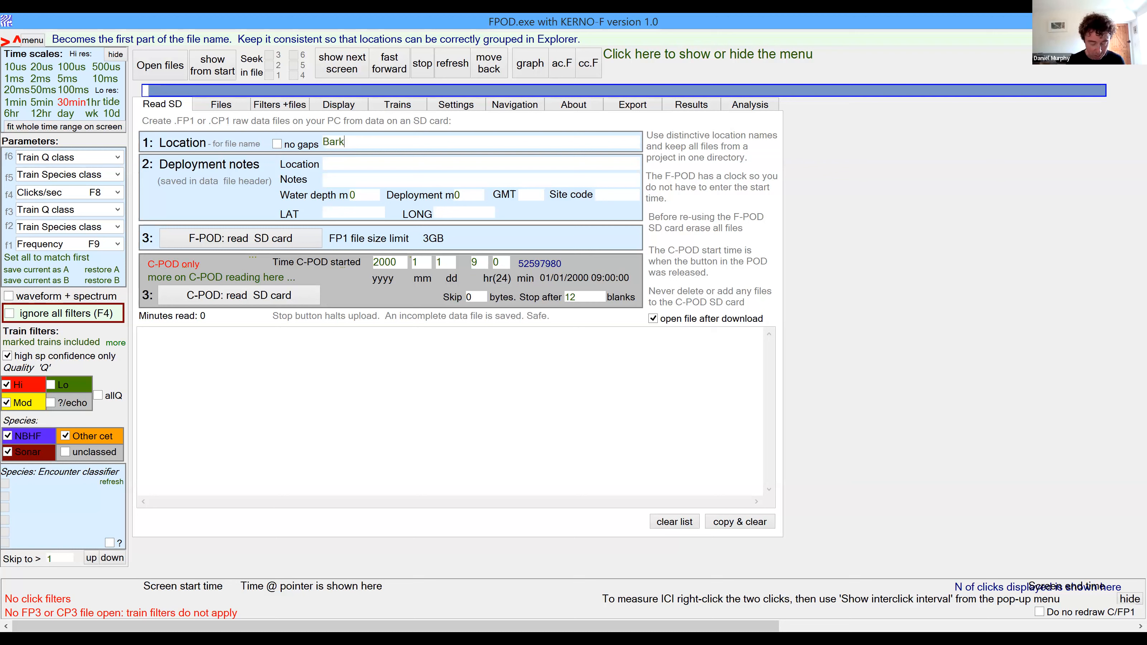
type("house")
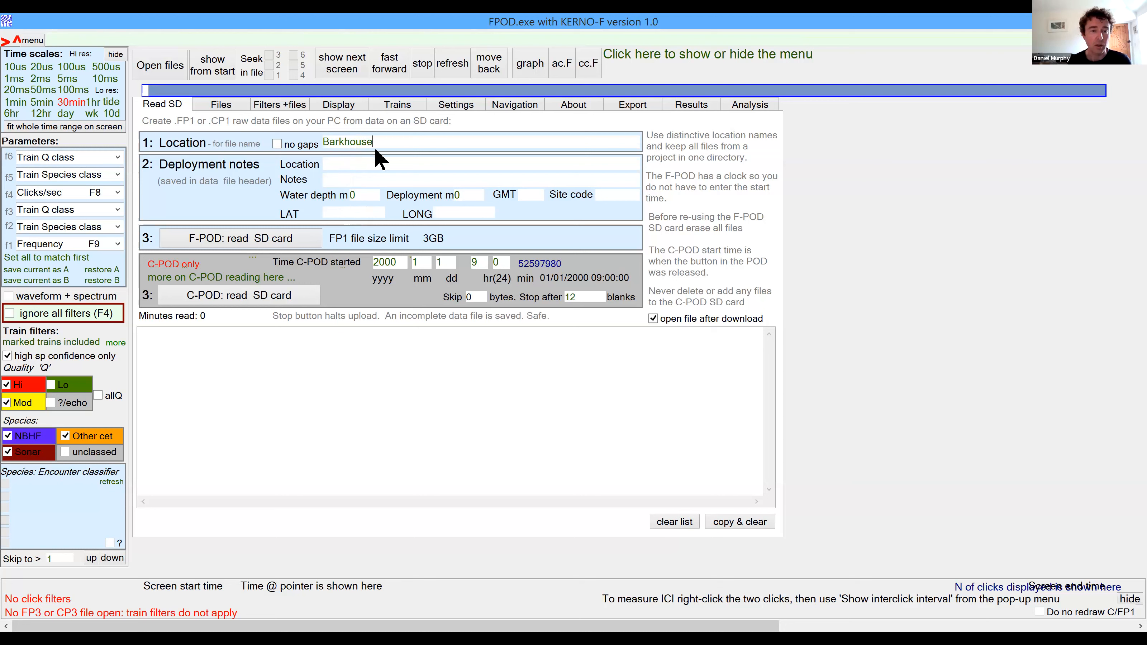
Start an F-POD SD card read from 0FPOD000.CHE in Documents > Chelonia > FPOD BASICS training 2023-05-03 > Sample raw FPOD data.
left_click(276, 248)
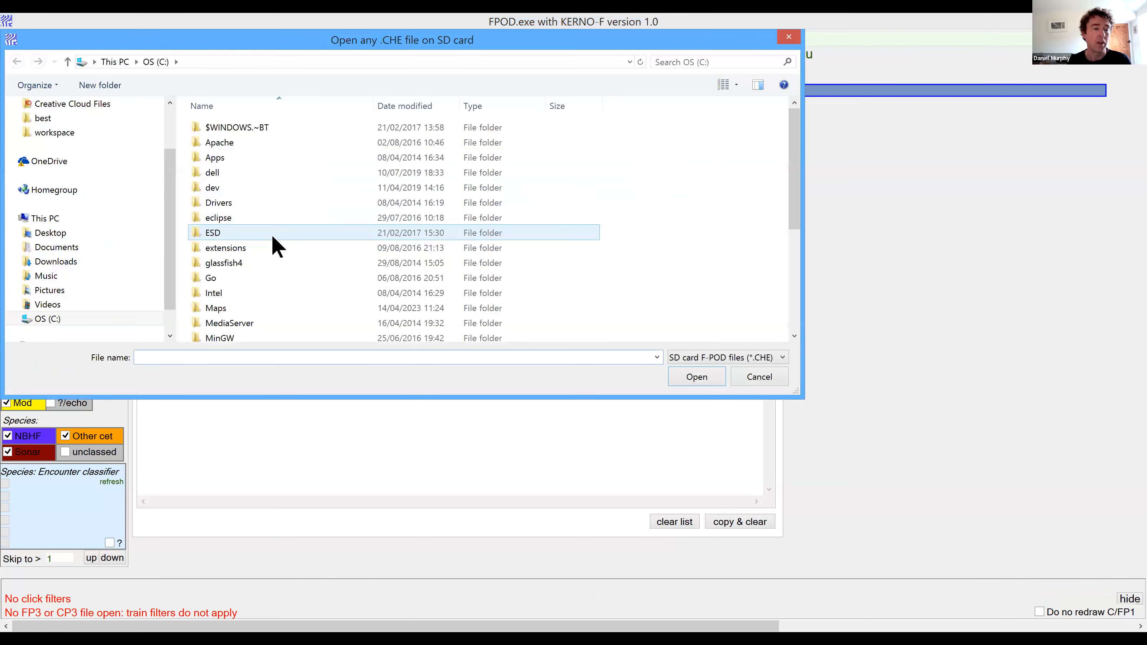
left_click(56, 247)
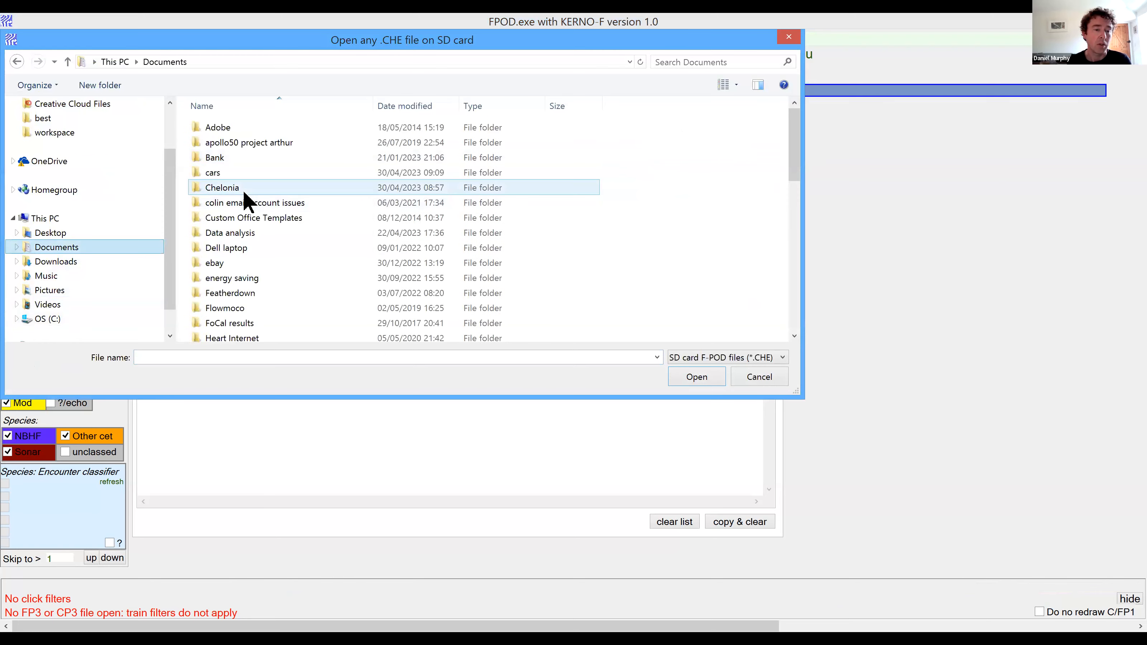
double_click(248, 188)
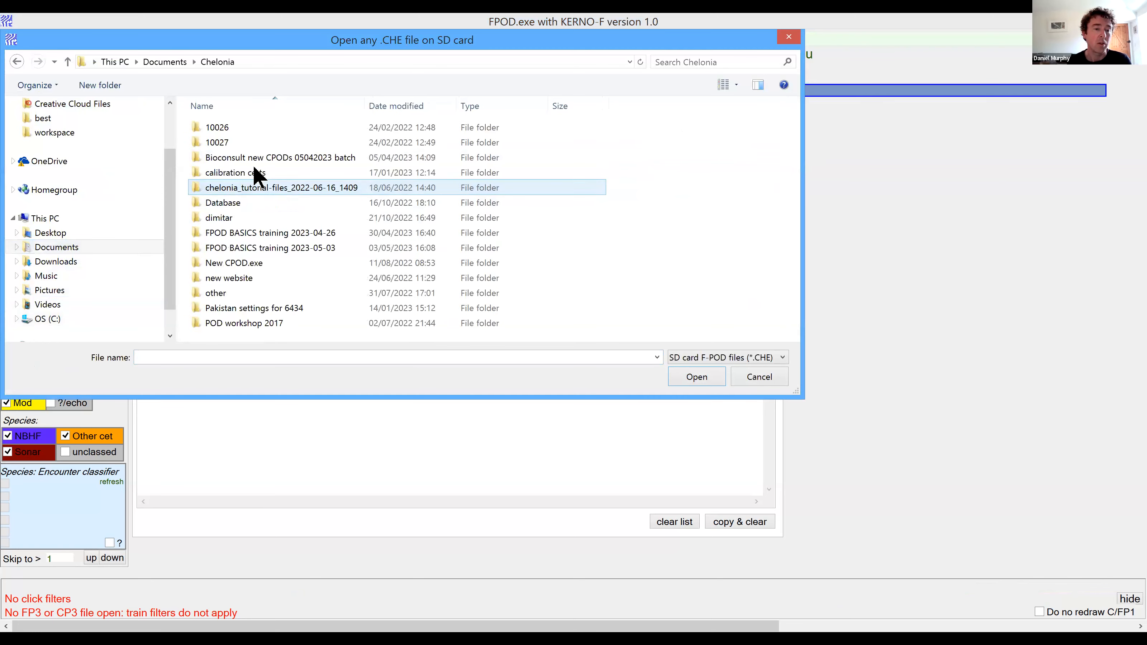
double_click(287, 248)
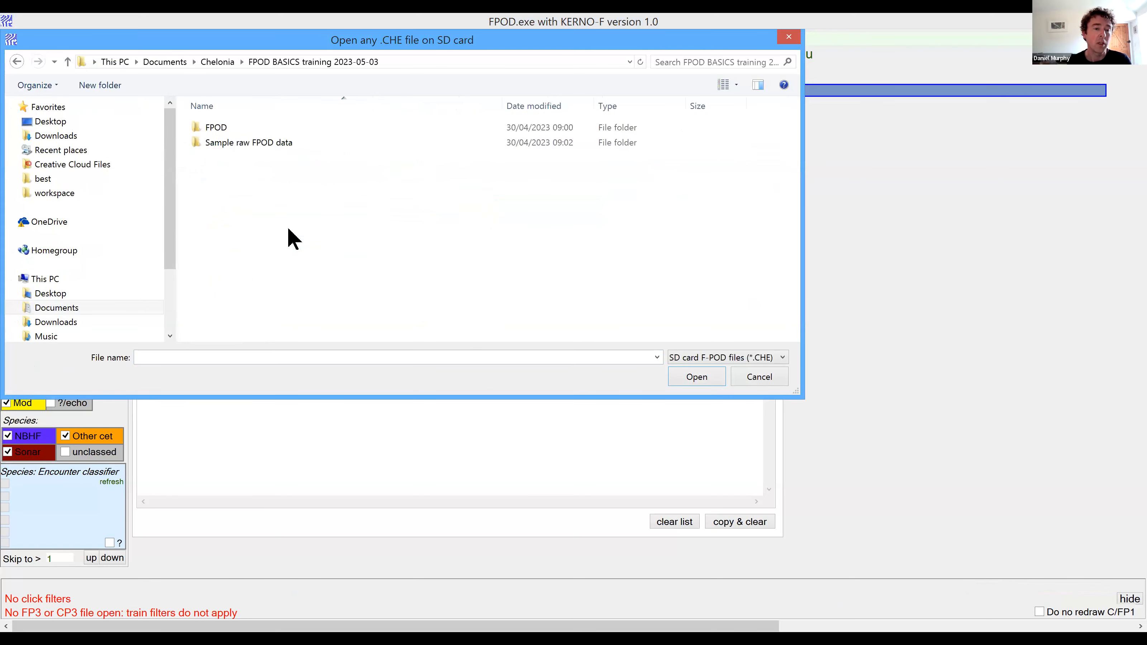
double_click(235, 143)
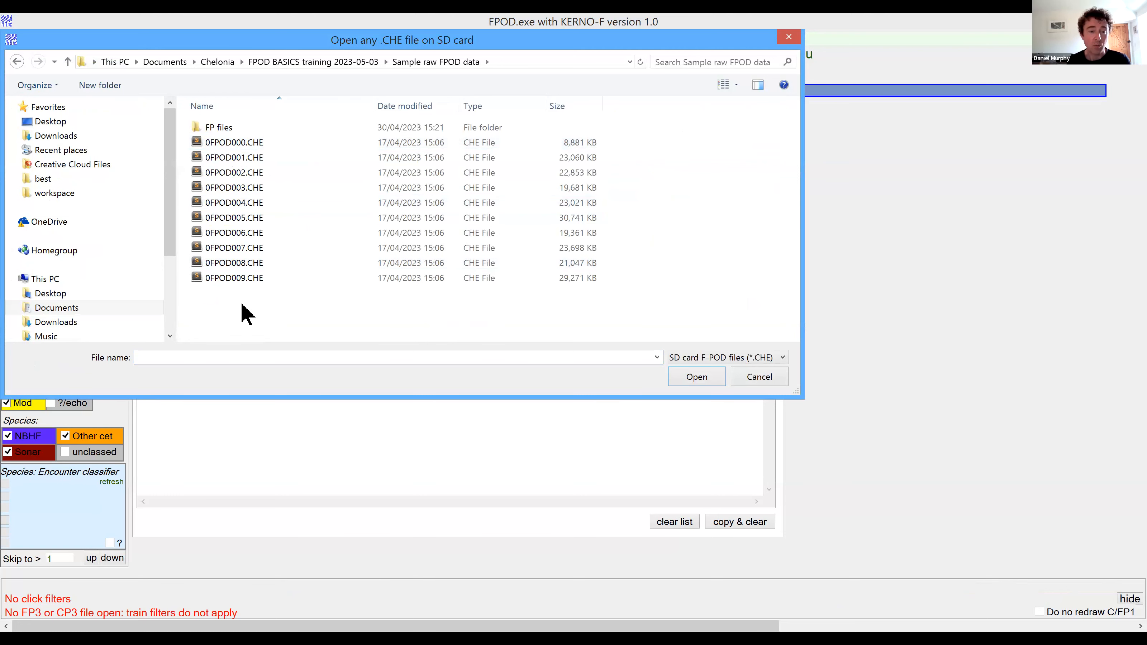
left_click(251, 149)
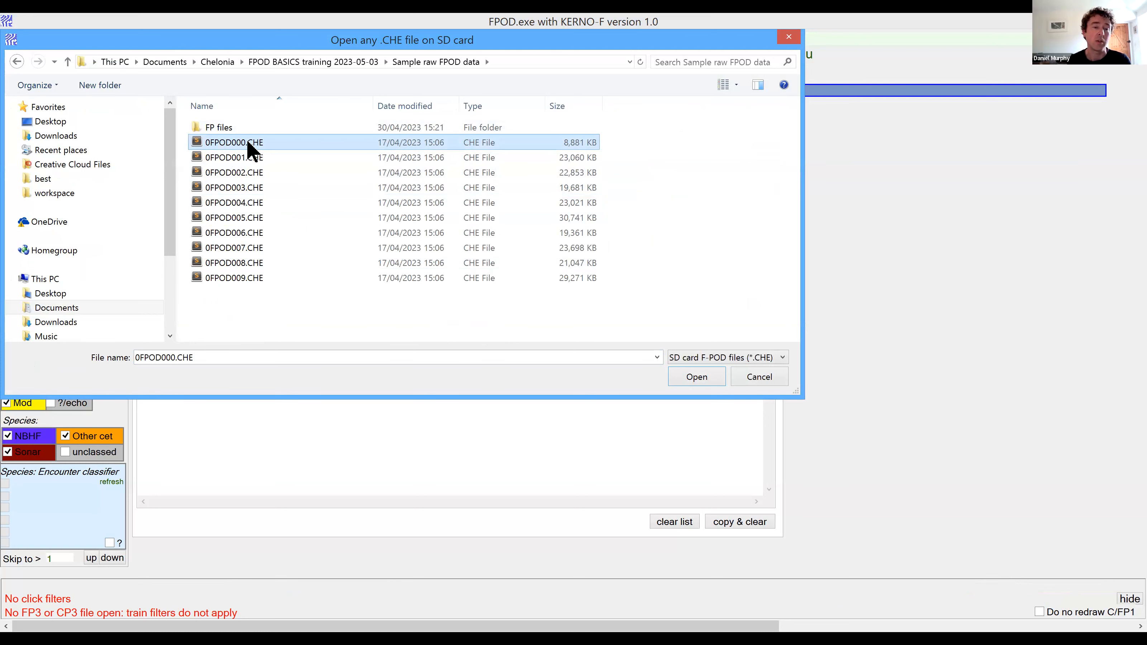
double_click(248, 144)
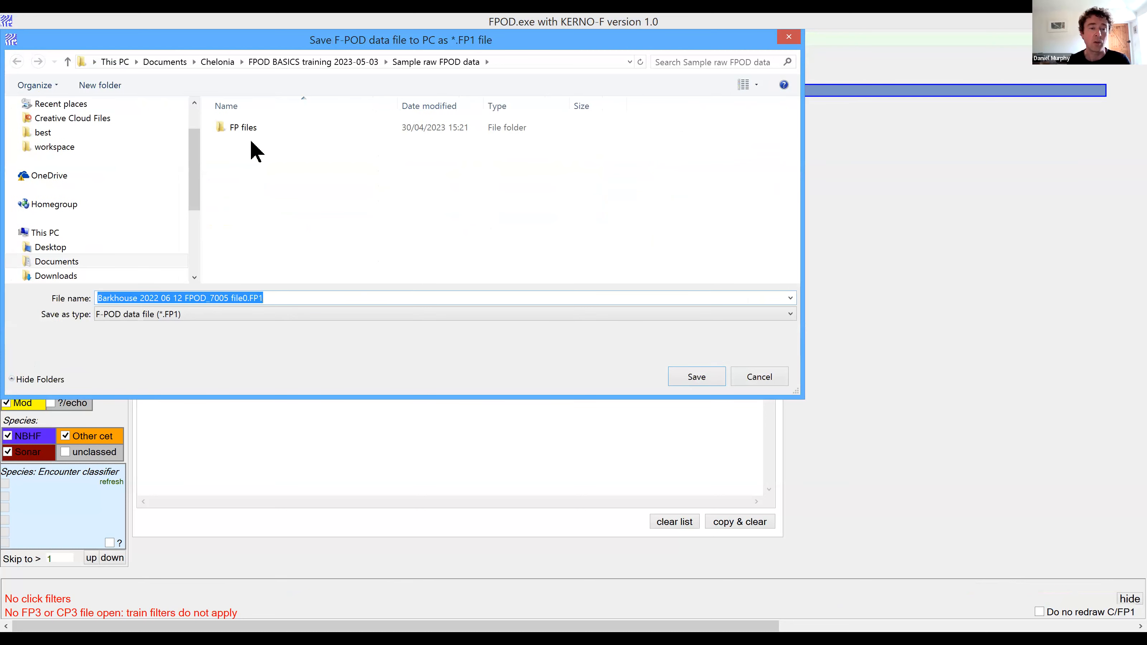
Save the F-POD data as Barkhouse 2022 06 12 FPOD_7005 file0.FP1 in the Sample raw FPOD data folder.
left_click(288, 300)
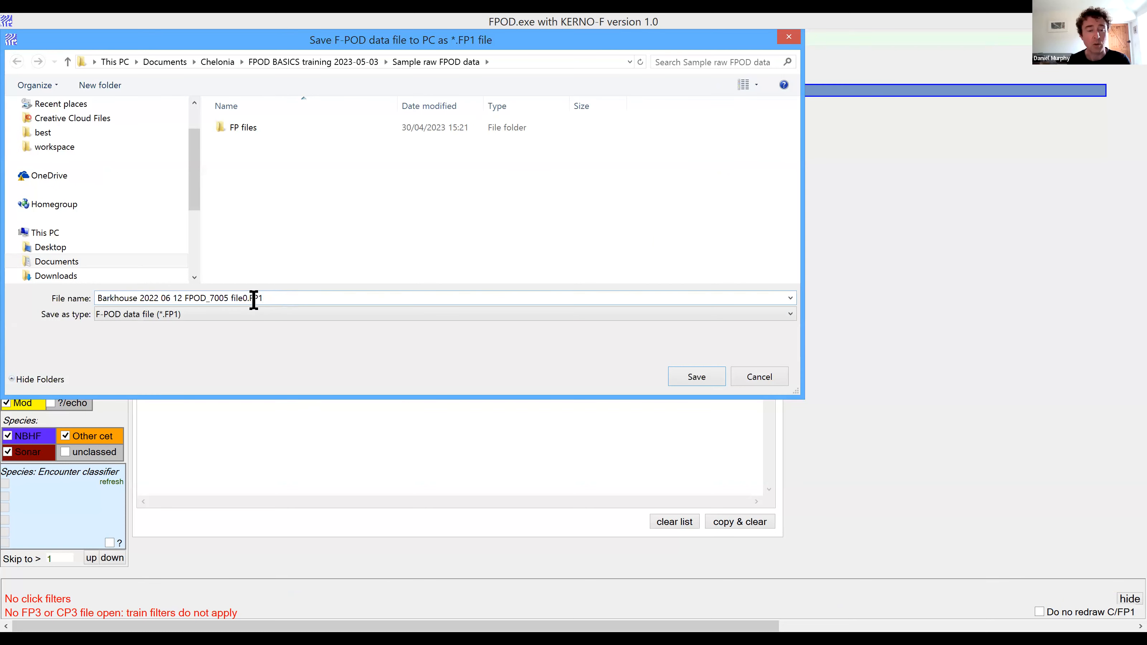
left_click_drag(253, 300, 273, 300)
left_click(278, 298)
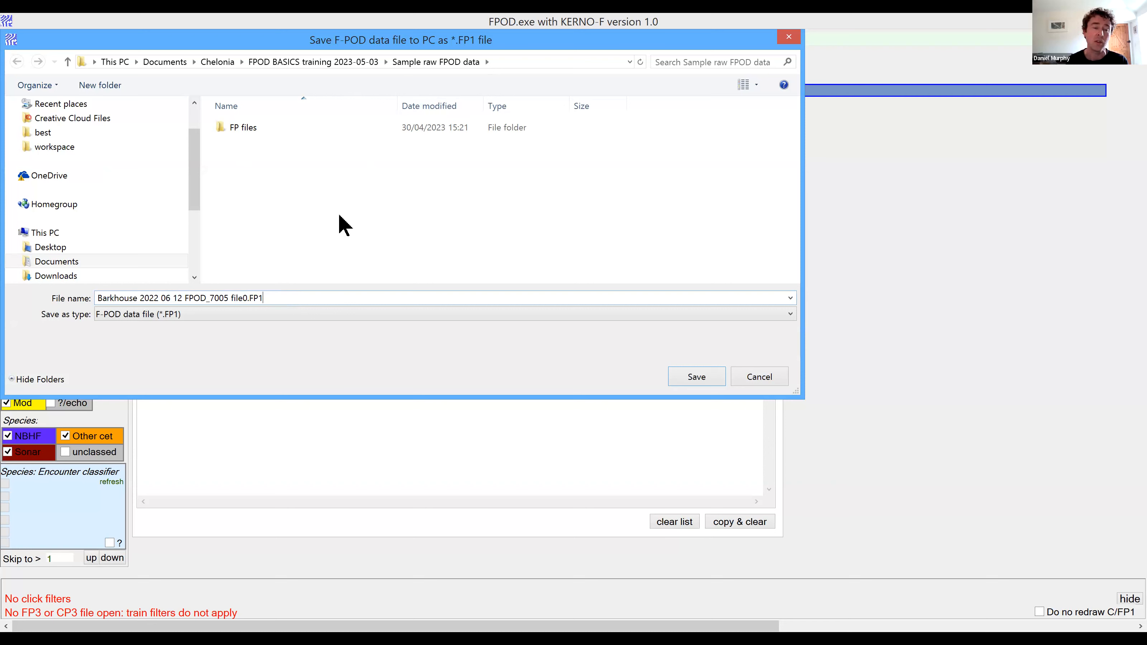
left_click(690, 379)
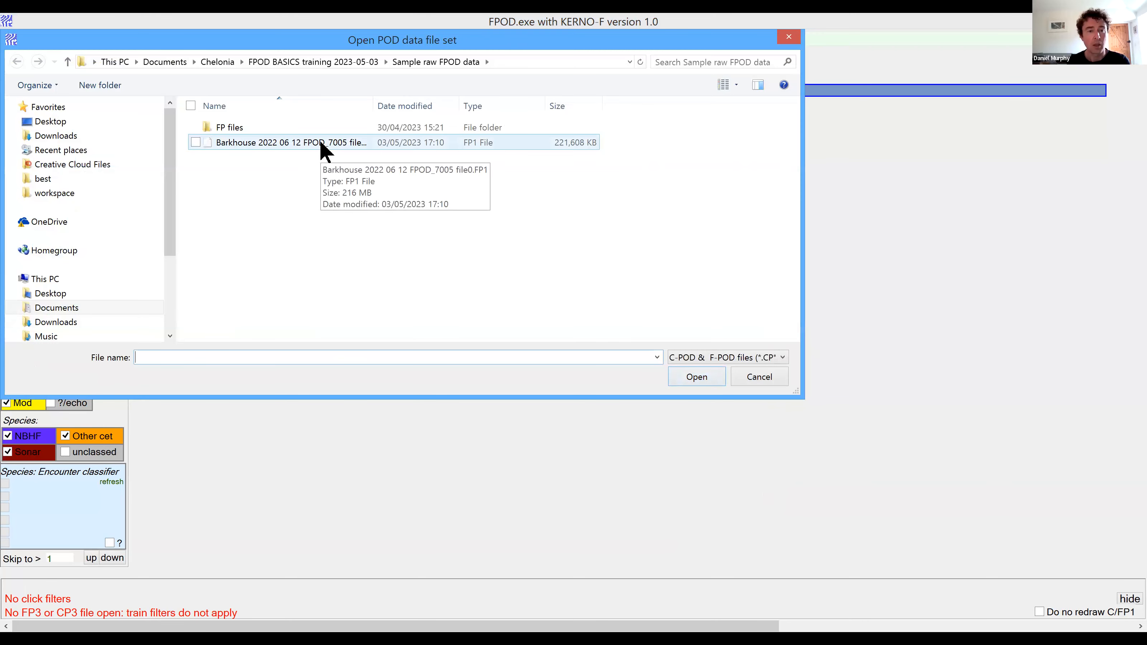
Open the saved data file Barkhouse 2022 06 12 FPOD_7005 file0.FP1 and show the open files list.
left_click(322, 148)
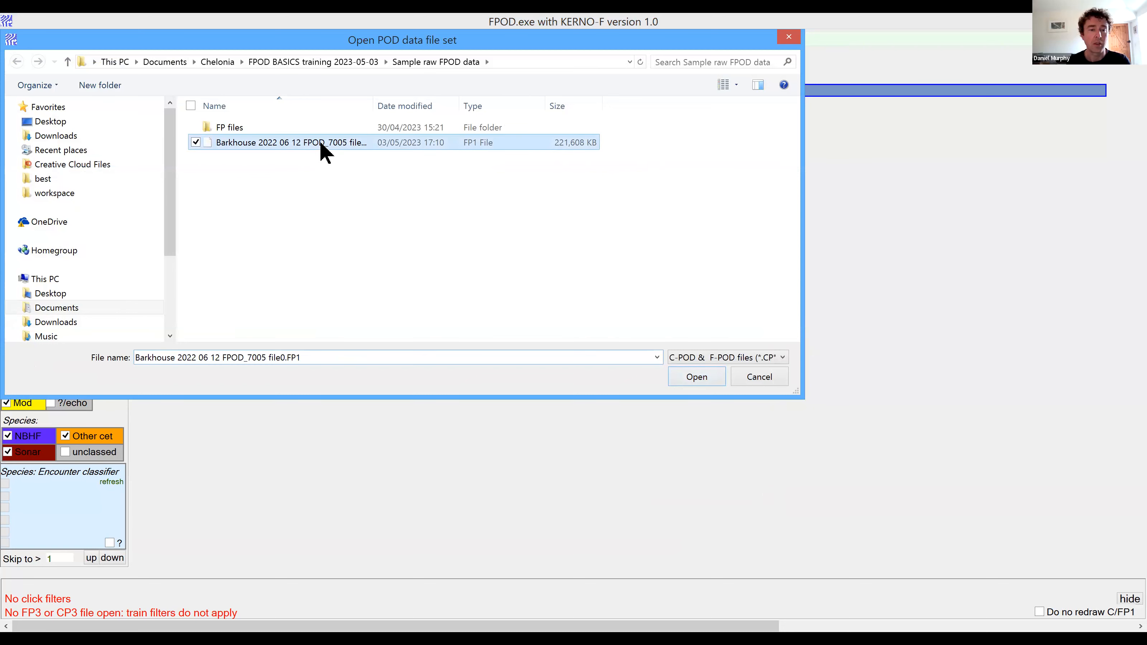
double_click(314, 144)
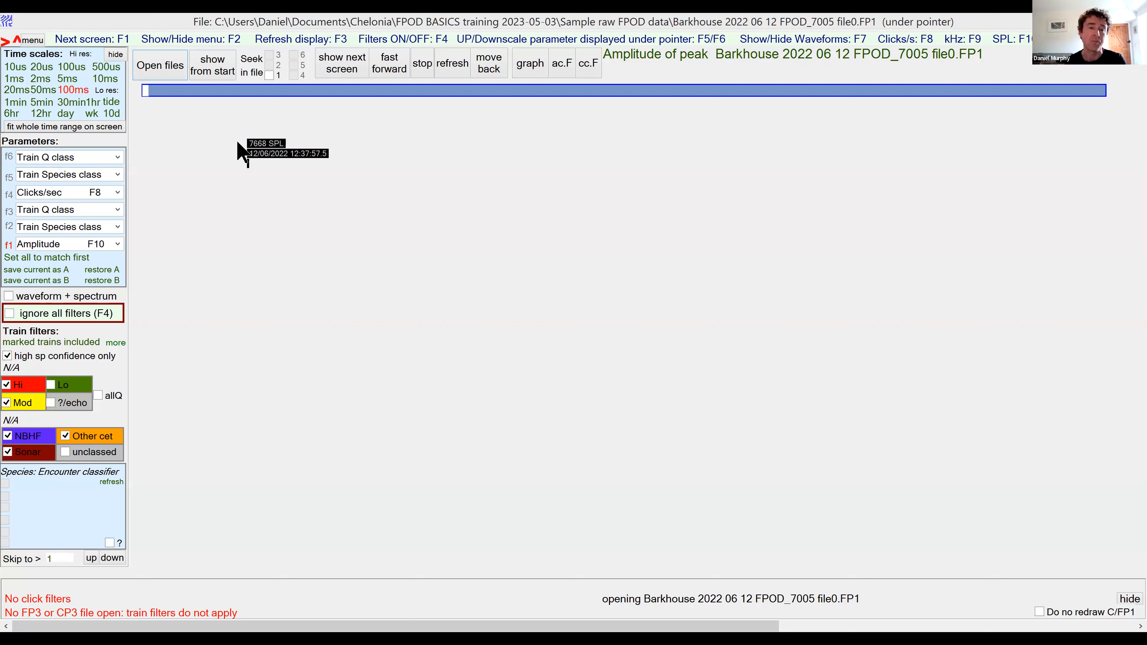
left_click(259, 27)
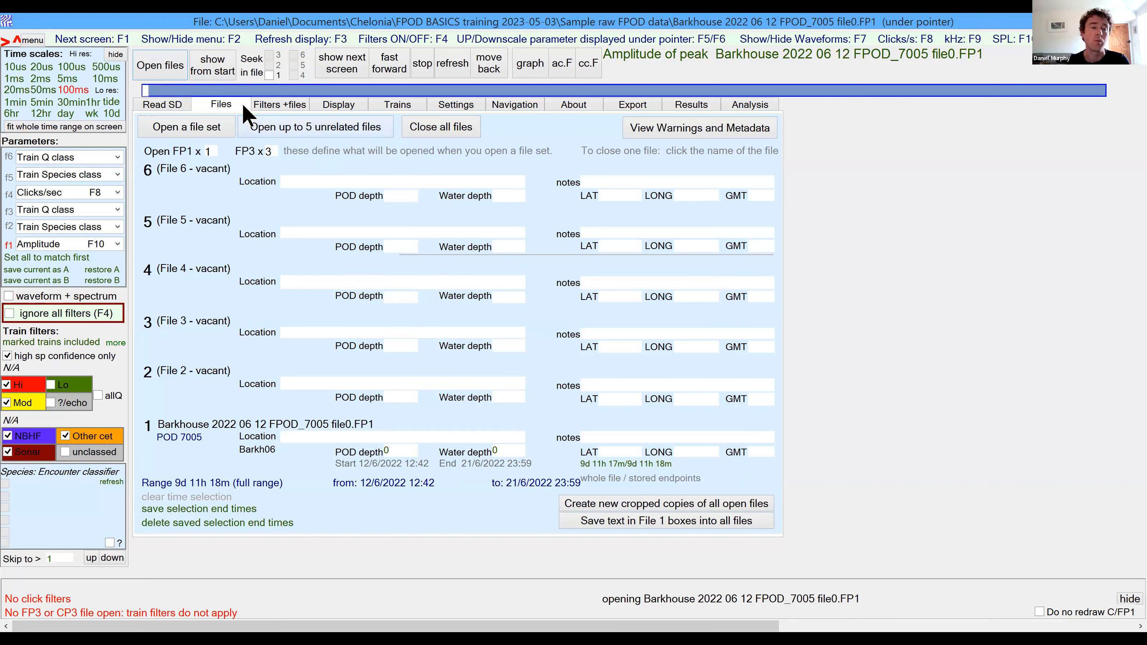
left_click(393, 106)
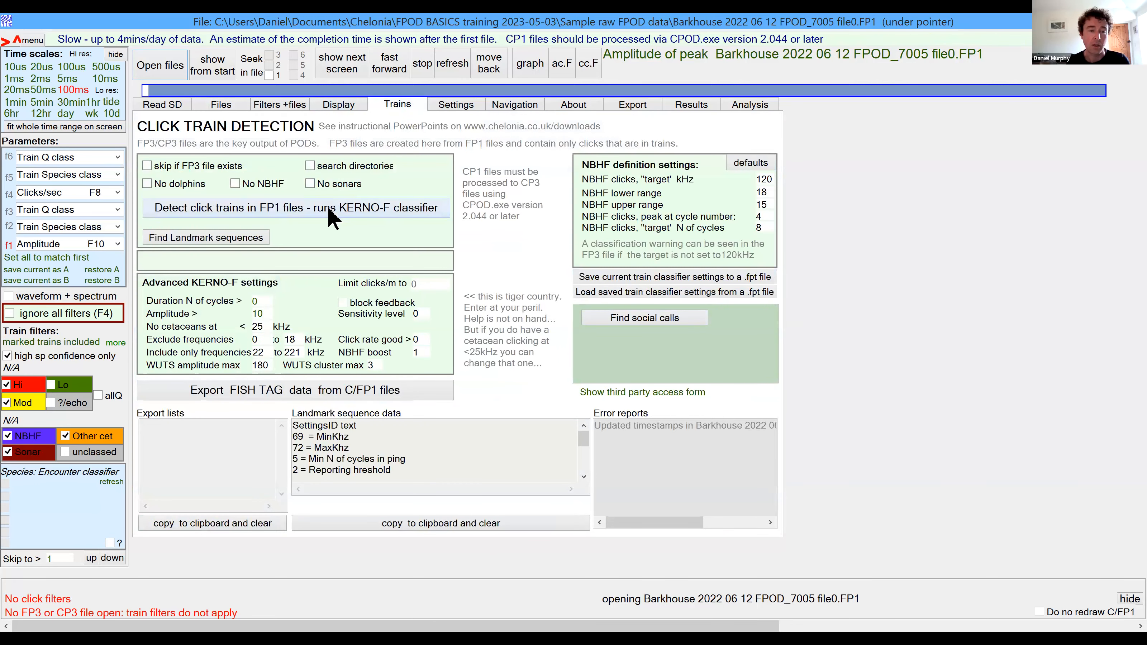
left_click(296, 208)
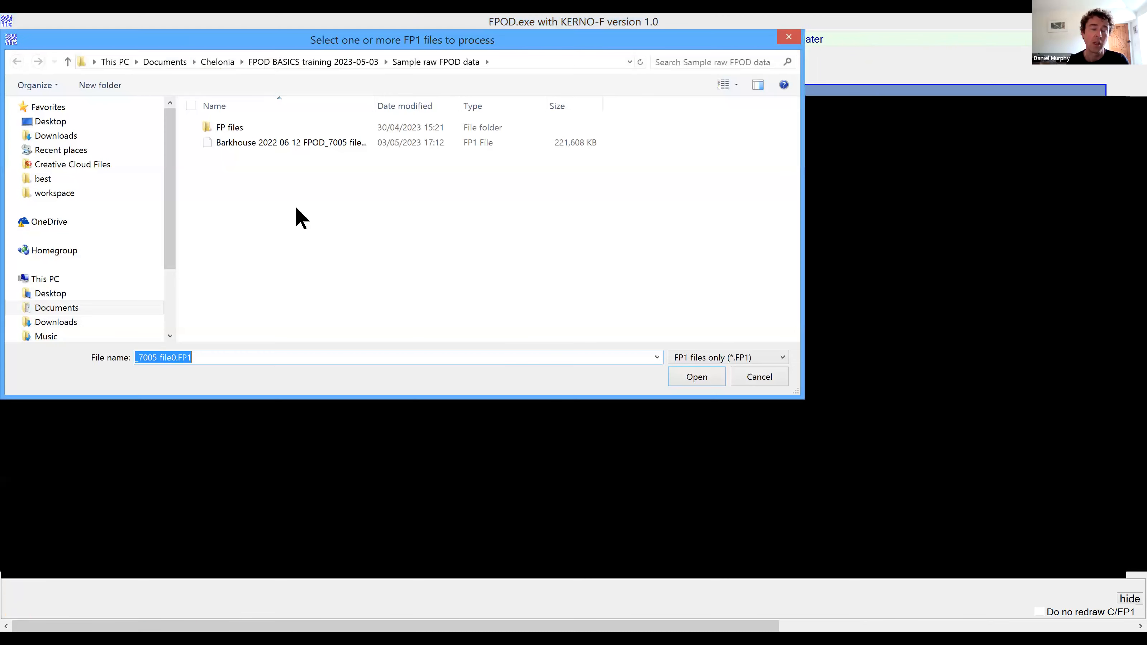
left_click(299, 144)
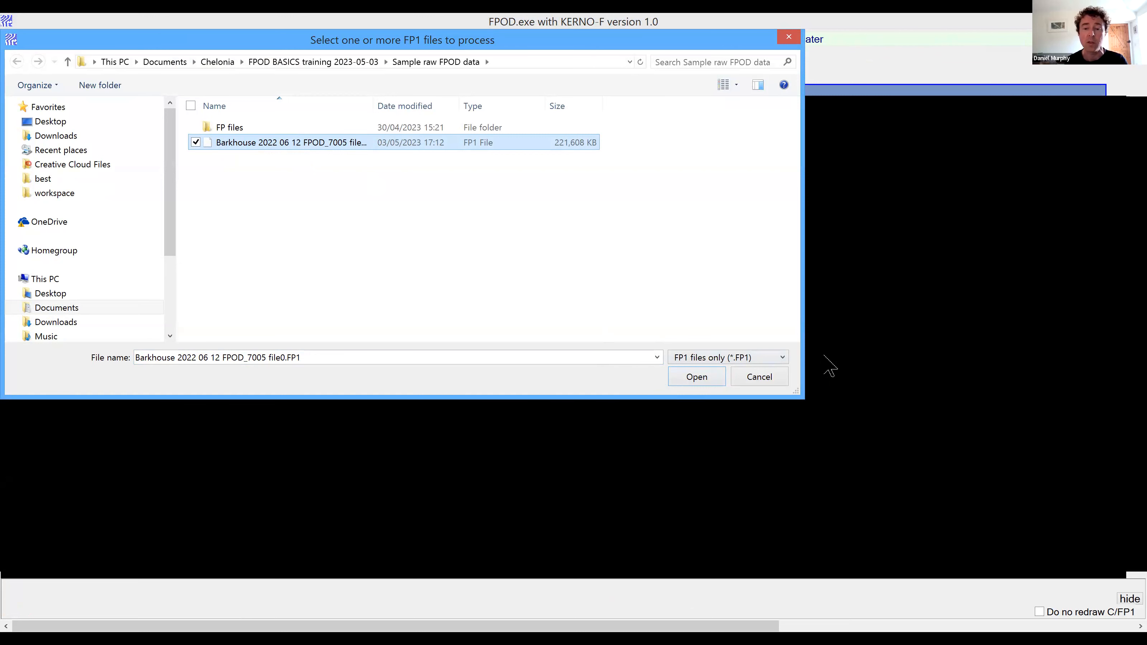
left_click(767, 382)
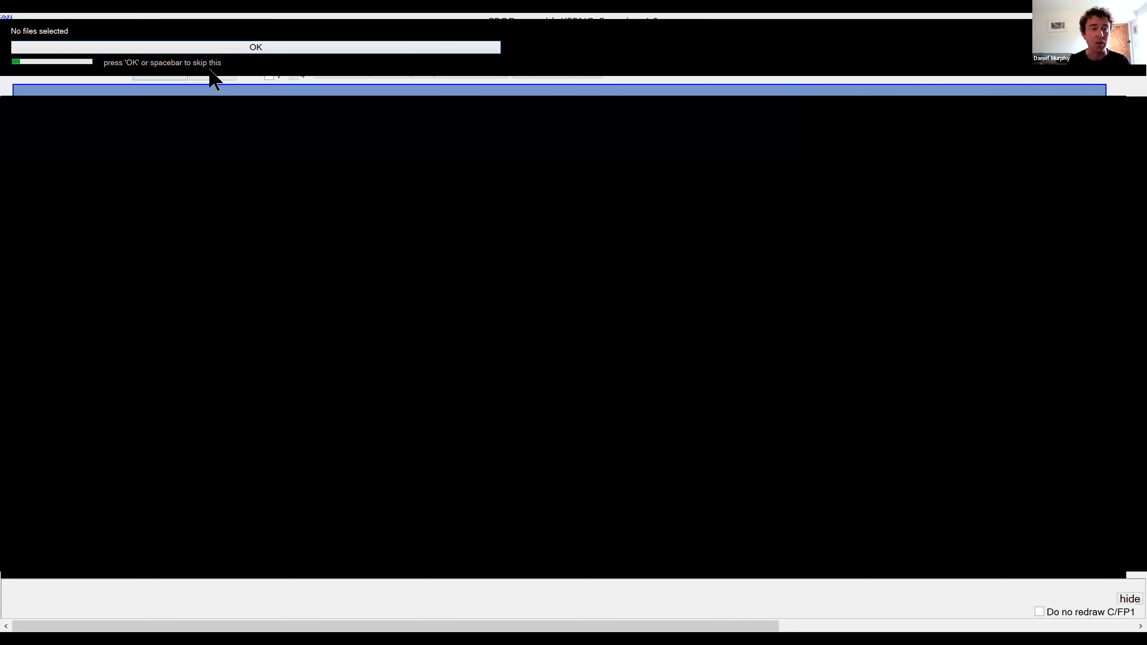
left_click(194, 45)
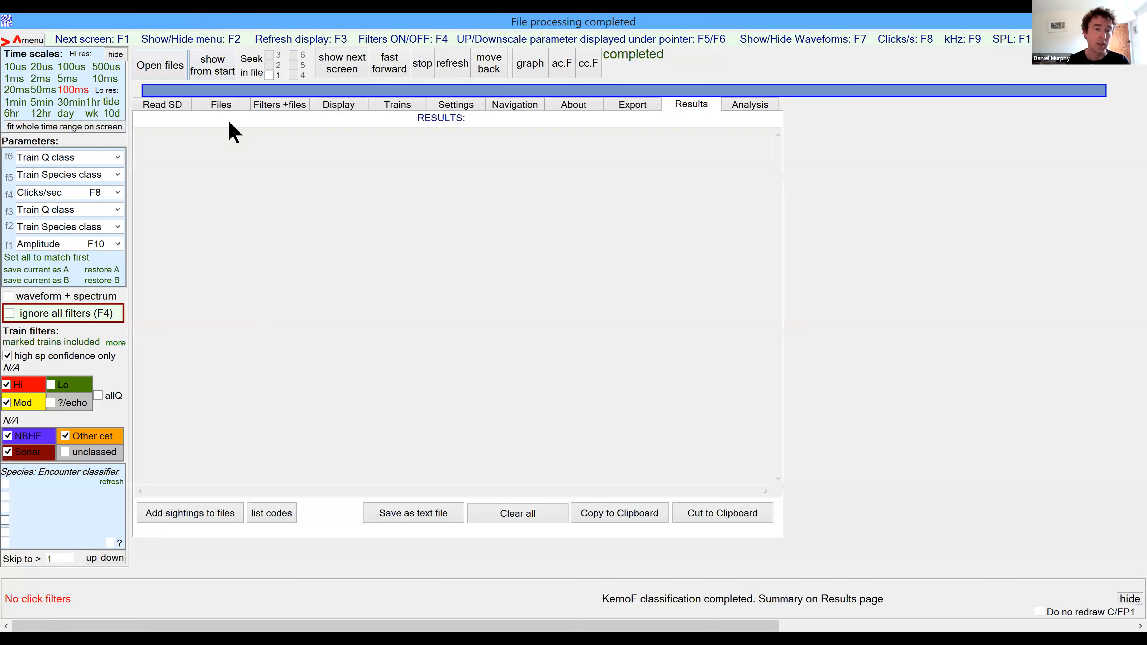
Open the file set FPOD sample 2022 06 12 FPOD_7005 file0 from the FP files folder.
left_click(221, 106)
left_click(212, 123)
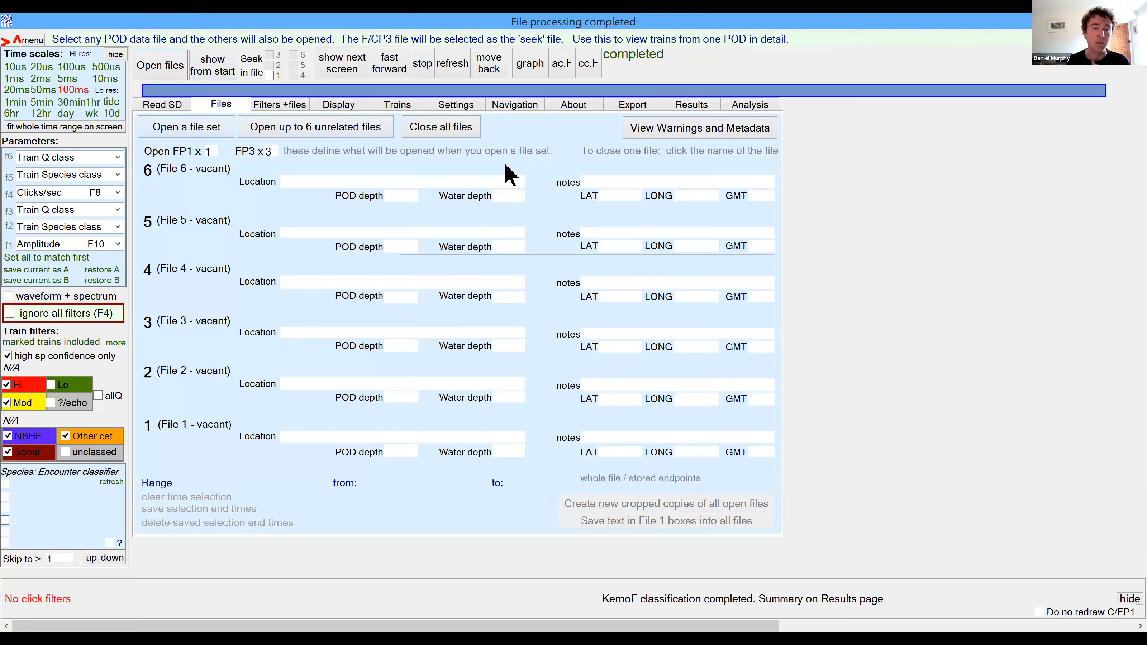
double_click(274, 127)
left_click(274, 128)
key("Return")
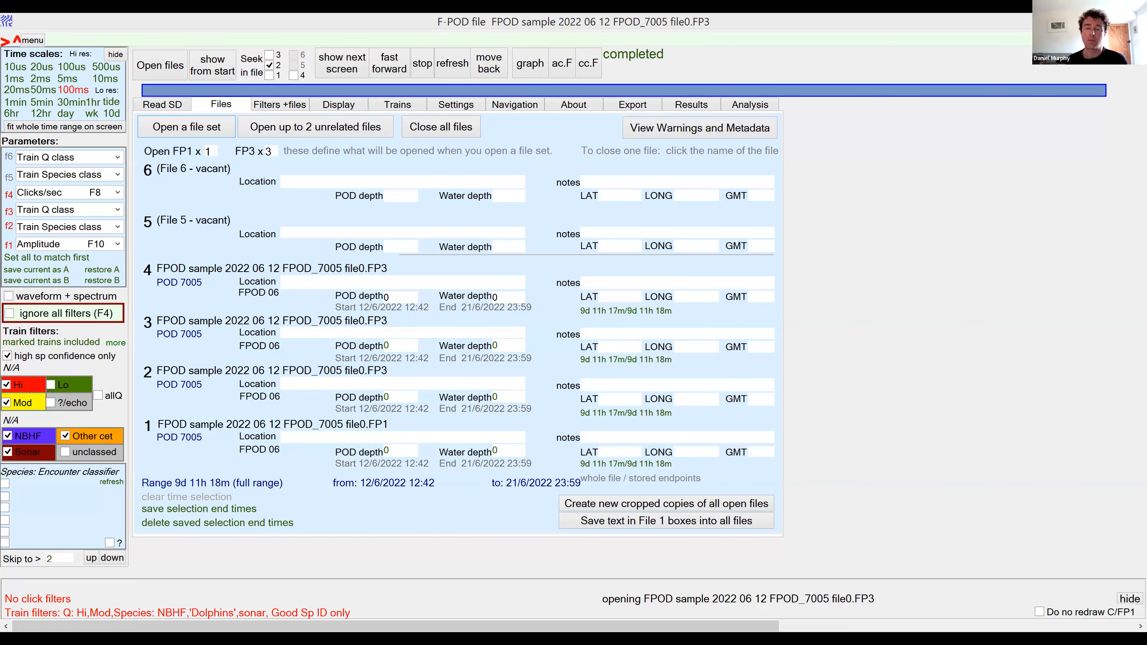
left_click(265, 155)
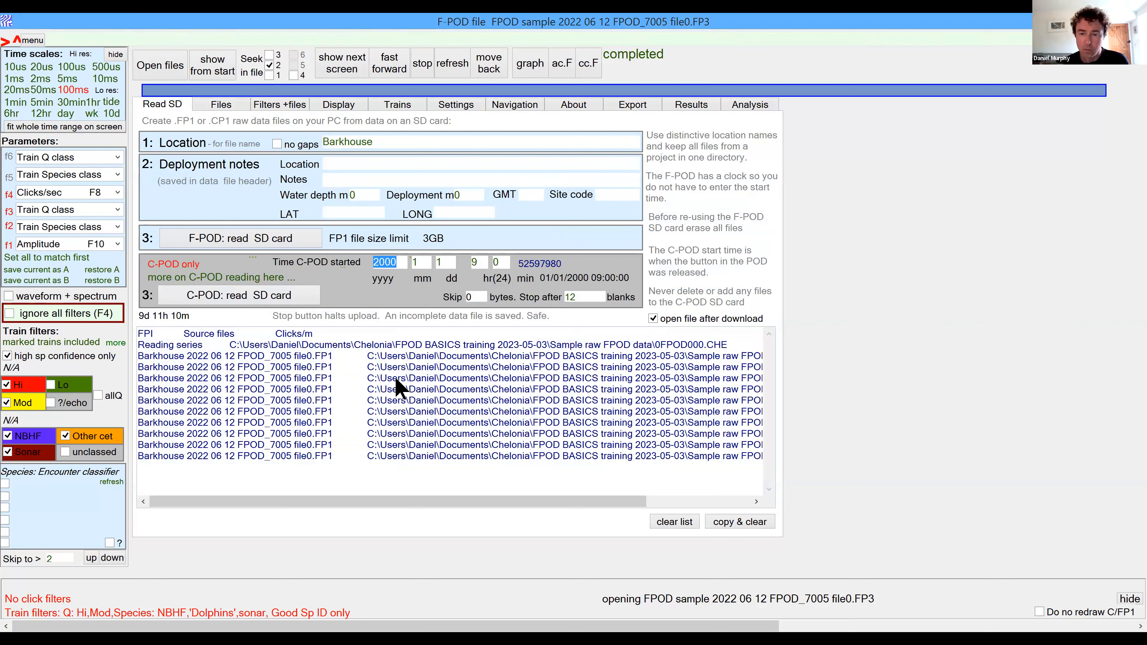
key("alt+Tab")
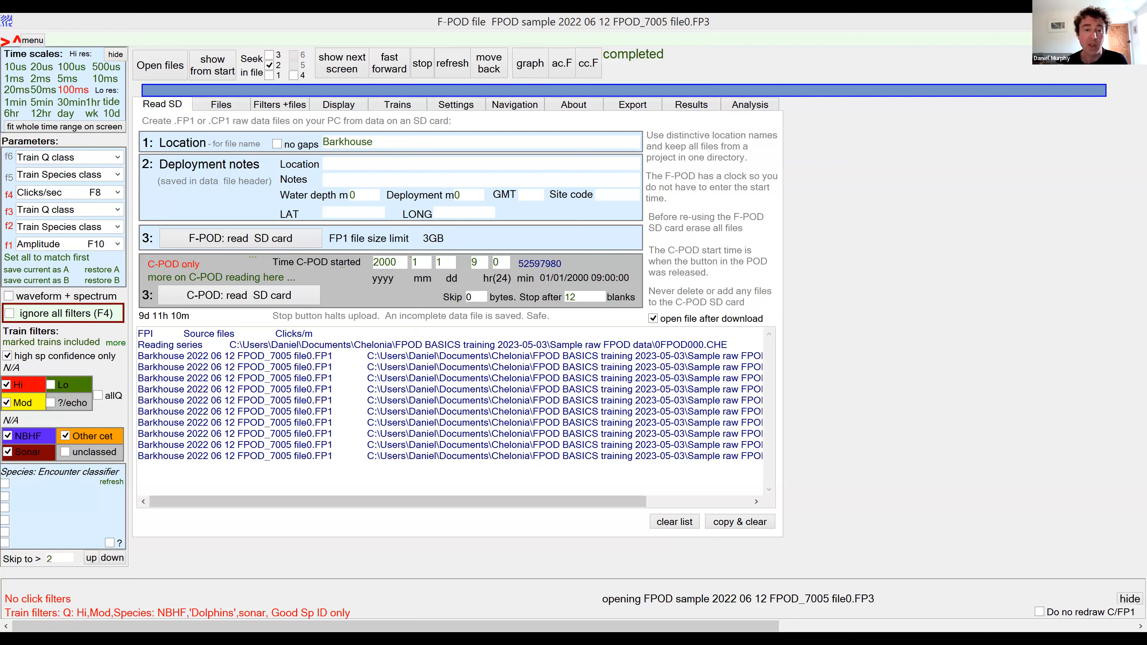
left_click(405, 192)
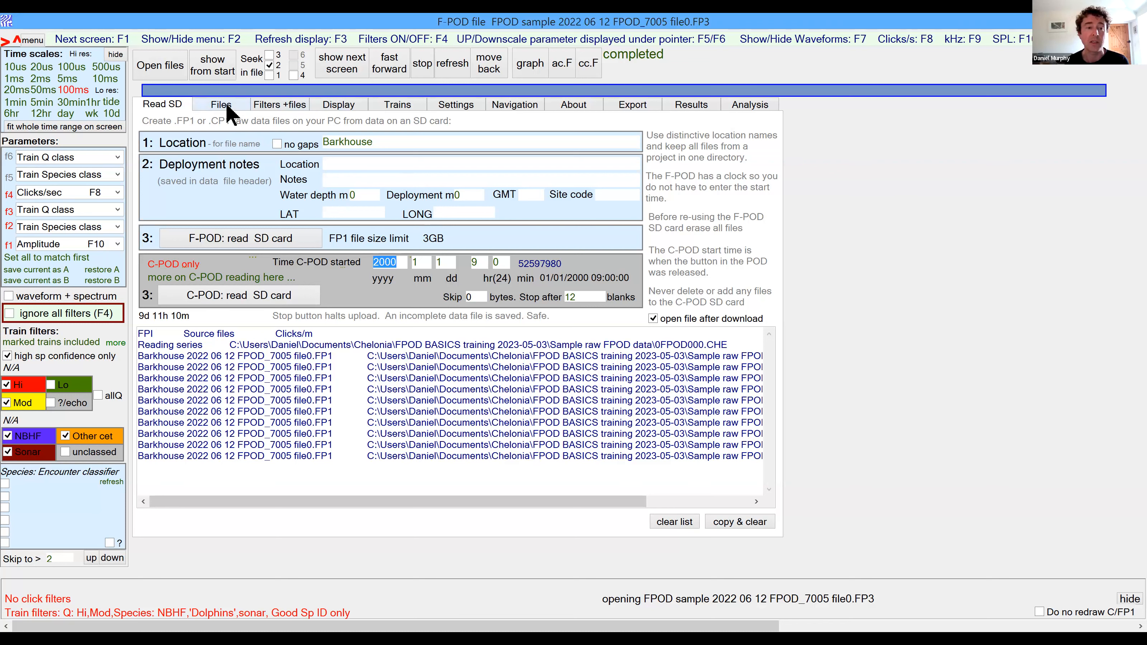
left_click(397, 109)
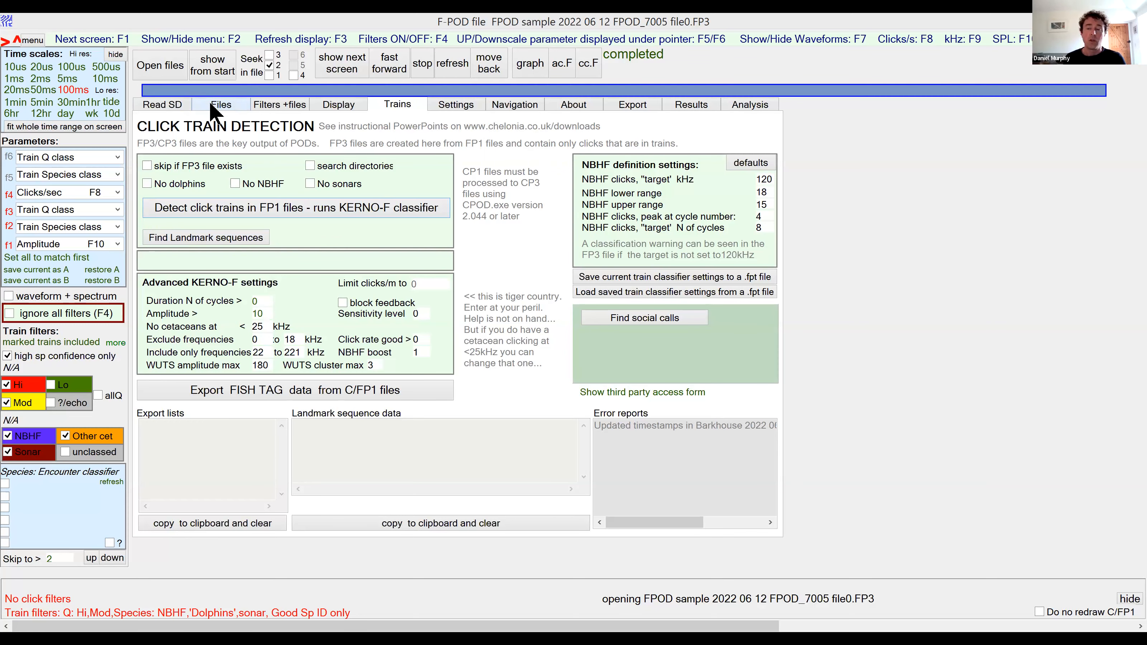
left_click(197, 104)
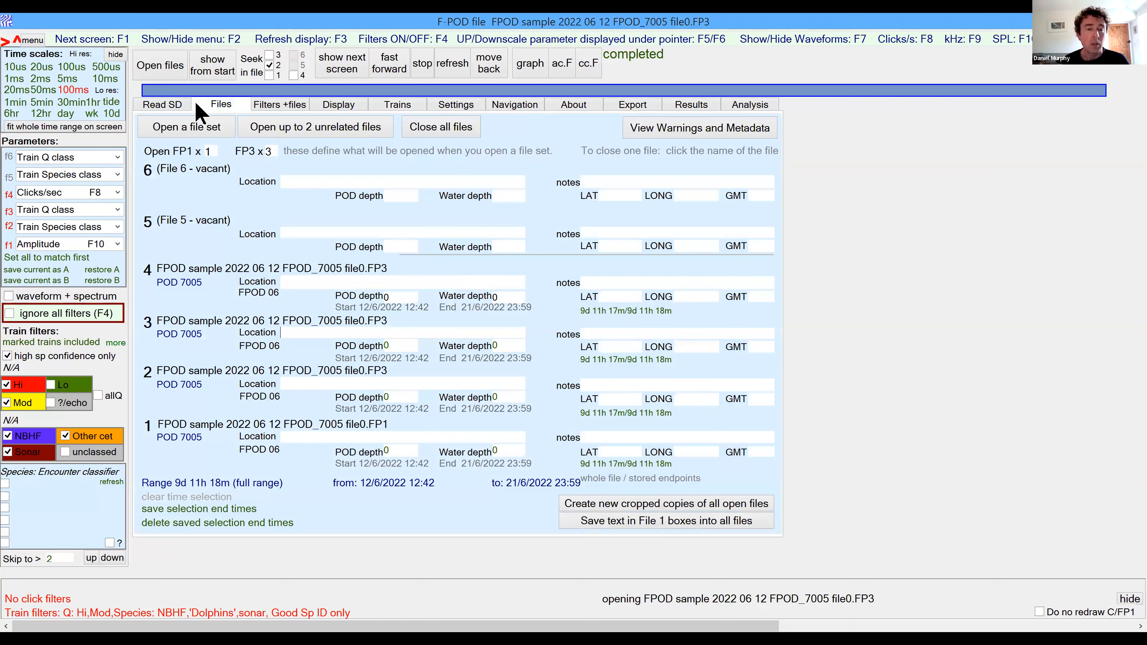
Close all open files, and reopen the FPOD sample file set through FPOD sample 2022 06 12 FPOD_7005 file0.FP3.
left_click(470, 127)
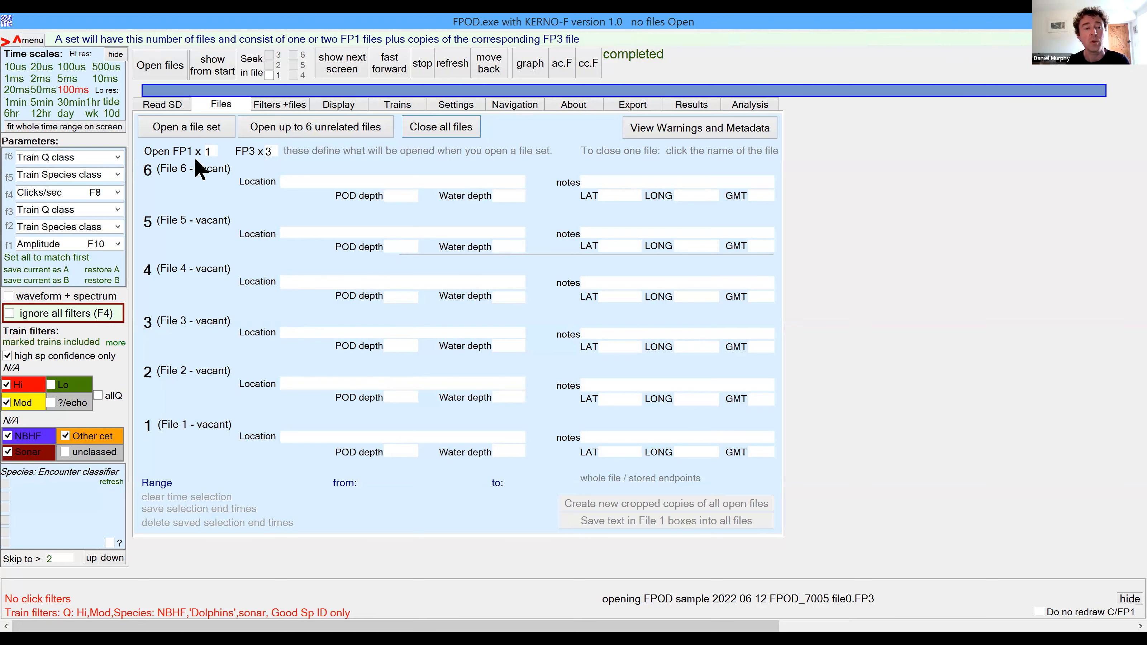
left_click(212, 155)
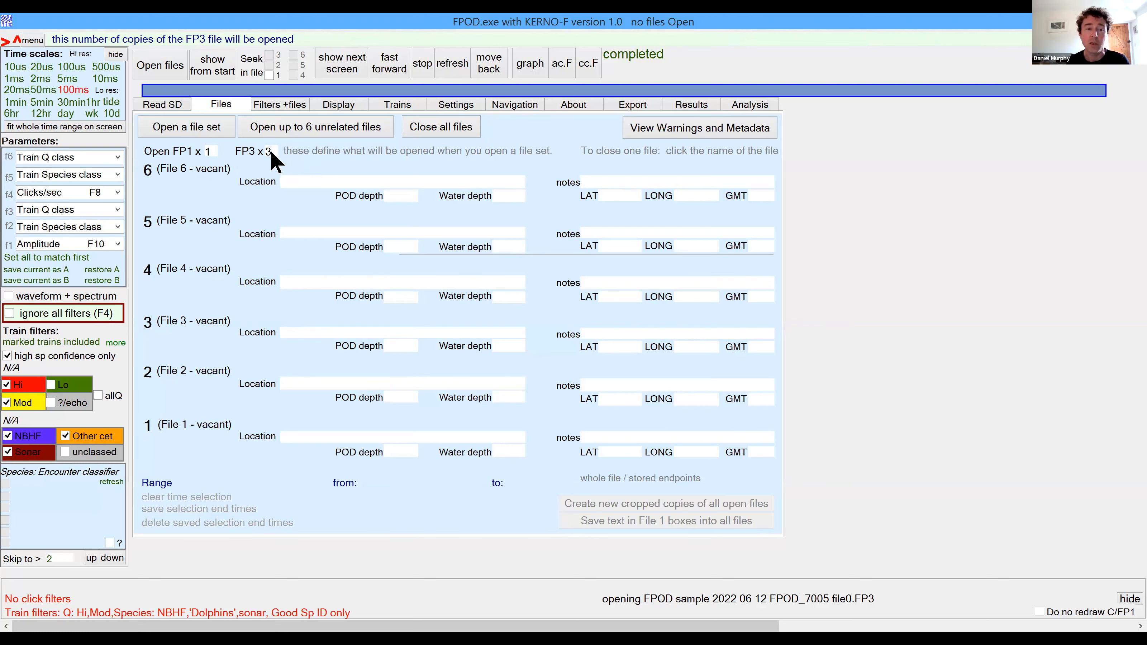
left_click(198, 131)
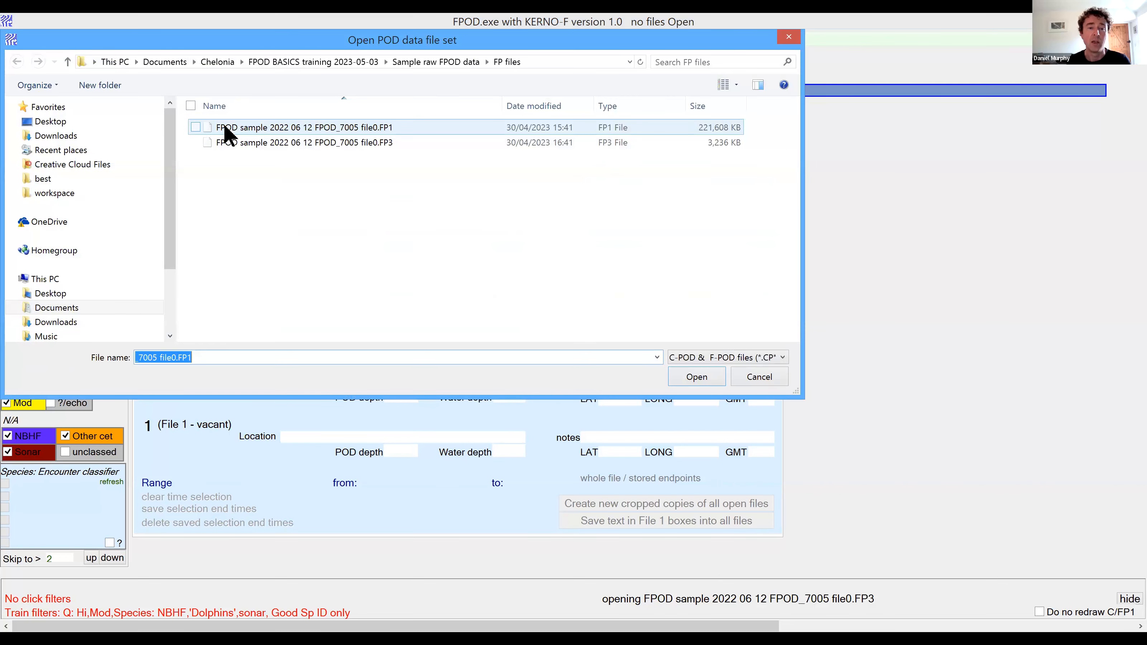
left_click(389, 133)
double_click(382, 146)
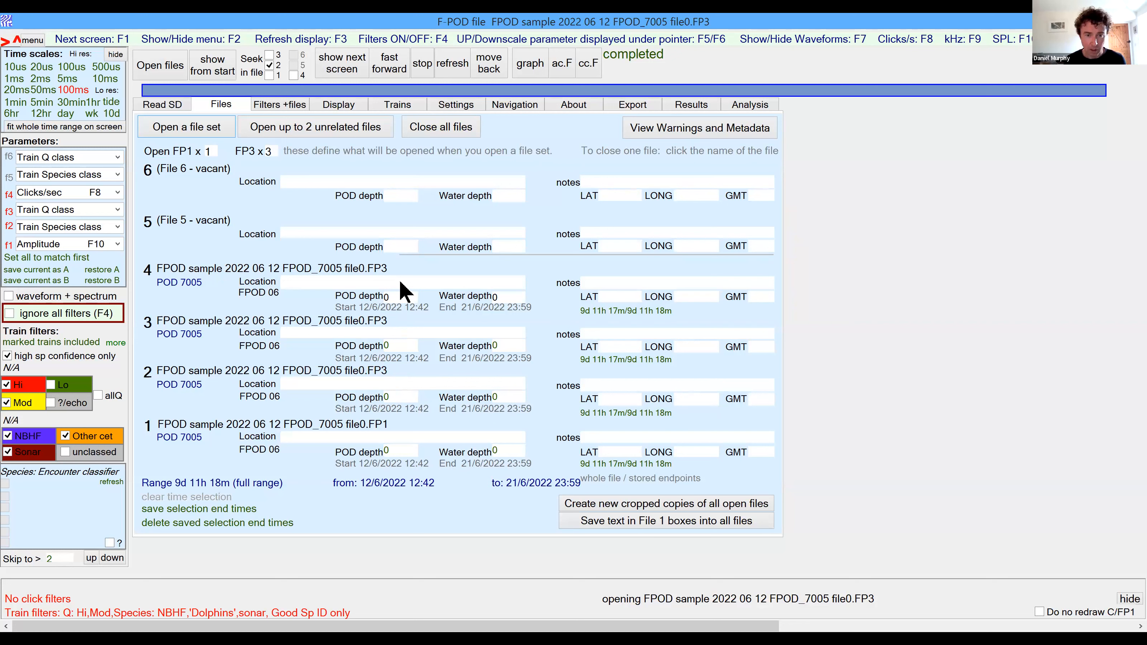
key("alt+Tab")
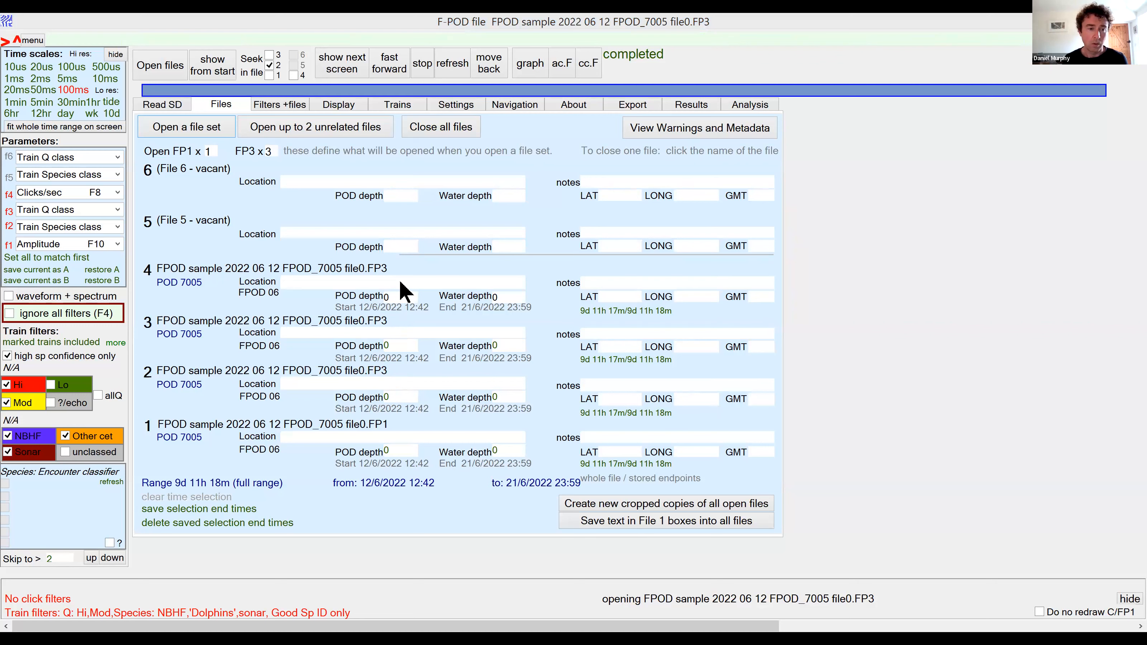
key("alt+Tab")
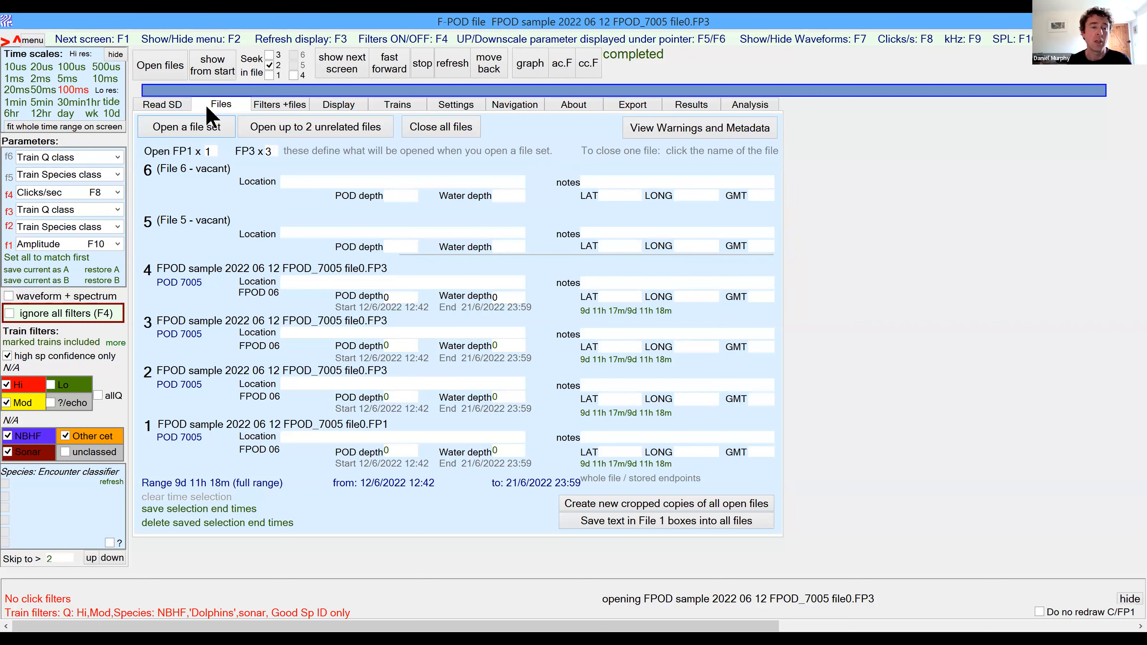
Plot the opened FPOD sample file set from the start of the recording.
left_click(219, 68)
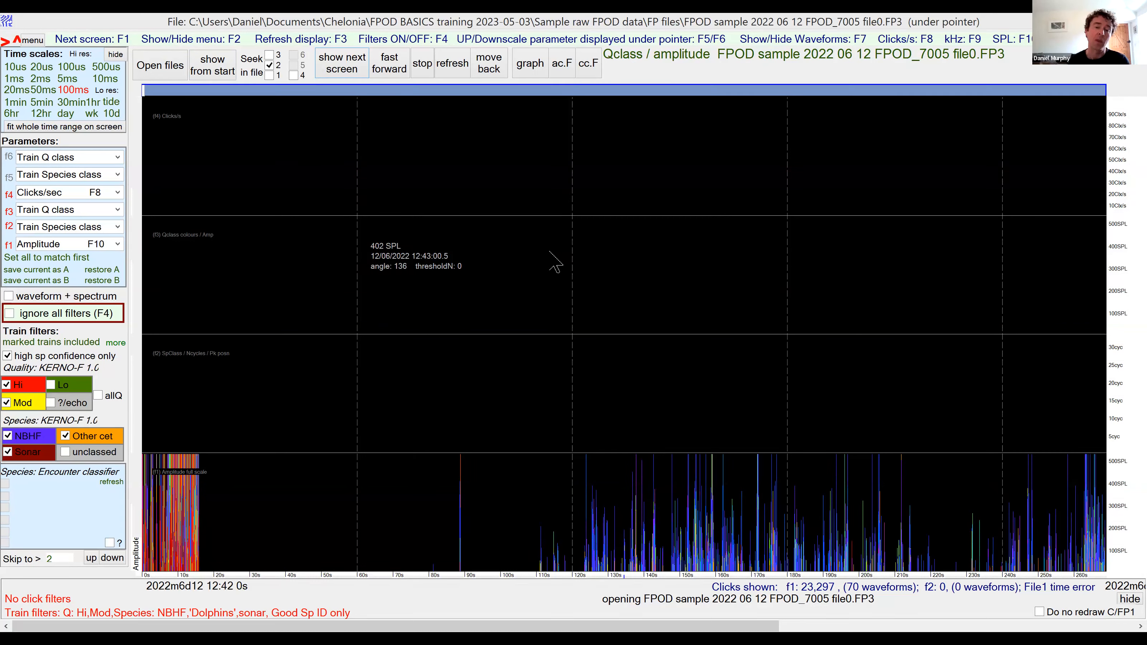
left_click(499, 269)
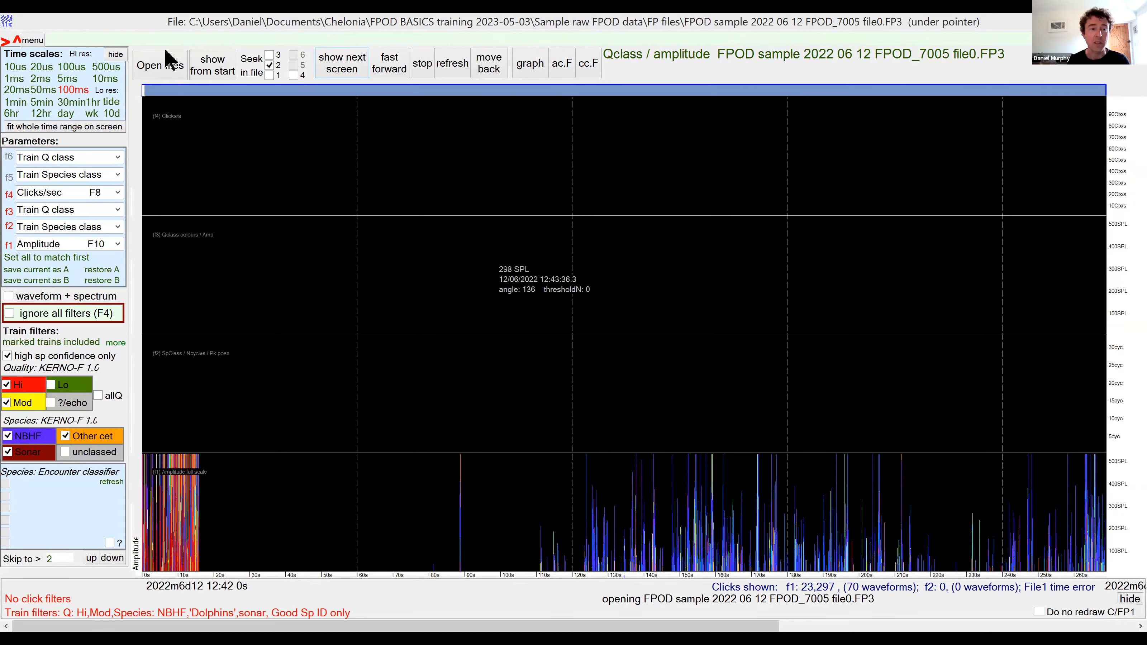
right_click(196, 151)
key("F2")
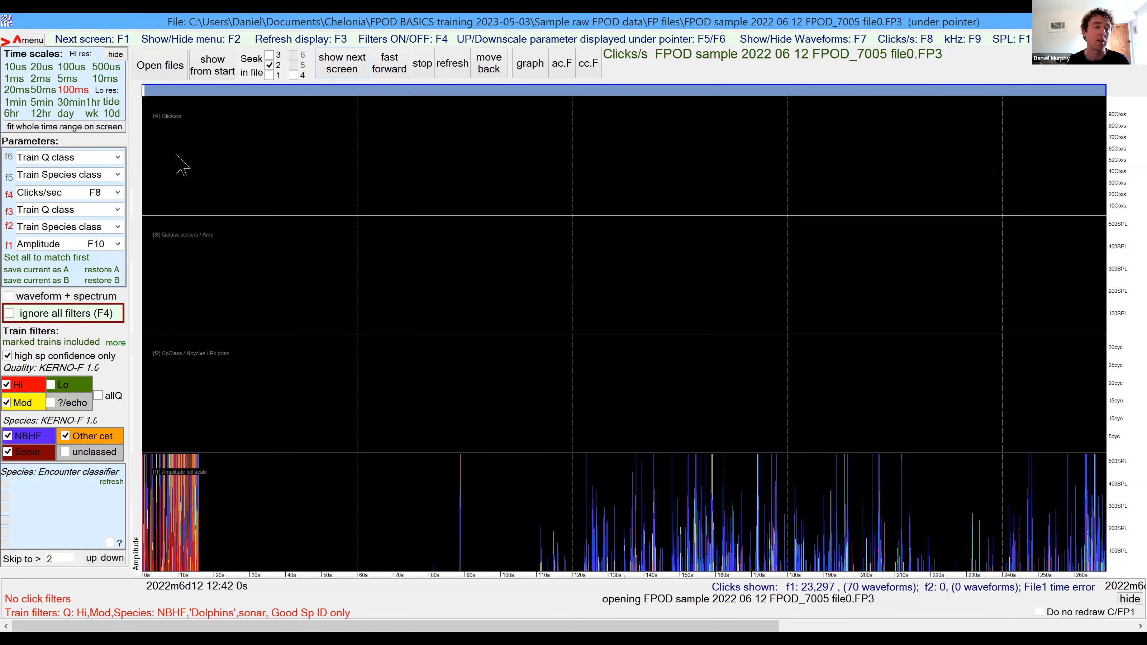
Set the time scale to 50ms, try zooming out and in on the plot, and zoom in stepwise to the 1ms scale.
left_click(46, 90)
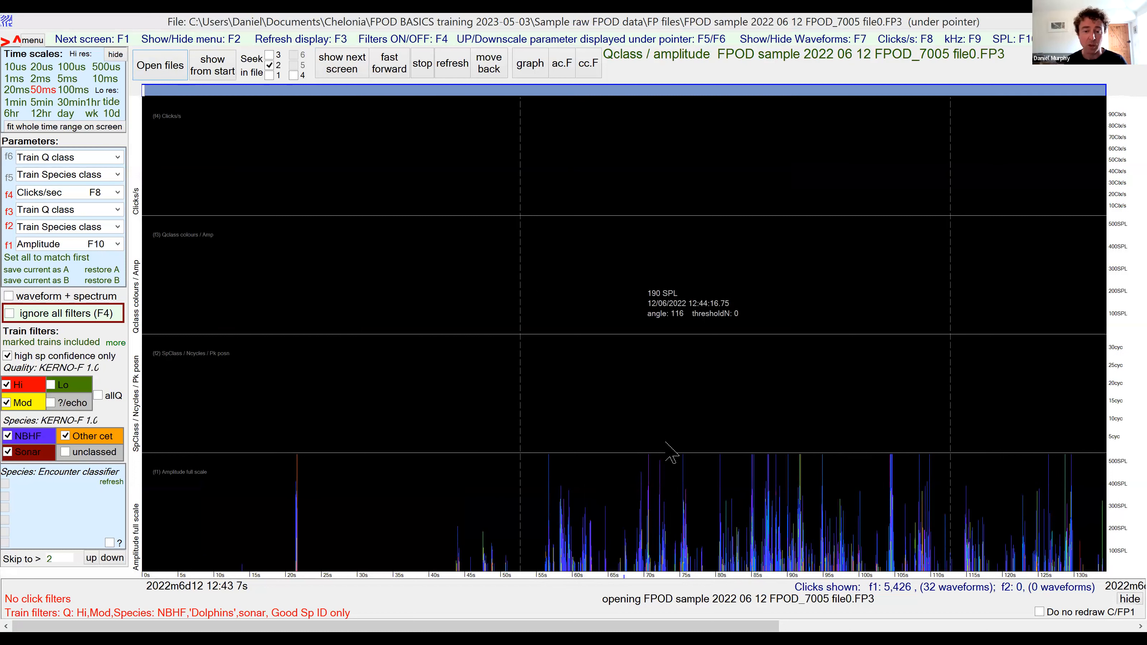
right_click(594, 295)
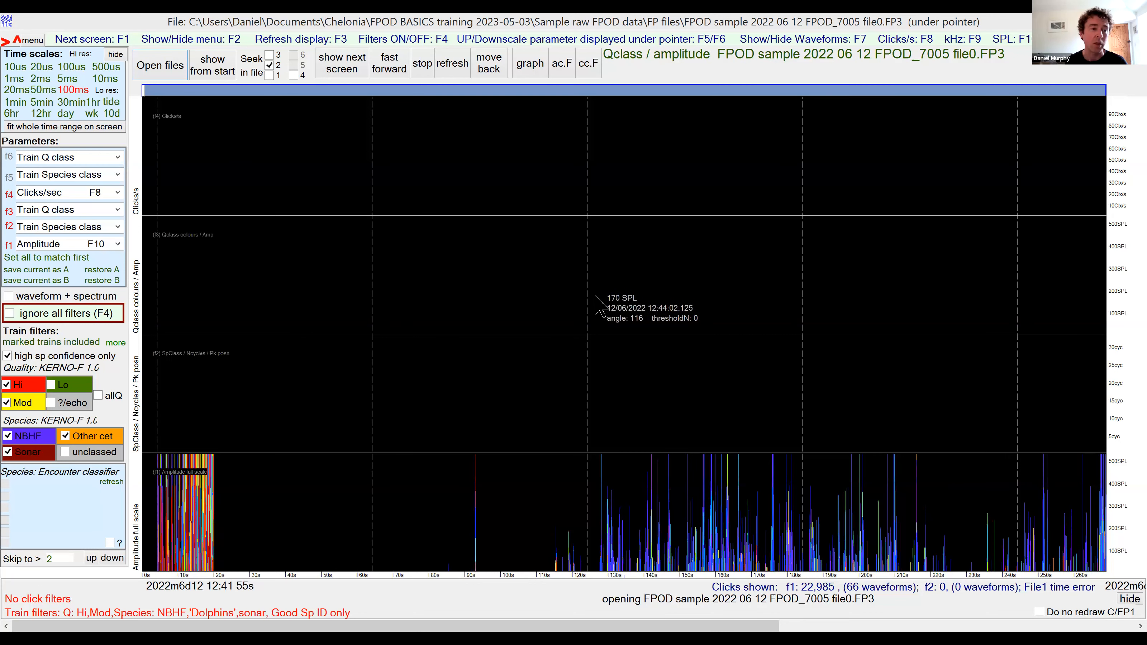
left_click(659, 294)
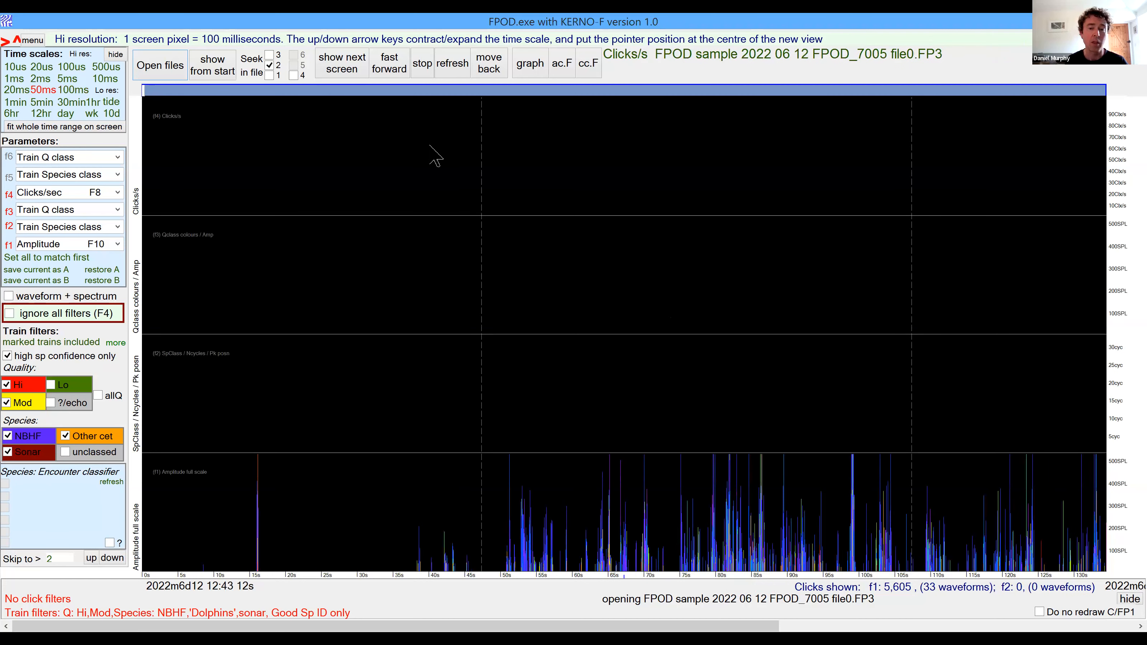
key("Up")
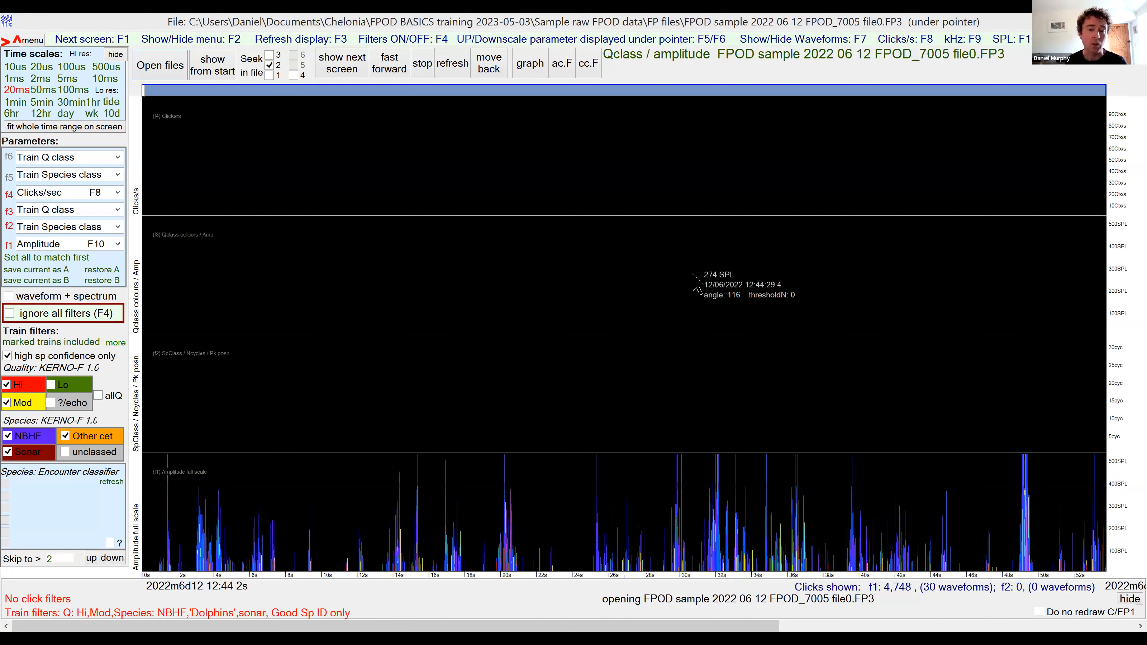
key("Up")
key("Up")
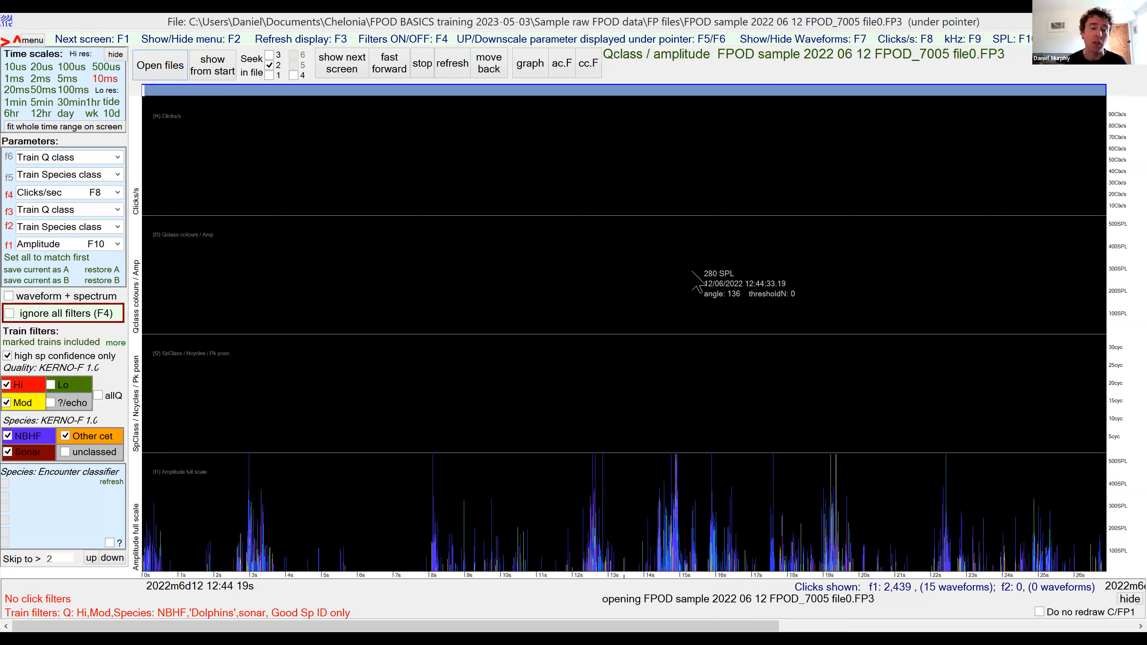
key("Up")
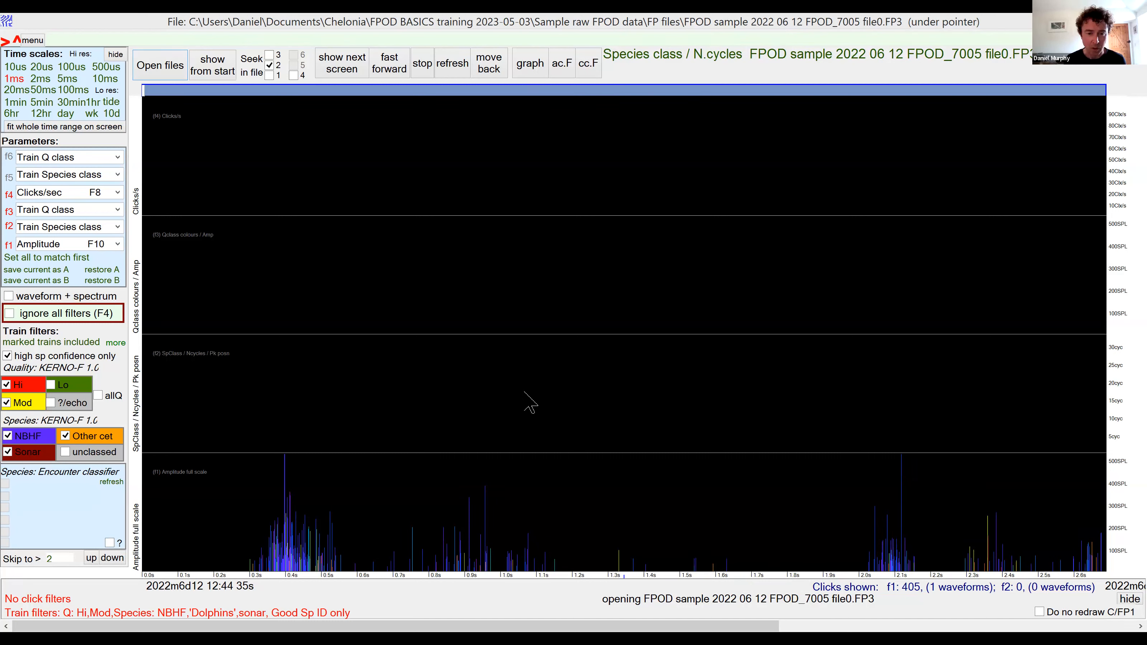
Zoom the plot back out to the 10ms time scale, and shift the displayed clicks forward and back in time.
right_click(577, 300)
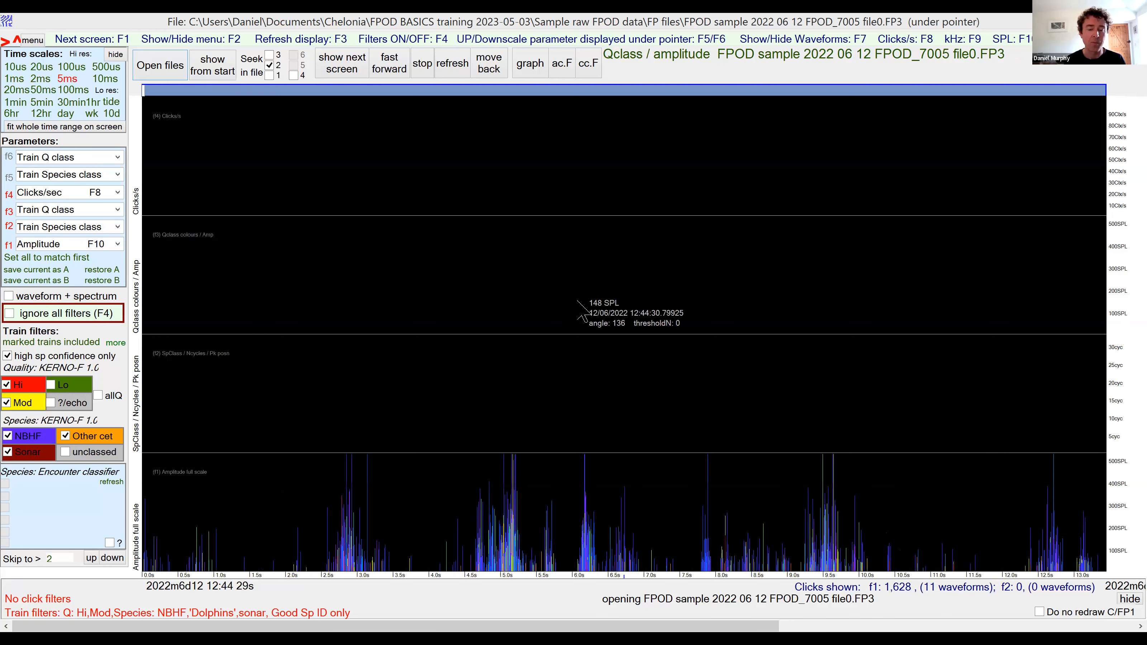
right_click(577, 300)
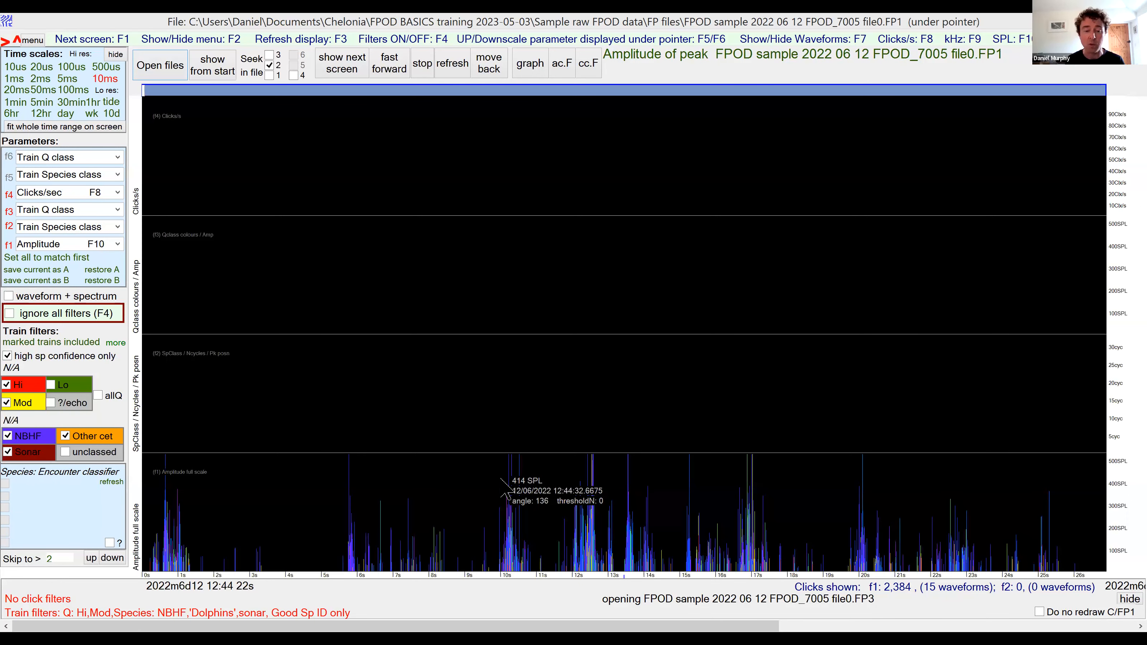
left_click(501, 479)
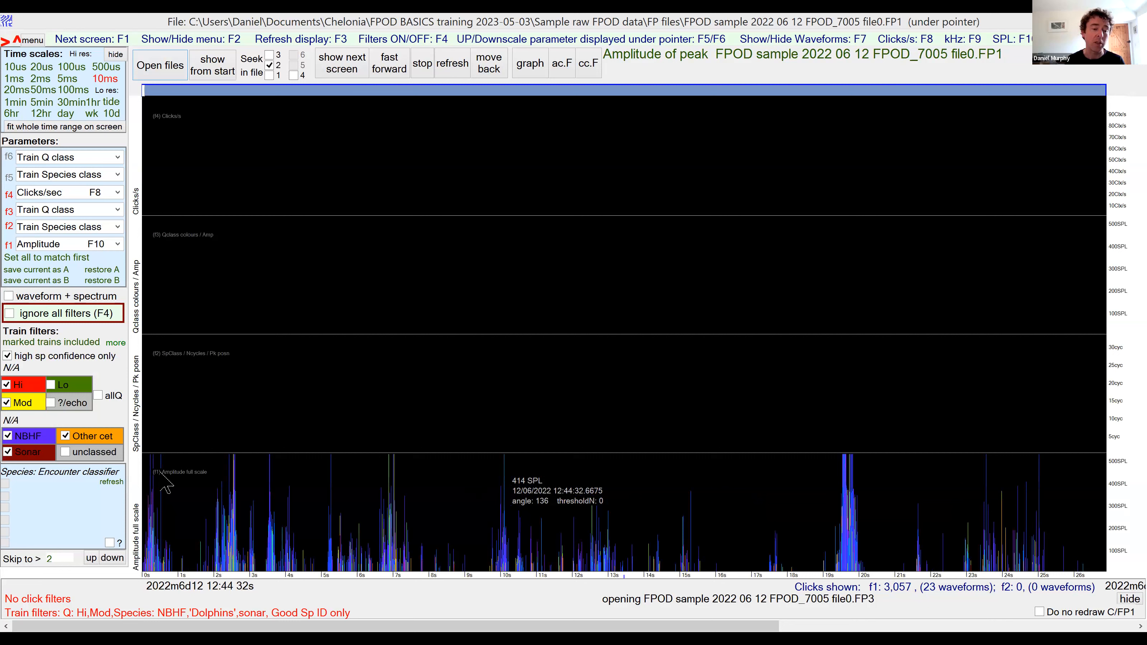
left_click(151, 488)
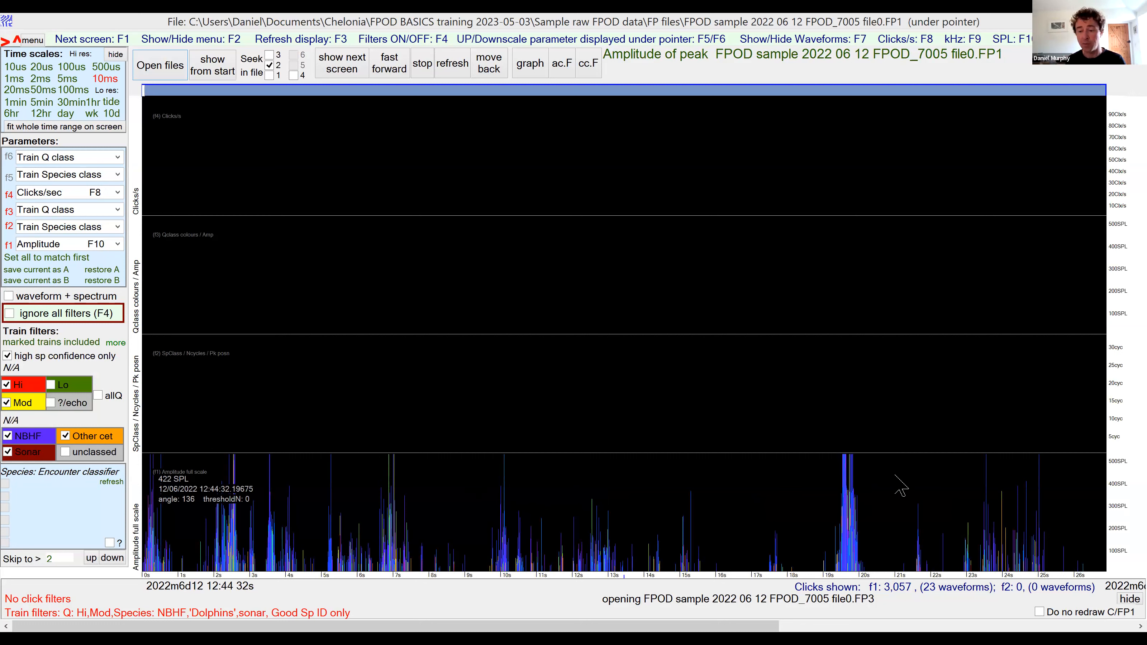
left_click(861, 473)
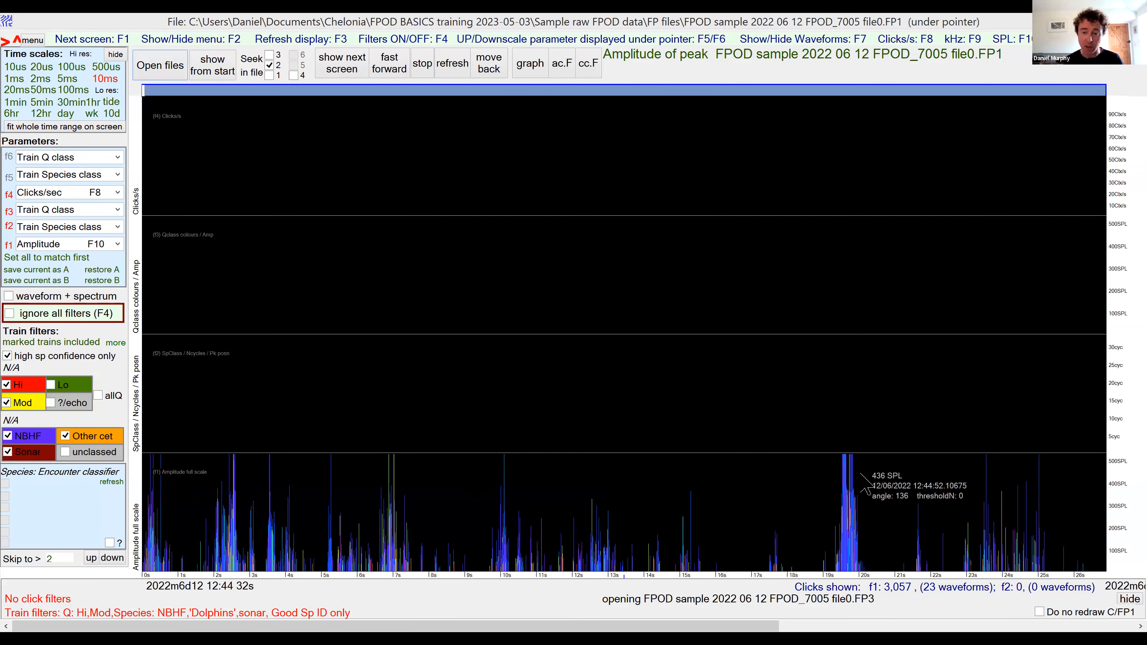
key("Left")
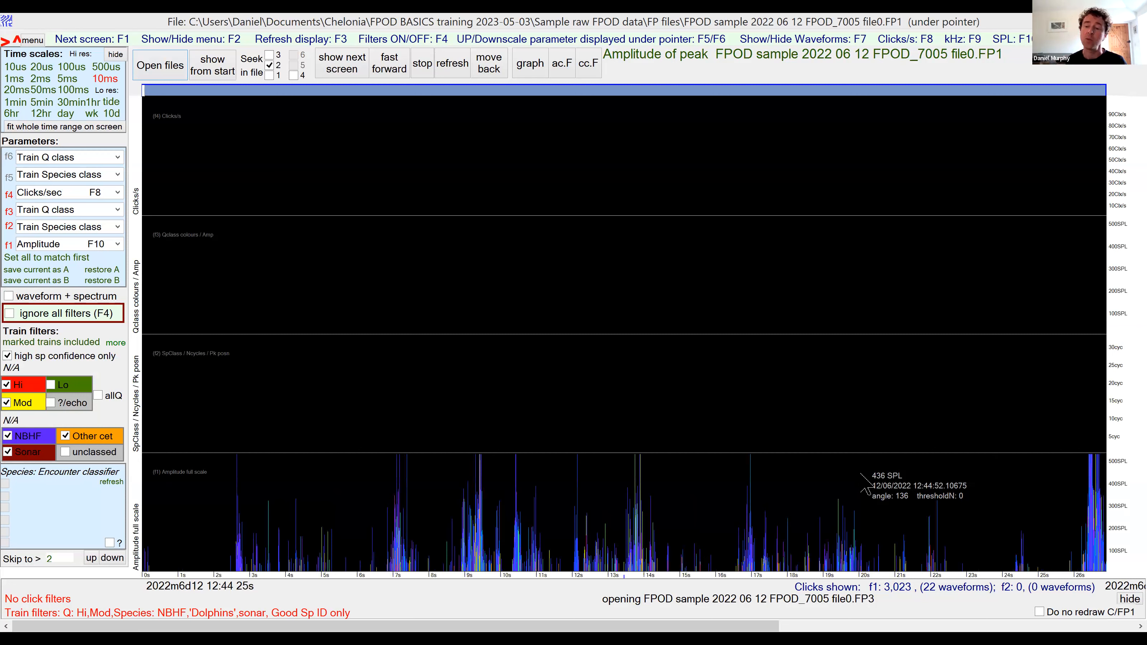
left_click(946, 487)
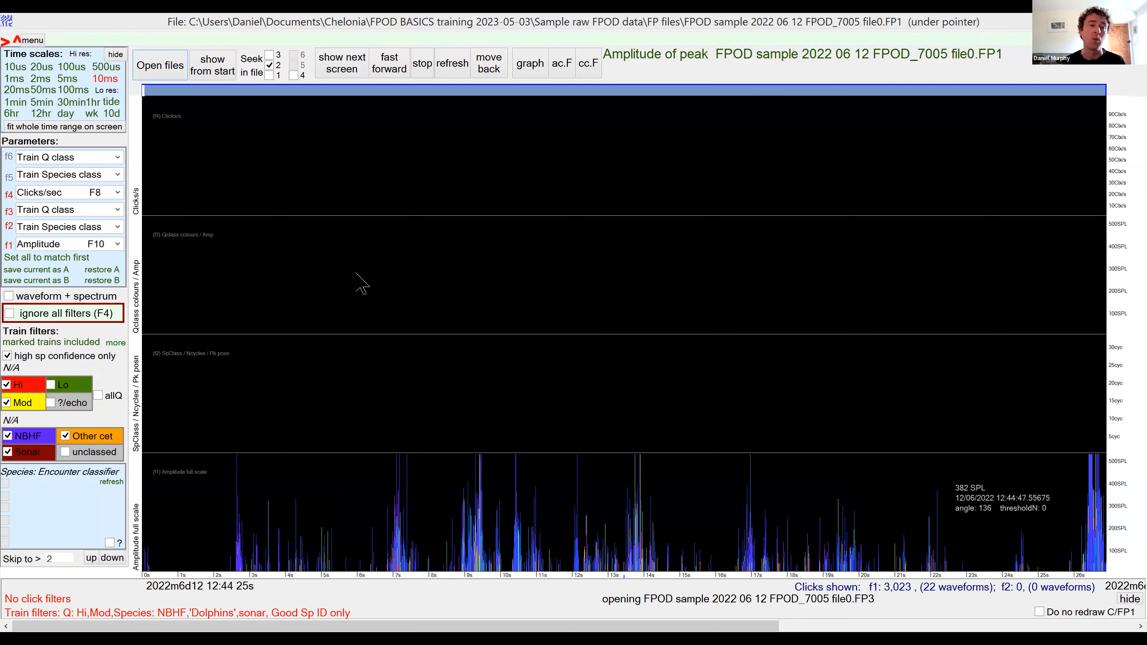
Examine the navigation shortcuts reference, and show and hide the menu over the data display repeatedly.
left_click(268, 22)
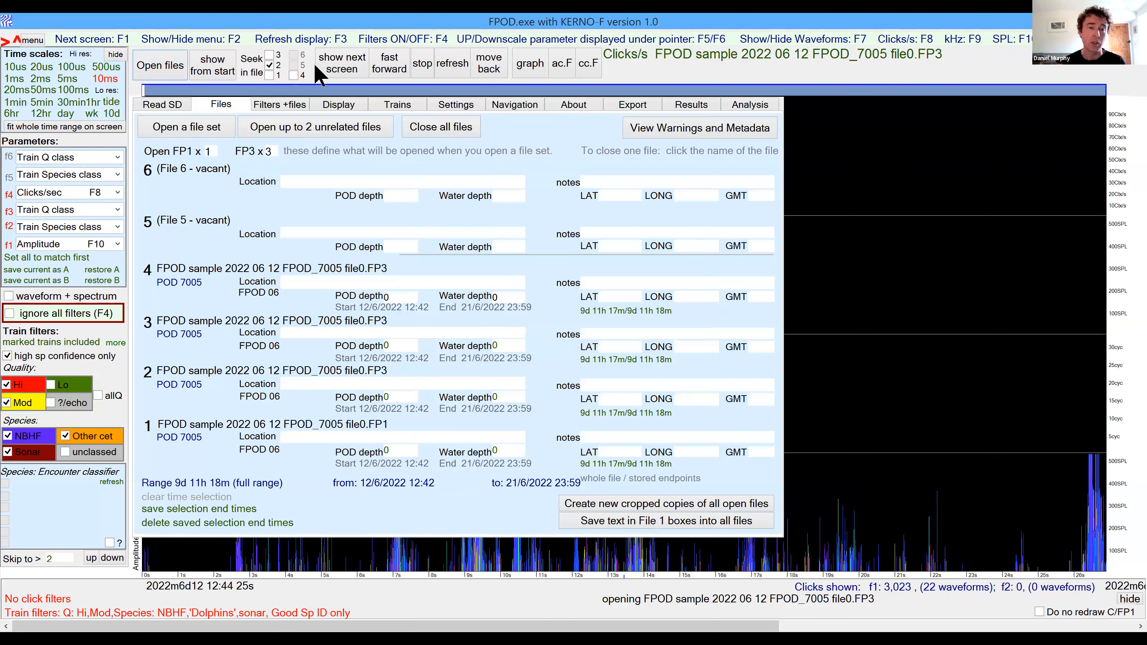
left_click(505, 104)
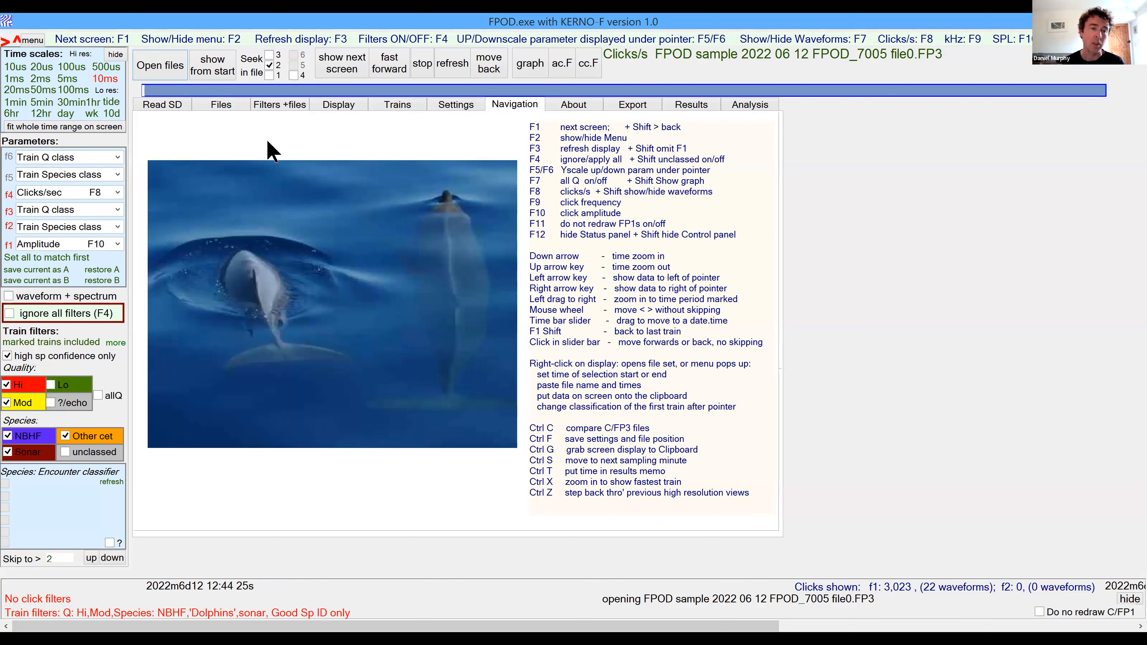
left_click(226, 66)
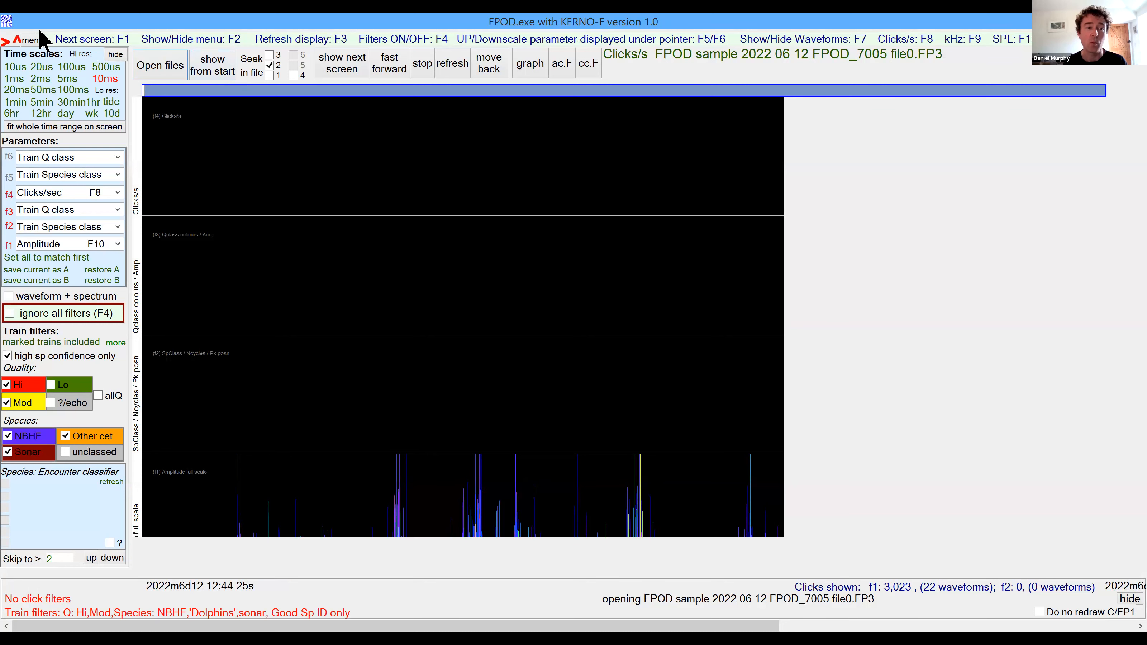
left_click(32, 40)
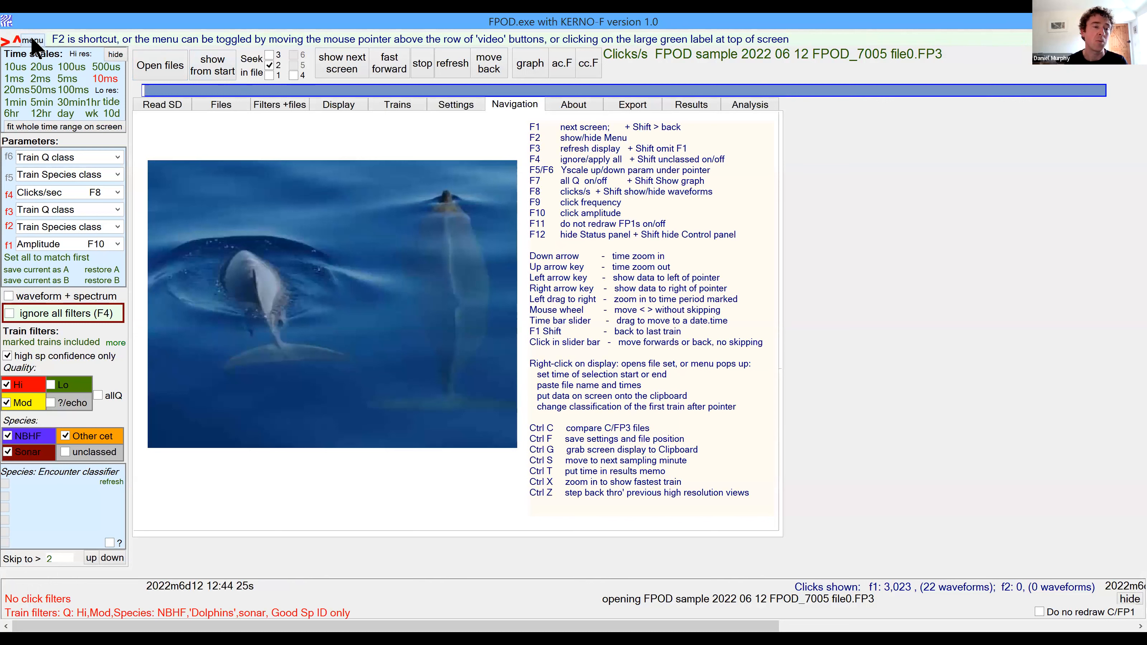
left_click(33, 39)
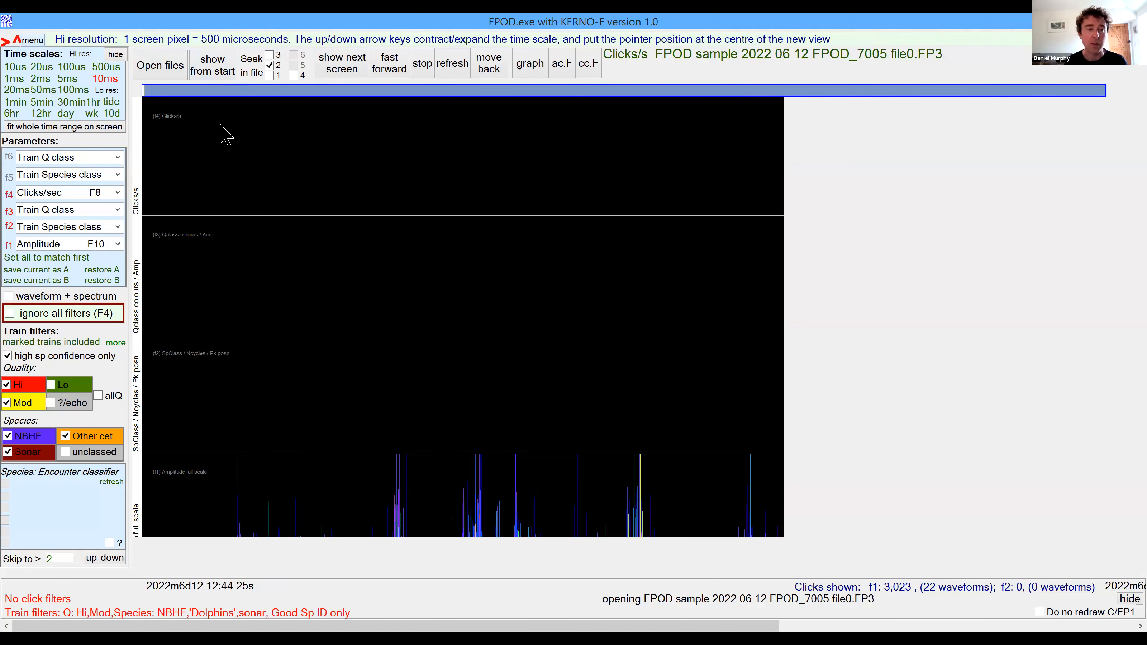
key("F2")
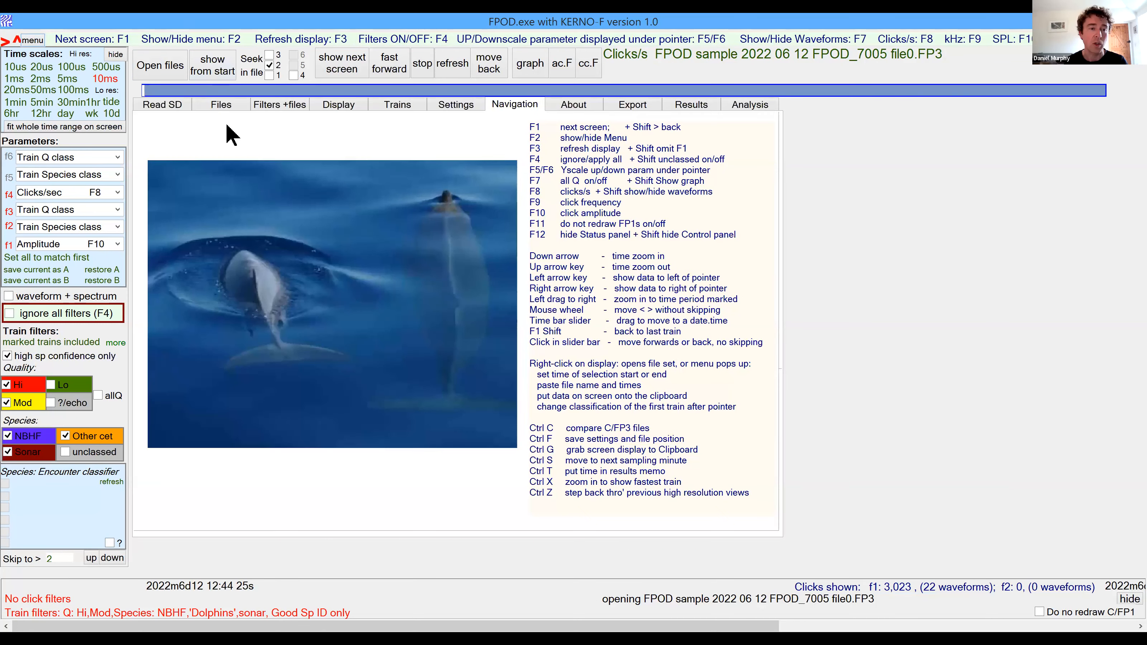
key("F2")
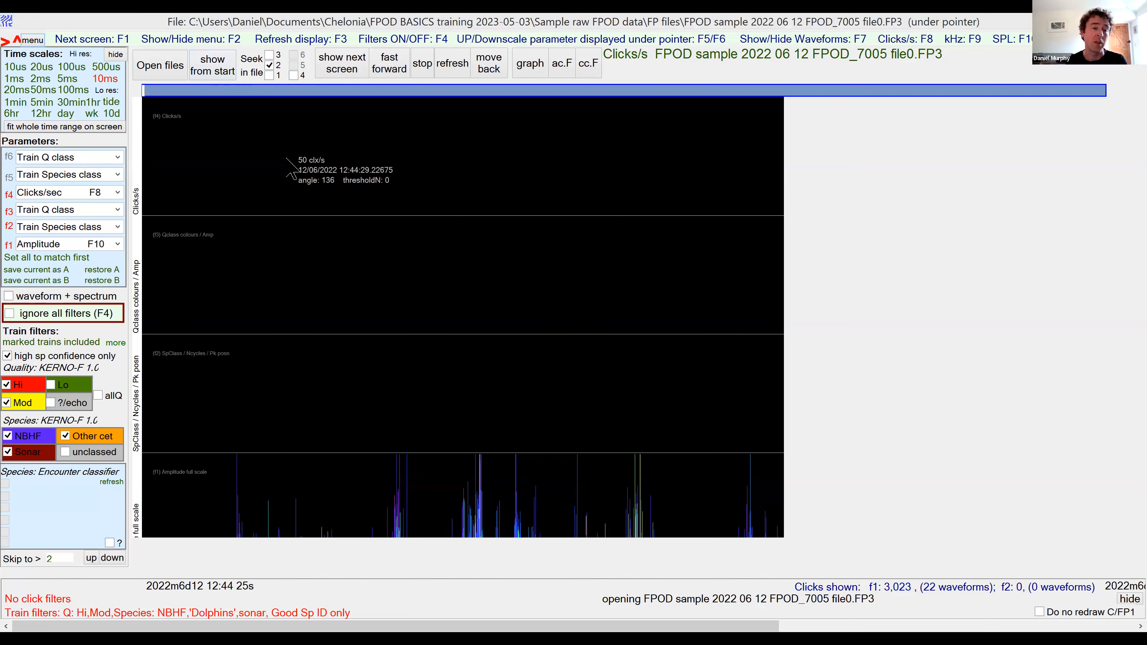
key("F2")
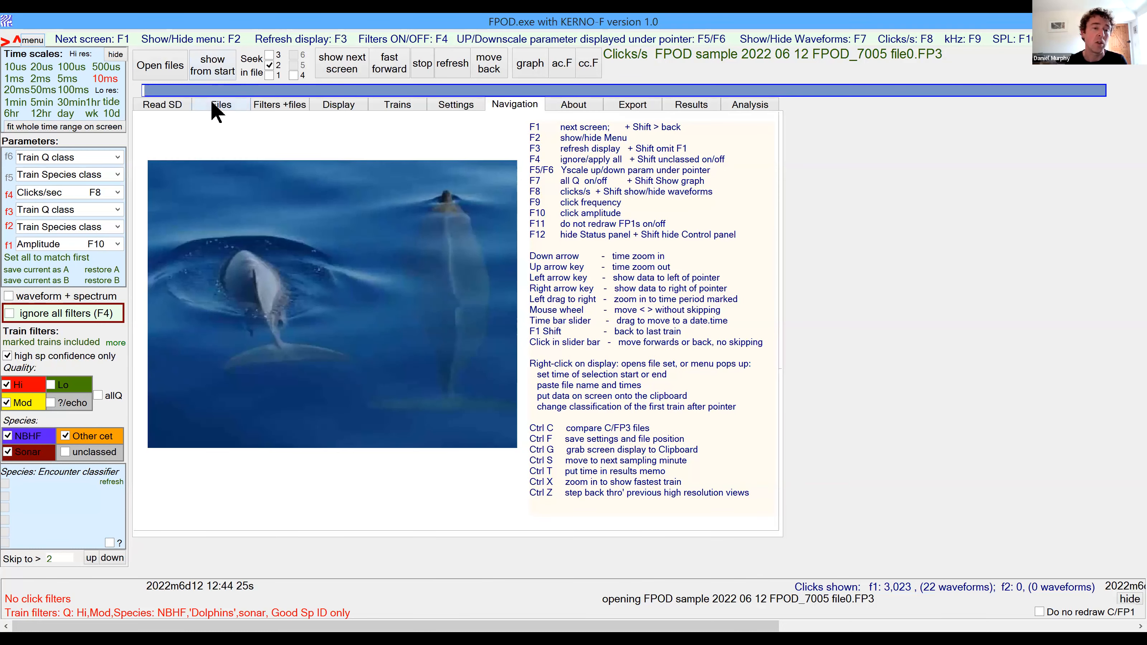
Set the time scale to 30min, and close the duplicate FP3 files in file slots 4 and 3.
left_click(217, 109)
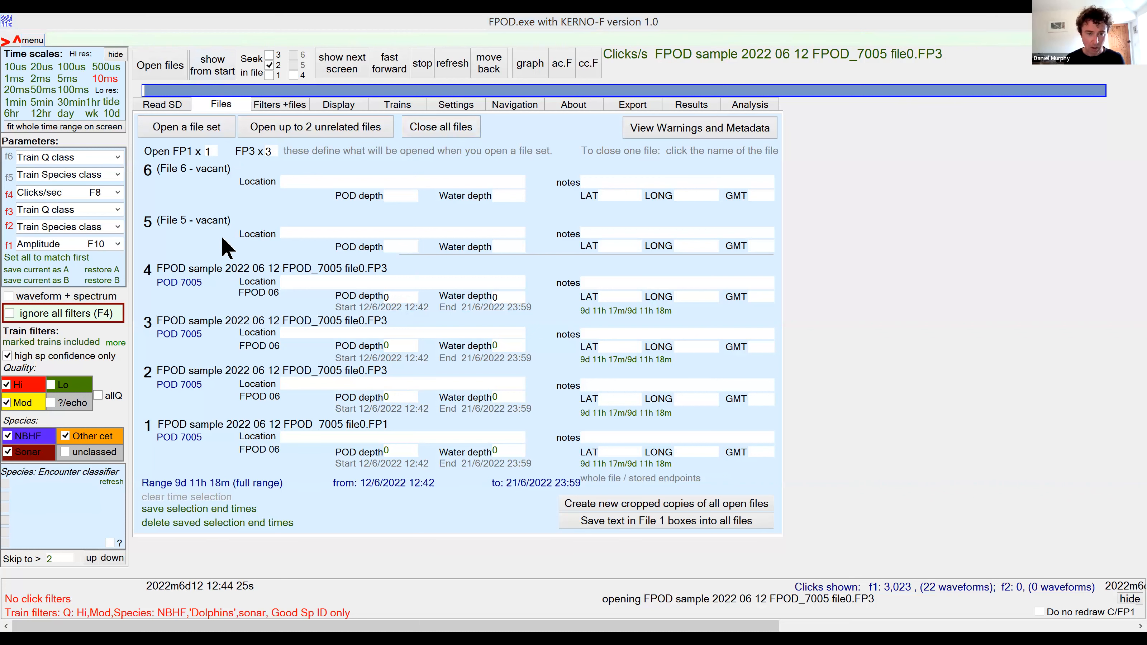
left_click(181, 225)
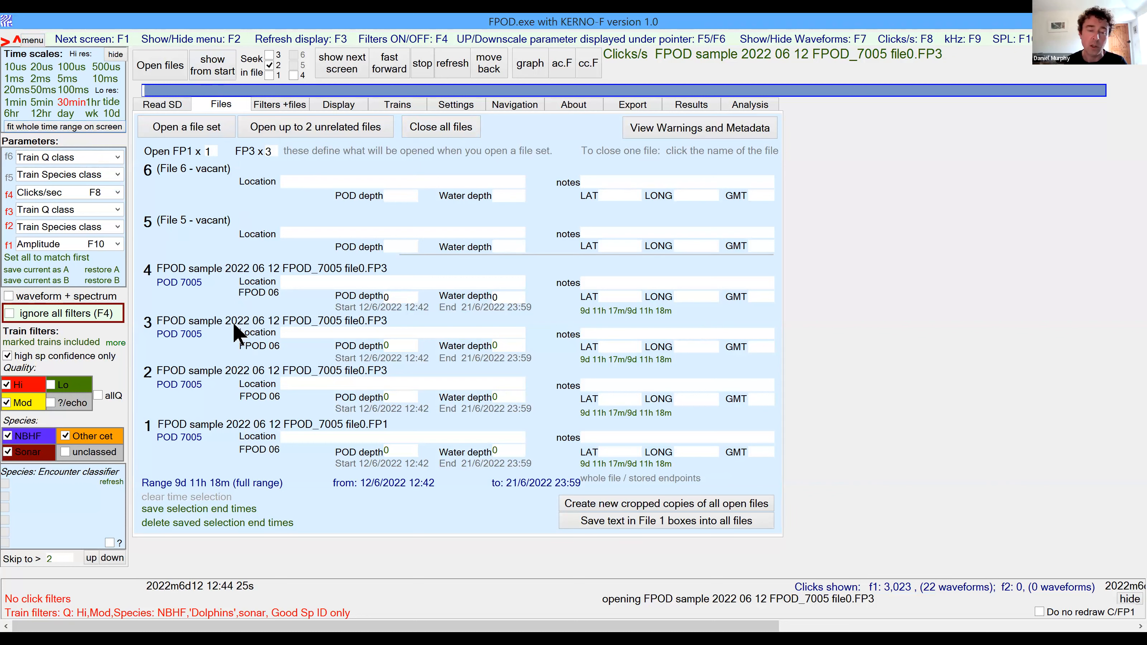
left_click(210, 271)
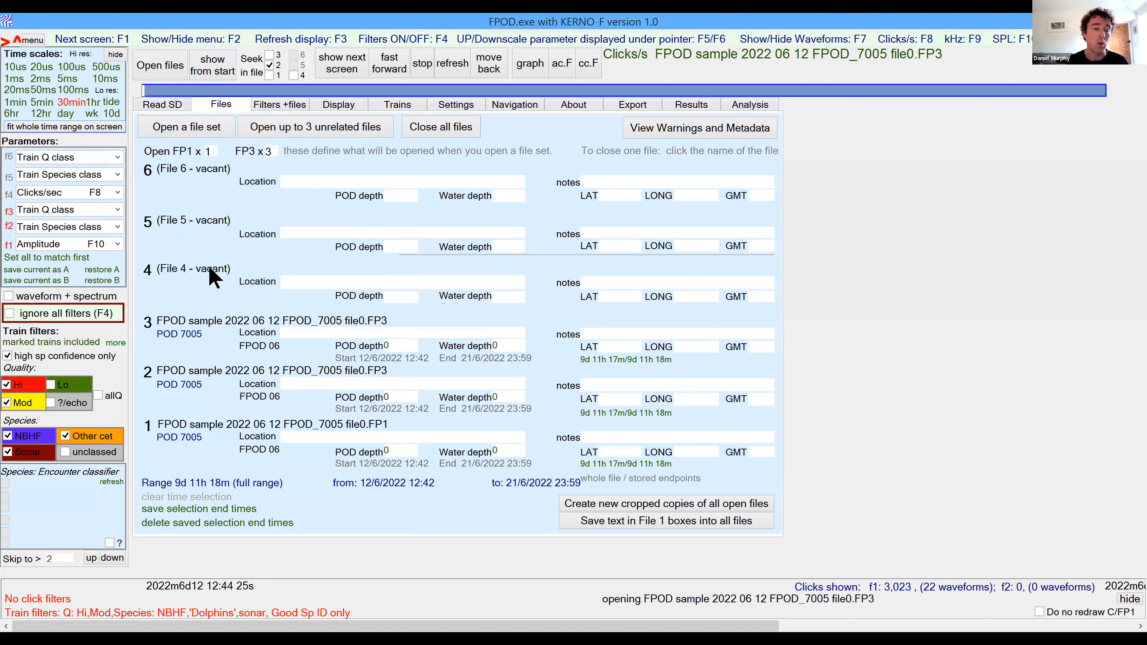
left_click(214, 321)
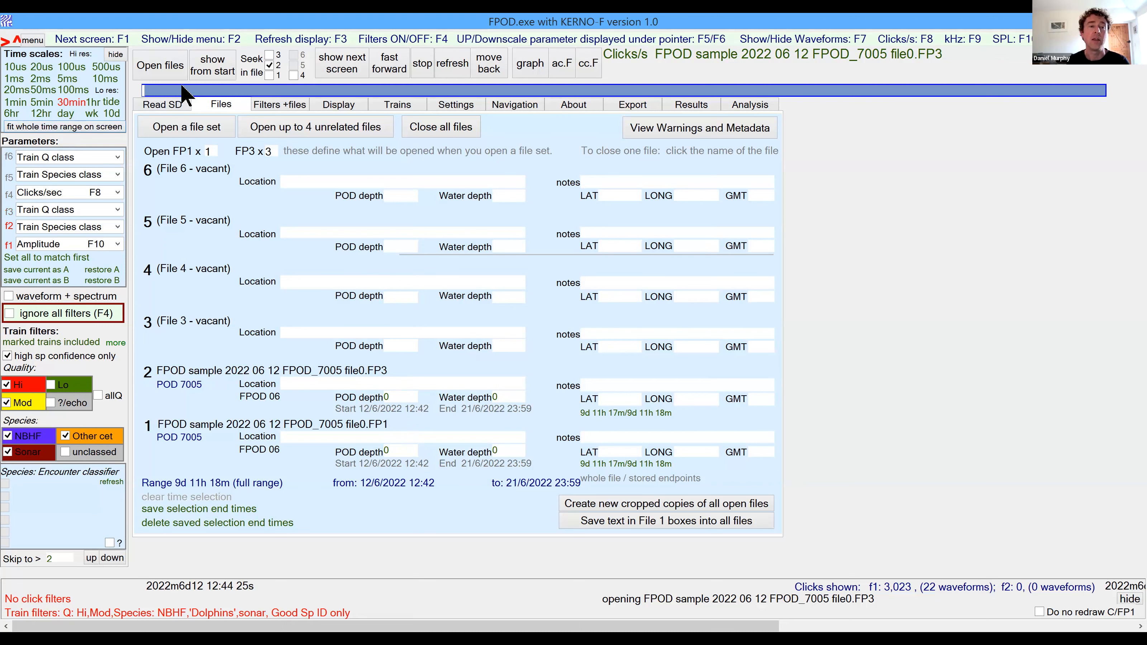
Plot the remaining FP1 and FP3 files from the start, and examine the amplitude and species class graphs.
left_click(208, 70)
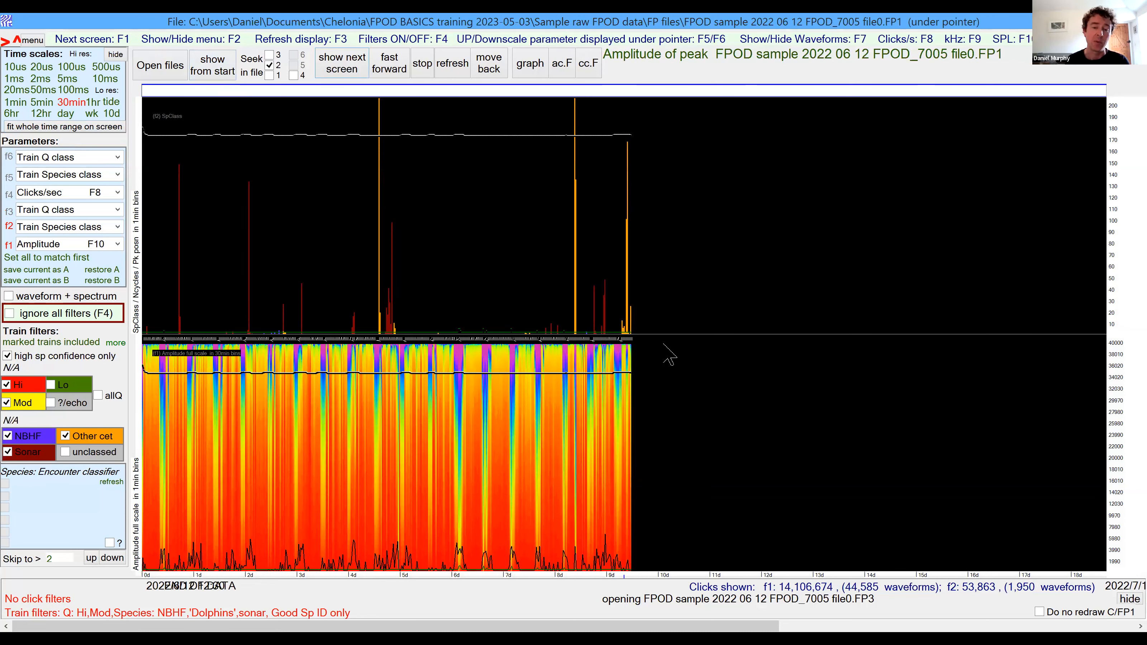
left_click(645, 349)
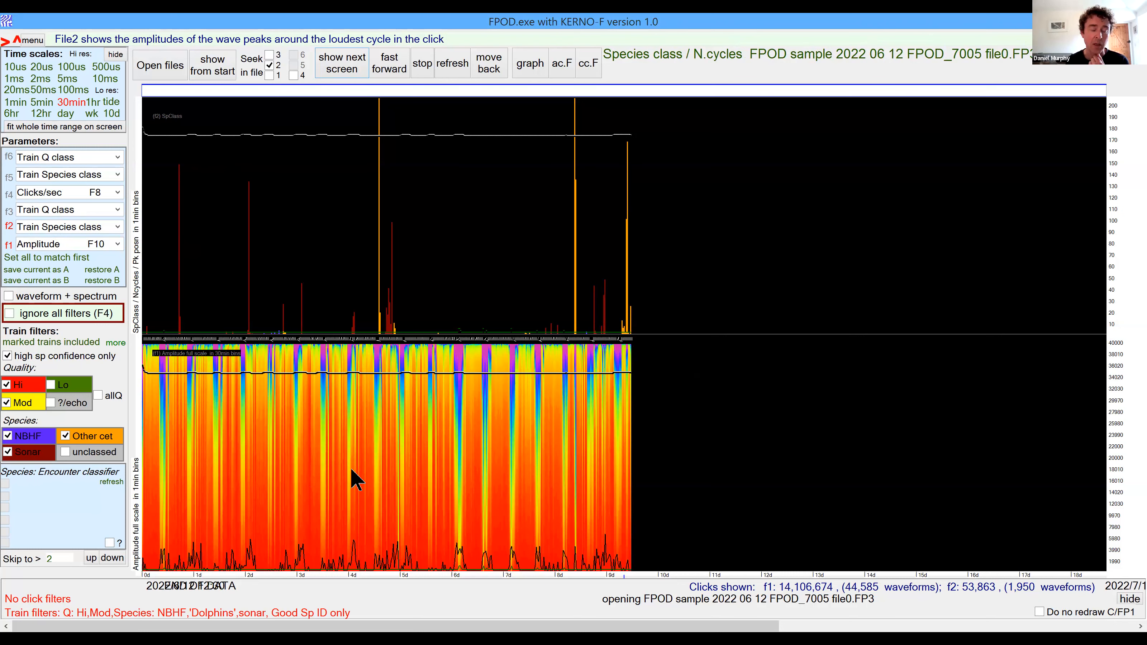
mouse_move(353, 470)
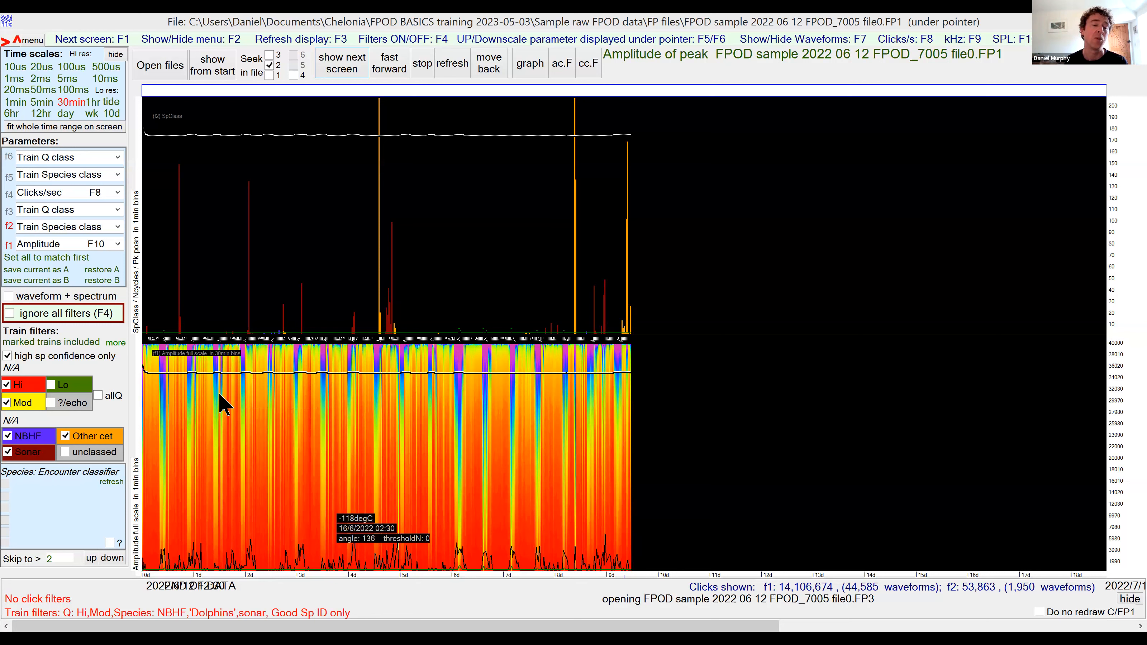
mouse_move(220, 399)
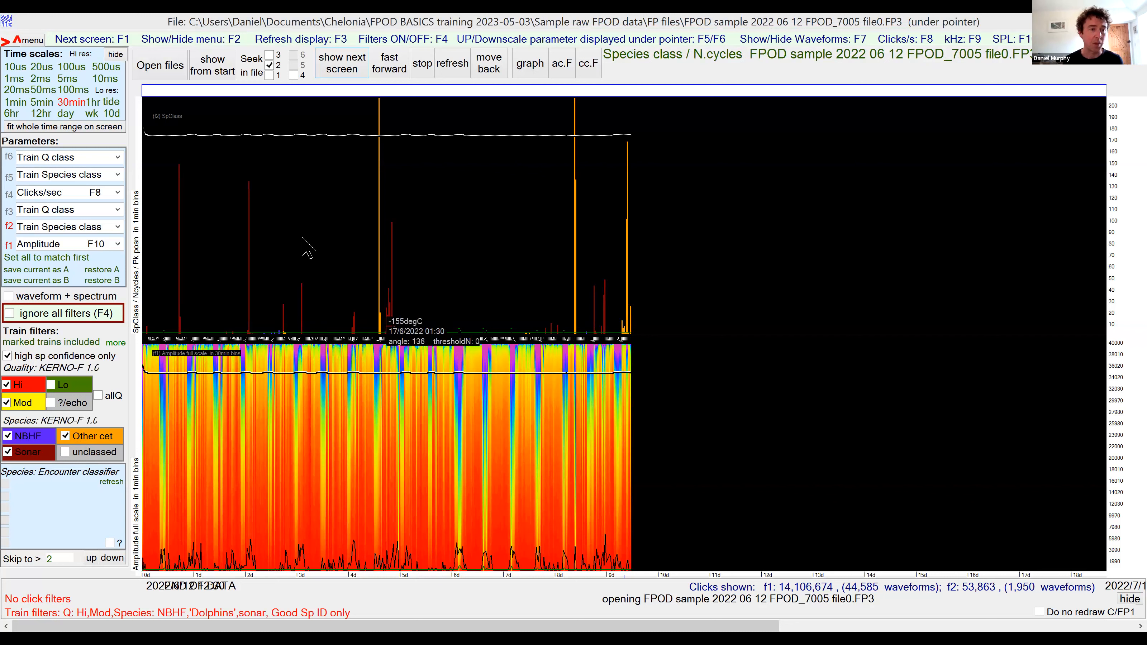
Set the time scale to 1min, replot the data from the start, and read a point in the species class graph.
left_click(16, 103)
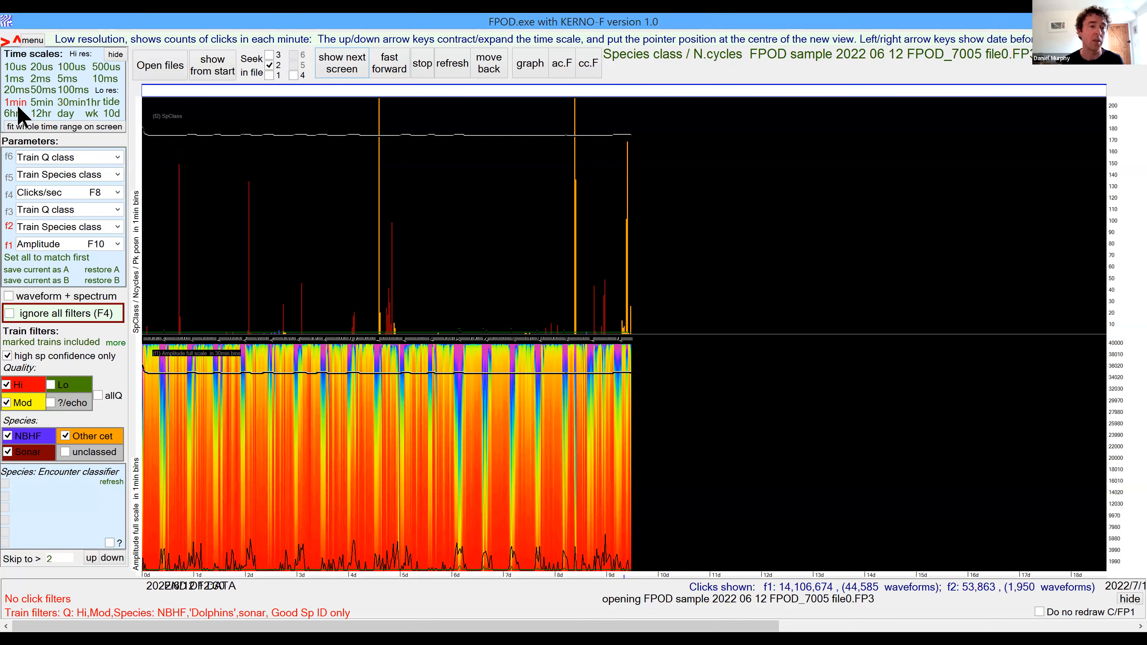
left_click(221, 72)
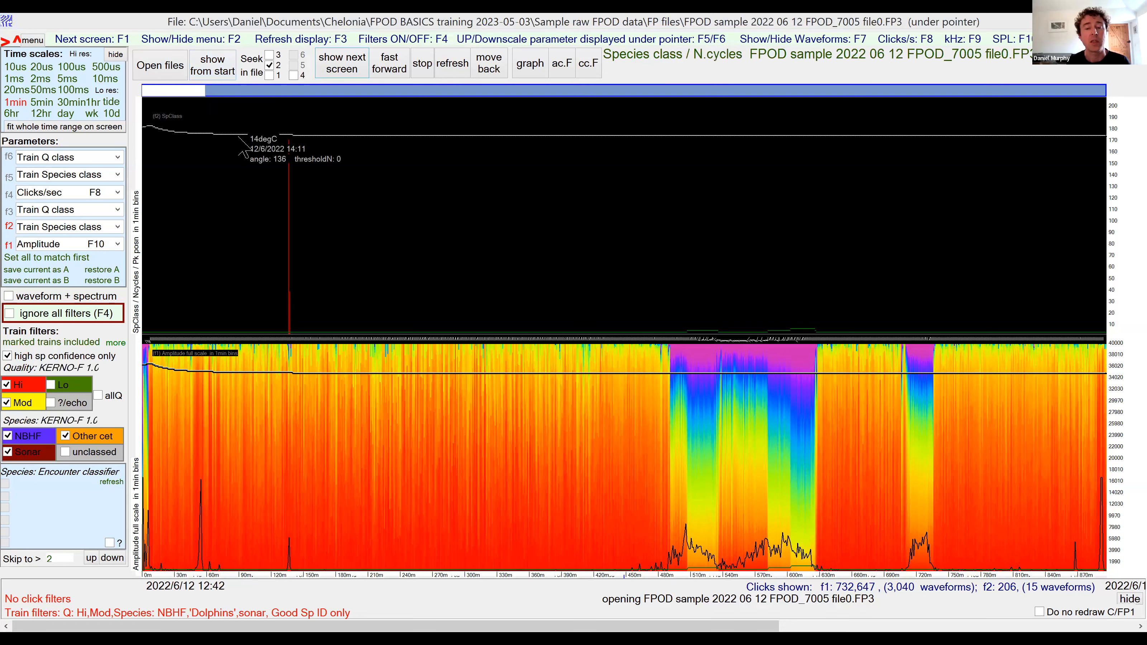
left_click(210, 250)
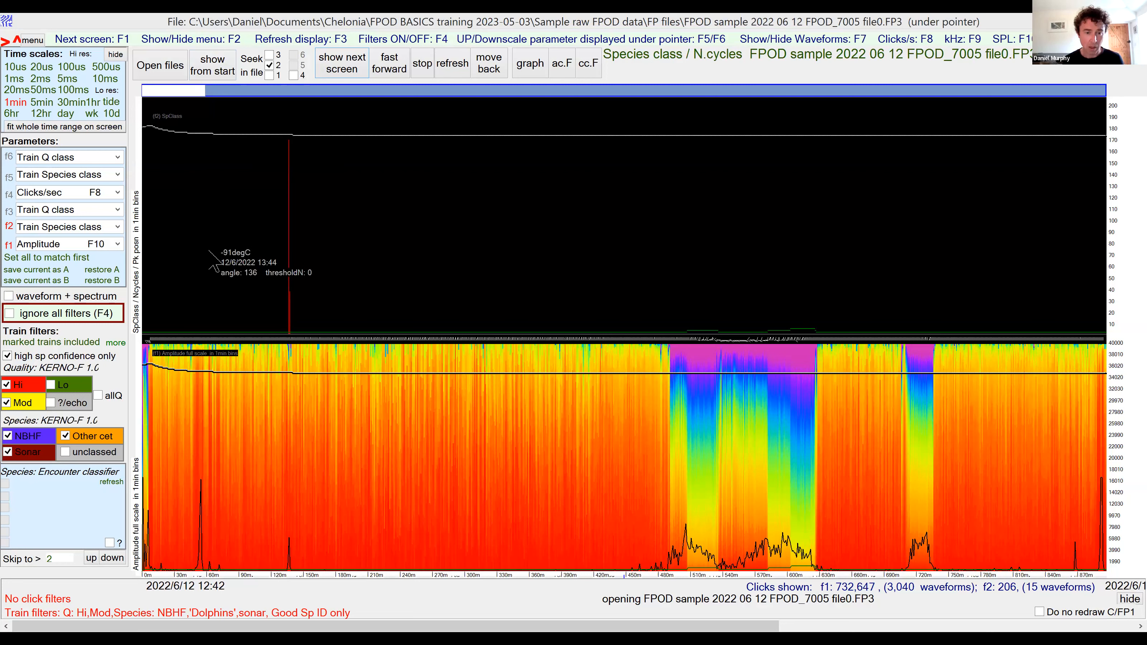
Read the explanations of the low-resolution time scales and the 100ms and 10us high-resolution scales.
key("F1")
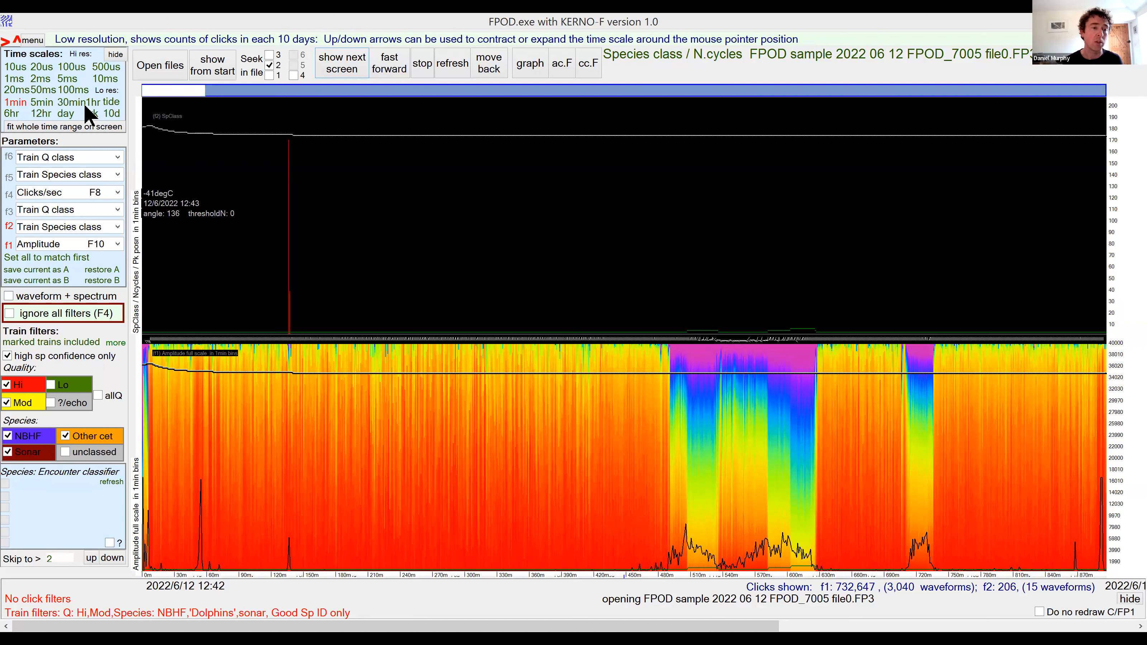
left_click(70, 90)
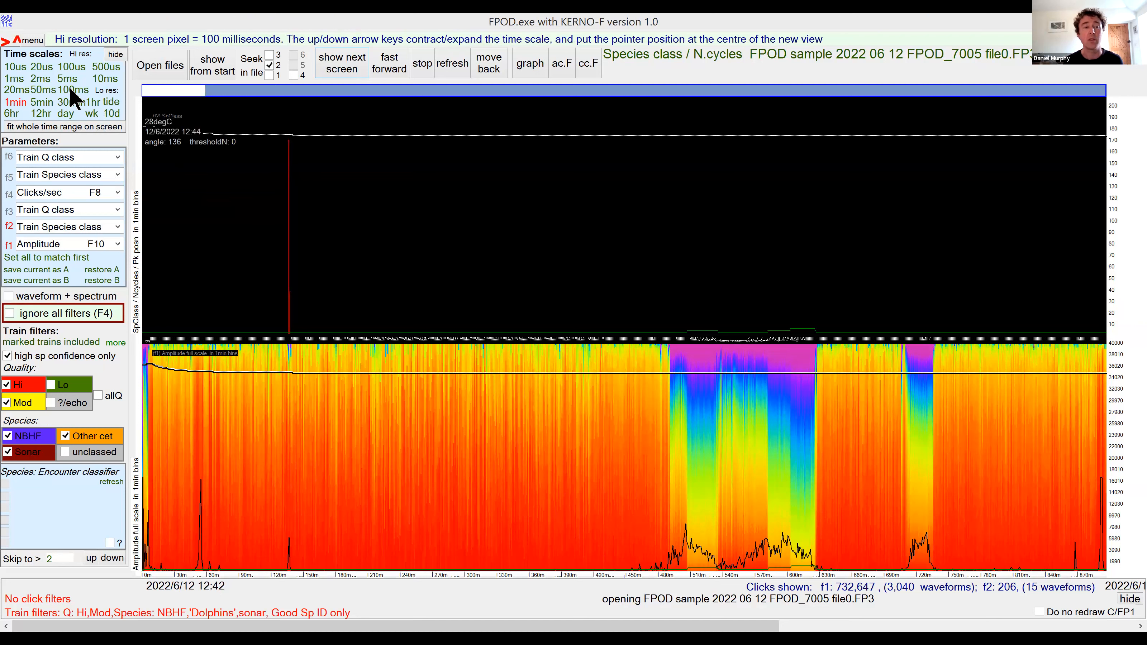
left_click(15, 67)
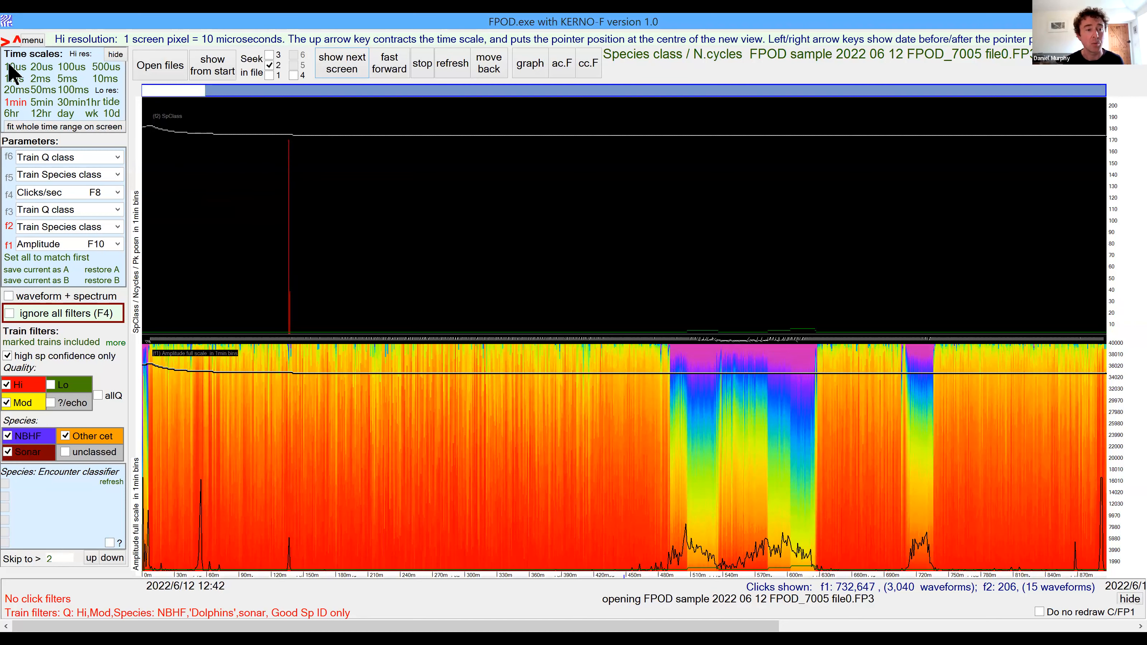
left_click(82, 97)
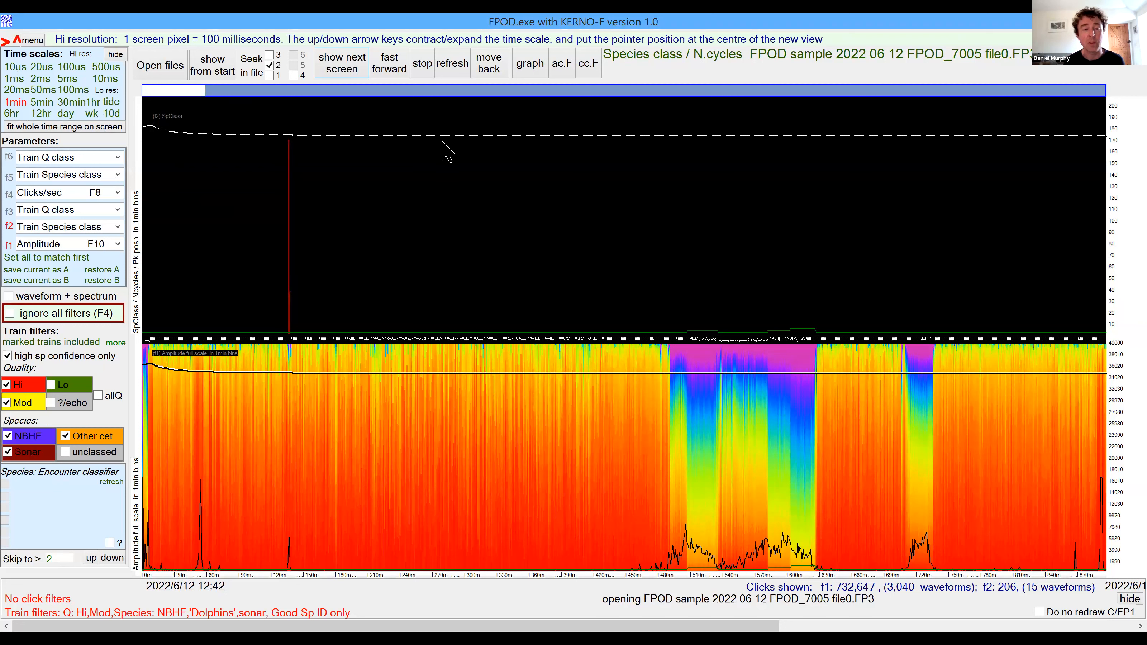
Examine the 1min species class and amplitude graphs, reading points near the red train spike, the amplitude peaks and the noisy periods.
left_click(216, 286)
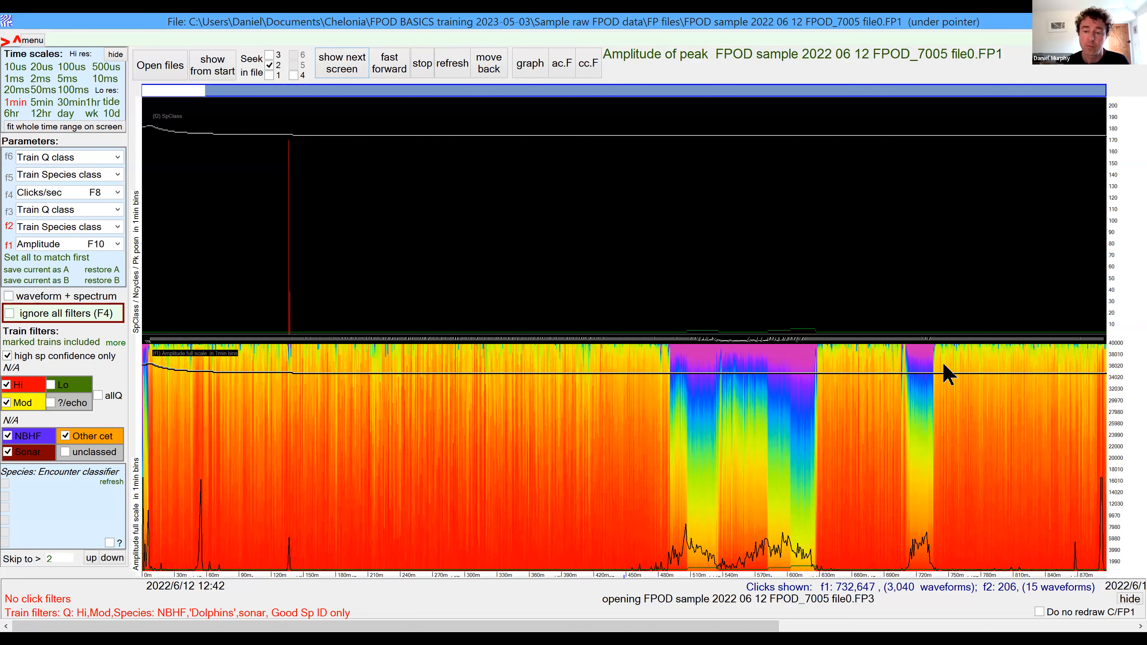
mouse_move(946, 374)
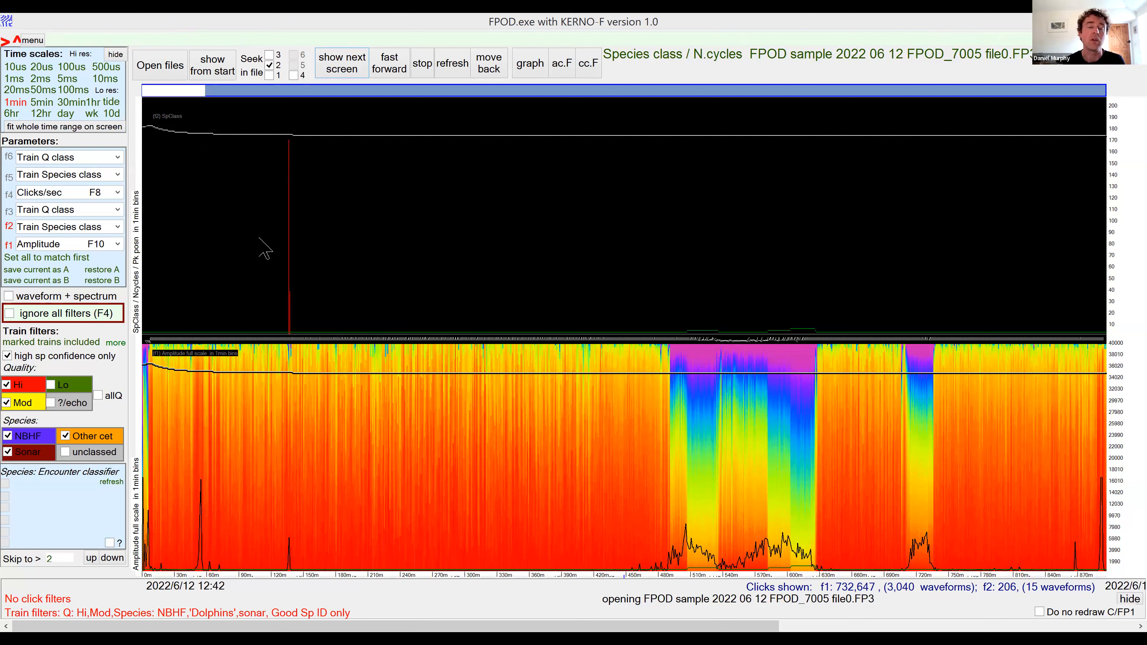
mouse_move(259, 238)
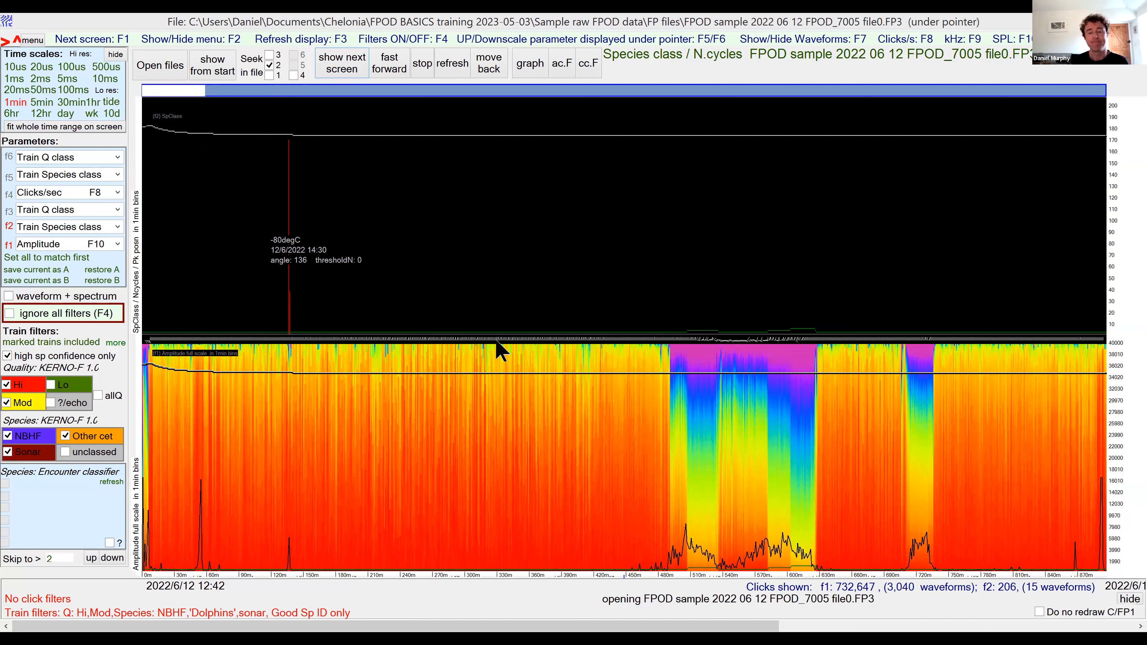
mouse_move(496, 340)
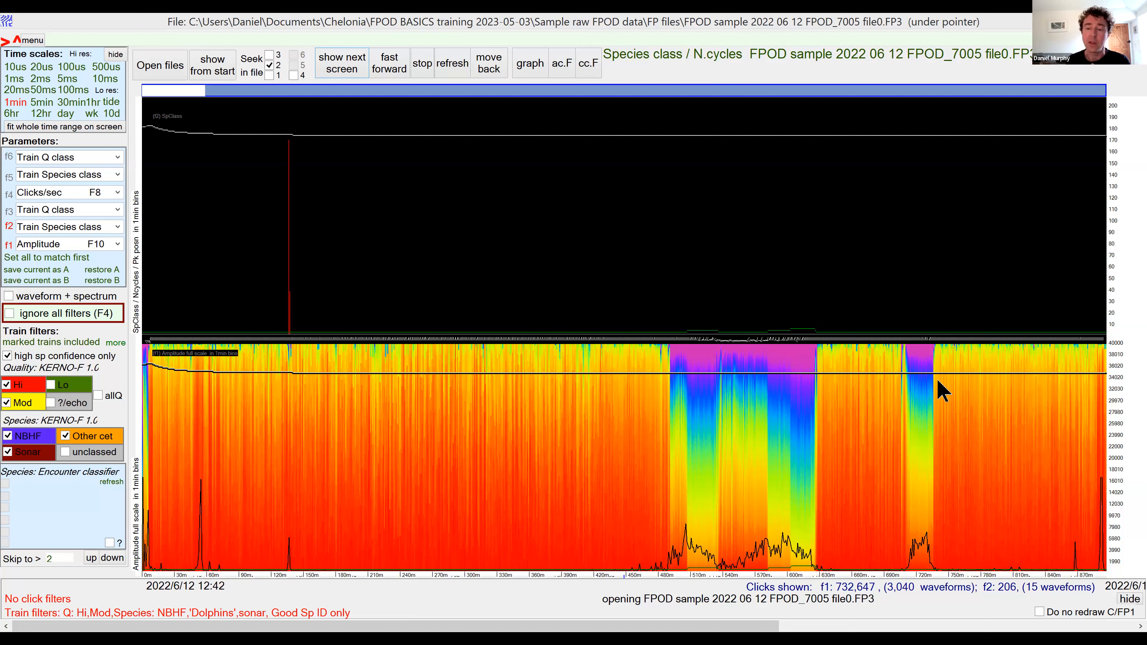
mouse_move(937, 381)
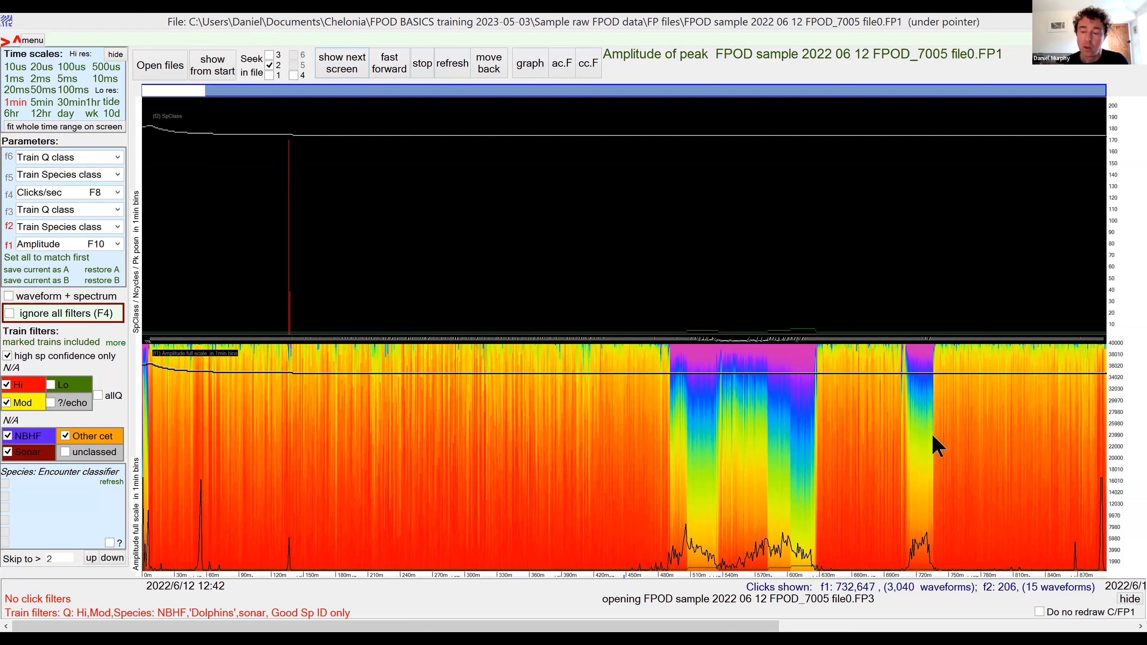
mouse_move(933, 436)
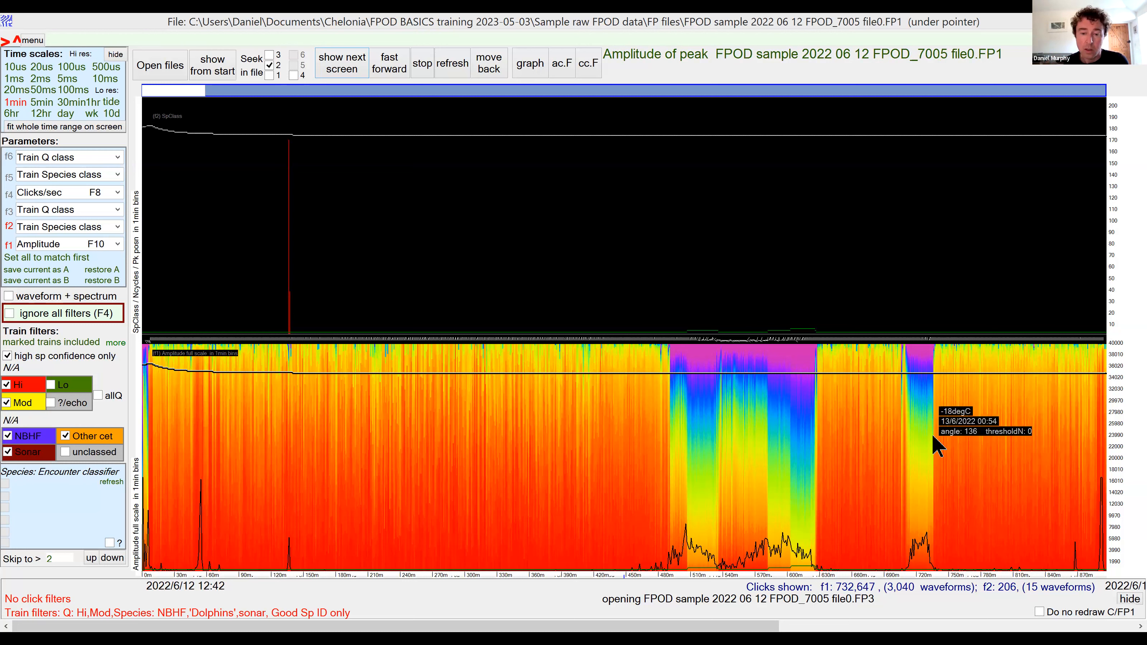
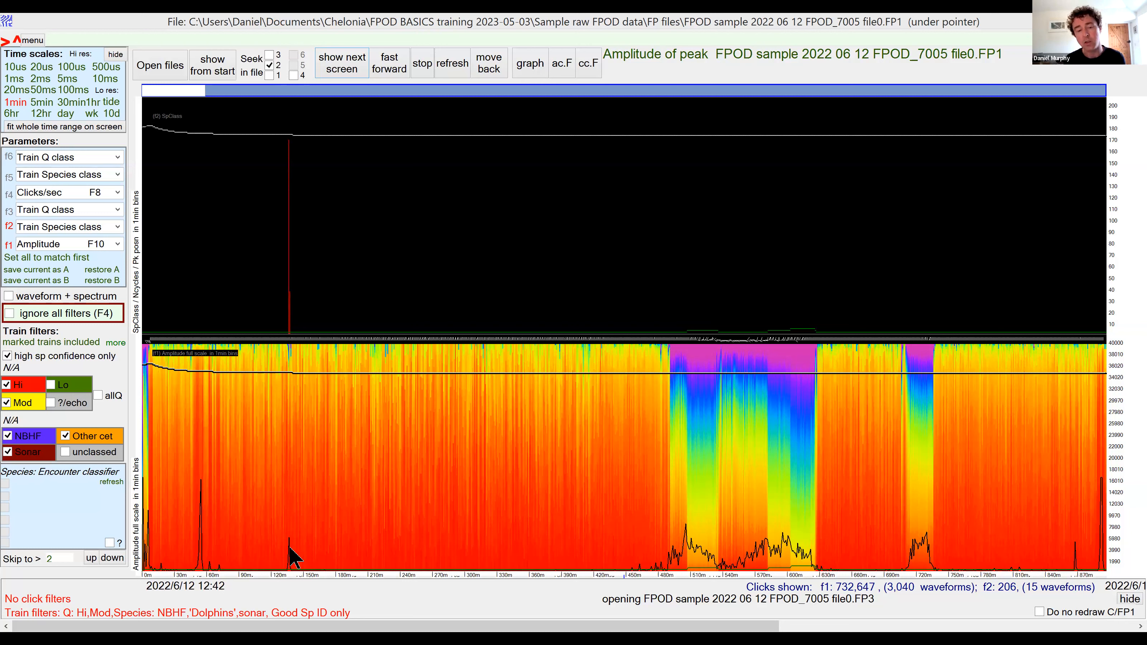
mouse_move(289, 548)
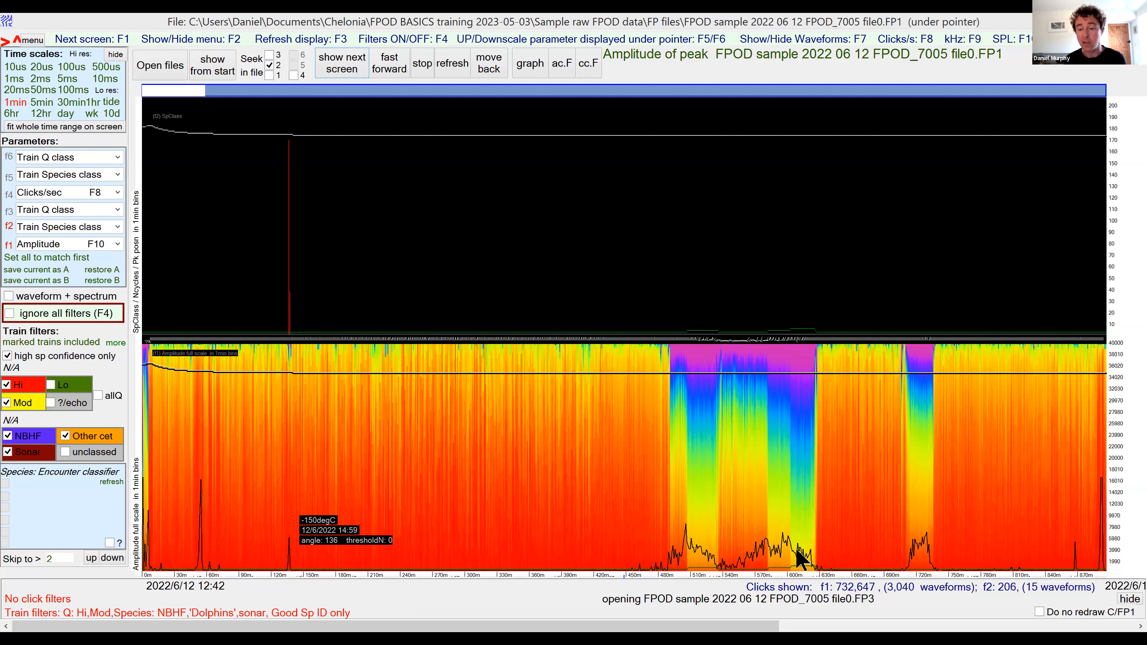
mouse_move(804, 560)
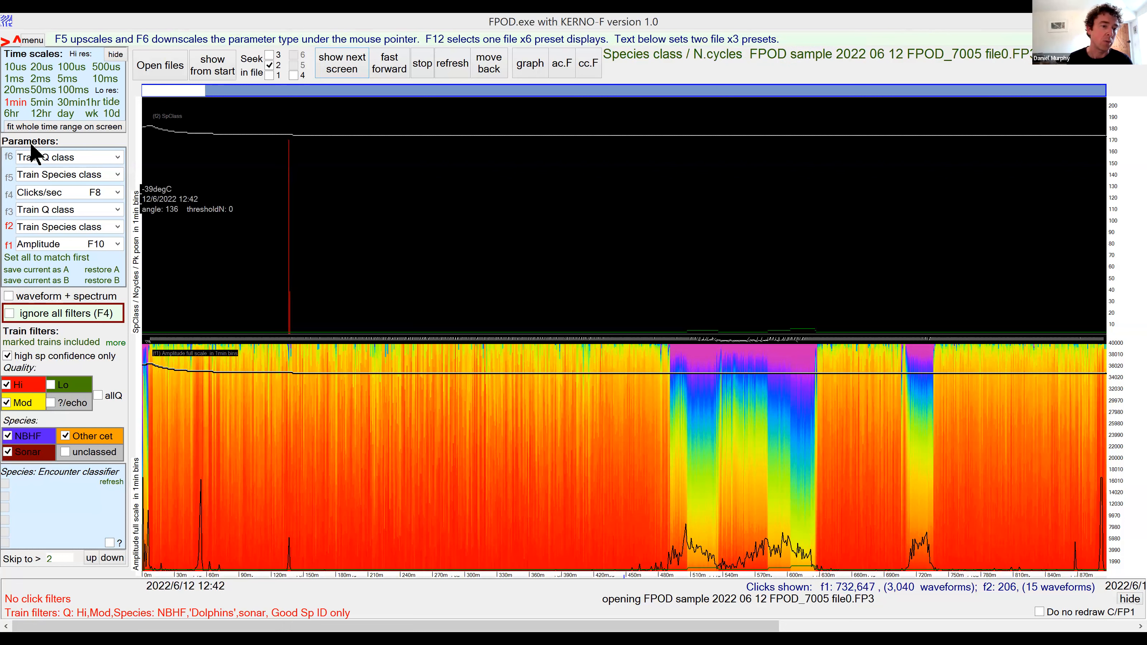
Examine the display parameters that can be chosen for file 6.
left_click(117, 158)
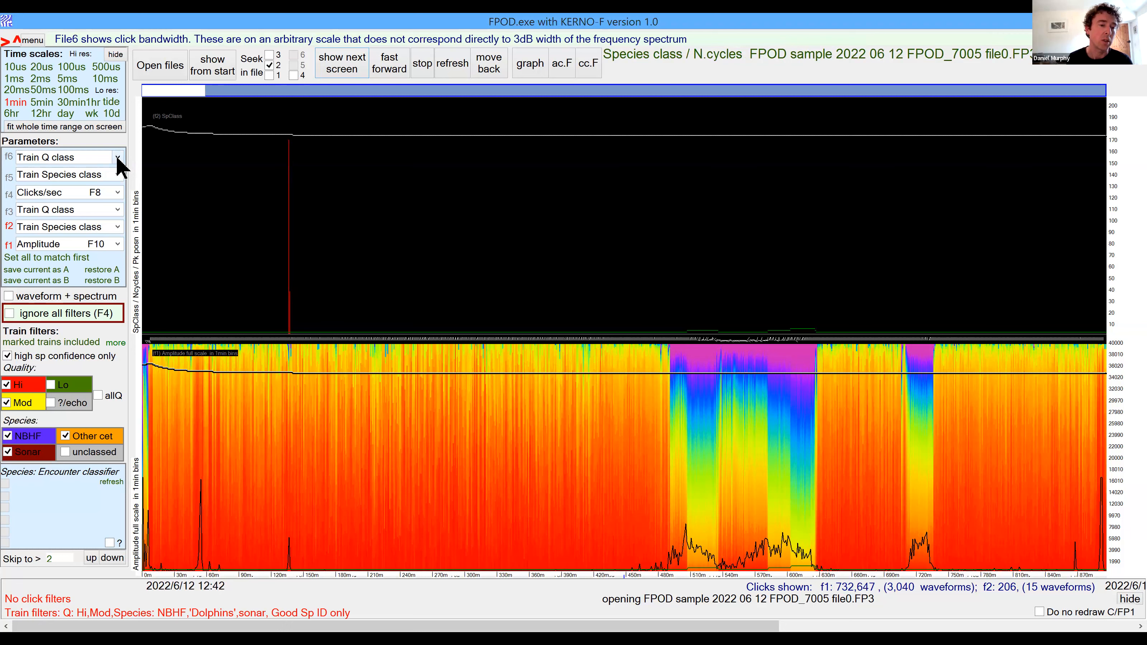
left_click(119, 156)
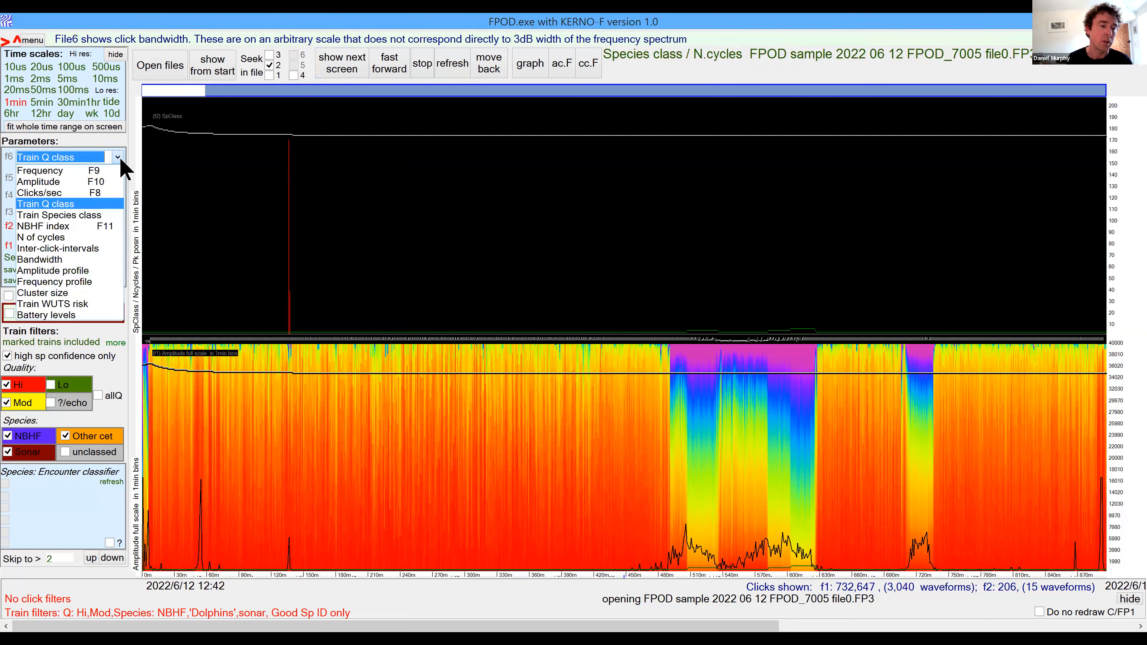
left_click(16, 232)
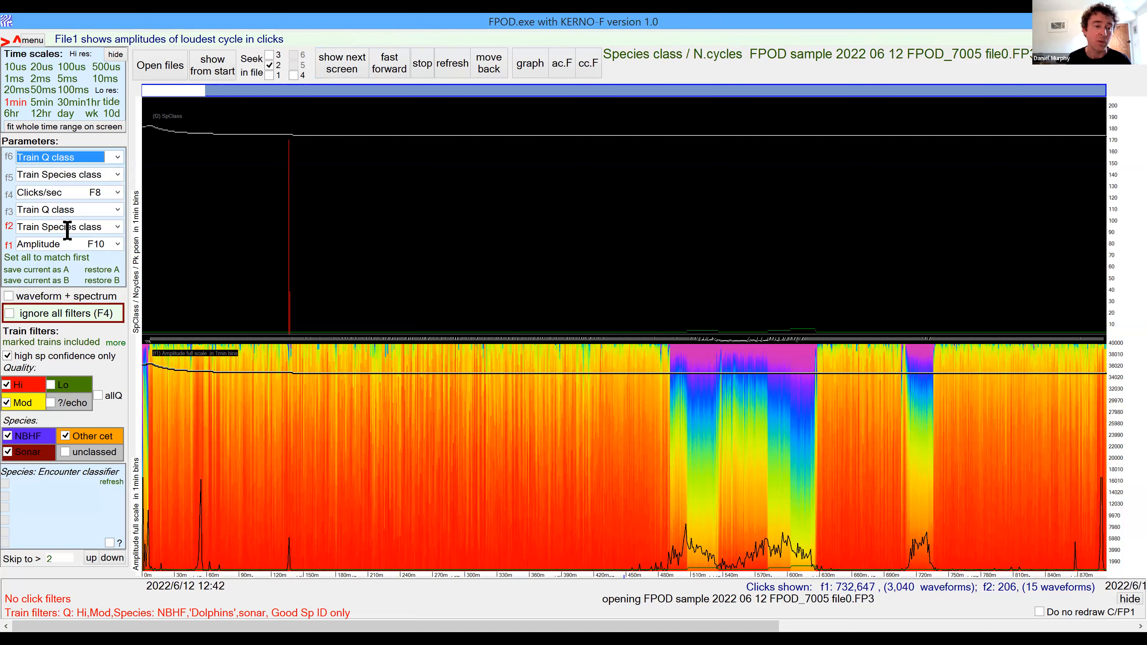
left_click(118, 158)
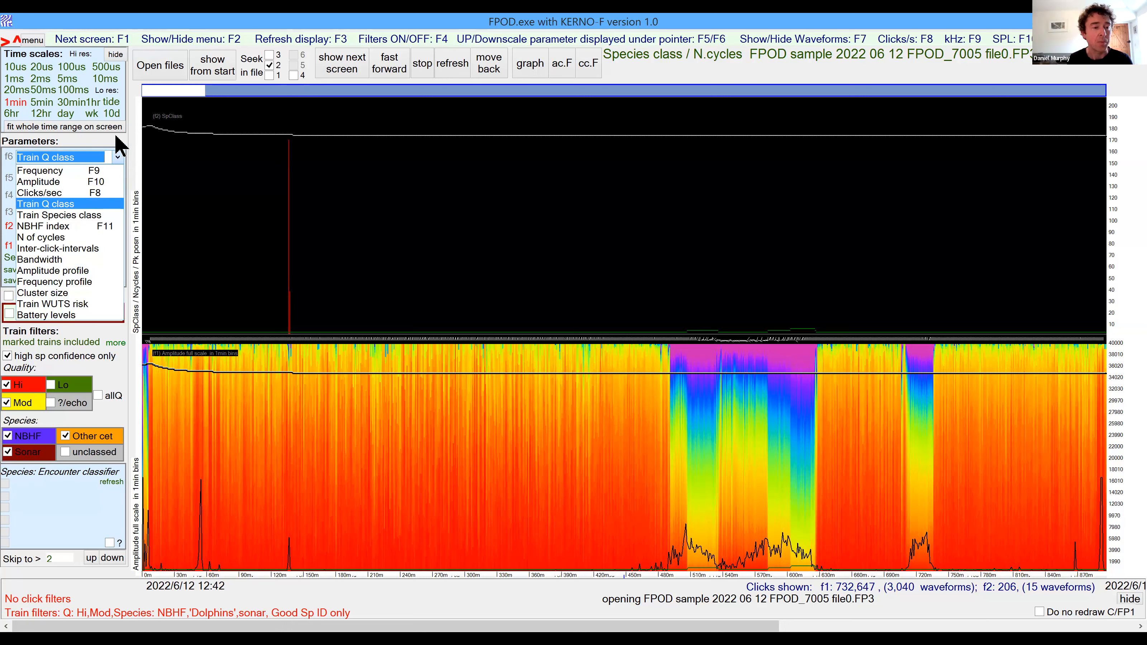
Set the time scale to 100ms and advance to the next screen containing train data in file 2.
left_click(73, 90)
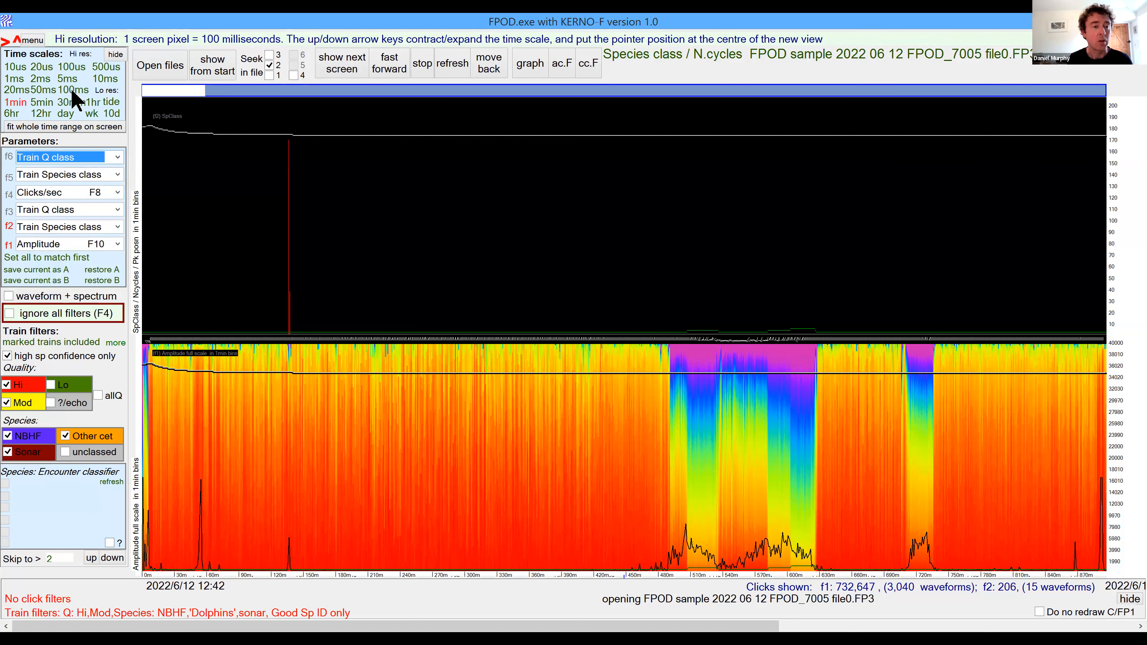
left_click(73, 90)
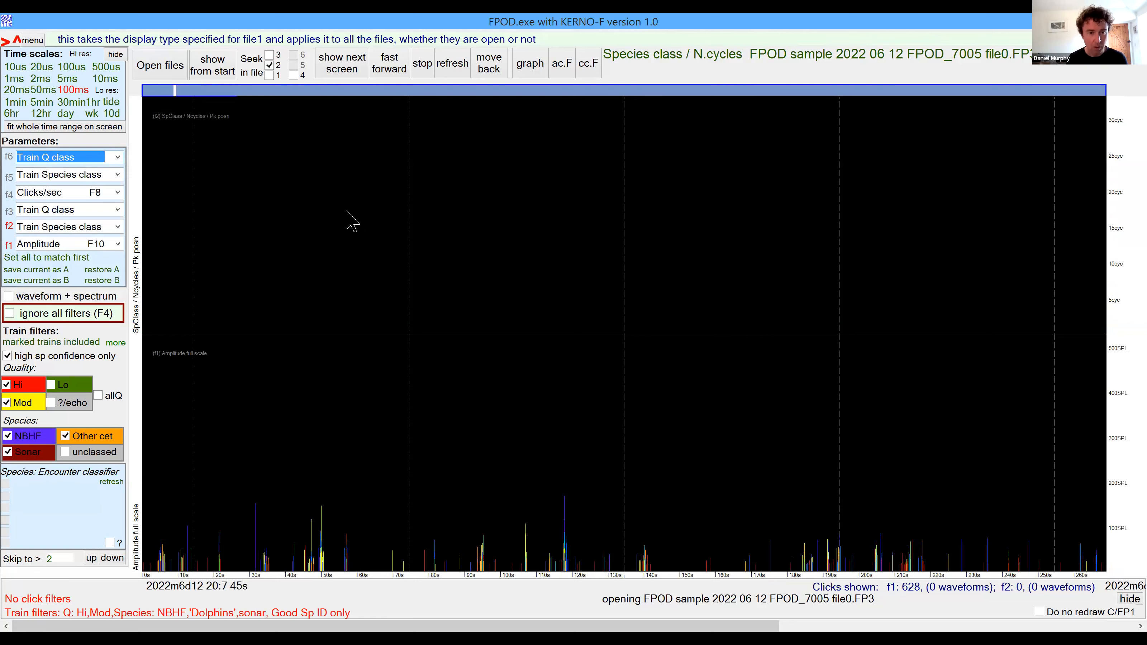
key("F1")
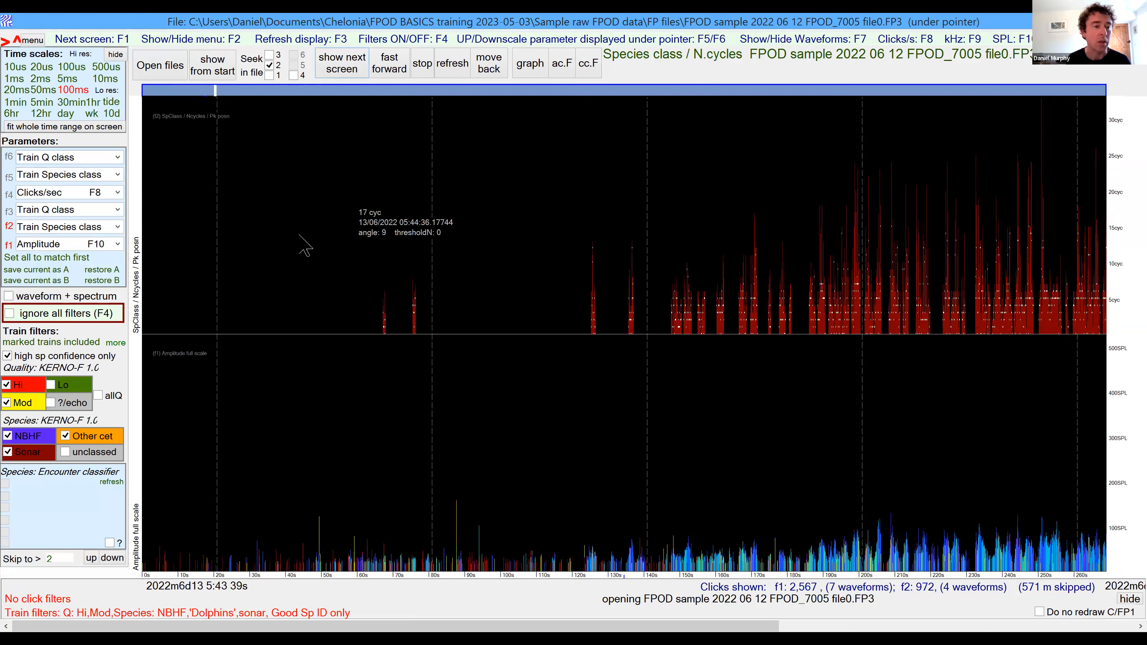
Set the display parameter of file 6 to Frequency and refresh the display.
left_click(118, 156)
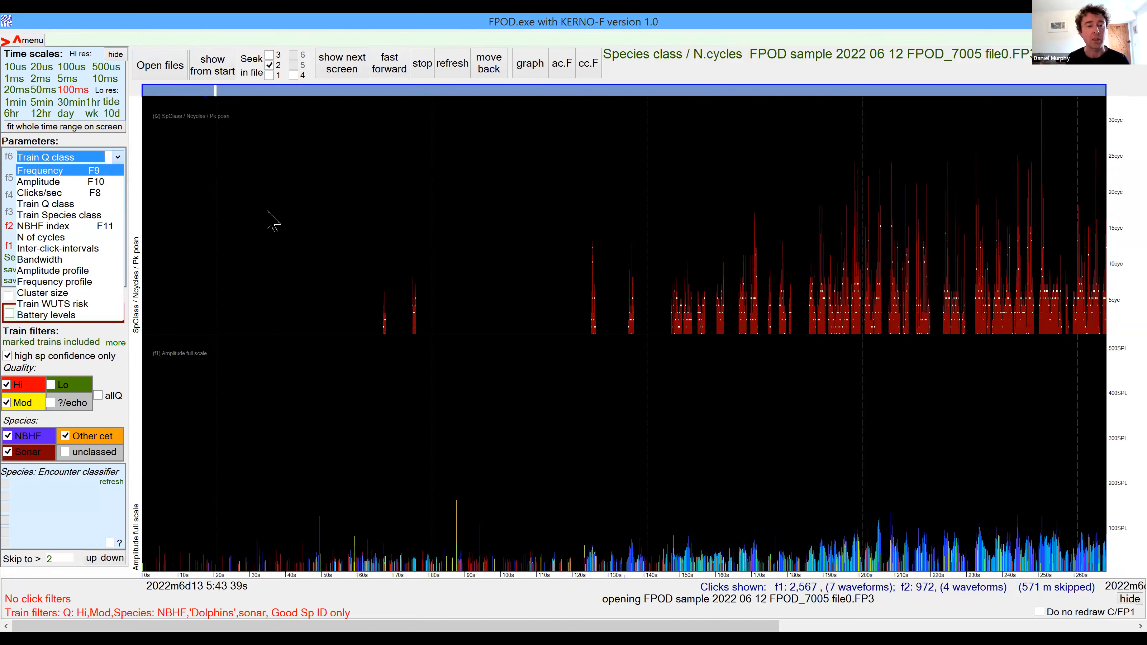
left_click(225, 73)
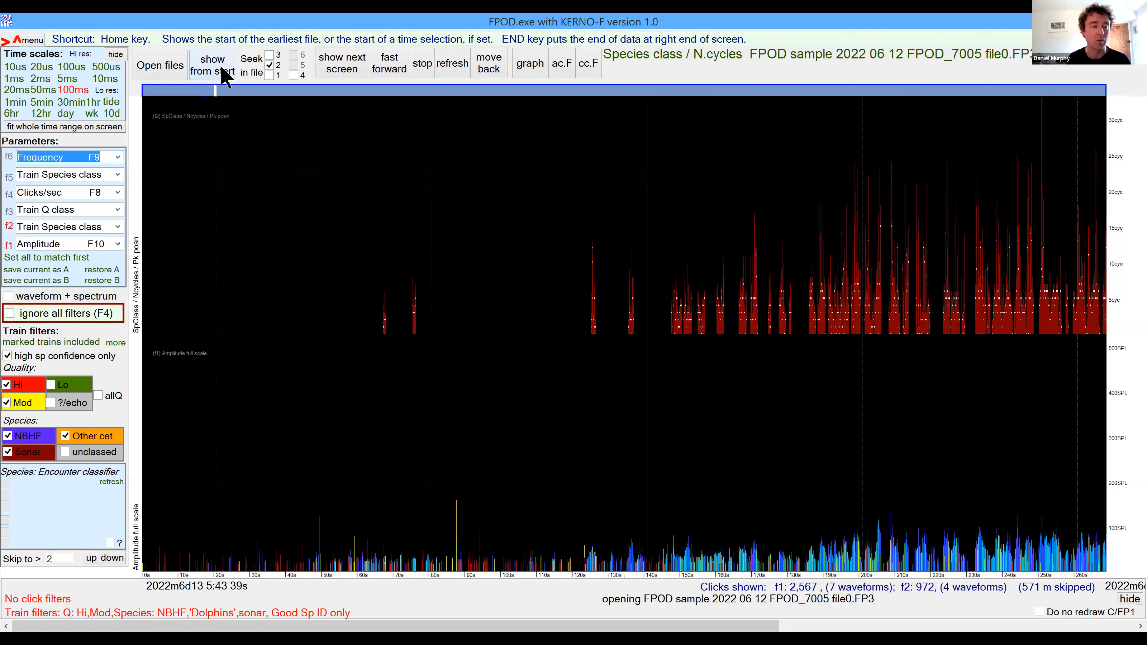
left_click(422, 70)
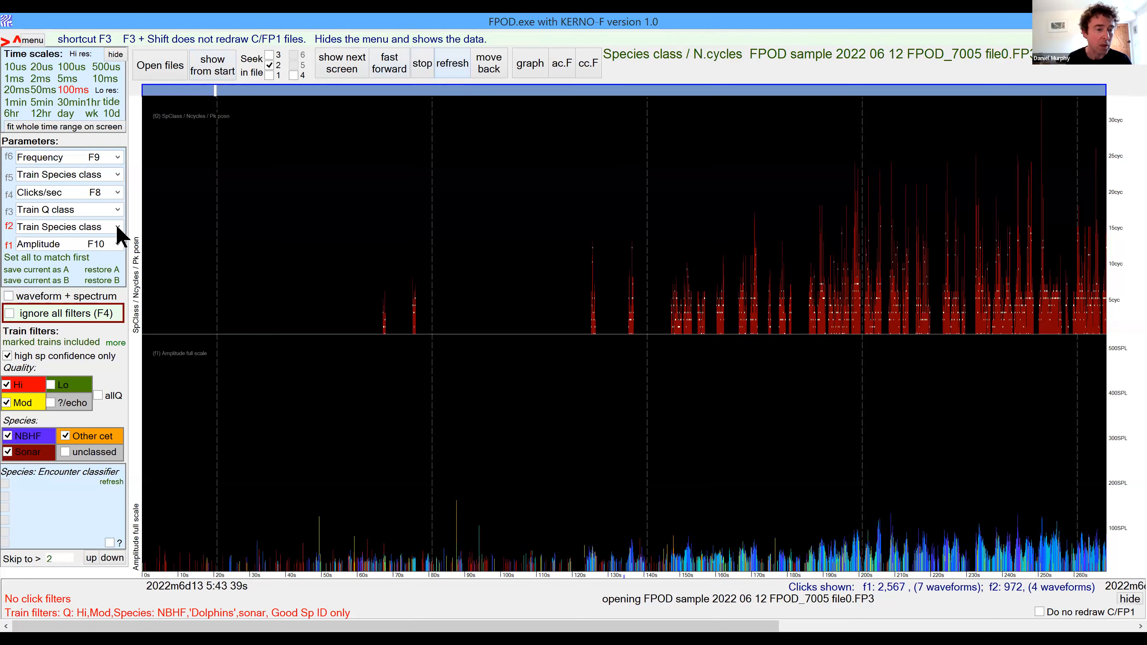
Plot file 2 by Frequency and narrow the time scale to 10ms around the click trains.
left_click(100, 229)
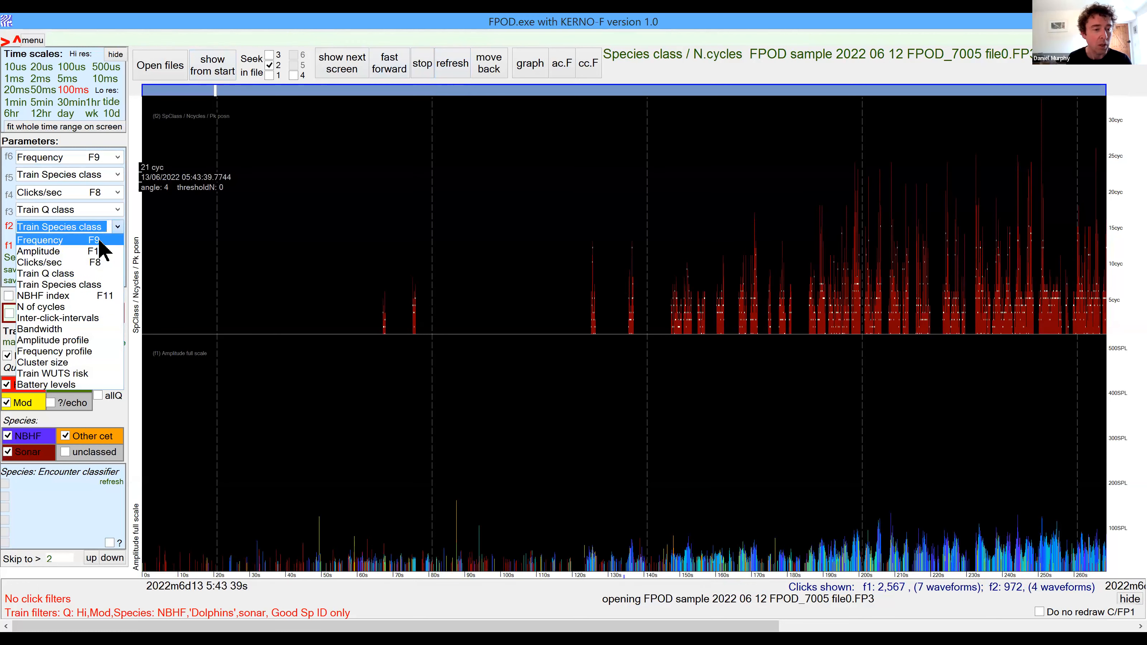
left_click(98, 238)
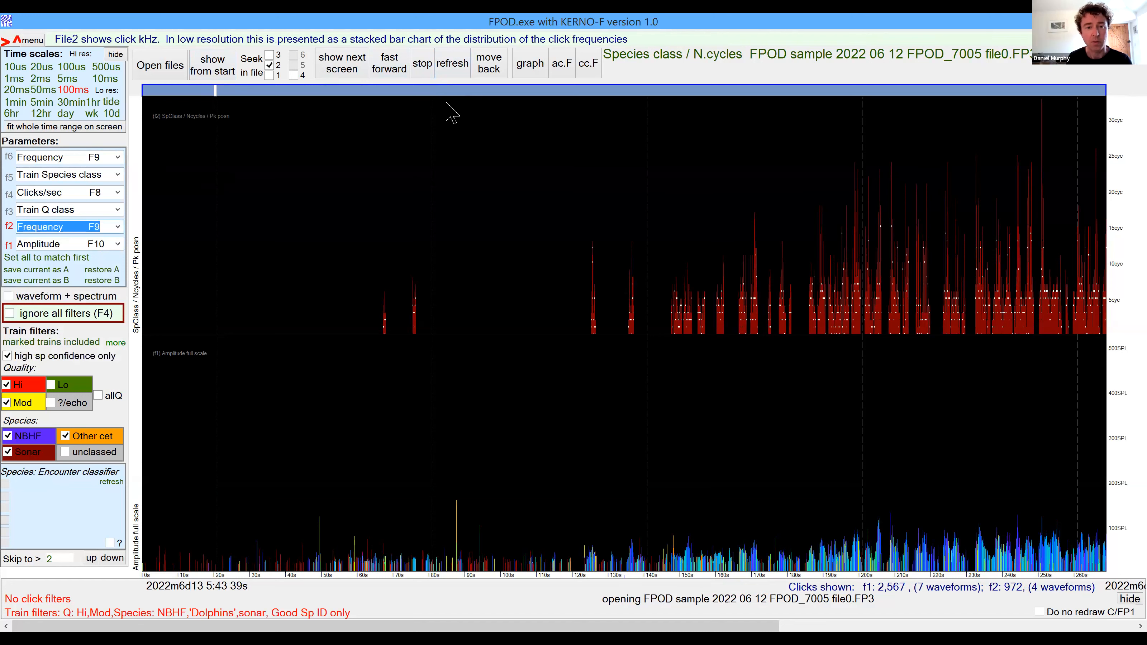
key("F3")
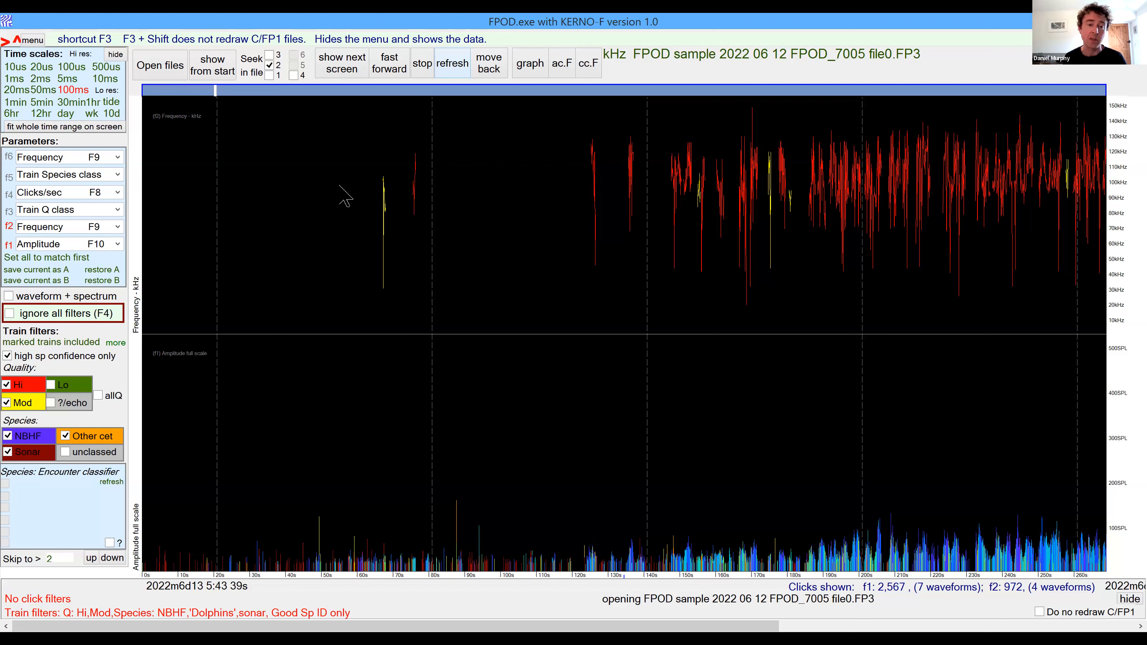
left_click(409, 187)
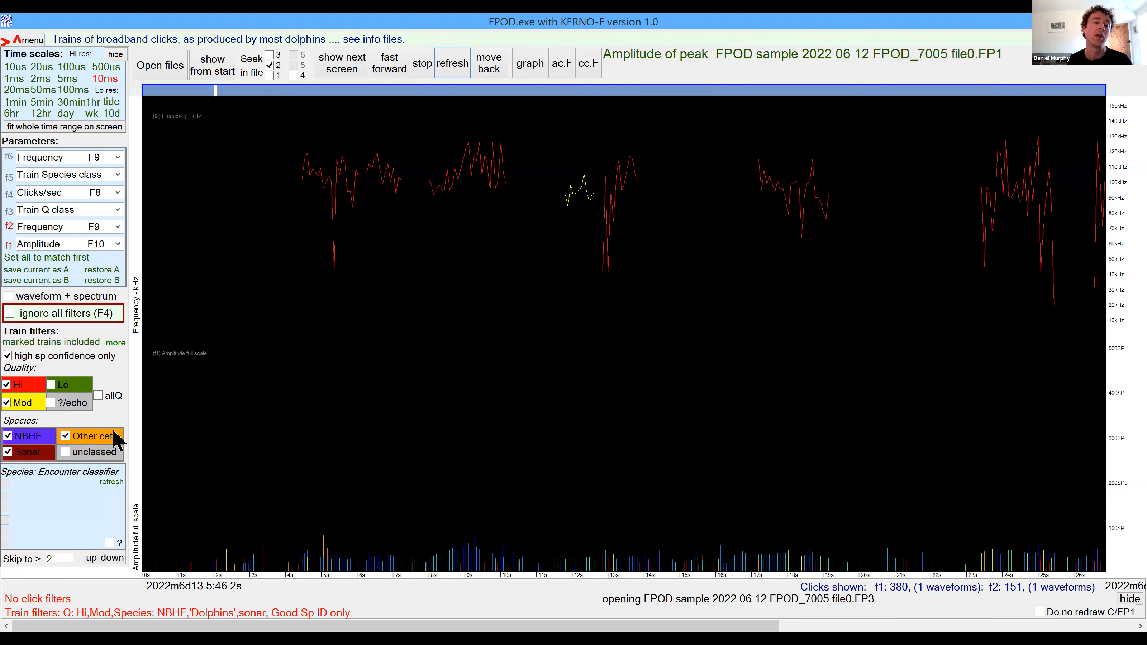
Set the display parameter of file 2 to Amplitude and read a point in the file 1 amplitude graph.
left_click(117, 158)
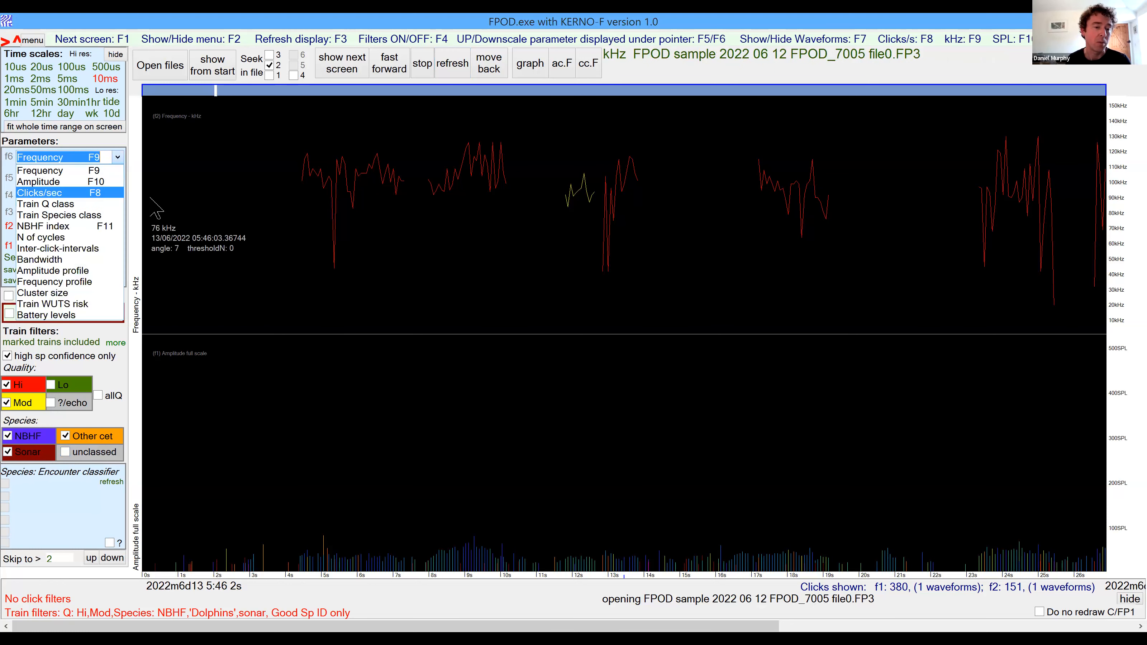
left_click(117, 224)
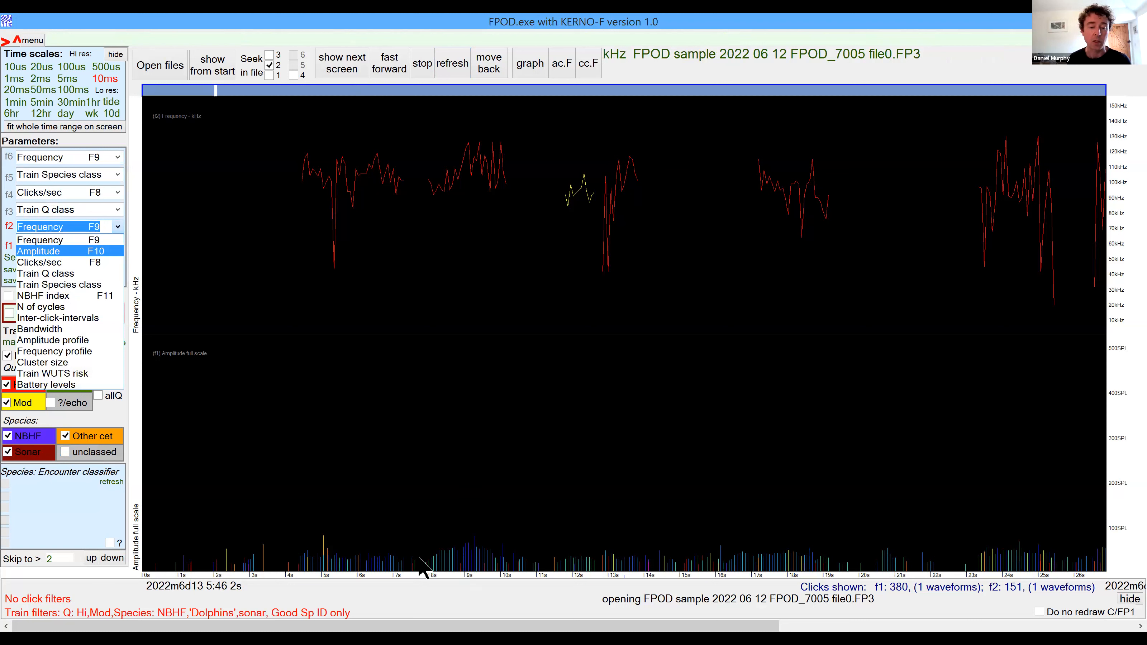
left_click(327, 466)
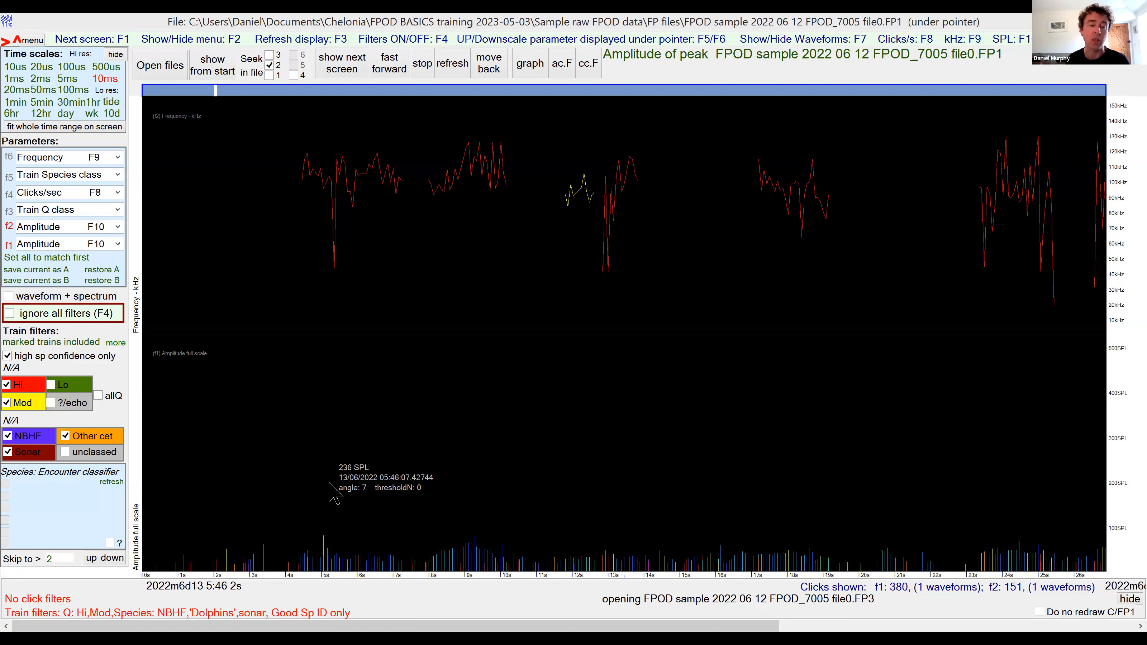
Plot files 2 and 1 by Clicks/sec, and read the click rate of a train in the file 2 graph.
left_click(114, 227)
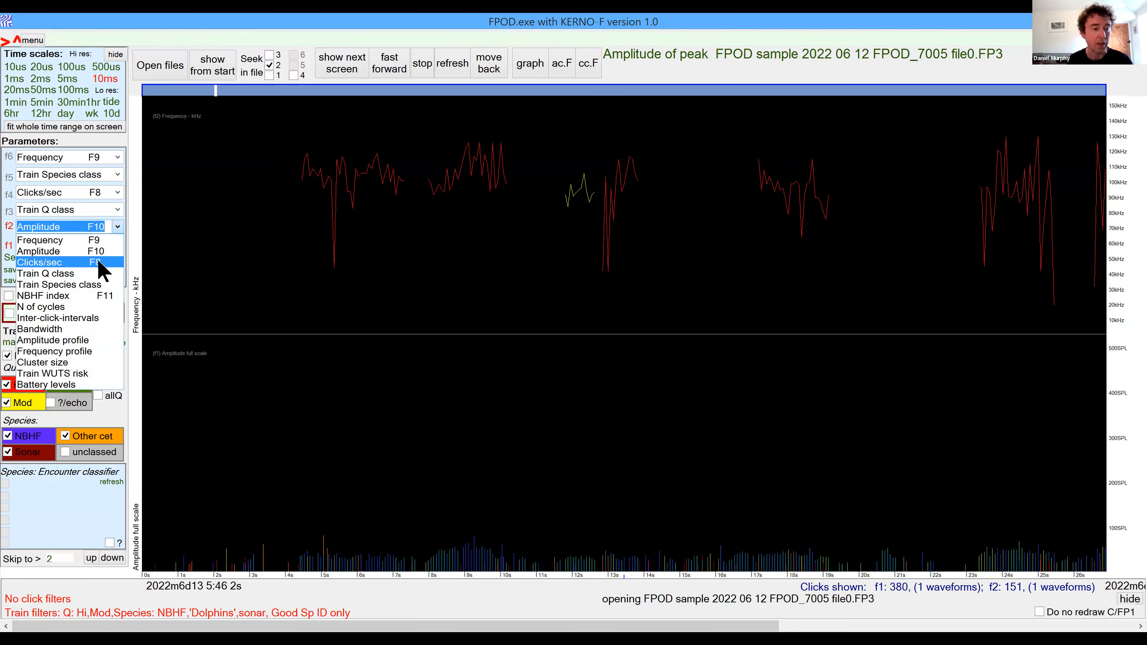
left_click(97, 262)
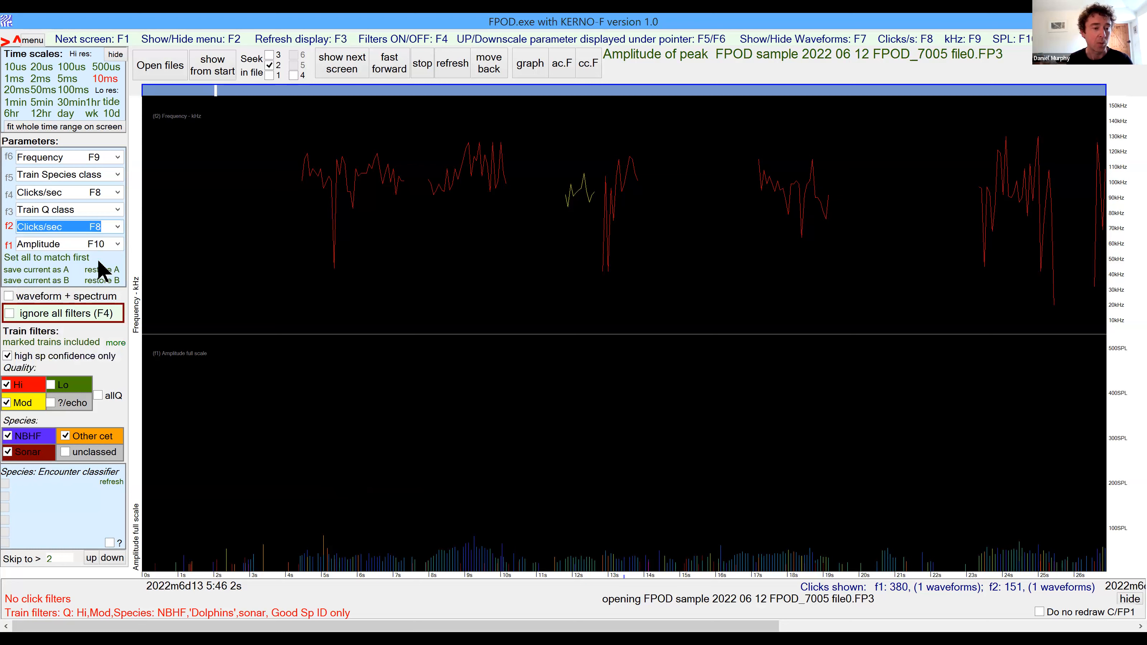
left_click(115, 245)
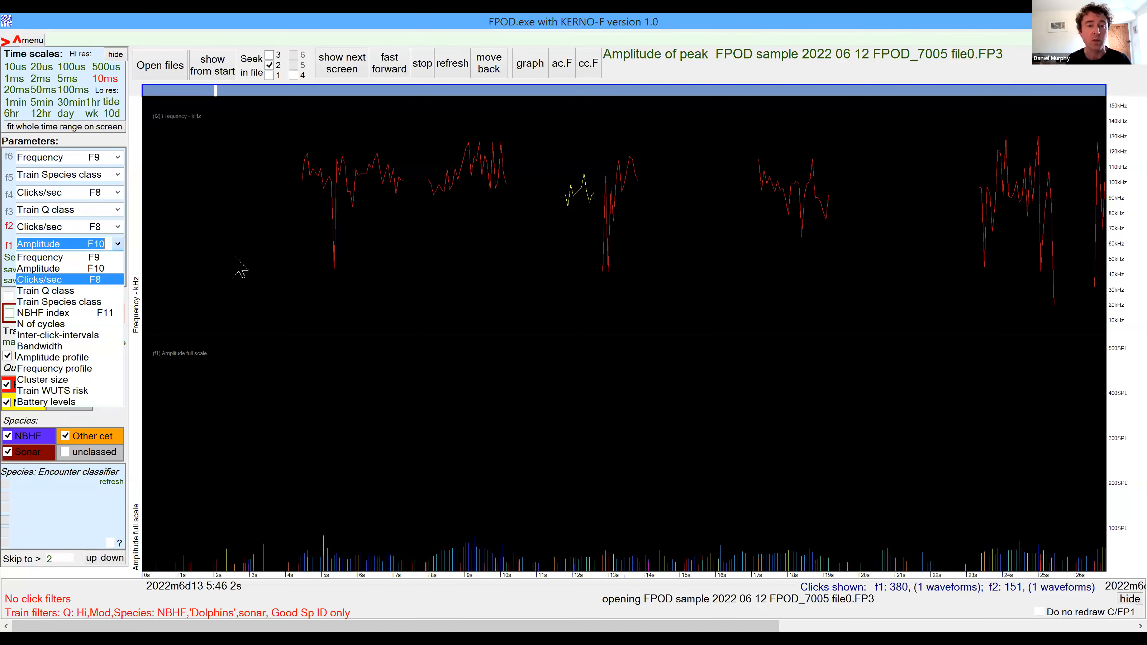
left_click(503, 107)
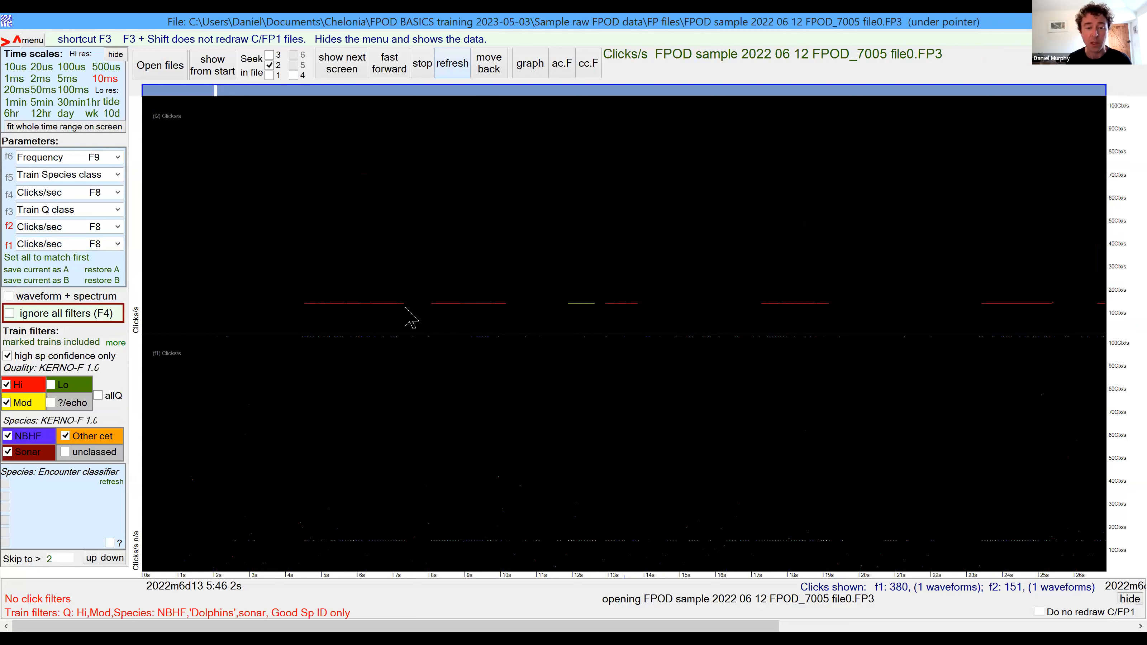
mouse_move(414, 318)
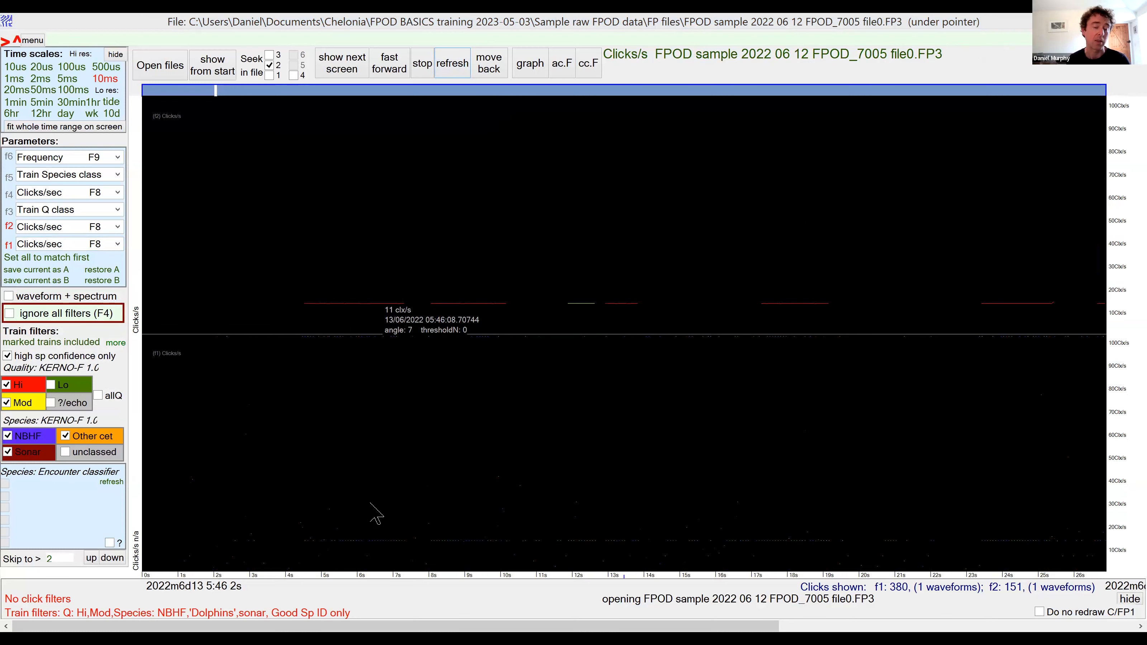
Plot files 2 and 1 by N of cycles, refresh the display, and read a tall click in the file 2 graph.
left_click(353, 488)
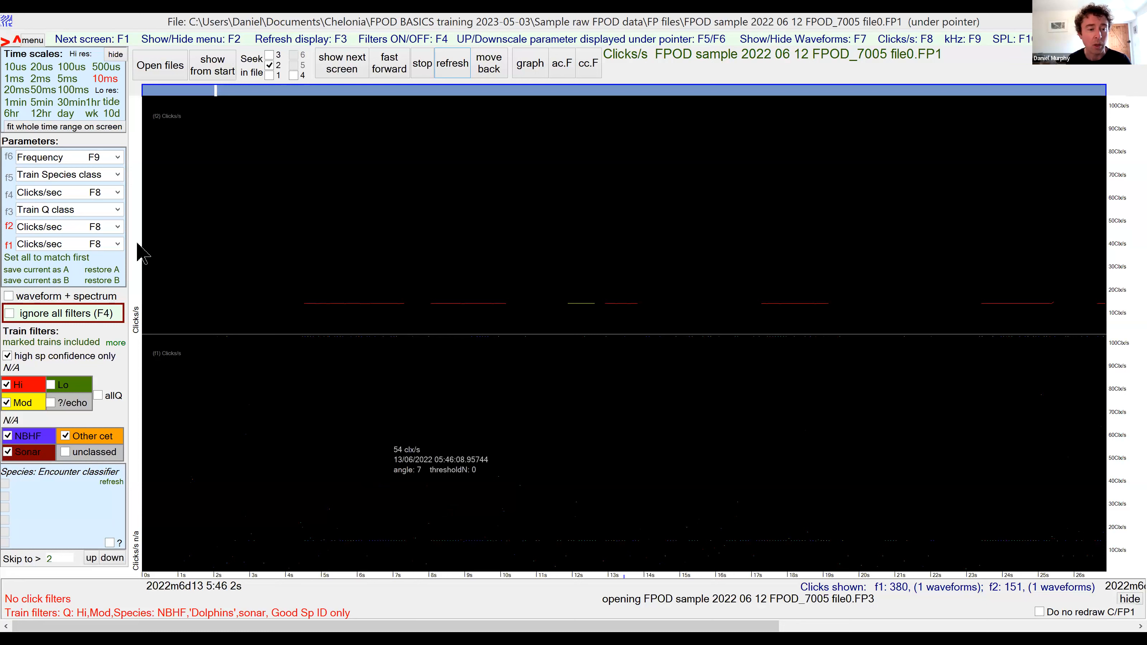
left_click(118, 227)
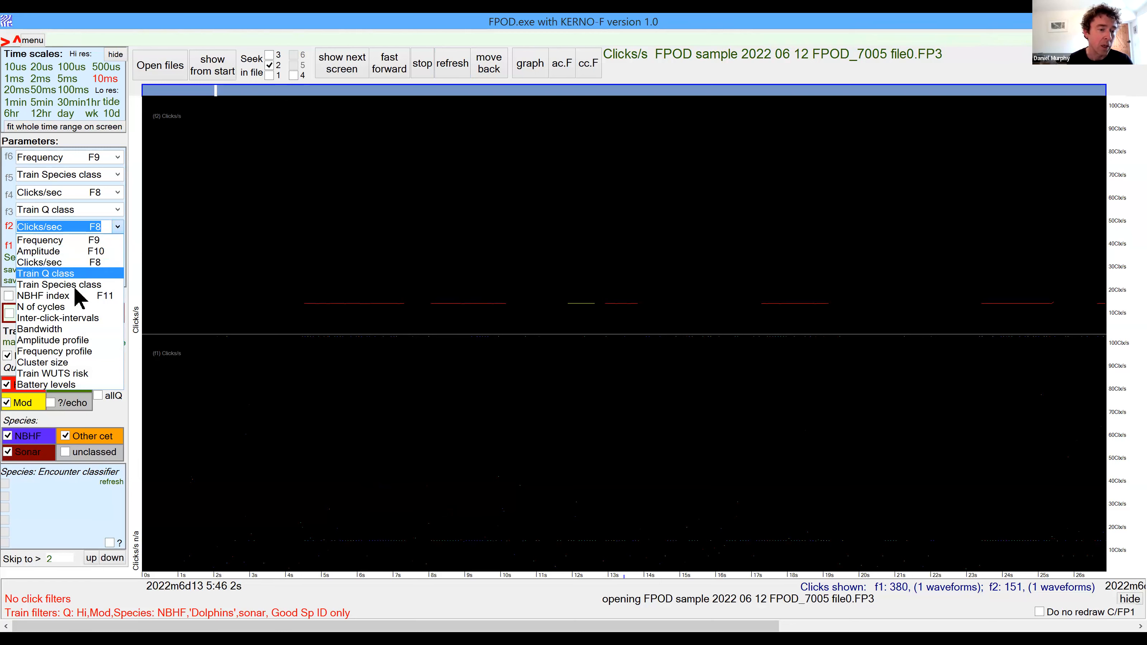
left_click(71, 307)
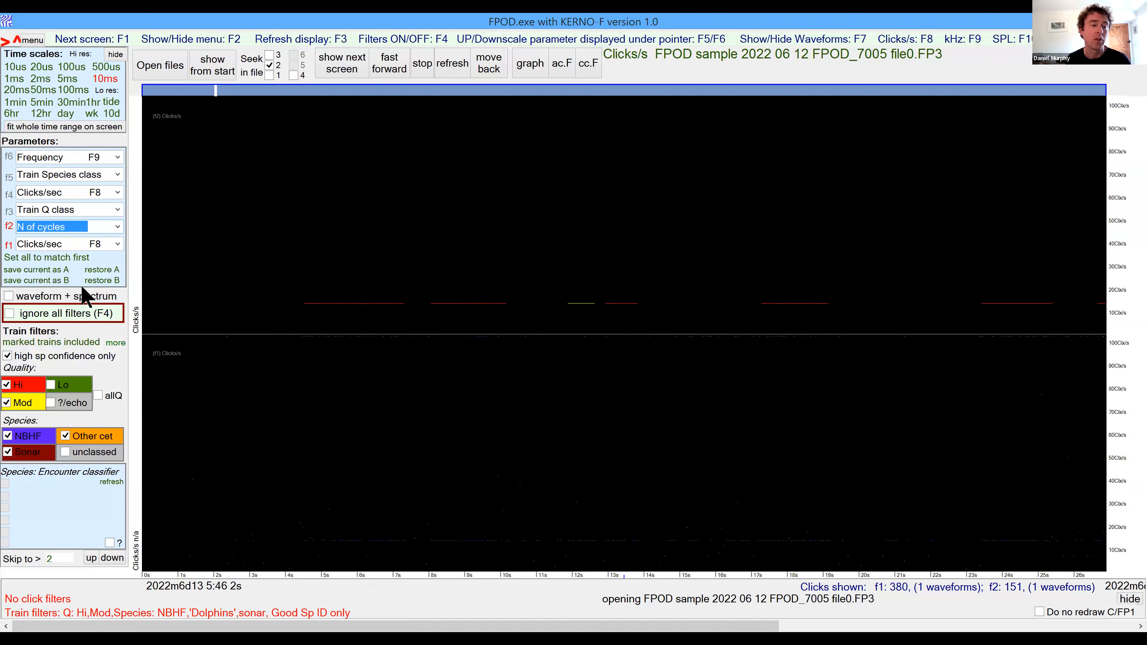
left_click(117, 243)
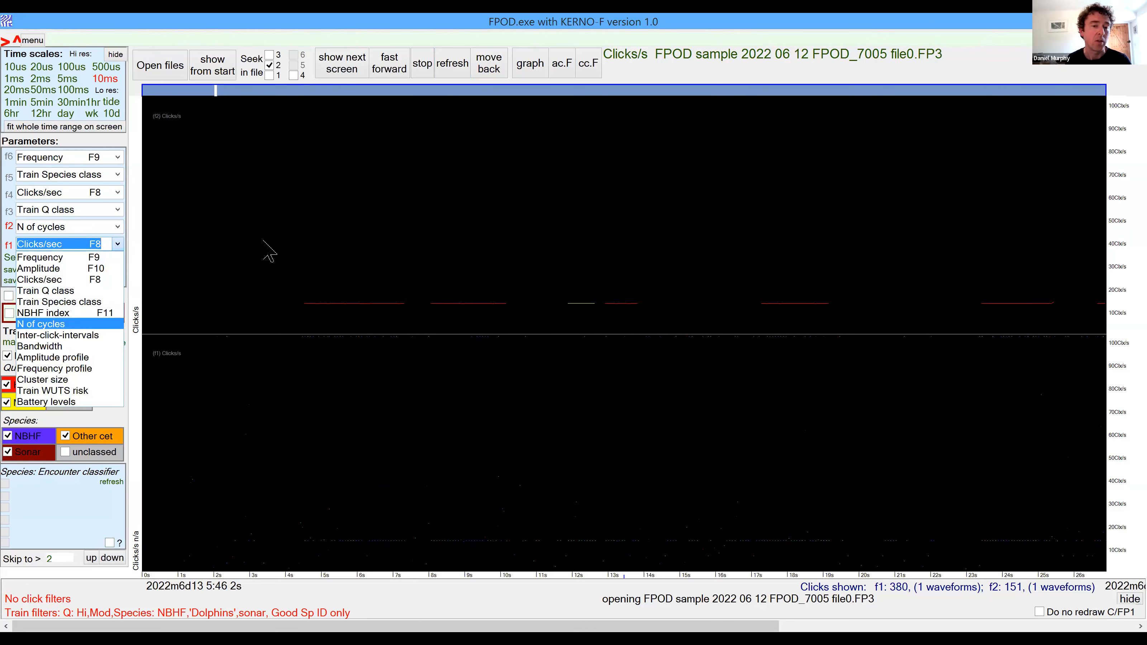
left_click(271, 252)
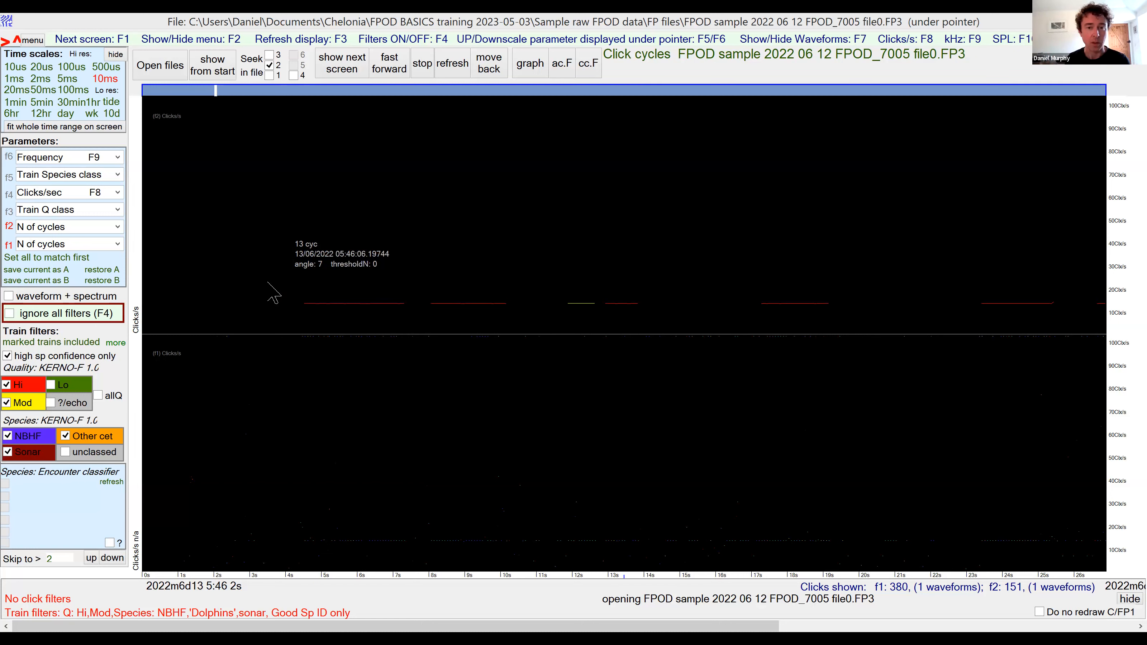
key("F3")
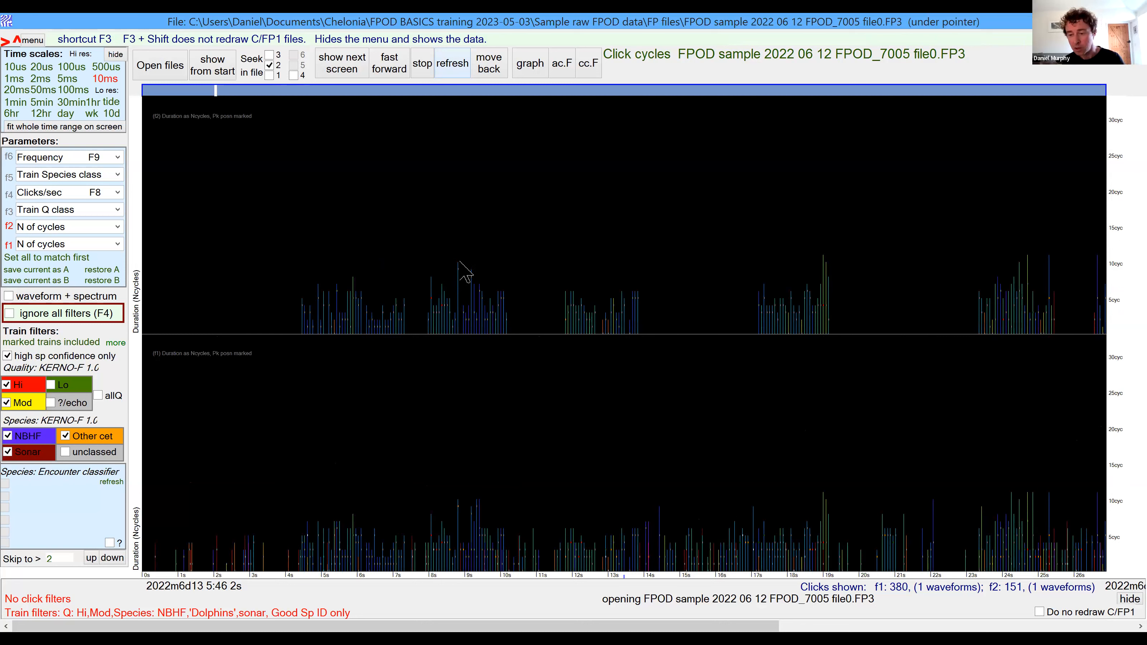
mouse_move(460, 262)
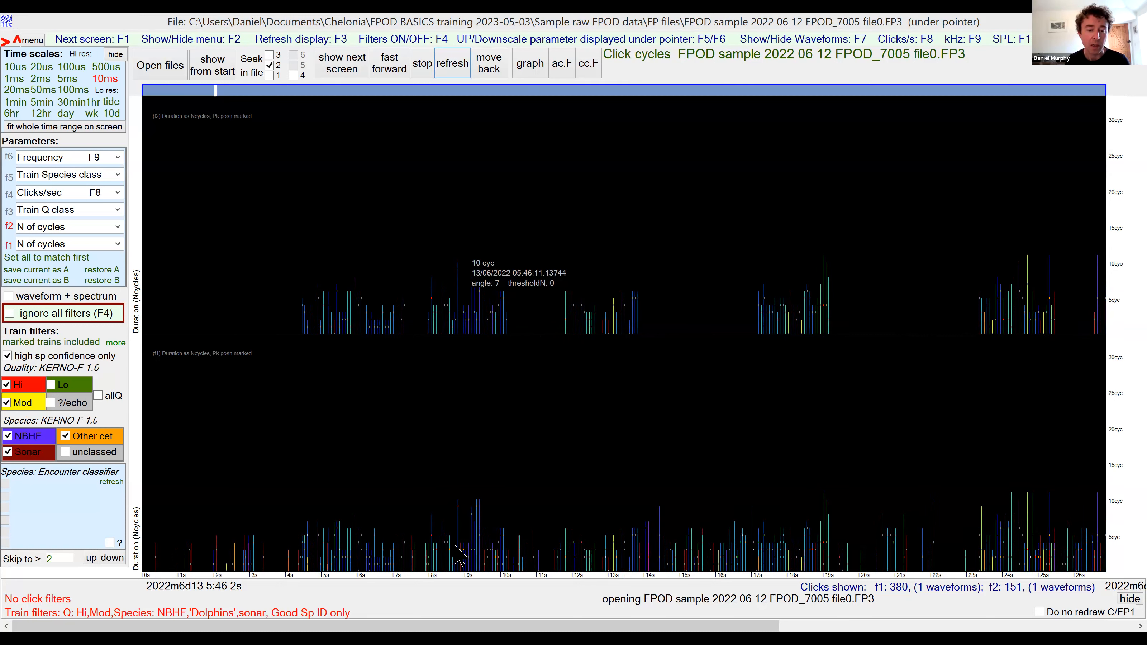
Set the display parameter of files 2 and 1 to Inter-click-intervals and redraw both graphs.
left_click(118, 227)
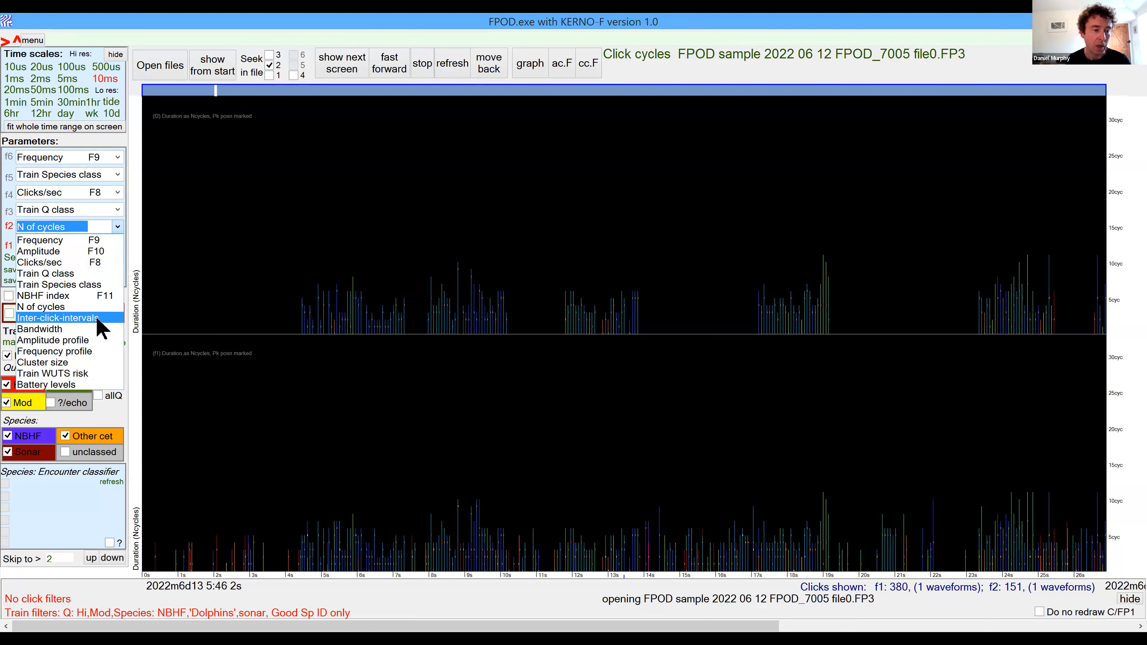
left_click(97, 319)
left_click(115, 245)
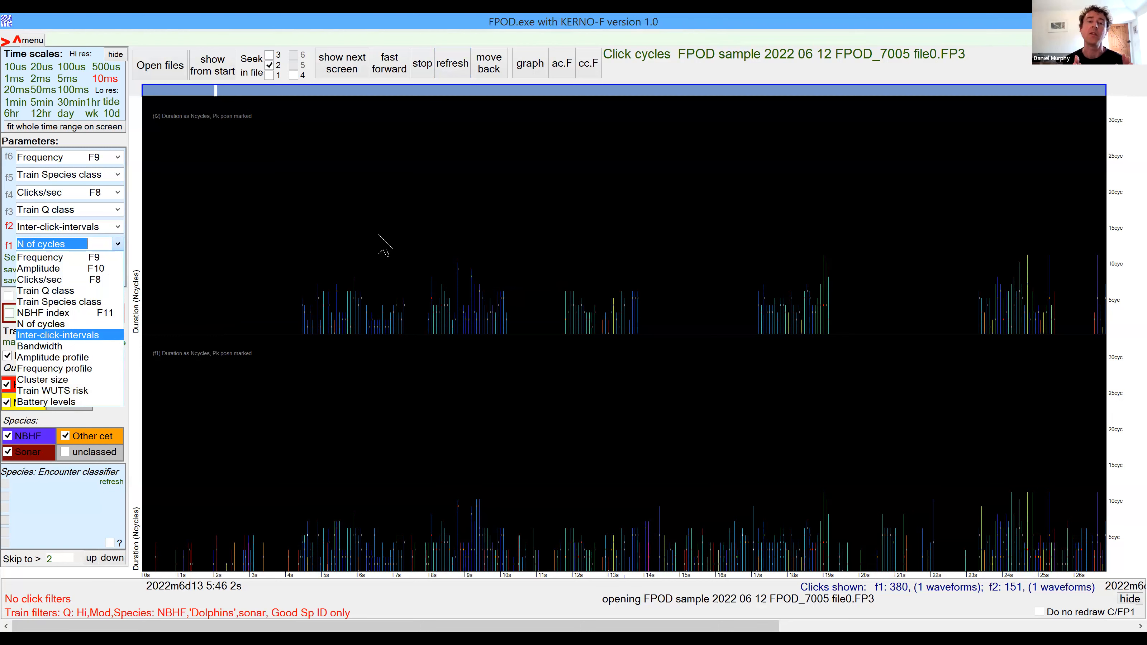
key("Return")
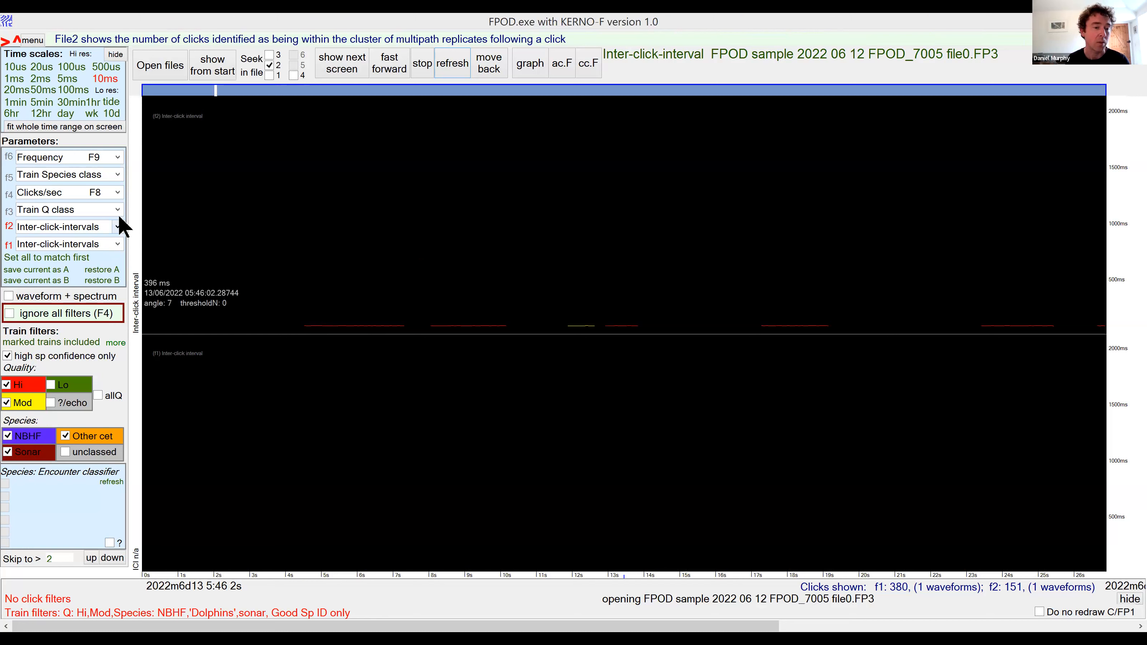
Plot file 2 by Train Q class and file 1 by Amplitude, and refresh the display.
left_click(118, 227)
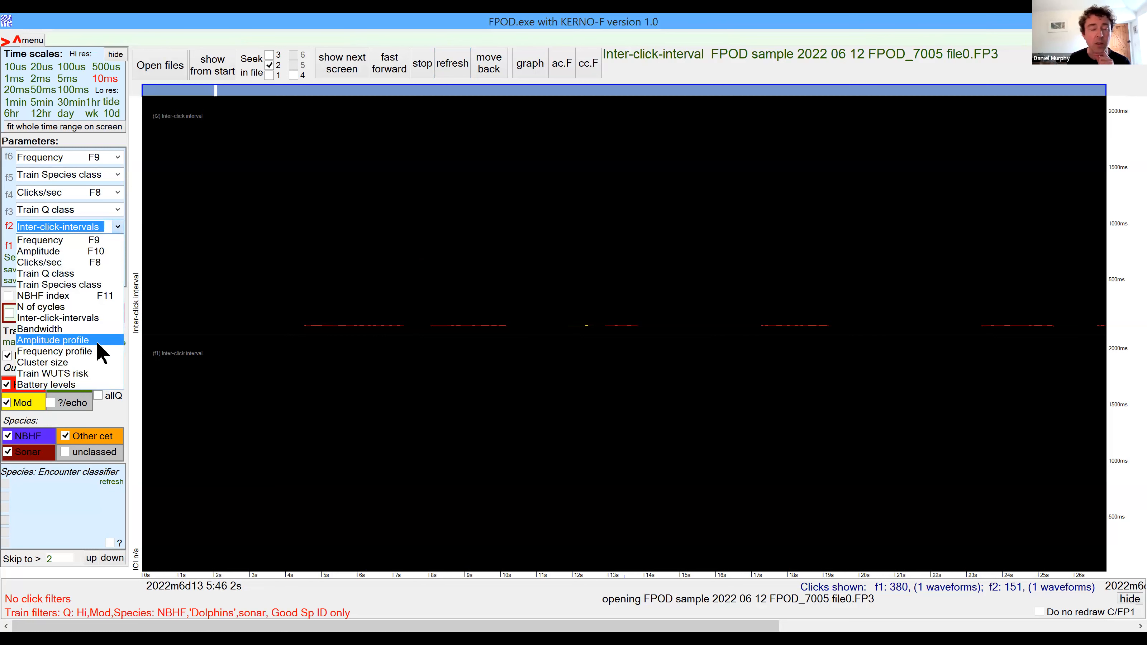
left_click(77, 274)
left_click(118, 244)
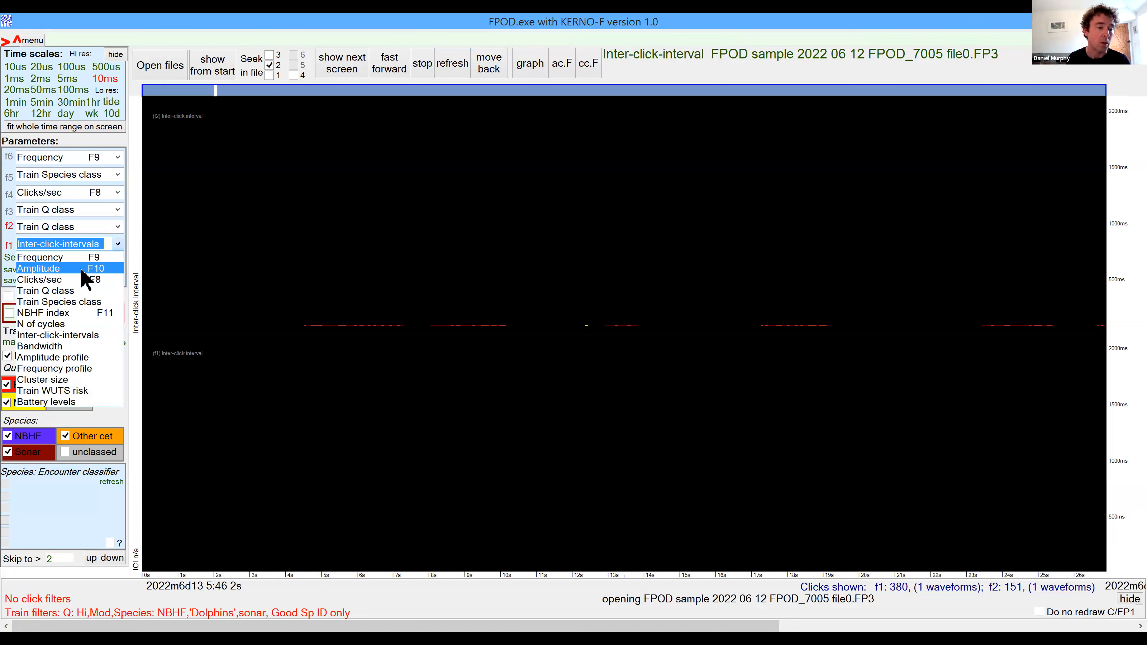
left_click(447, 67)
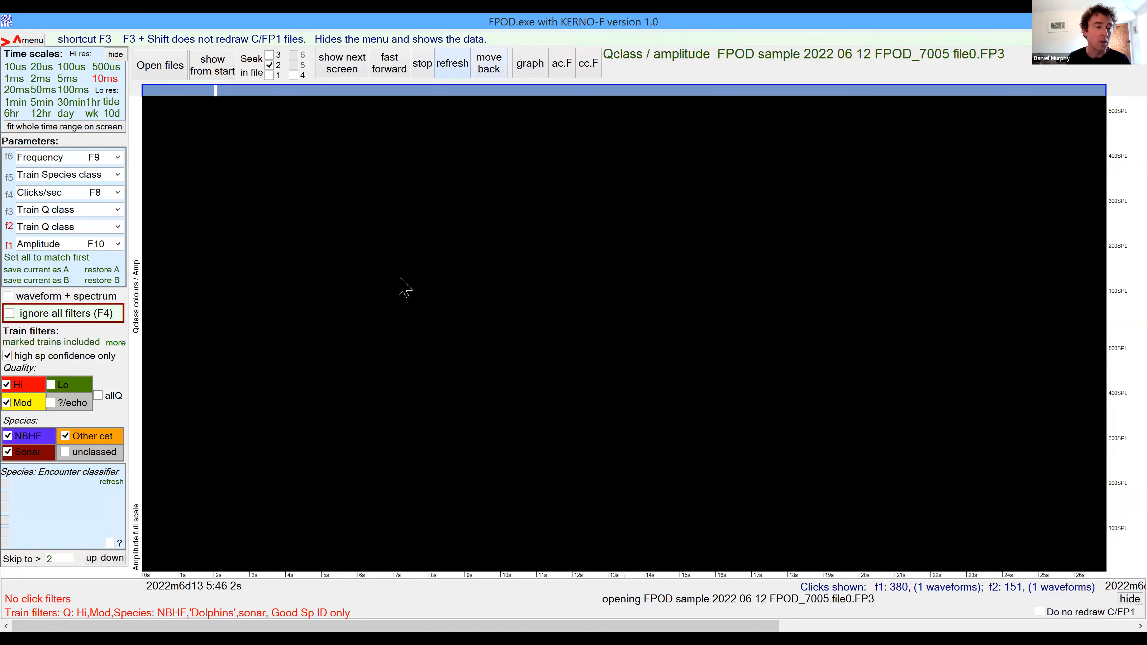
Include Lo quality trains in the train filters and refresh the display.
left_click(117, 227)
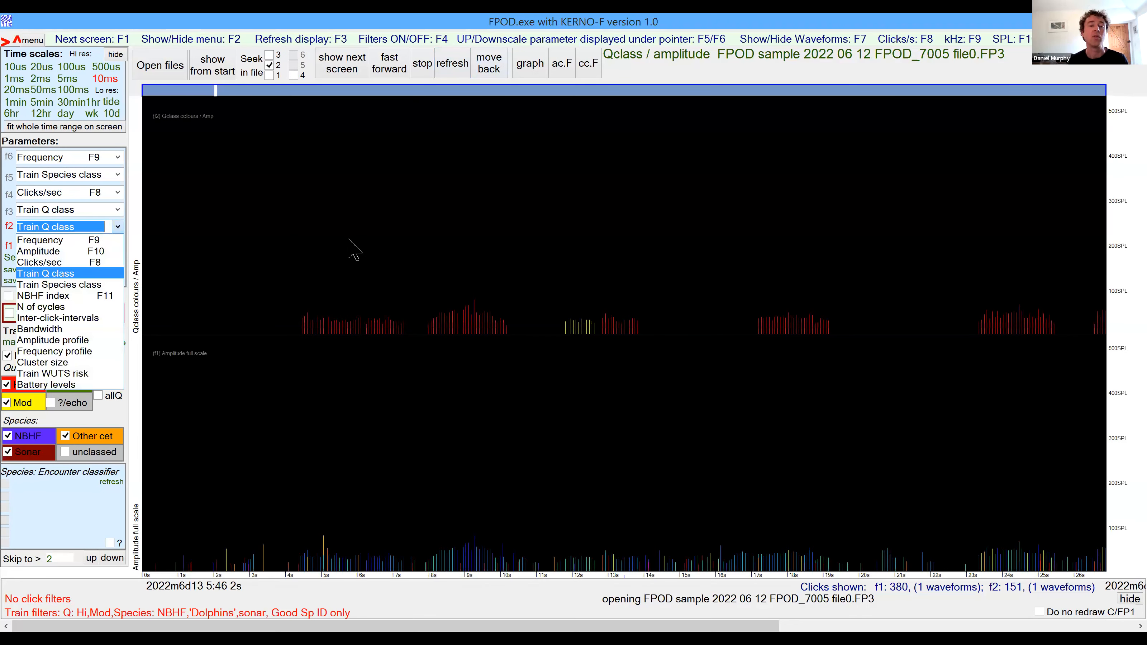
left_click(19, 388)
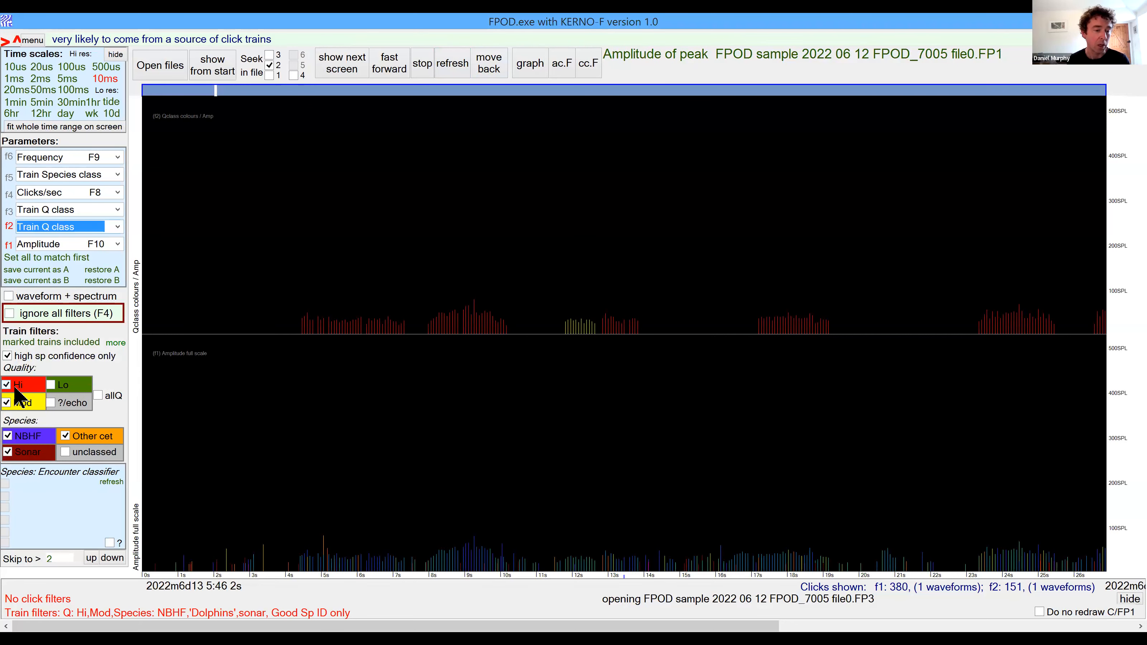
left_click(51, 384)
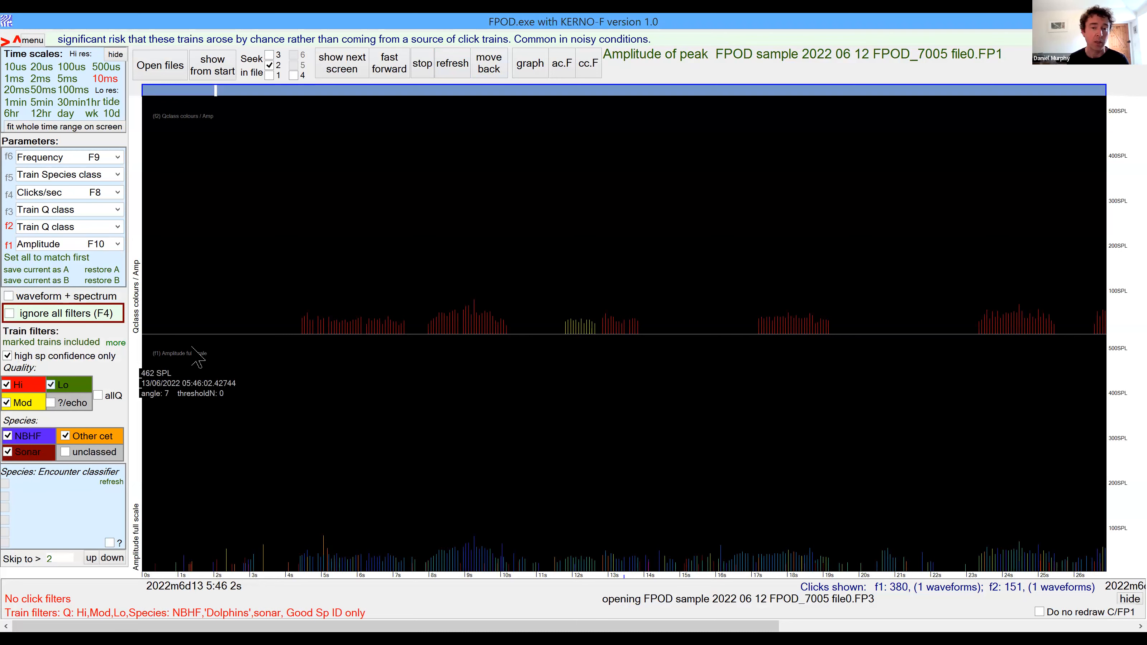
key("F3")
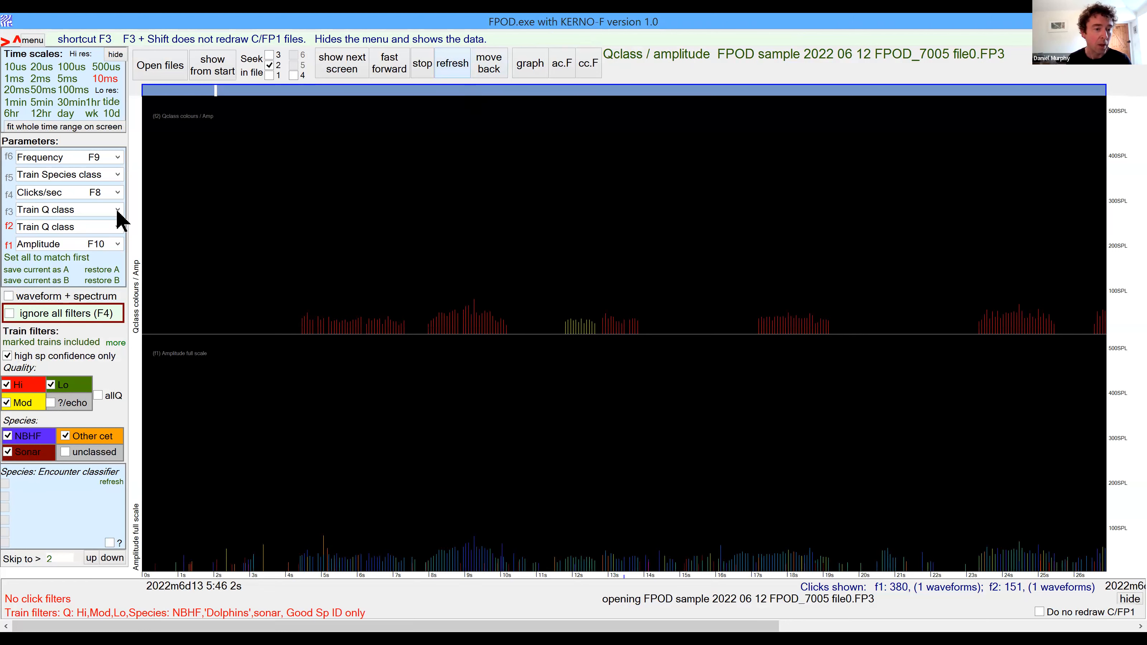
Plot file 2 by Train Species class, refresh the display, and check the Sonar species colour.
left_click(118, 227)
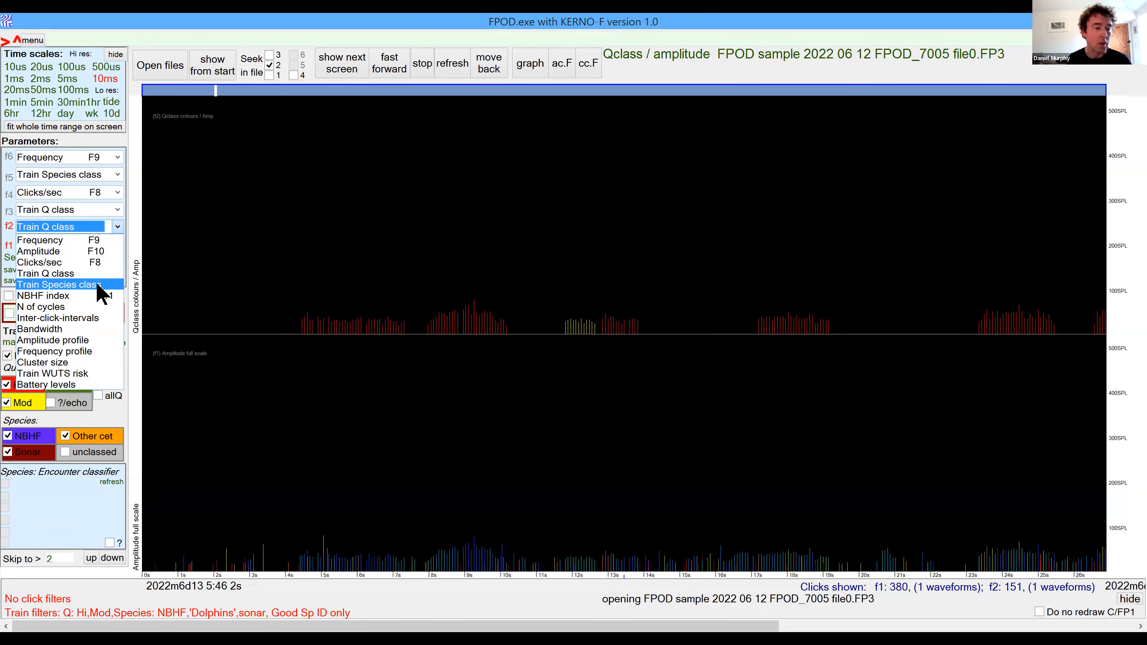
left_click(100, 285)
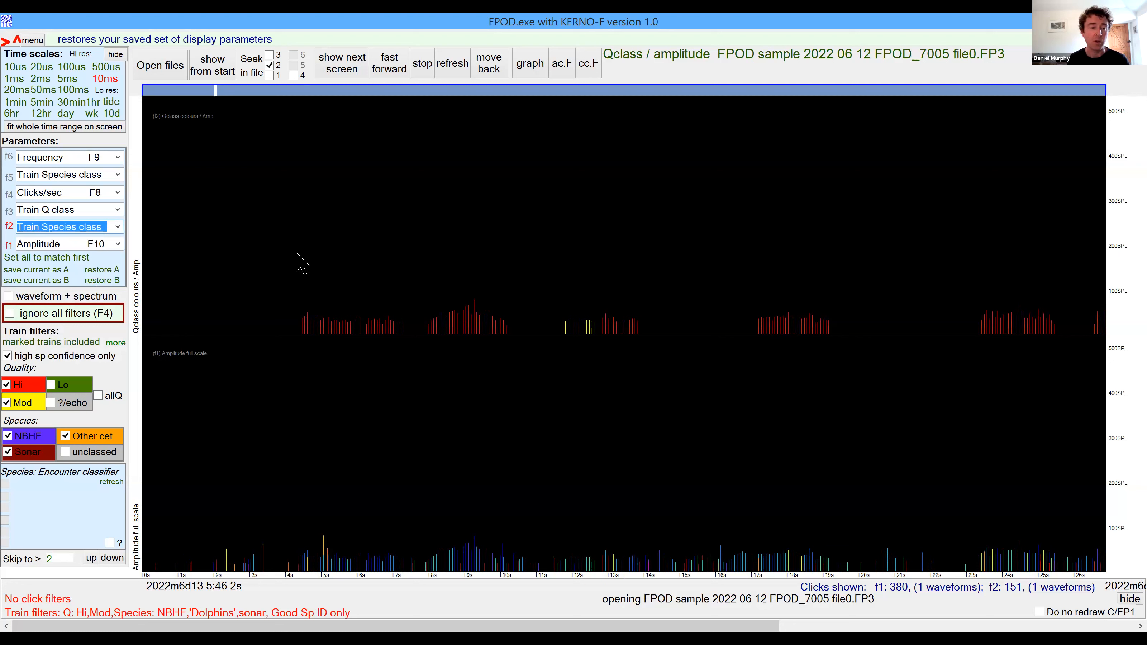
left_click(458, 71)
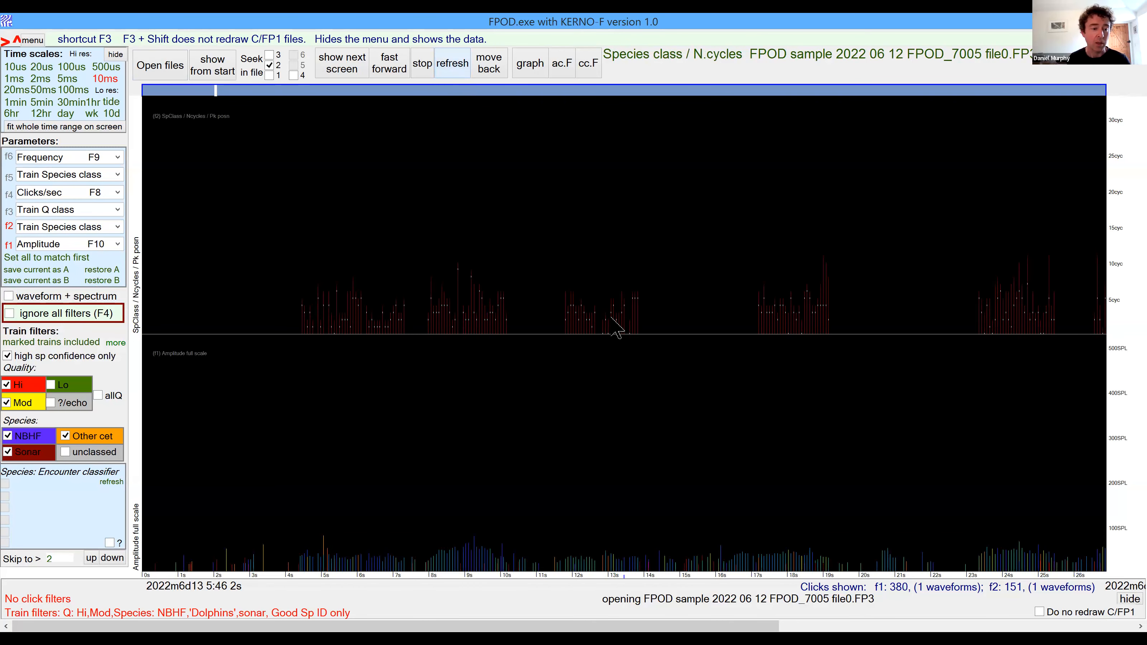
left_click(32, 454)
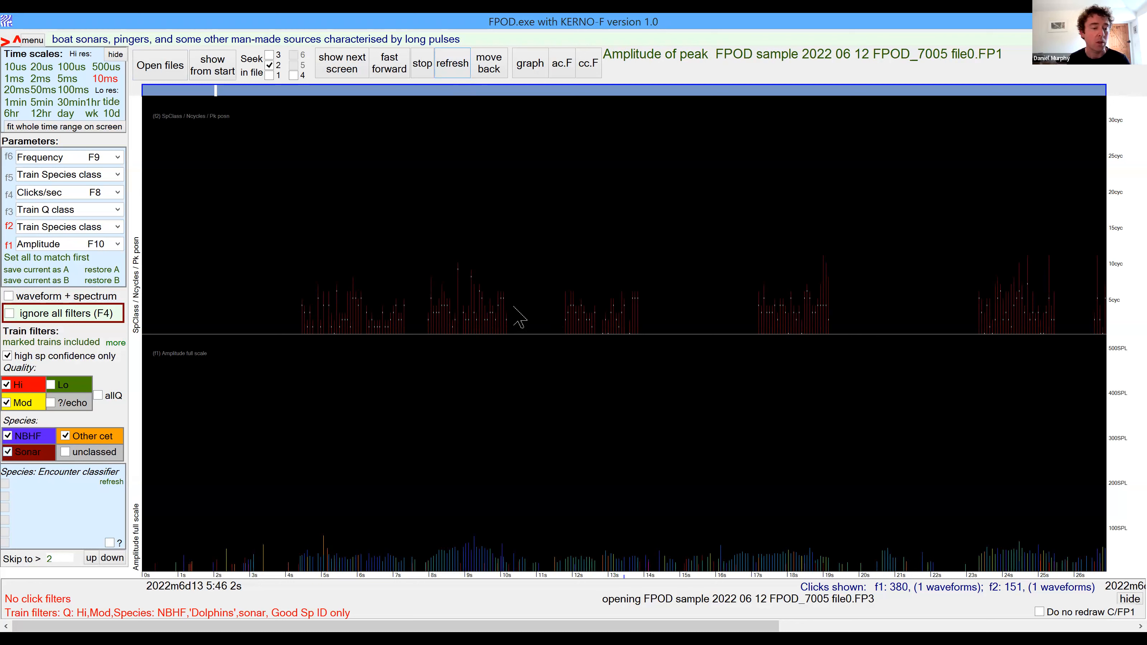
Plot file 2 by NBHF index, refresh the display, and read a point in its graph.
left_click(118, 227)
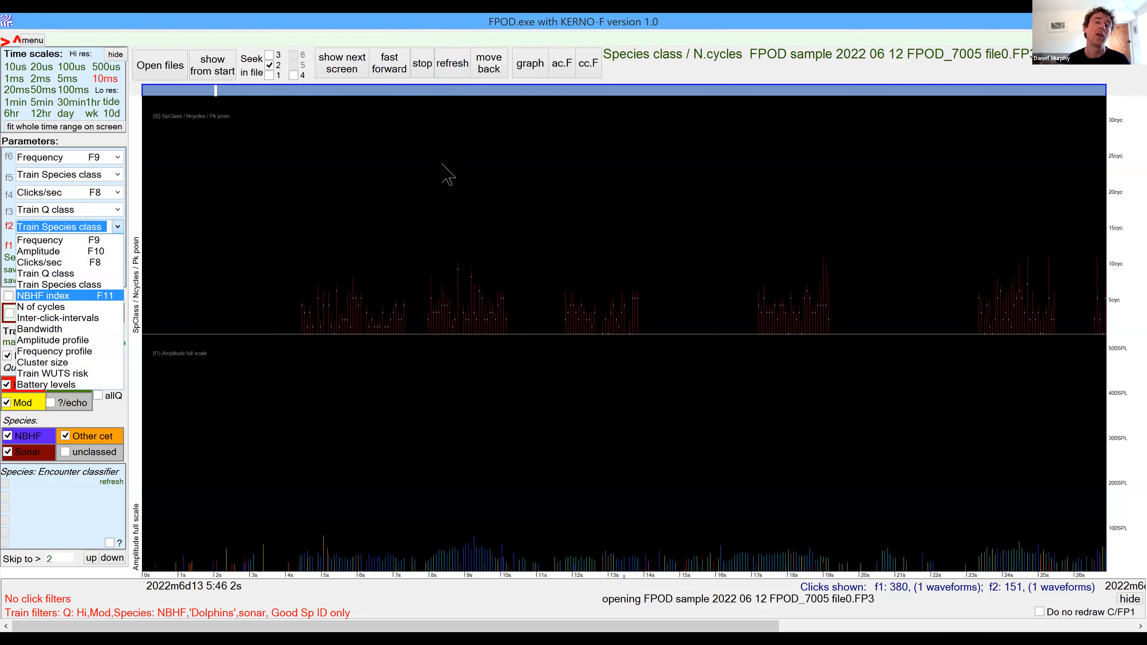
left_click(453, 74)
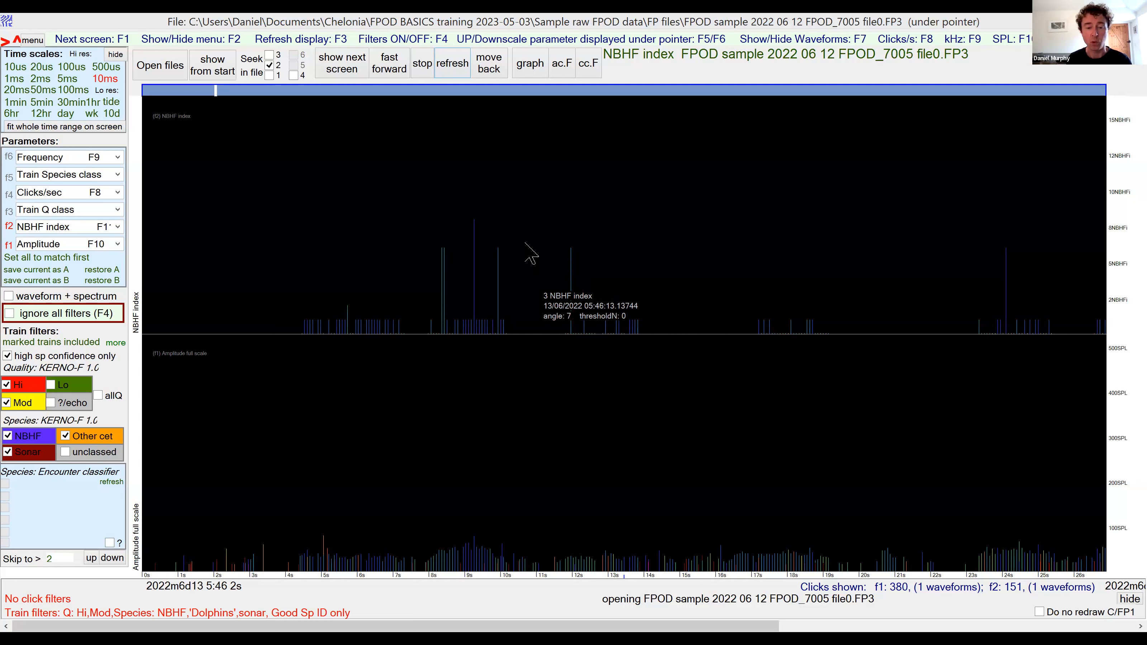
mouse_move(525, 243)
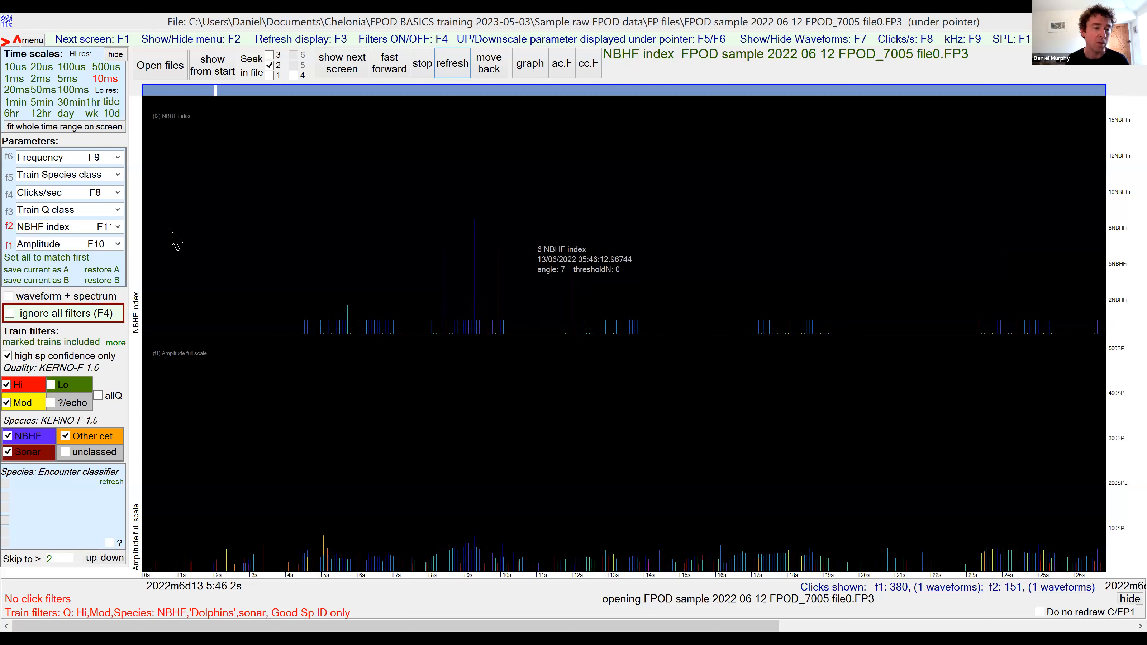
left_click(116, 228)
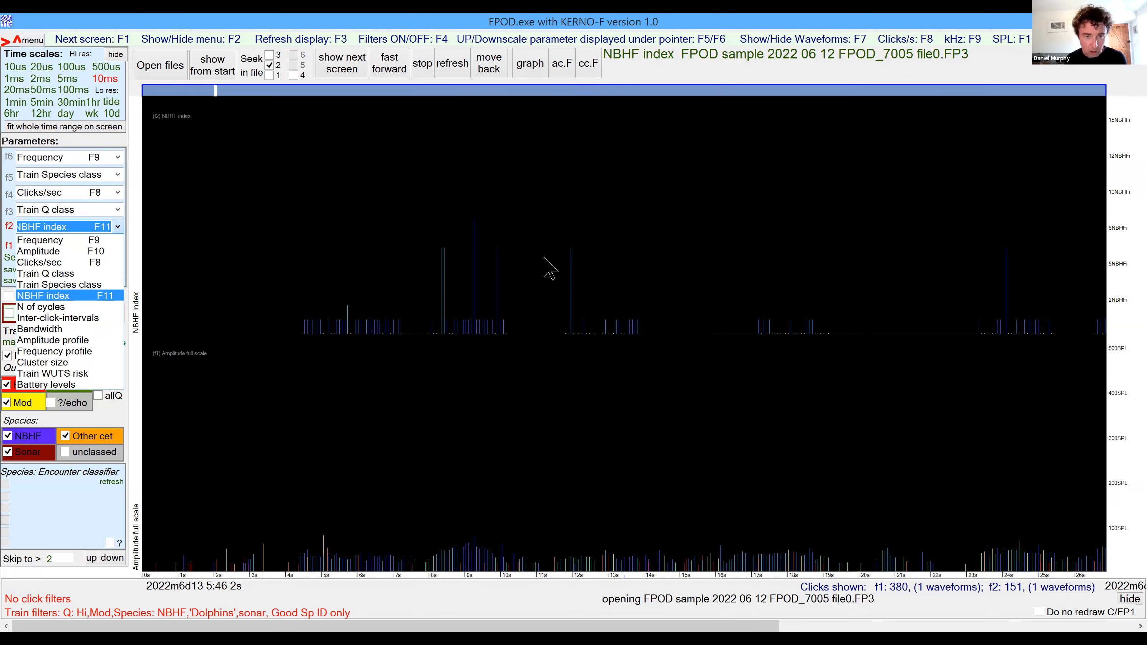
left_click(550, 269)
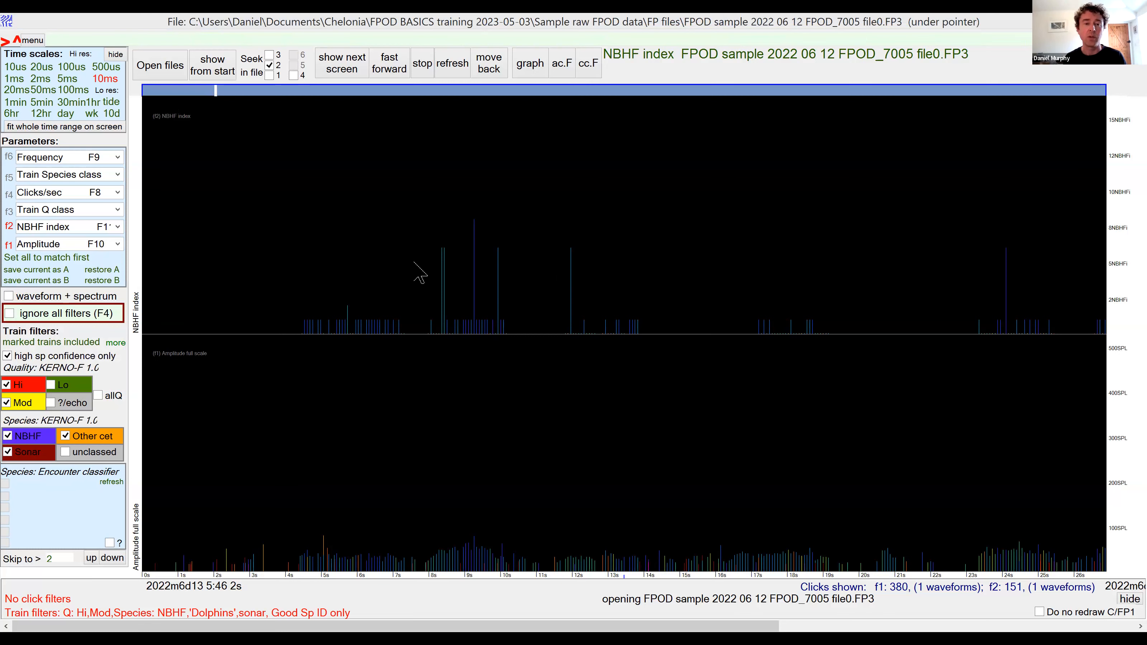
Widen the time scale to 50ms and plot file 2 by Amplitude from the start of the data.
right_click(334, 253)
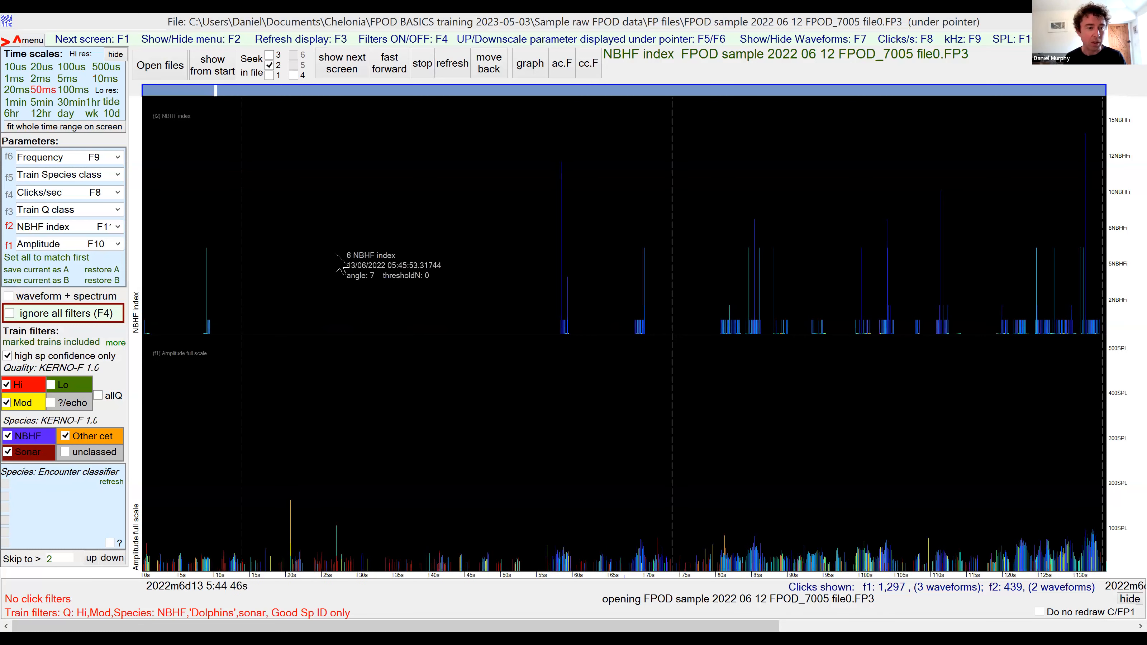
left_click(117, 227)
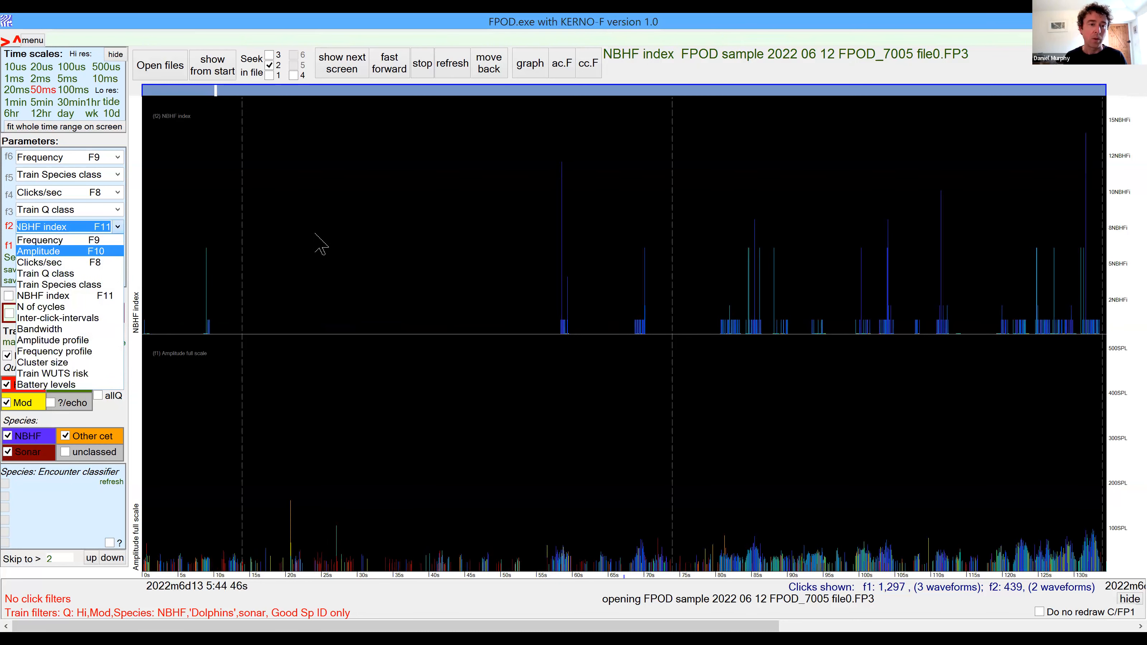
left_click(217, 79)
left_click(220, 73)
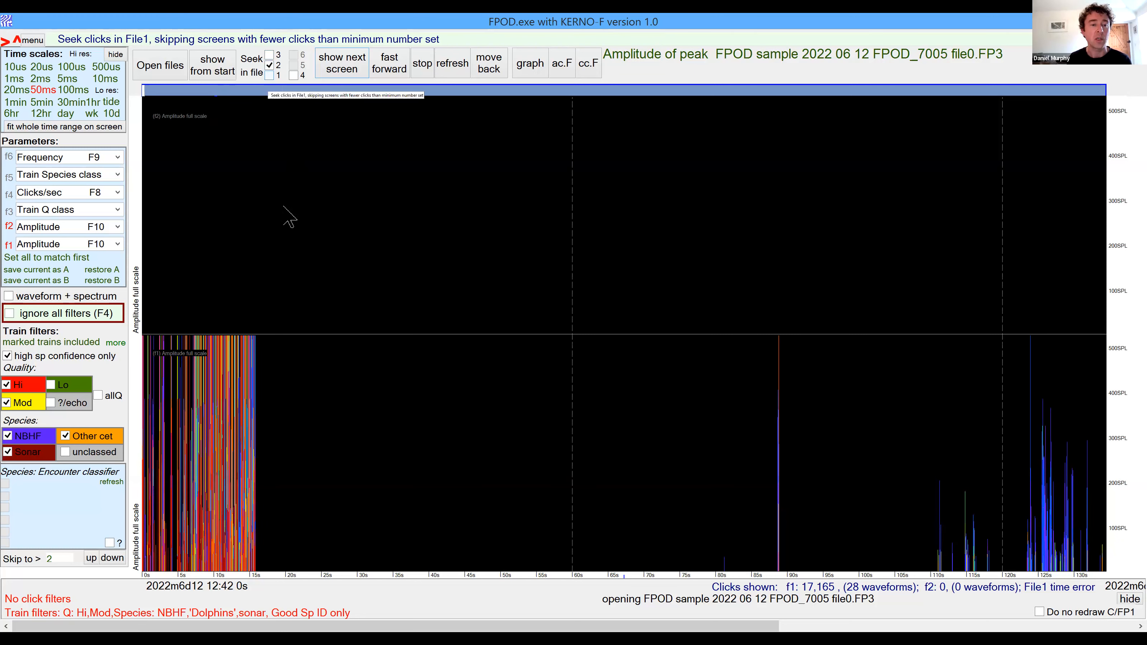
Advance to the next screen that contains train clicks in file 2.
key("F2")
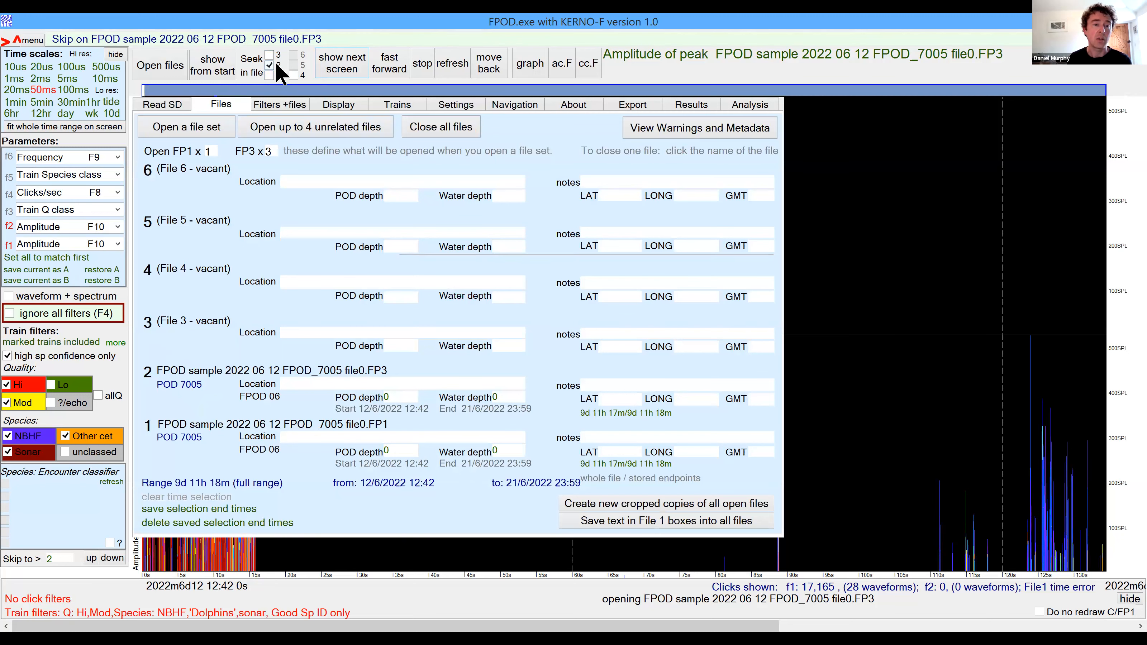
key("F2")
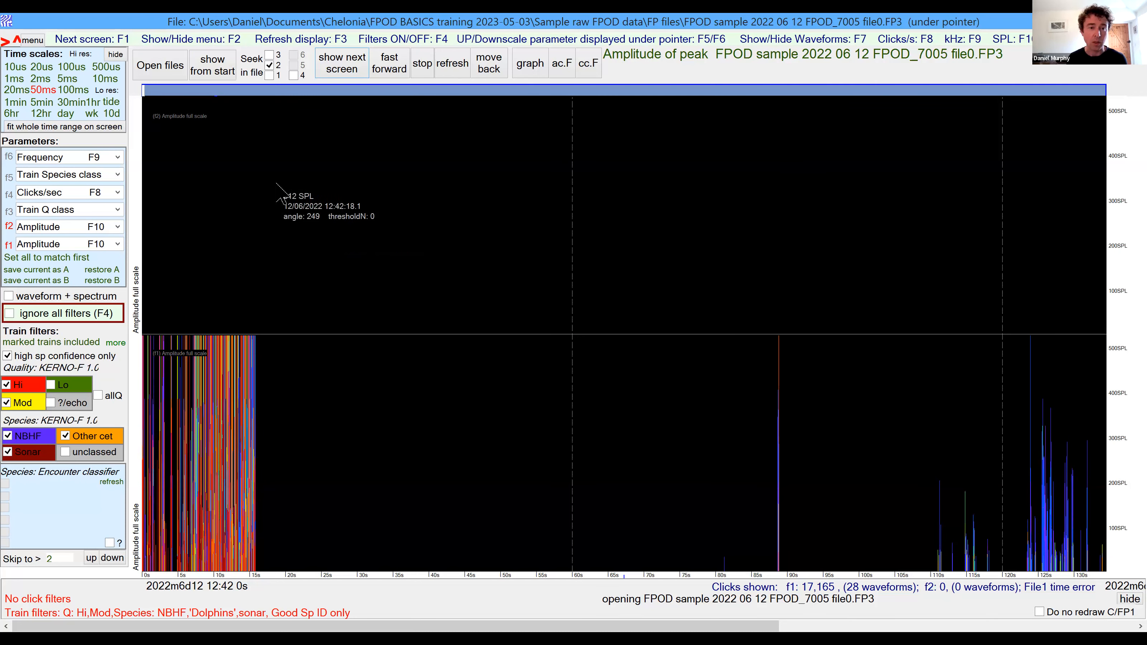
left_click(334, 61)
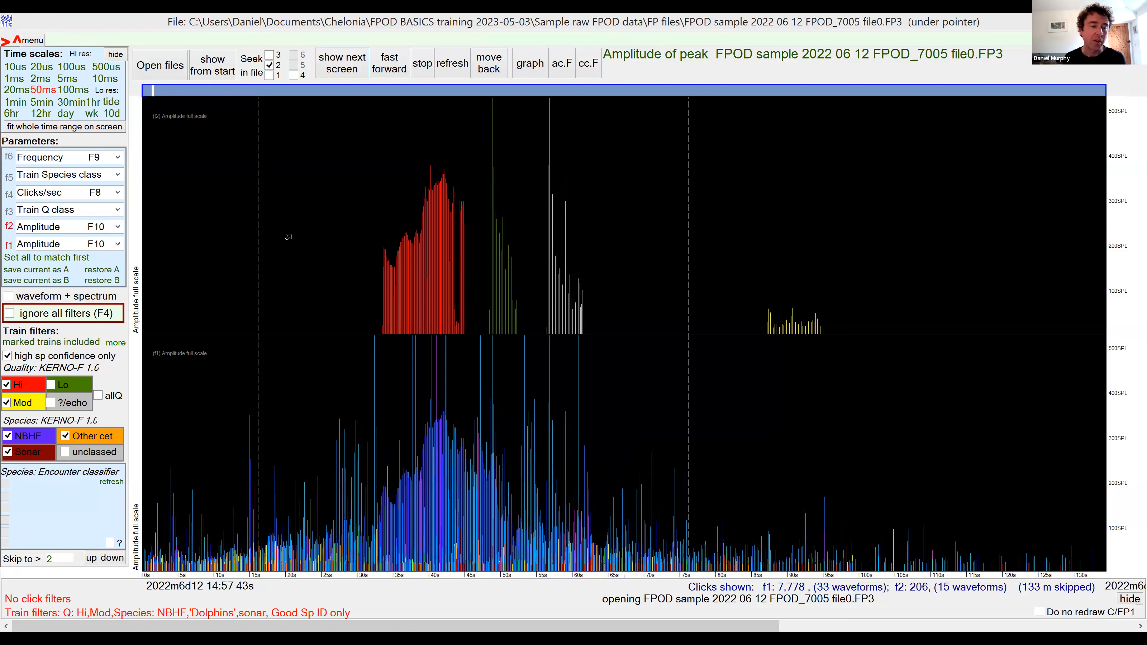
Exclude NBHF and Sonar from the species train filters and advance to the next screen with Other cet trains.
left_click(21, 439)
left_click(22, 455)
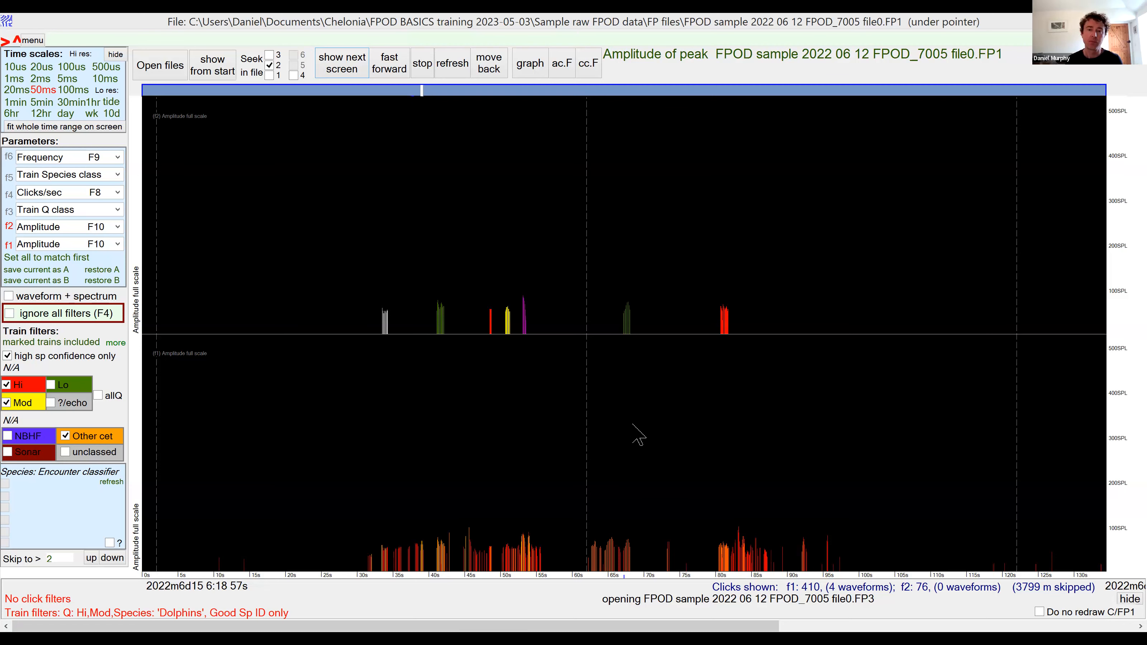
key("F2")
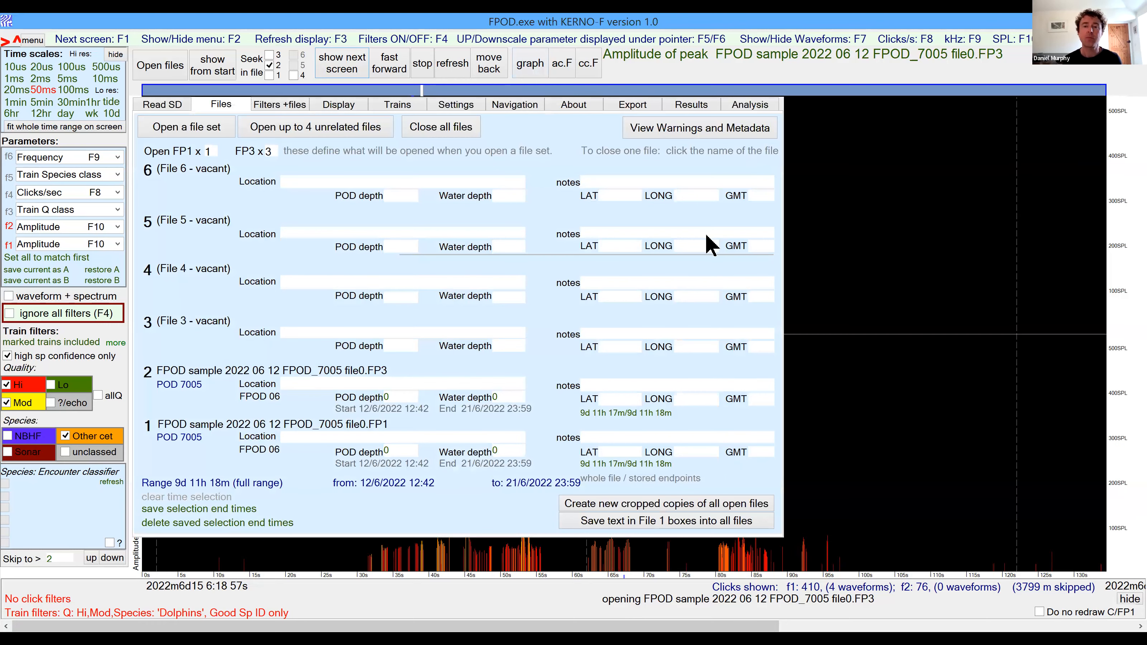
key("F2")
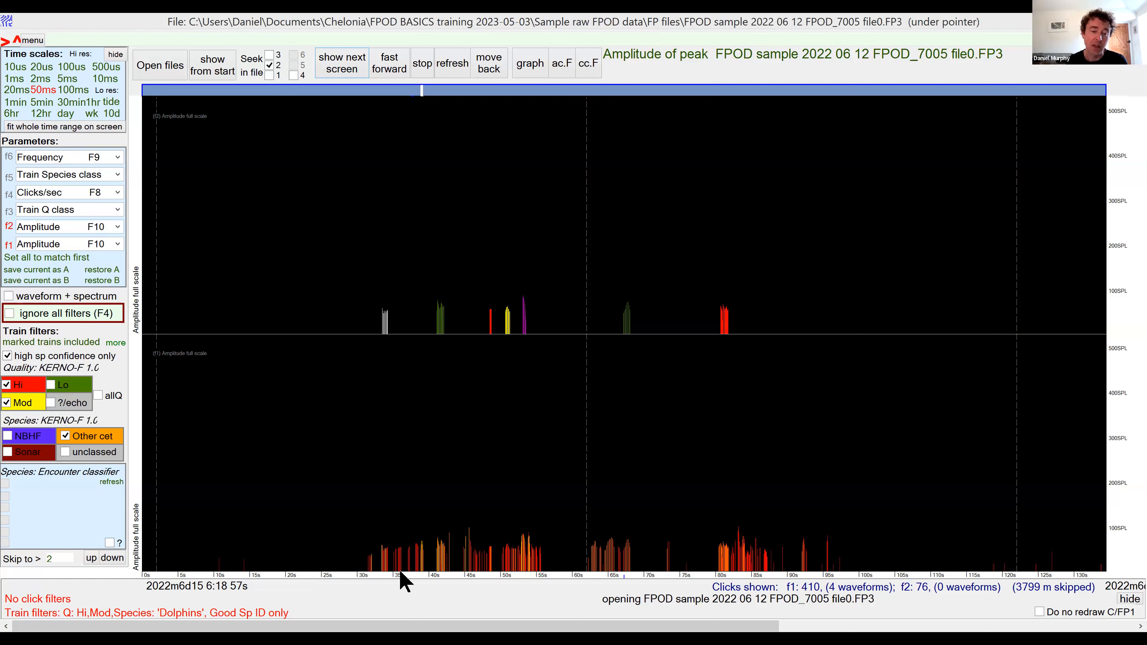
Read points in file 2's amplitude graph next to the coloured click trains.
mouse_move(532, 555)
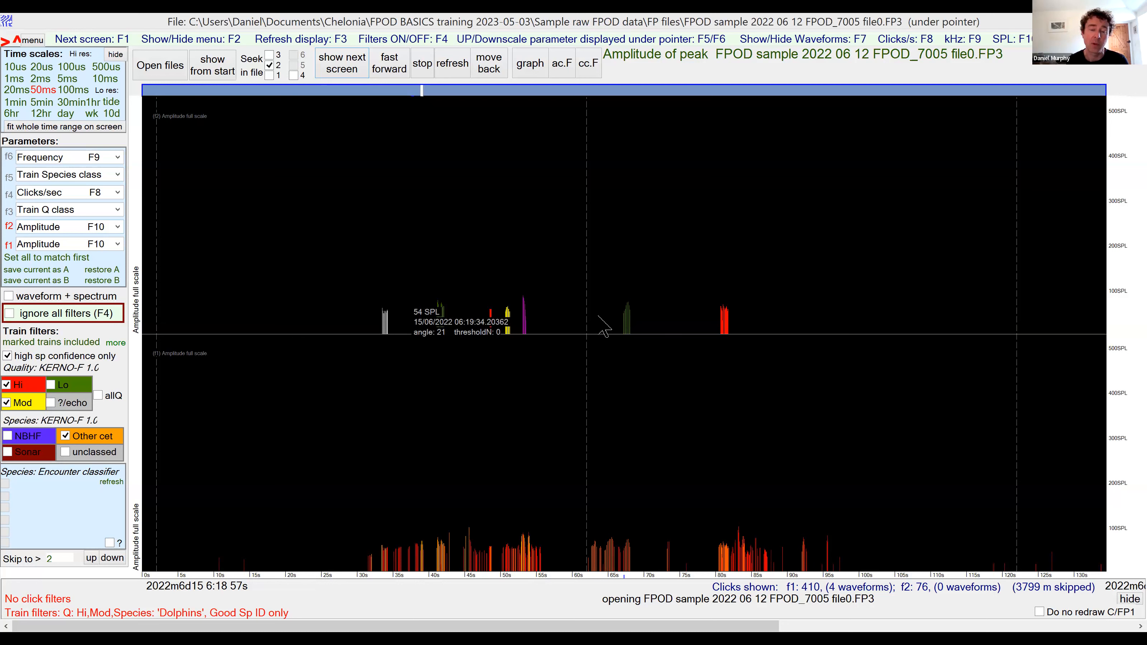
left_click(560, 305)
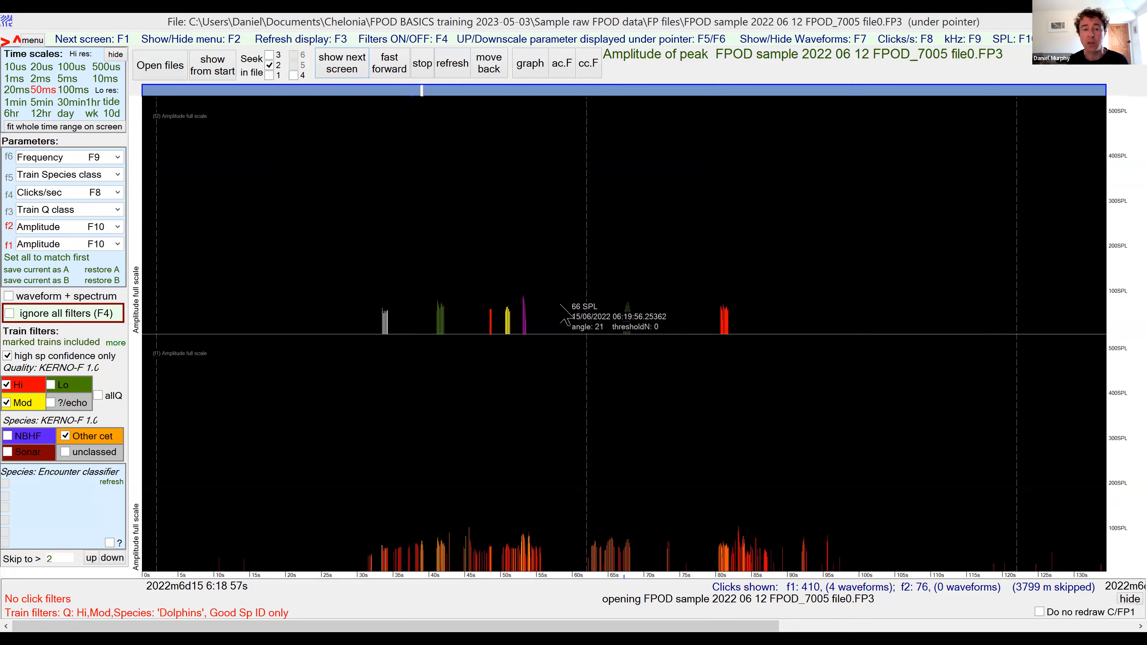
left_click(561, 305)
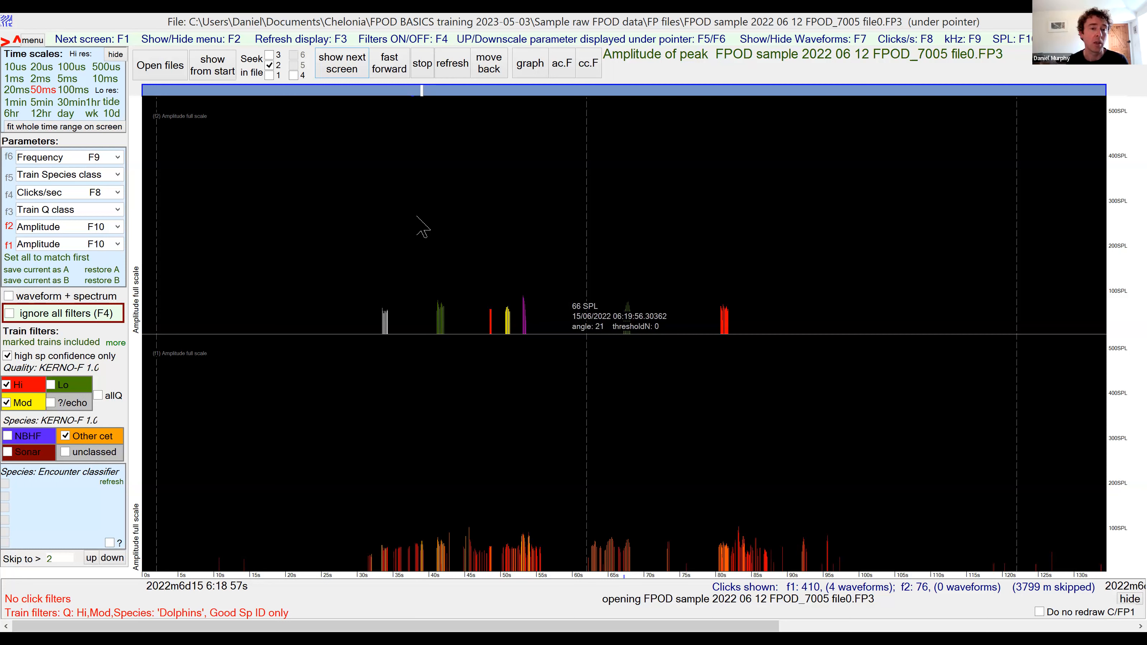
Turn off colouring clicks by train number in the display settings and refresh the data display.
key("F2")
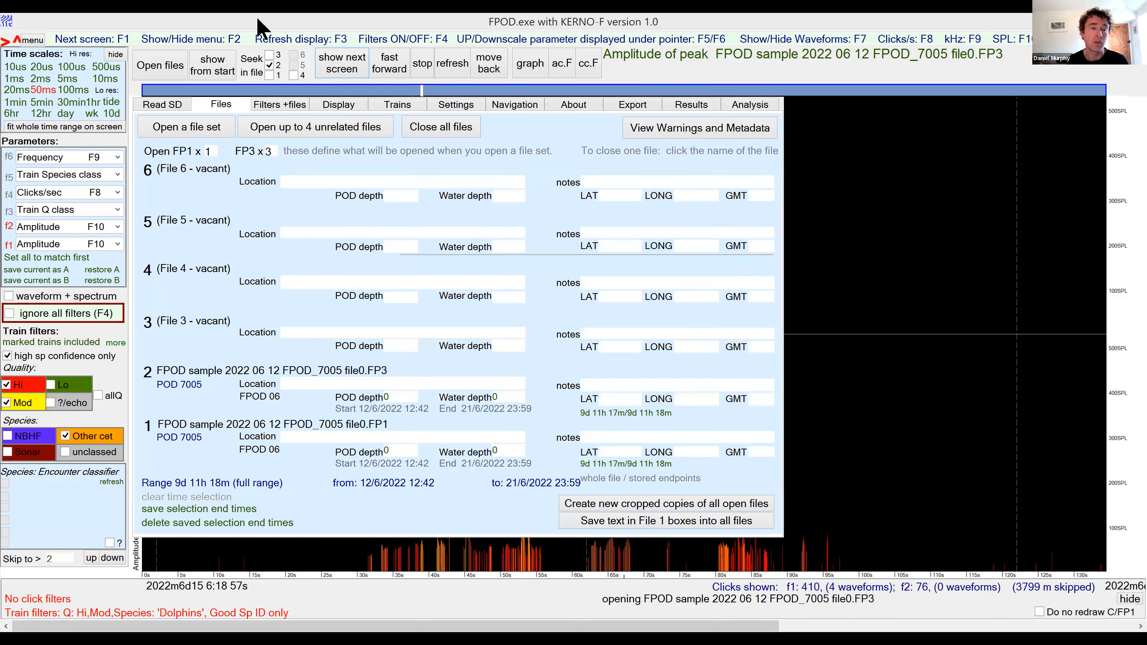
left_click(344, 104)
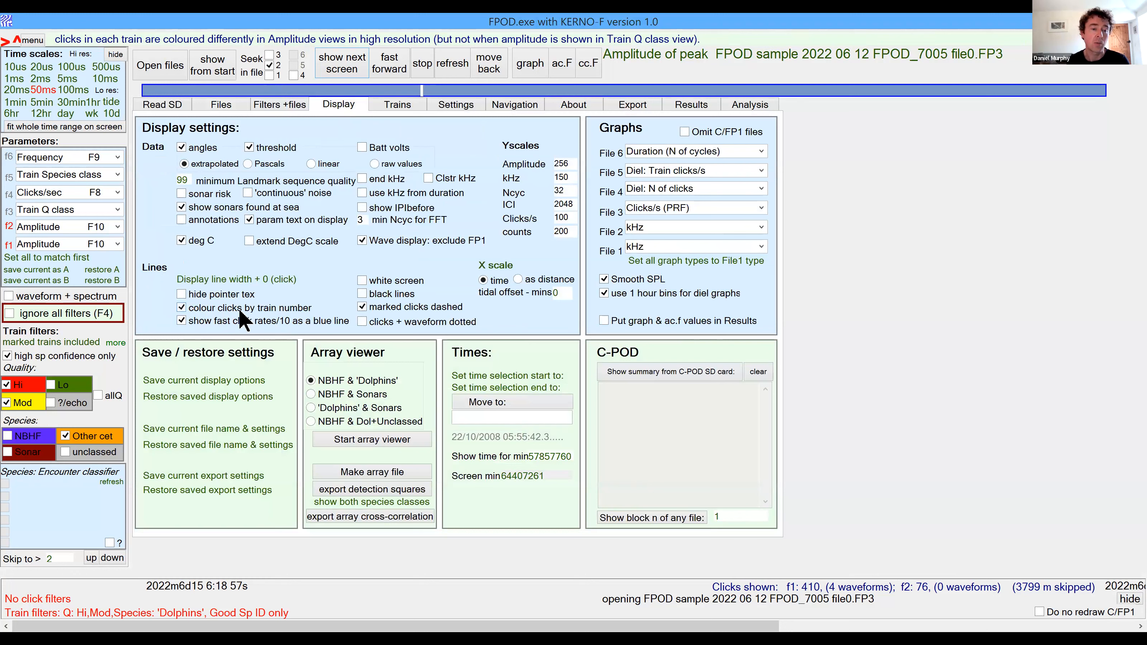
left_click(181, 308)
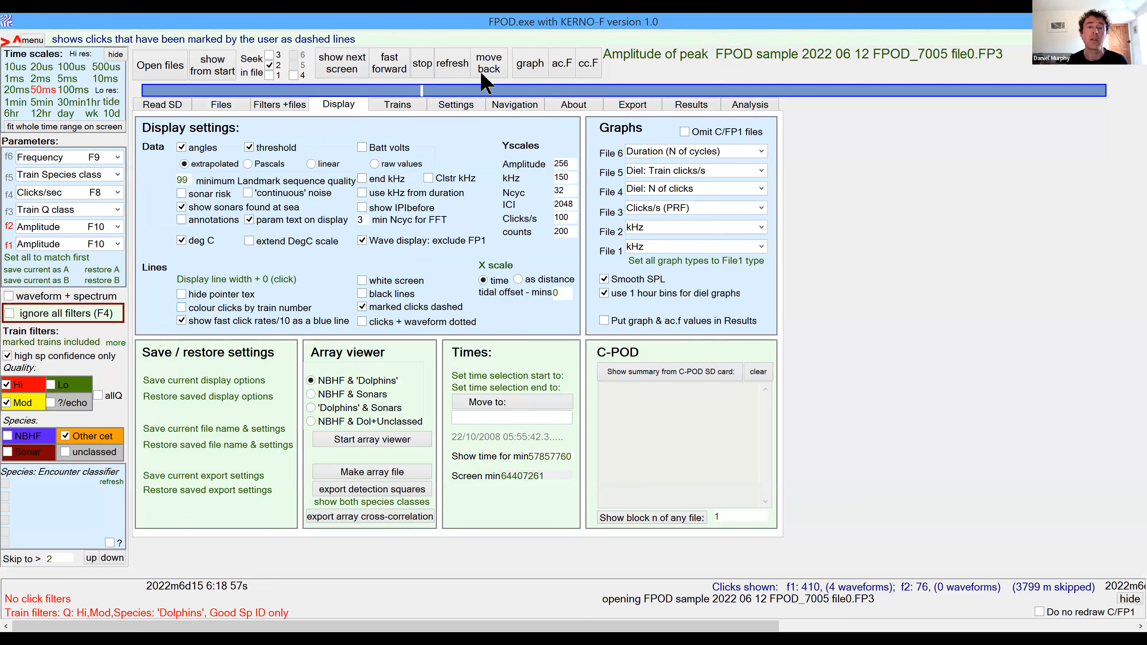
left_click(454, 67)
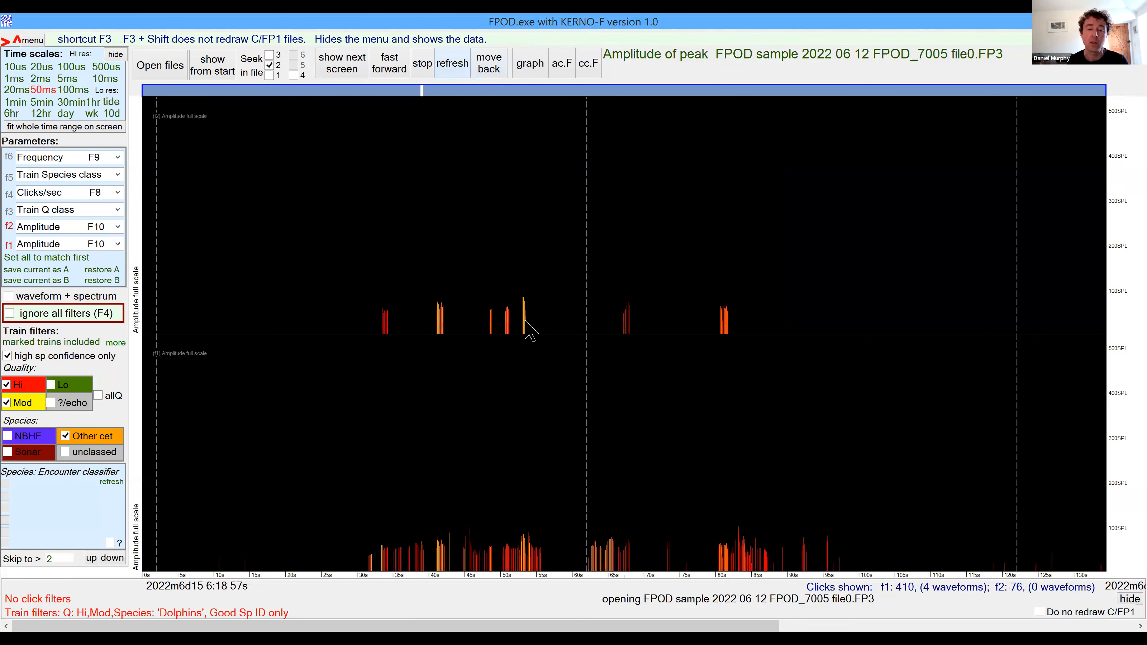
mouse_move(538, 330)
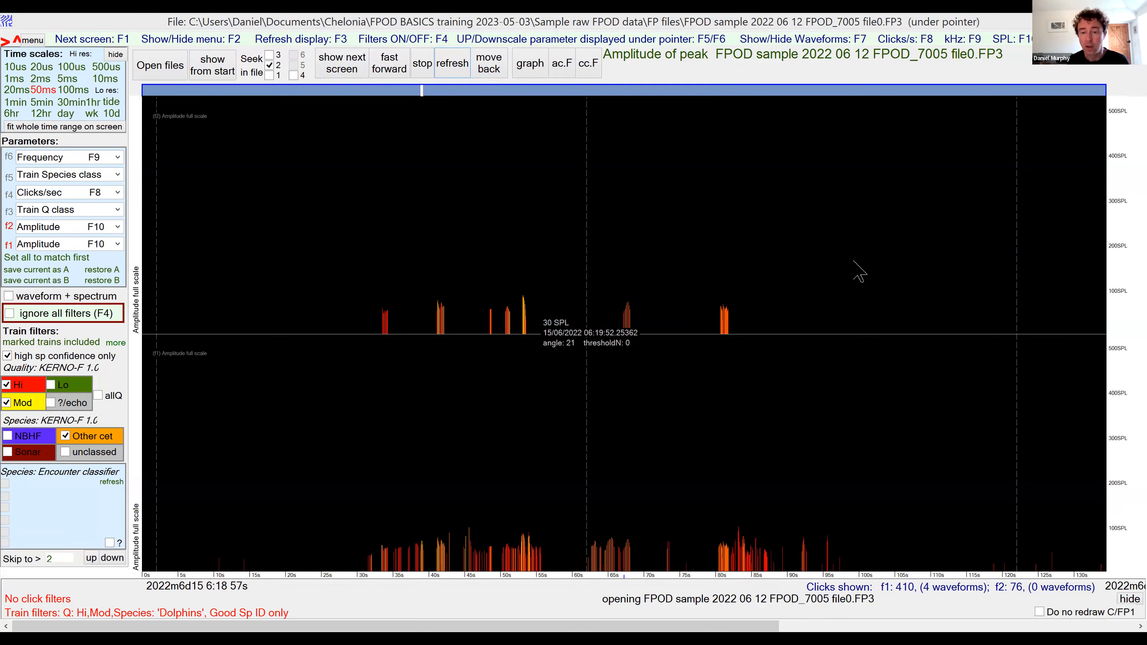
left_click(344, 243)
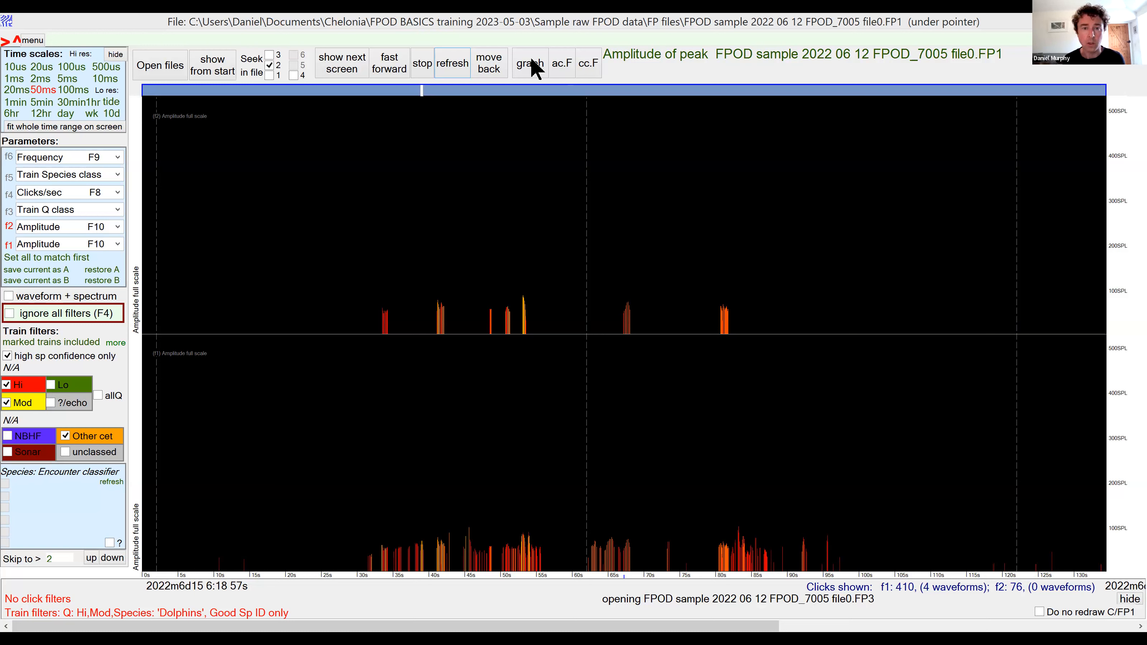
Open the file set of FPOD sample 2022 06 12 FPOD_7005 file0.FP1 in addition to the files already open.
key("F2")
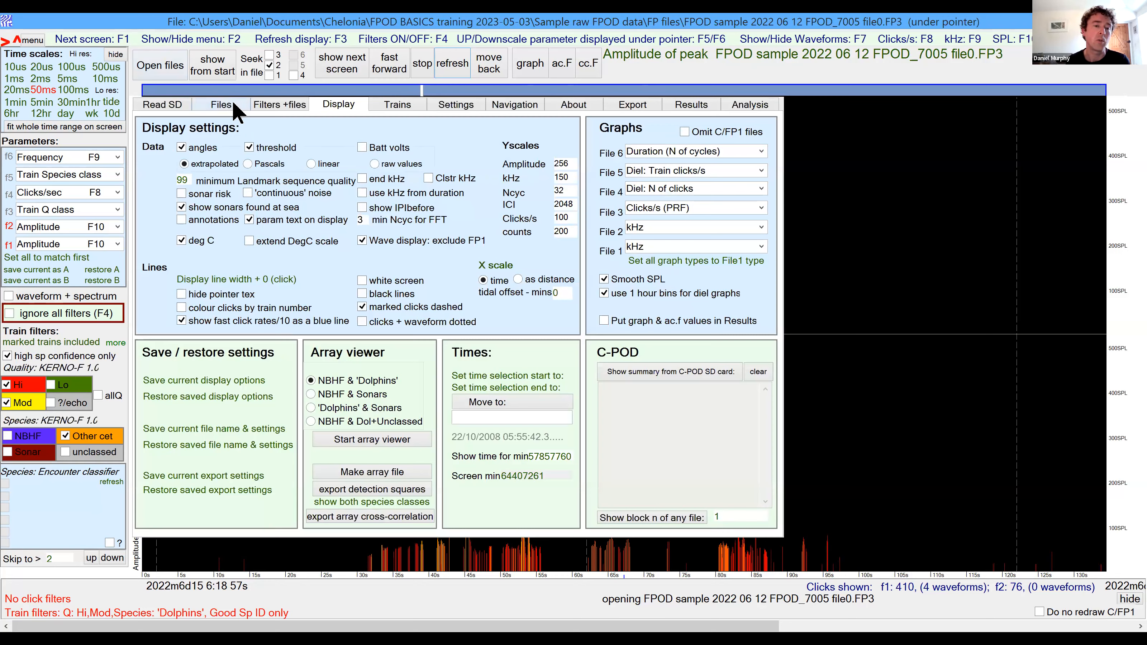
left_click(234, 107)
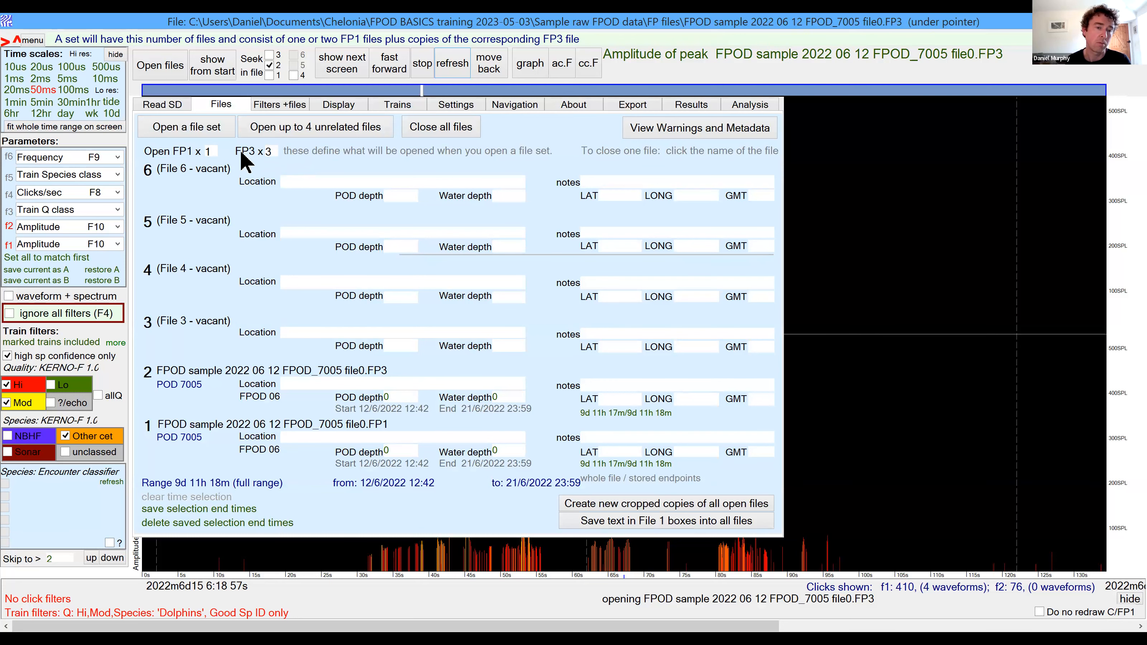
left_click(213, 129)
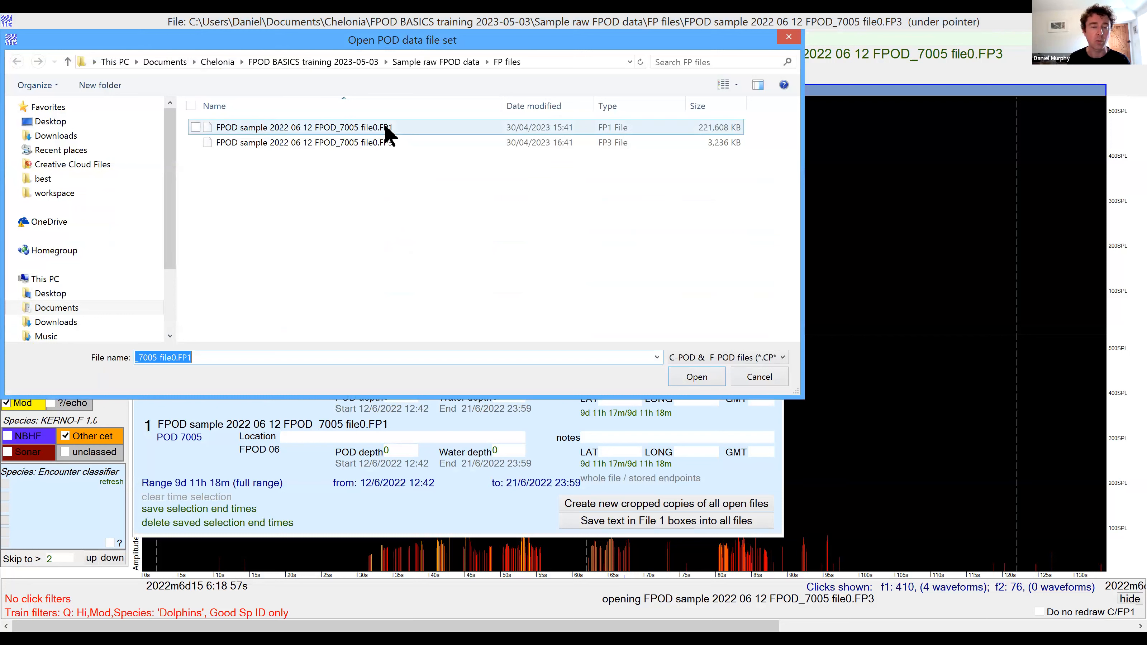
left_click(388, 131)
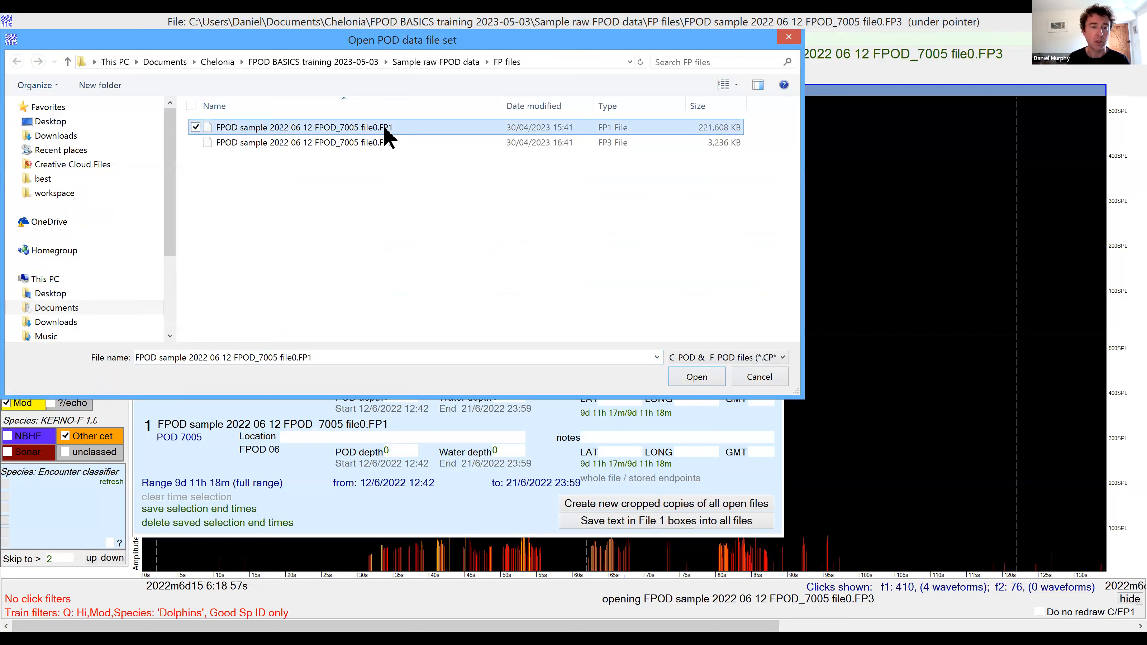
key("Return")
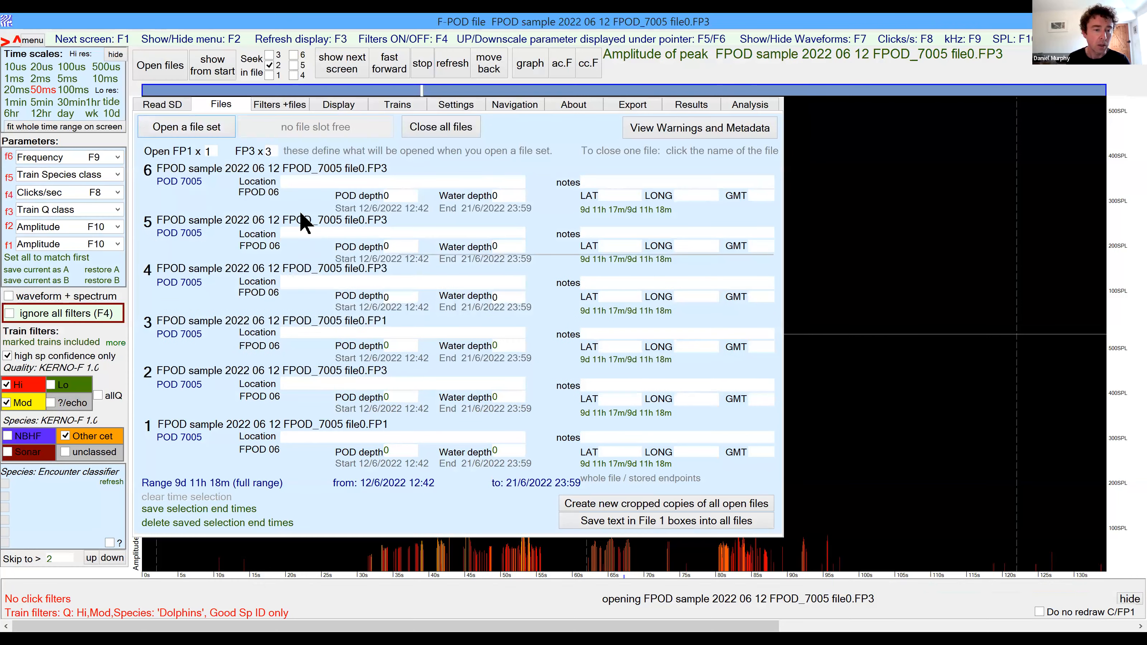
Close all files and open FPOD sample 2022 06 12 FPOD_7005 file0.FP1 as a fresh file set.
left_click(412, 137)
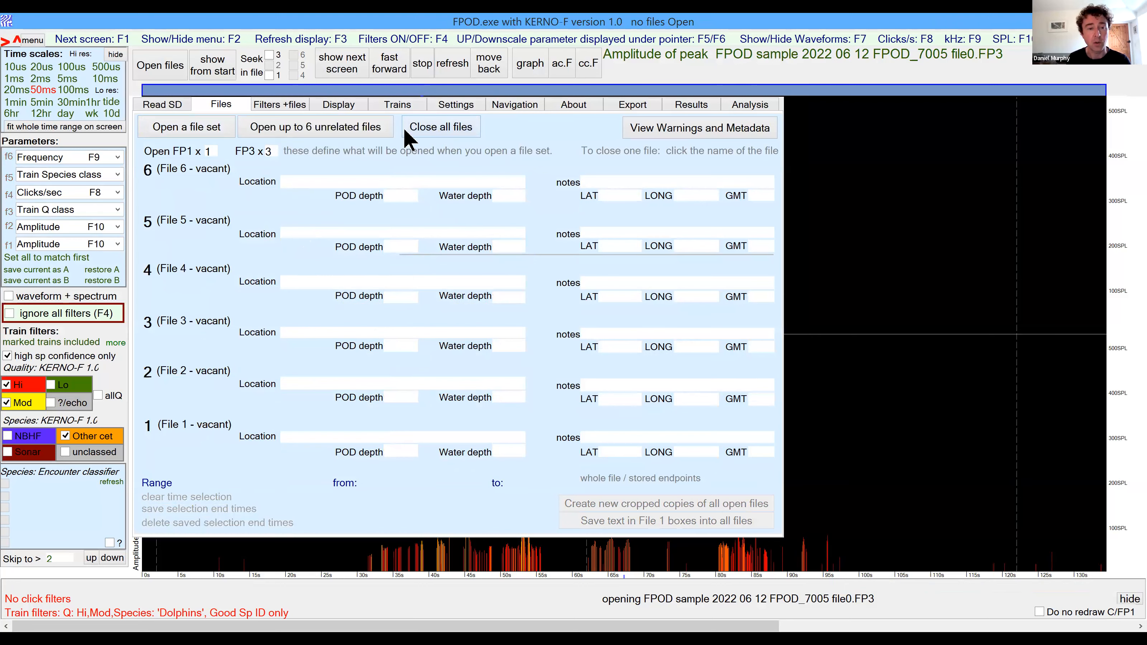
left_click(187, 127)
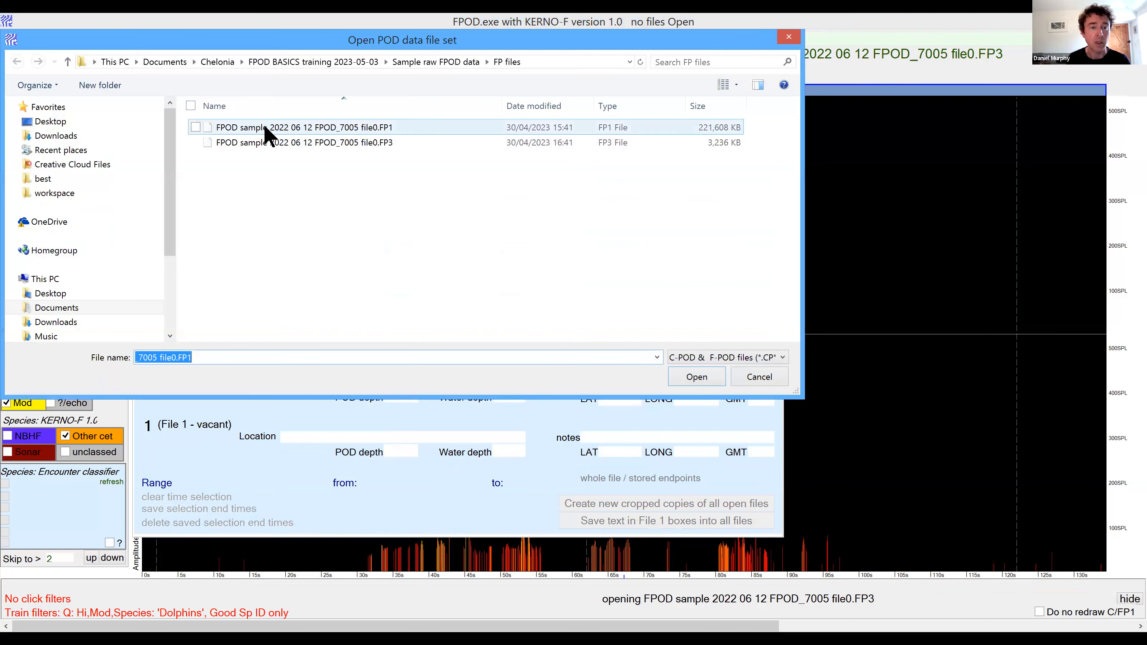
double_click(266, 128)
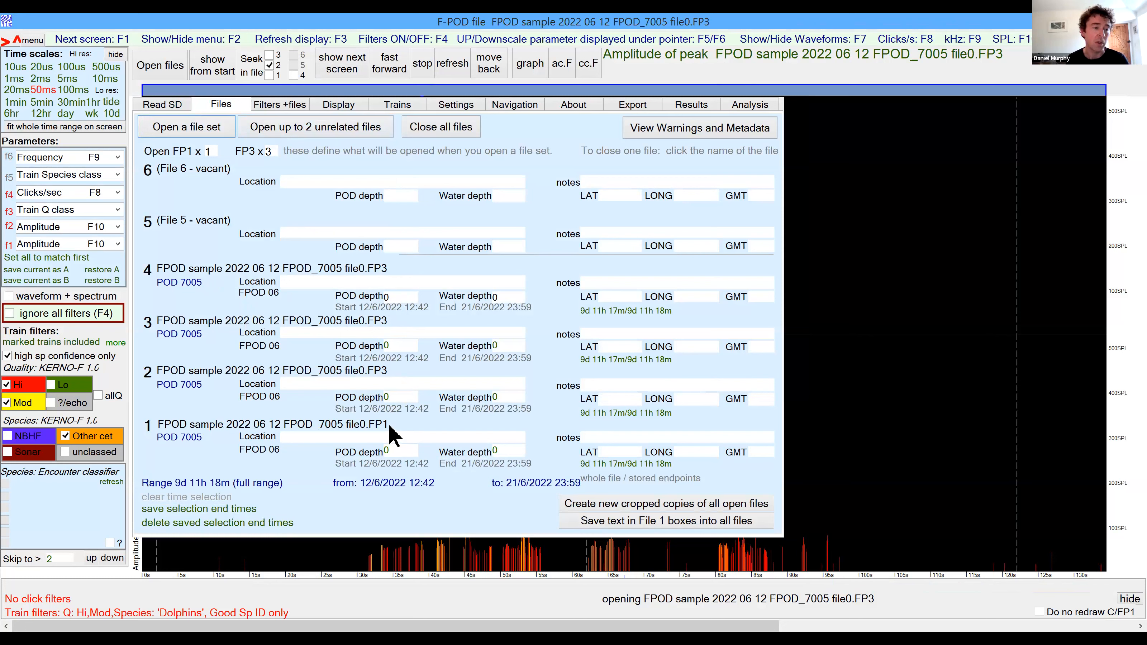
Set file 4 to display Amplitude and file 3 to display Train Species class.
left_click(119, 192)
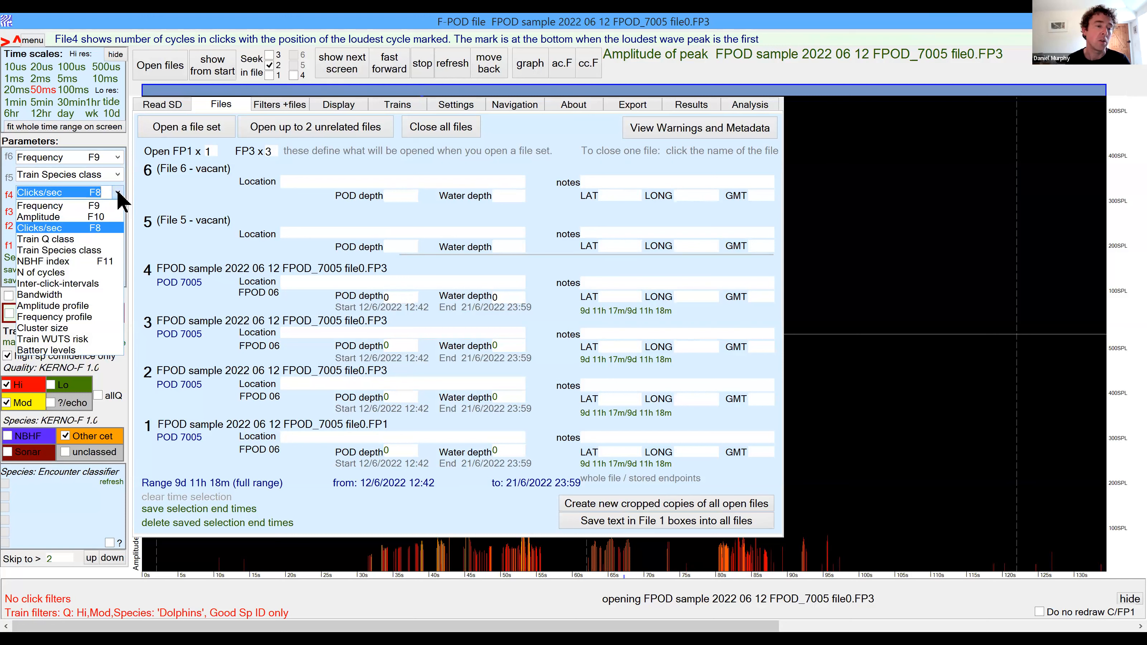
left_click(100, 217)
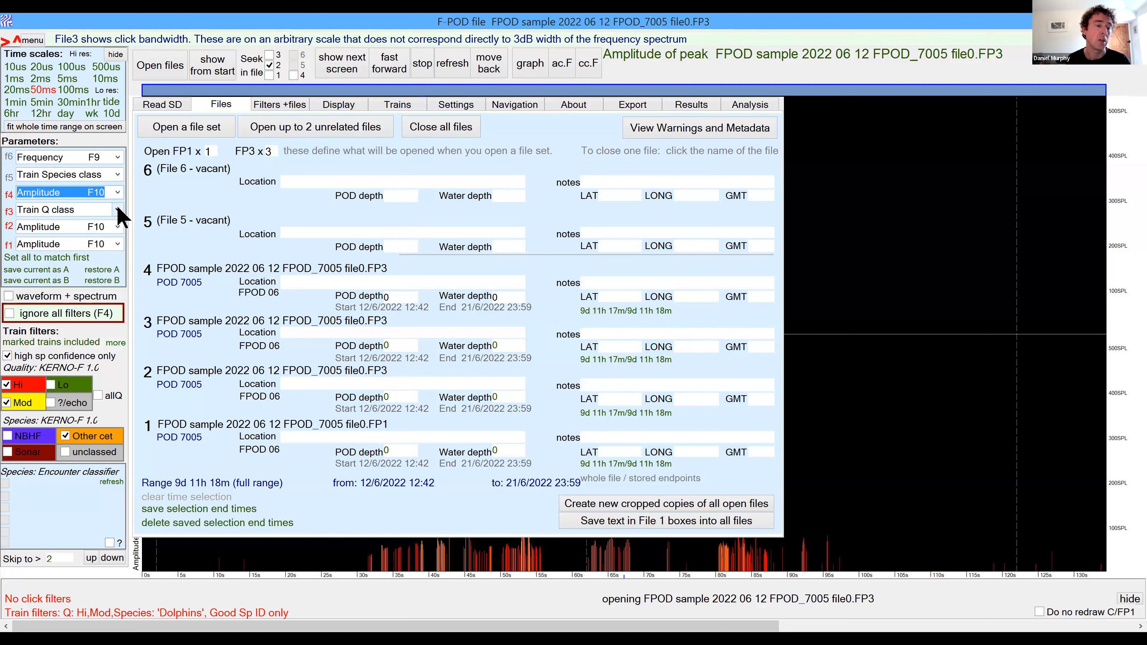
left_click(118, 210)
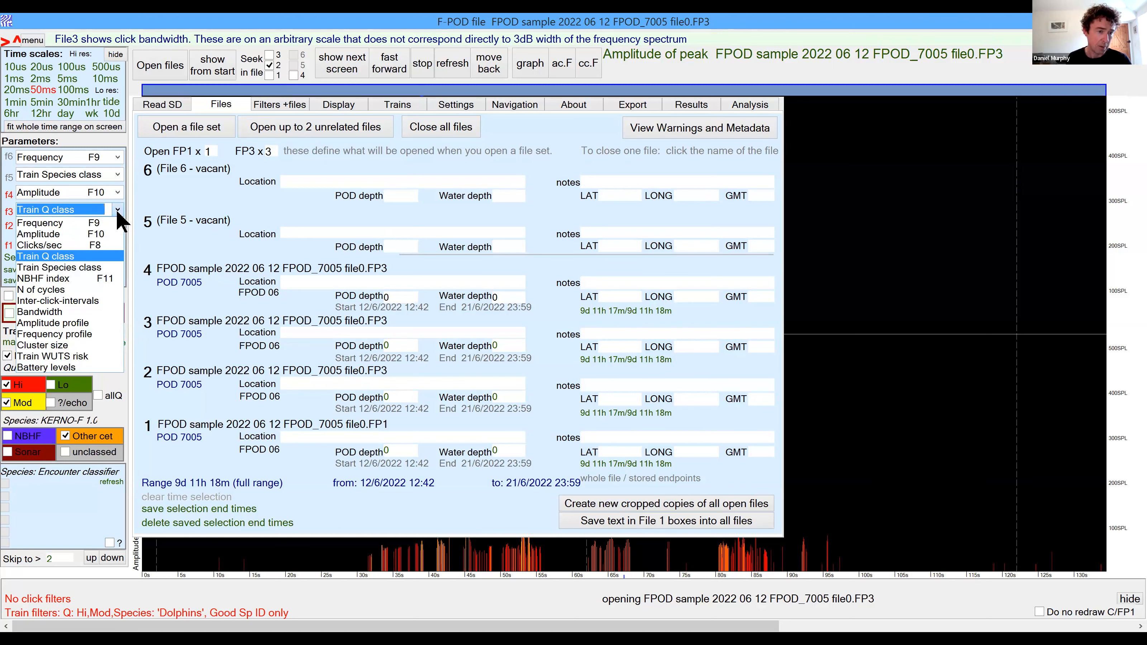
left_click(101, 268)
Set files 2 and 1 to display Clicks/sec and show the data from the start.
left_click(116, 226)
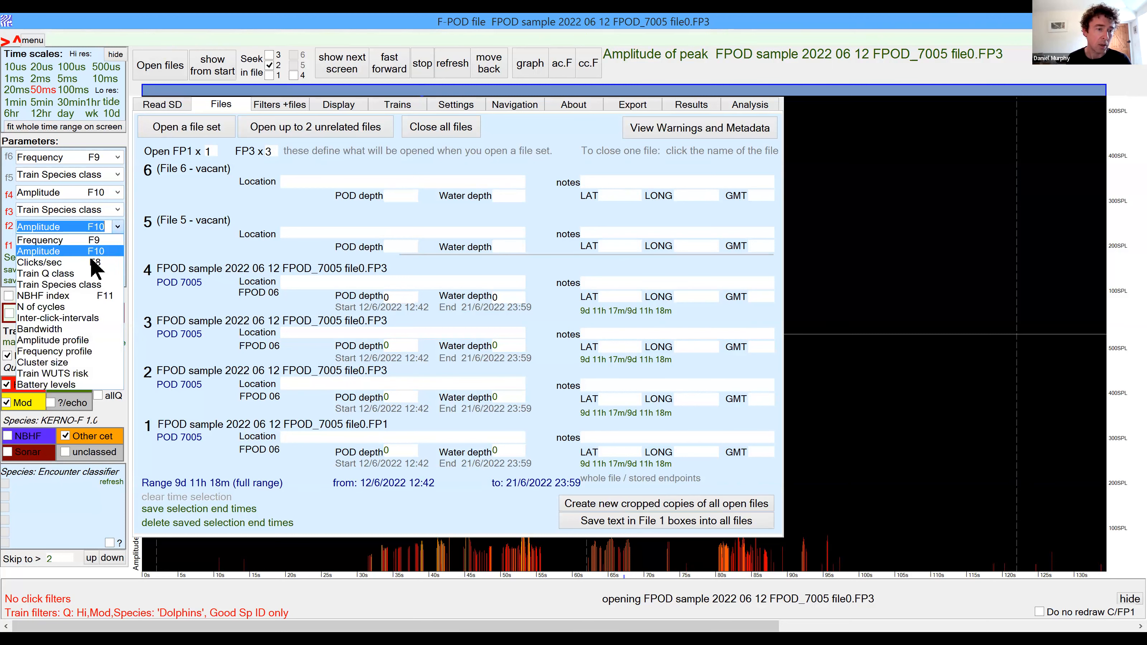
left_click(95, 263)
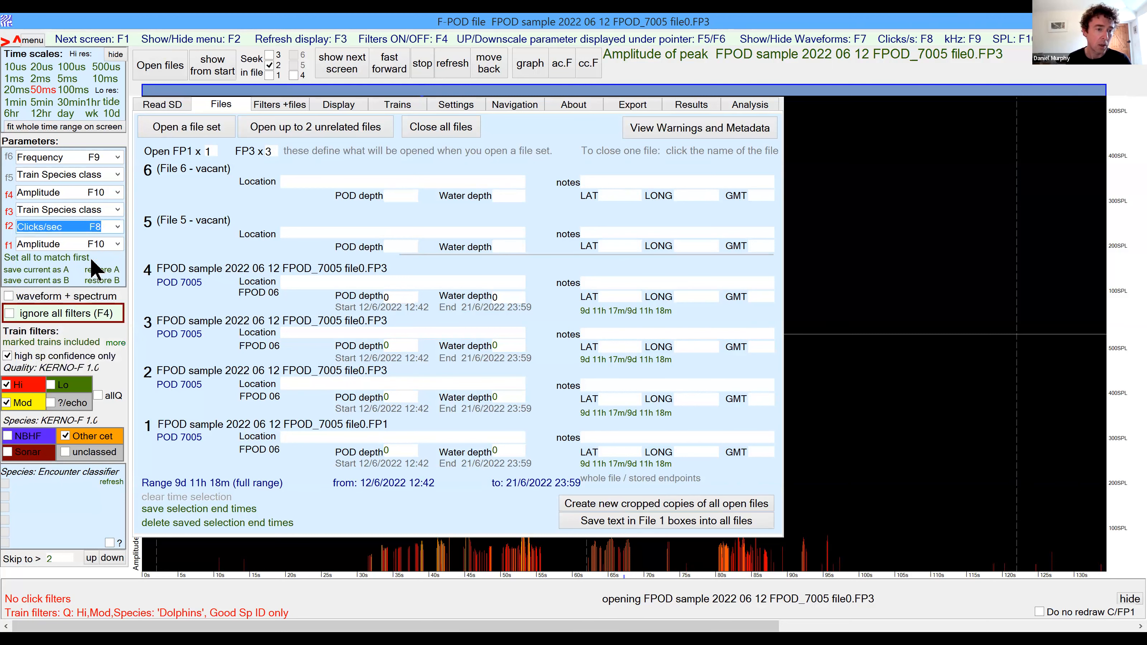
left_click(117, 244)
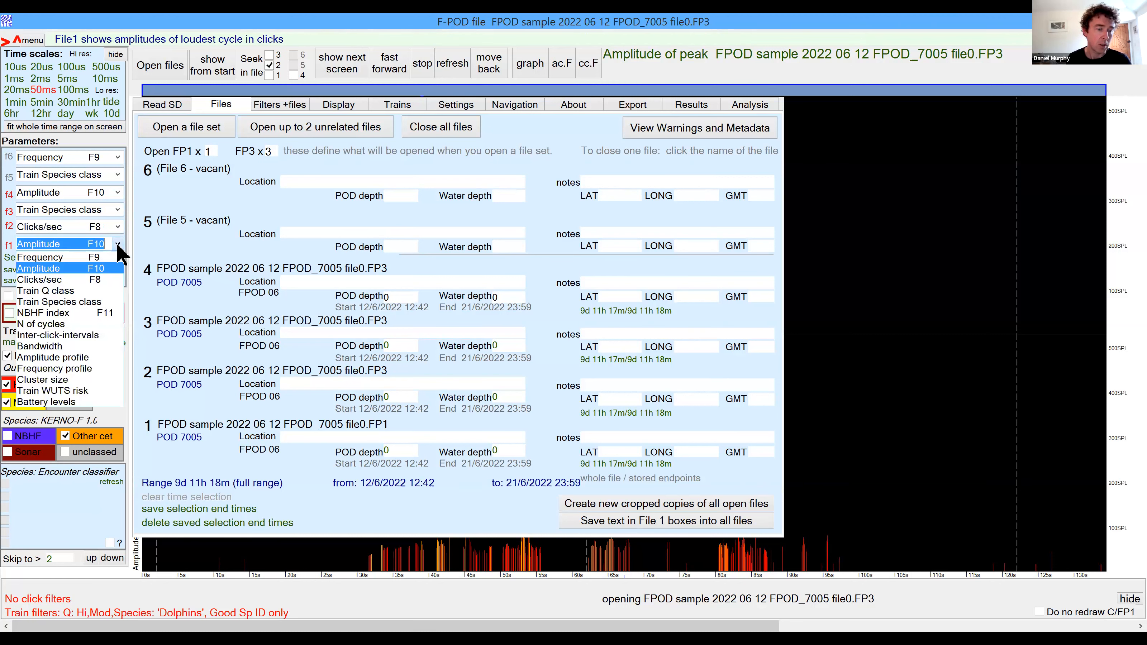
left_click(99, 278)
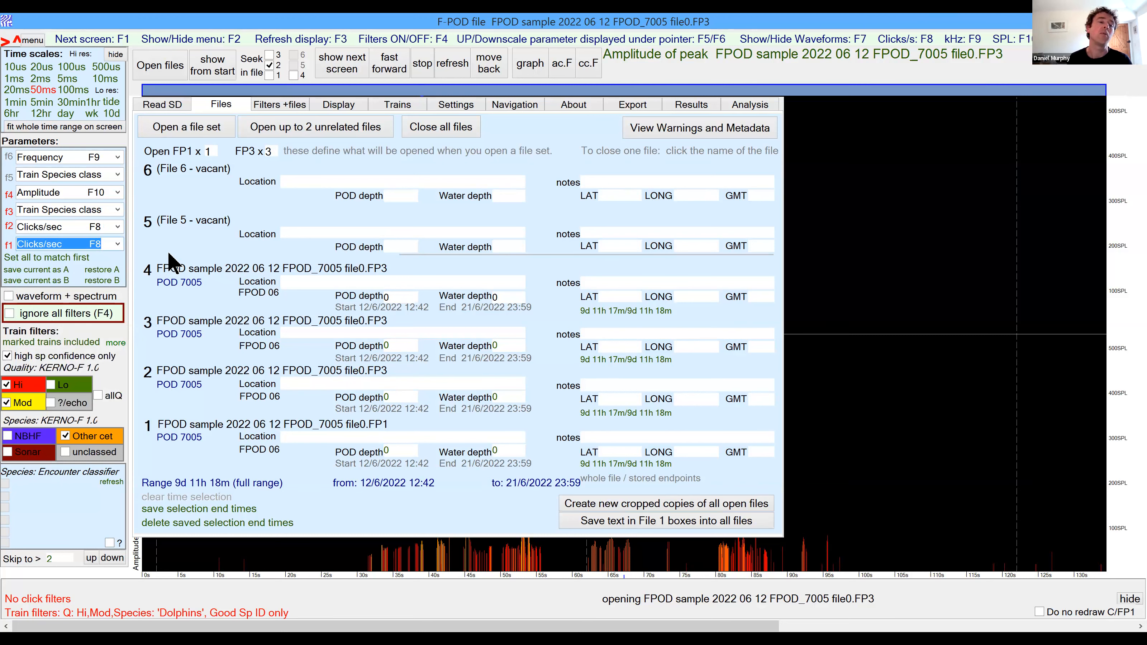
left_click(216, 73)
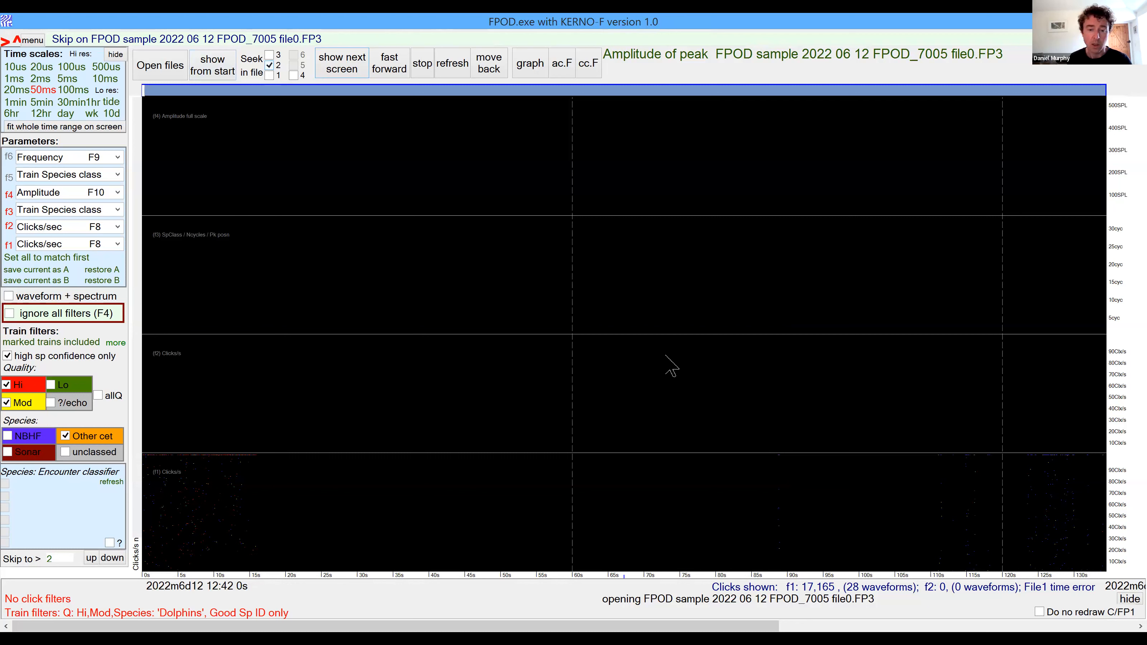
left_click(259, 173)
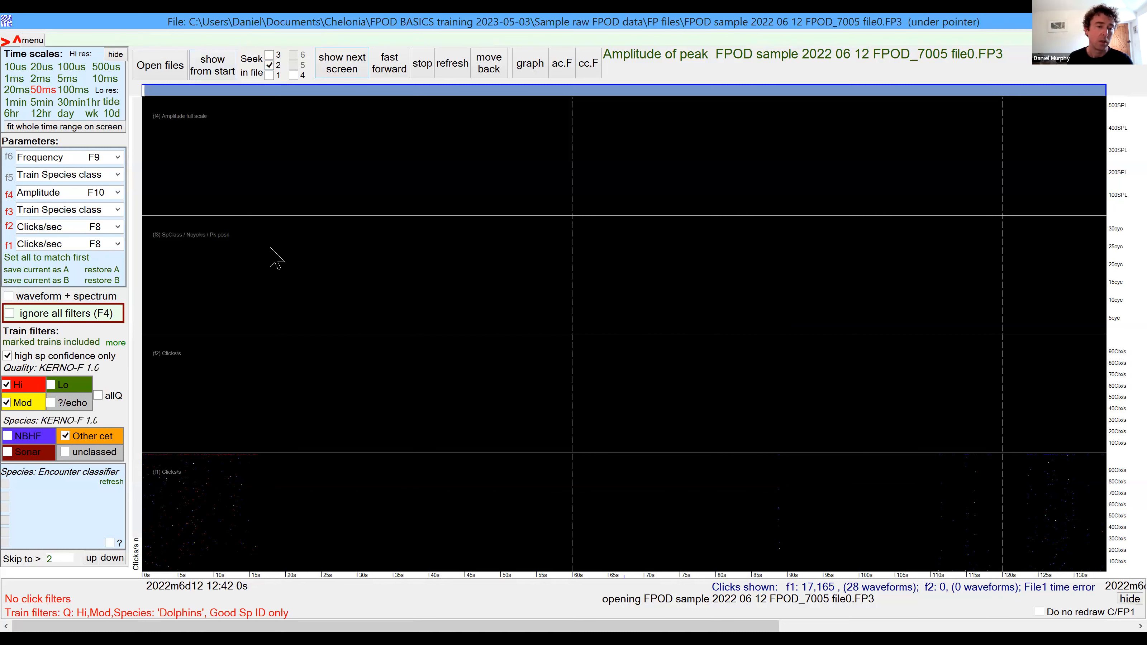
Go to the saved time point from the Train Species class graph of file 3.
mouse_move(217, 241)
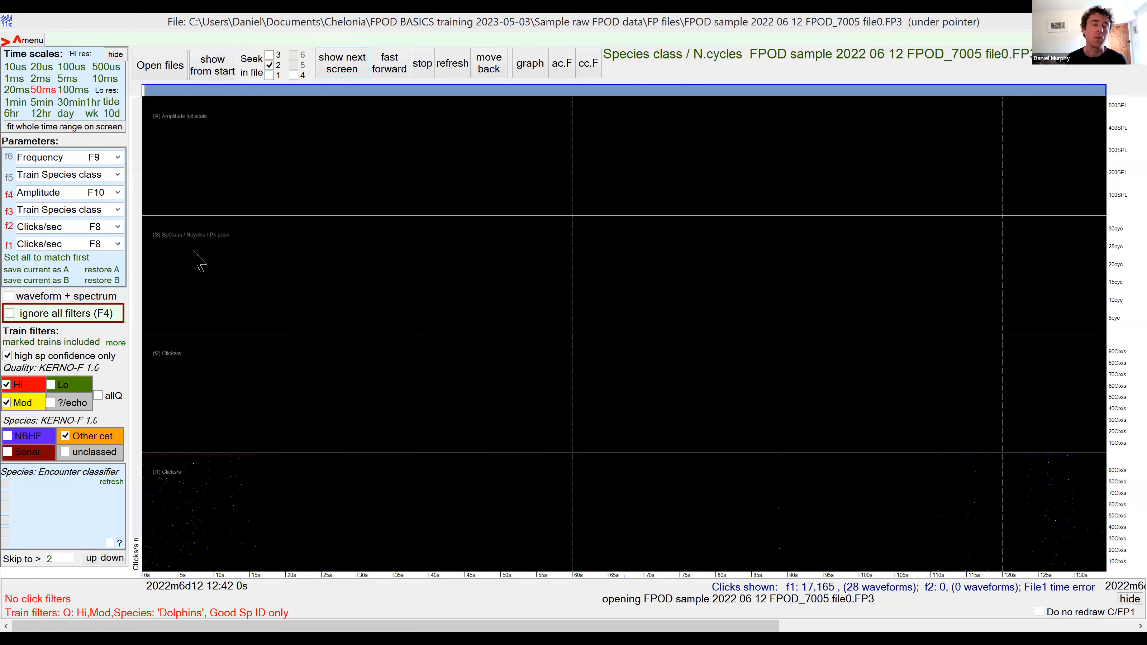
right_click(199, 261)
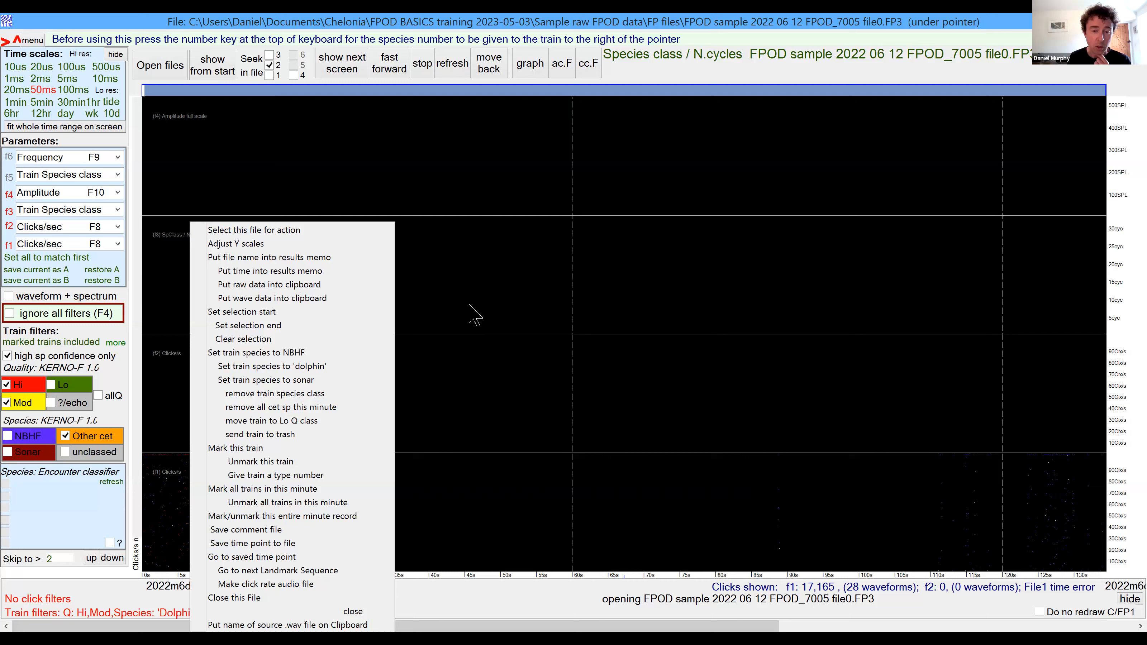
left_click(474, 315)
right_click(470, 306)
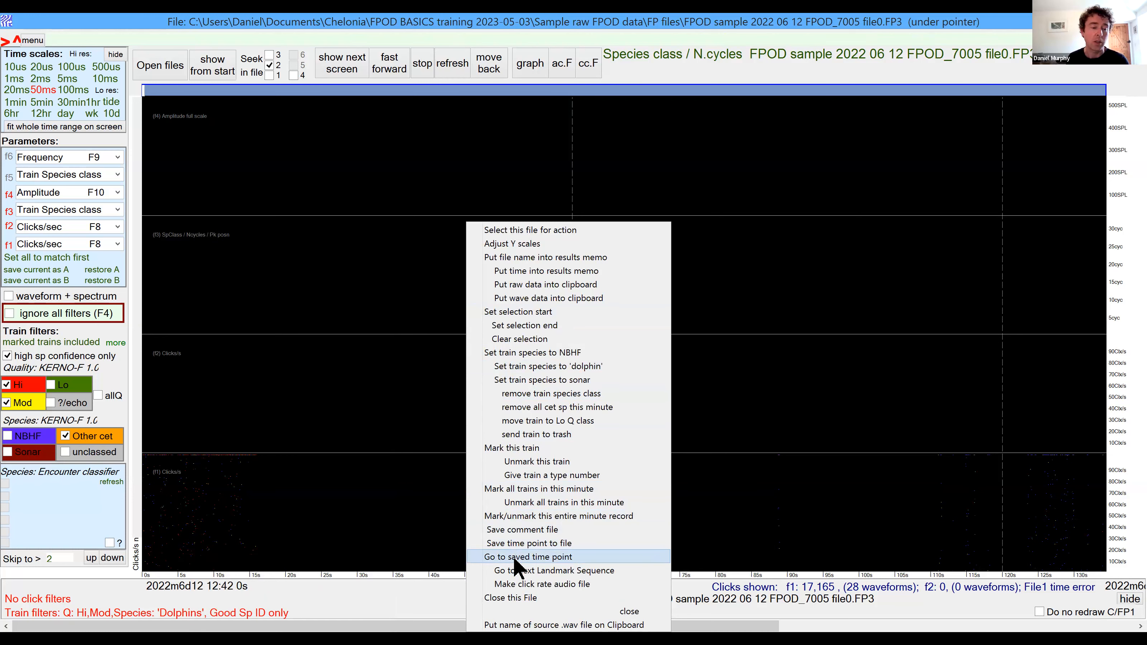
left_click(515, 567)
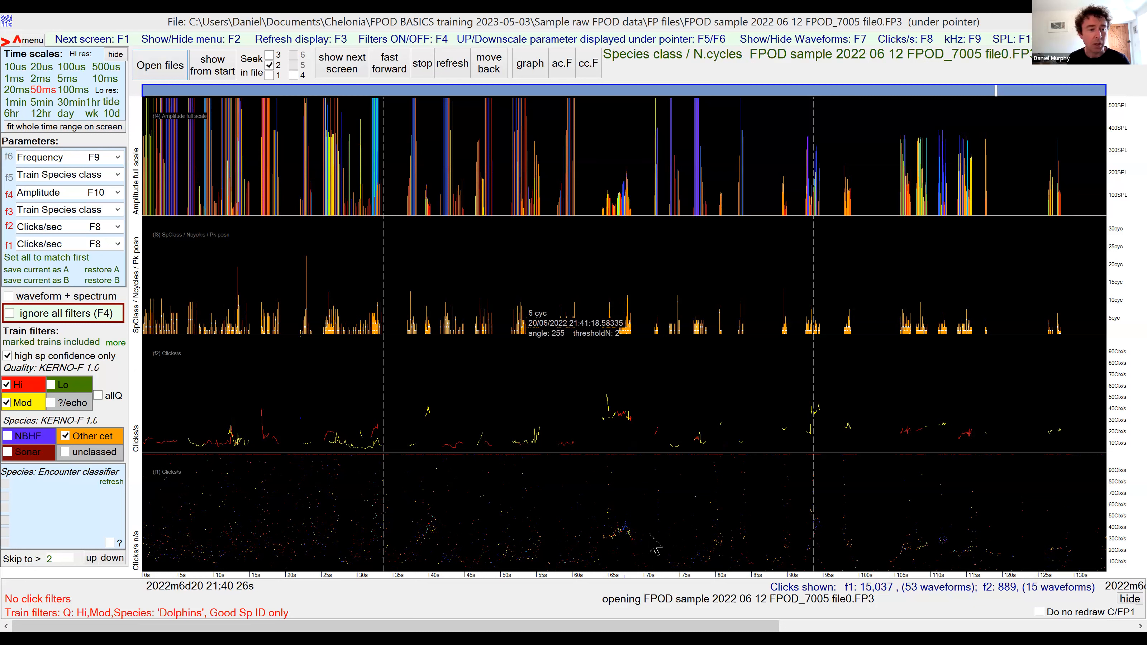
Narrow the time scale to 5ms around the click trains near 21:41:32 in file 2.
left_click(617, 415)
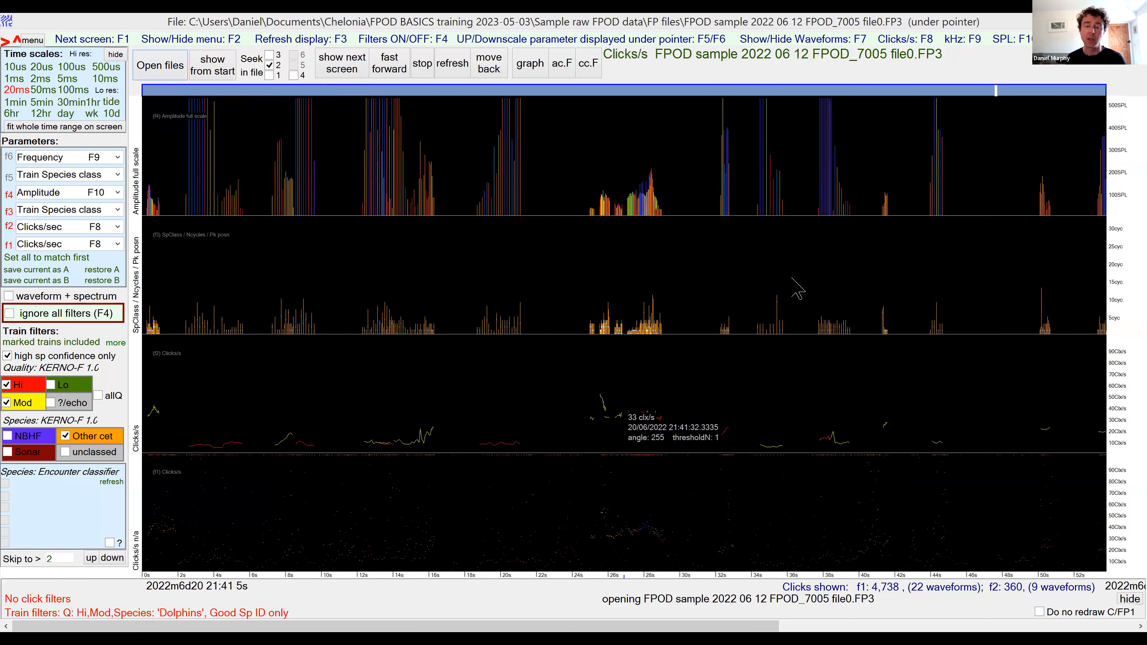
scroll(798, 290, "up", 2)
key("Left")
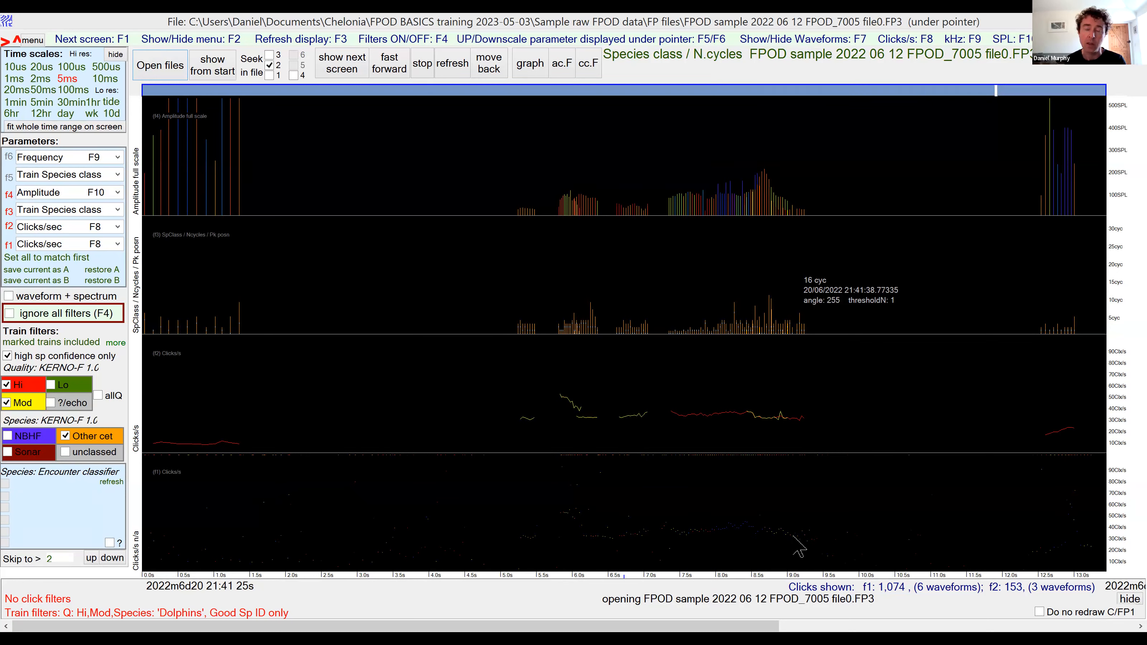
mouse_move(797, 552)
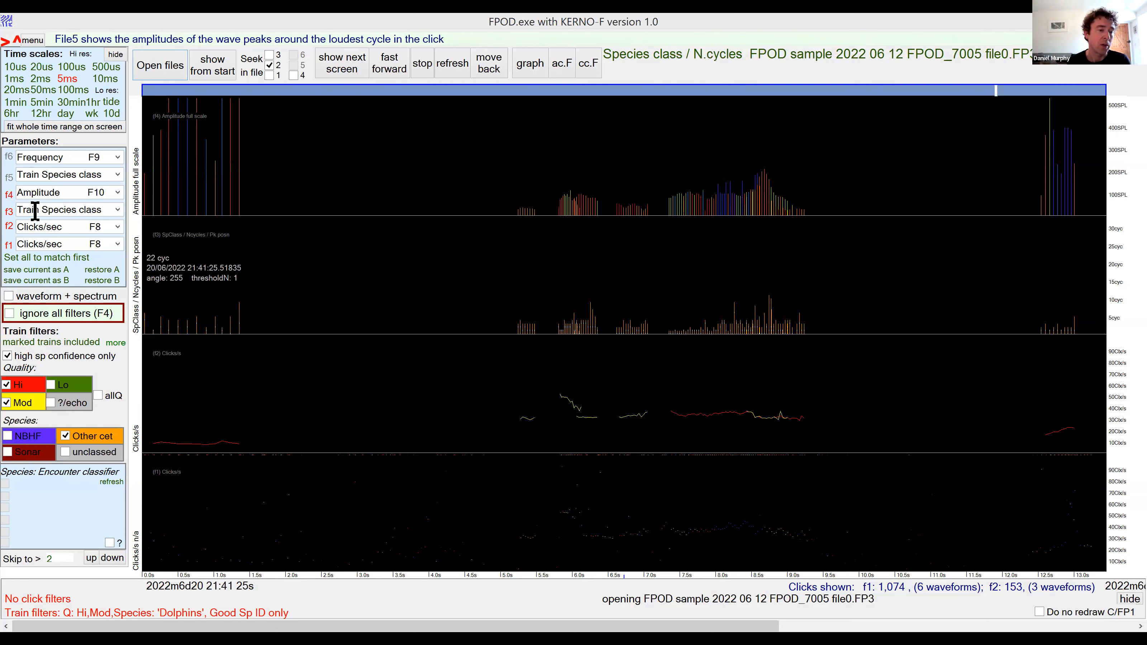
left_click(20, 258)
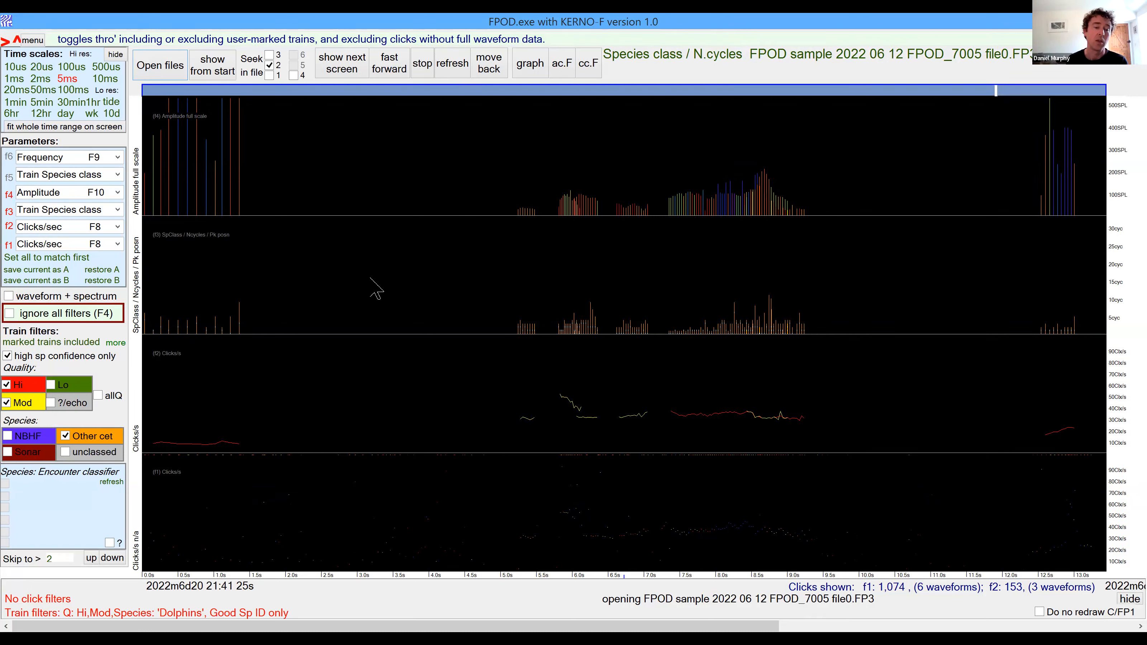
mouse_move(375, 289)
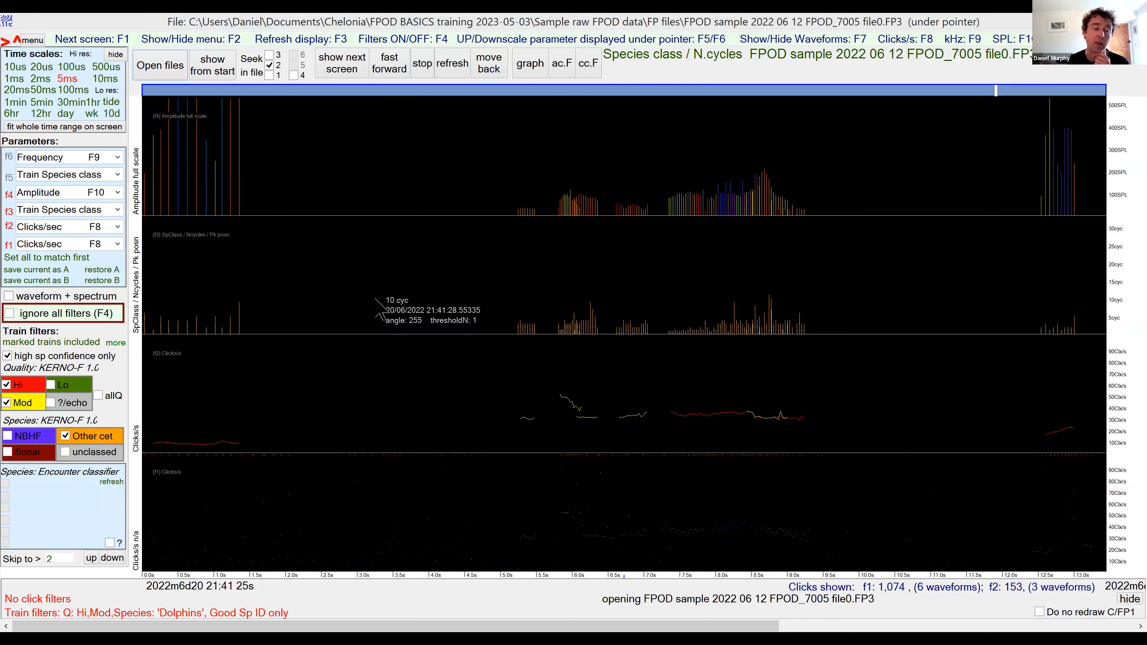
Include NBHF and sonar trains in the species filter and show the data from the start.
left_click(28, 442)
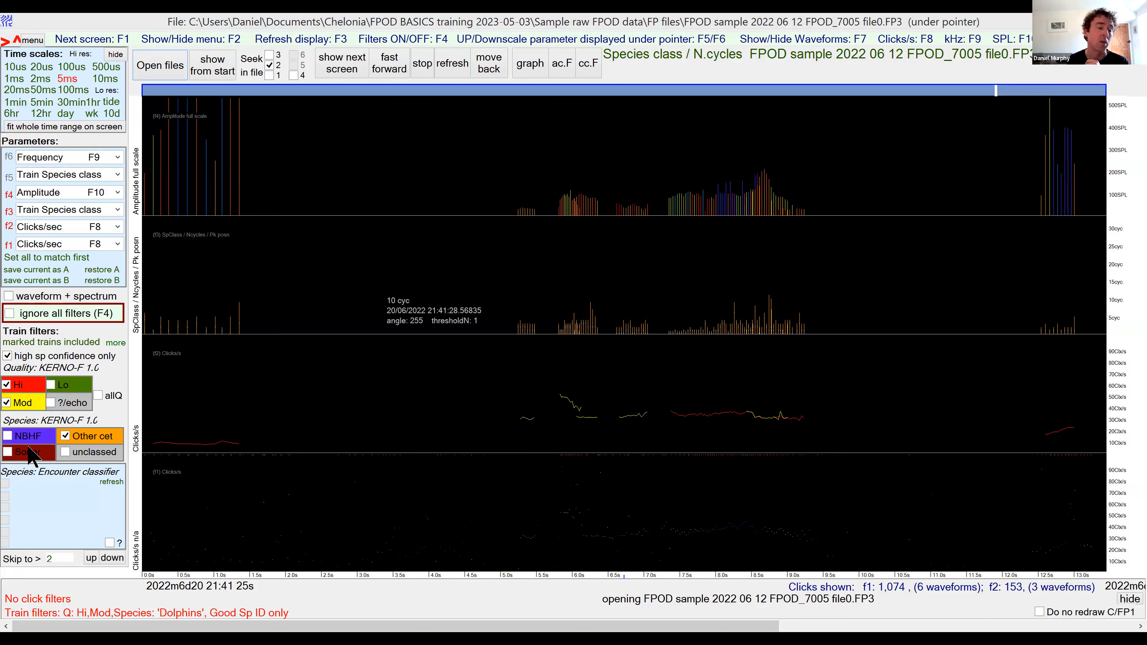
left_click(30, 453)
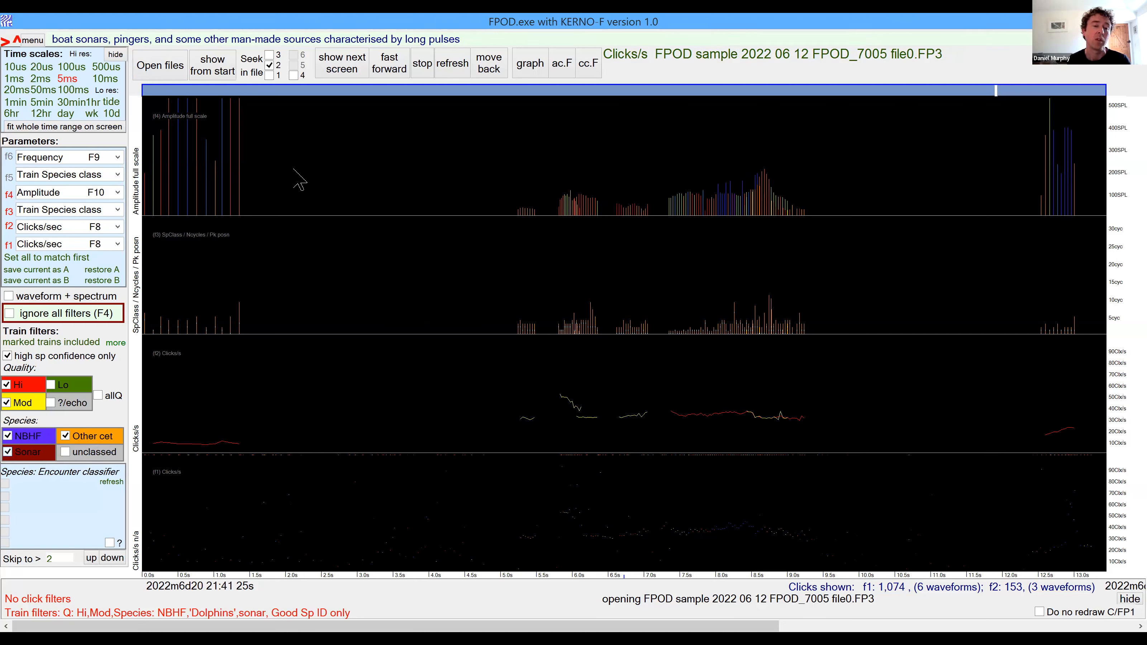
left_click(222, 77)
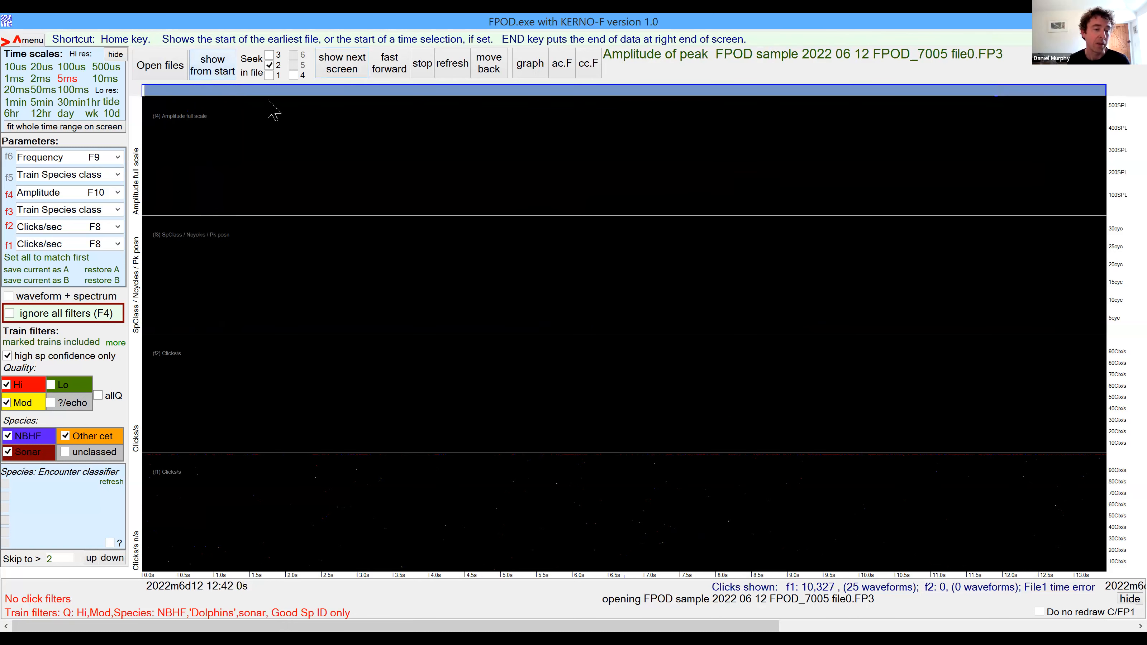
Restrict the train filter to marked trains only and advance to the next screen that contains them.
left_click(50, 343)
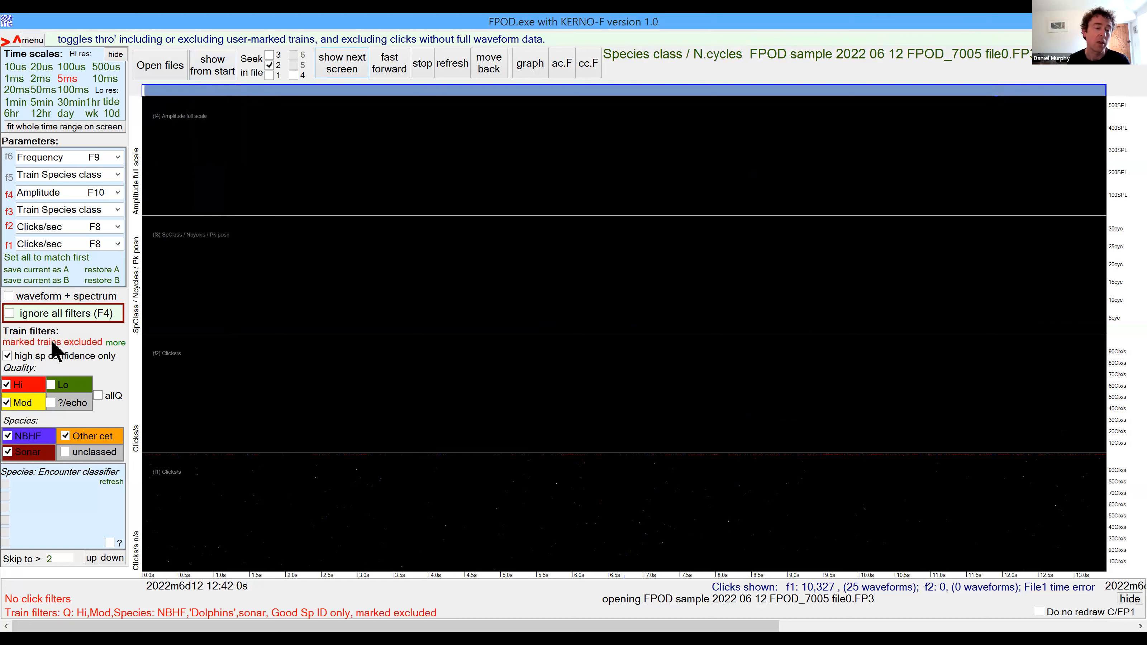
left_click(52, 342)
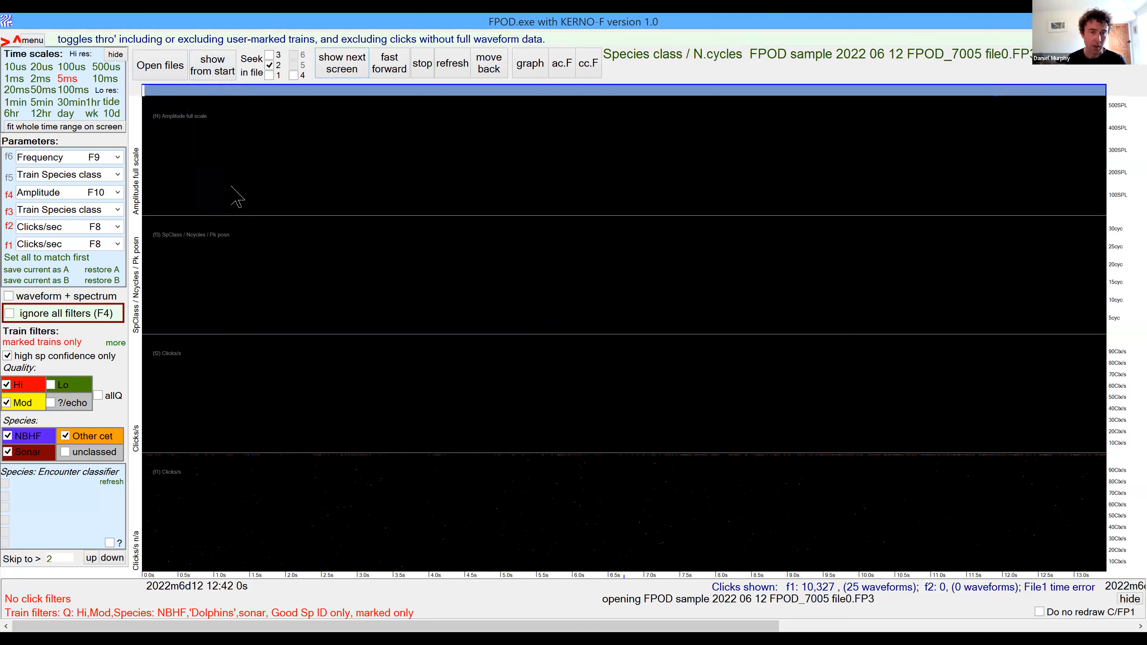
left_click(337, 74)
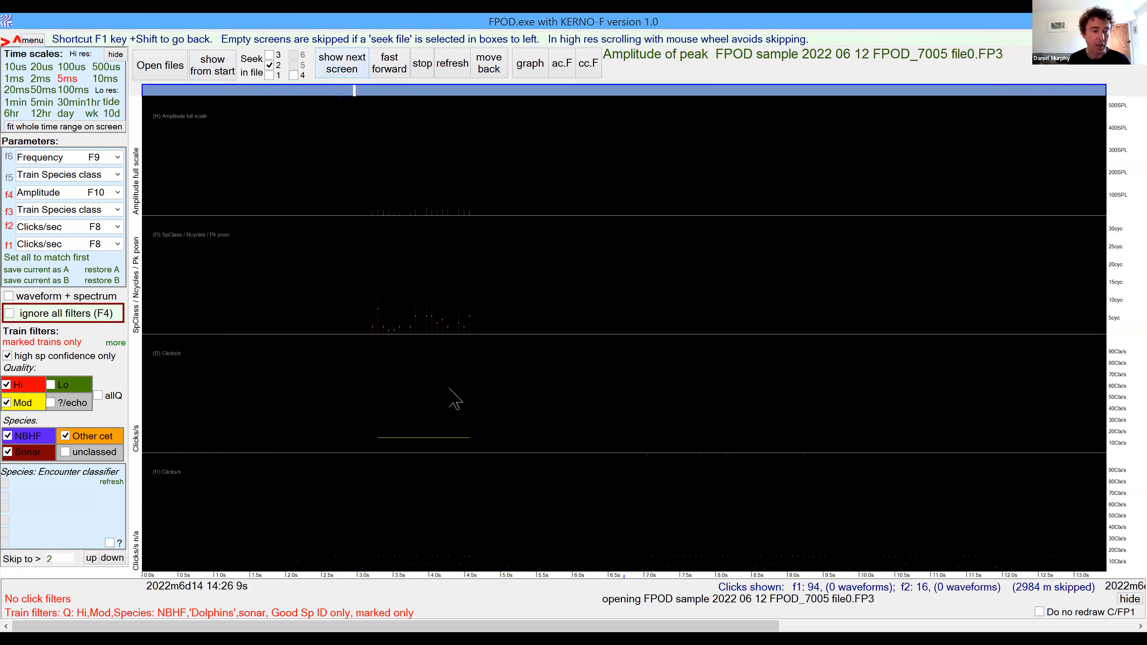
Include the unmarked trains again by setting the filter to marked trains included, and refresh the display.
left_click(58, 343)
left_click(57, 343)
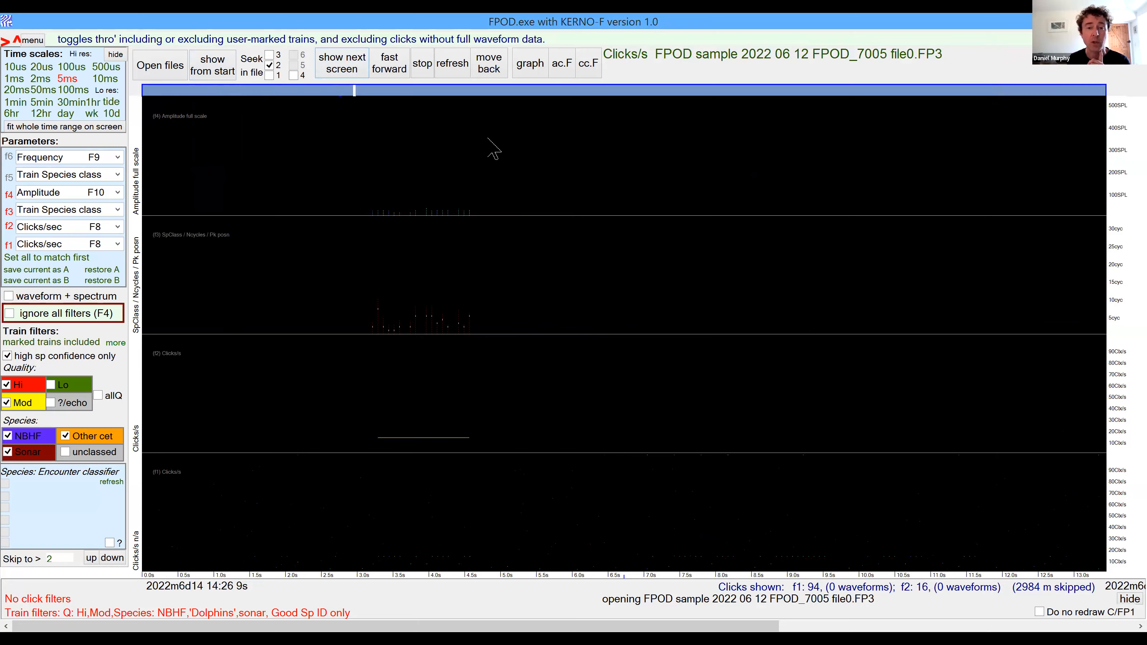
key("F3")
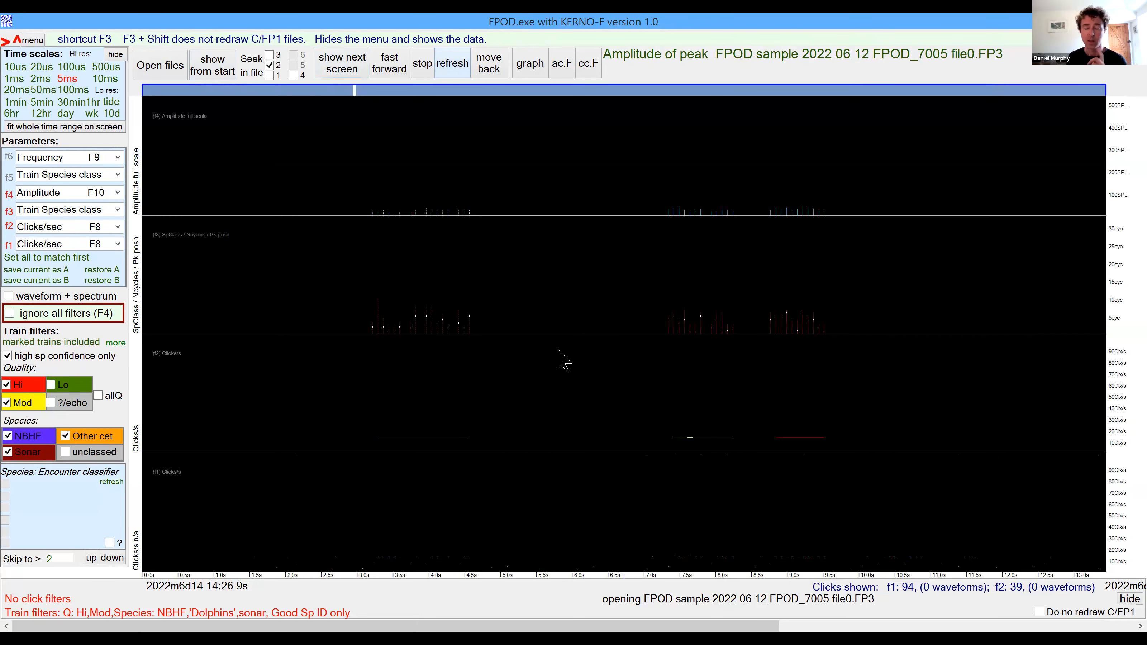
Magnify and reduce the vertical scale of file 4's Amplitude graph, finishing with a range up to 240SPL.
mouse_move(558, 350)
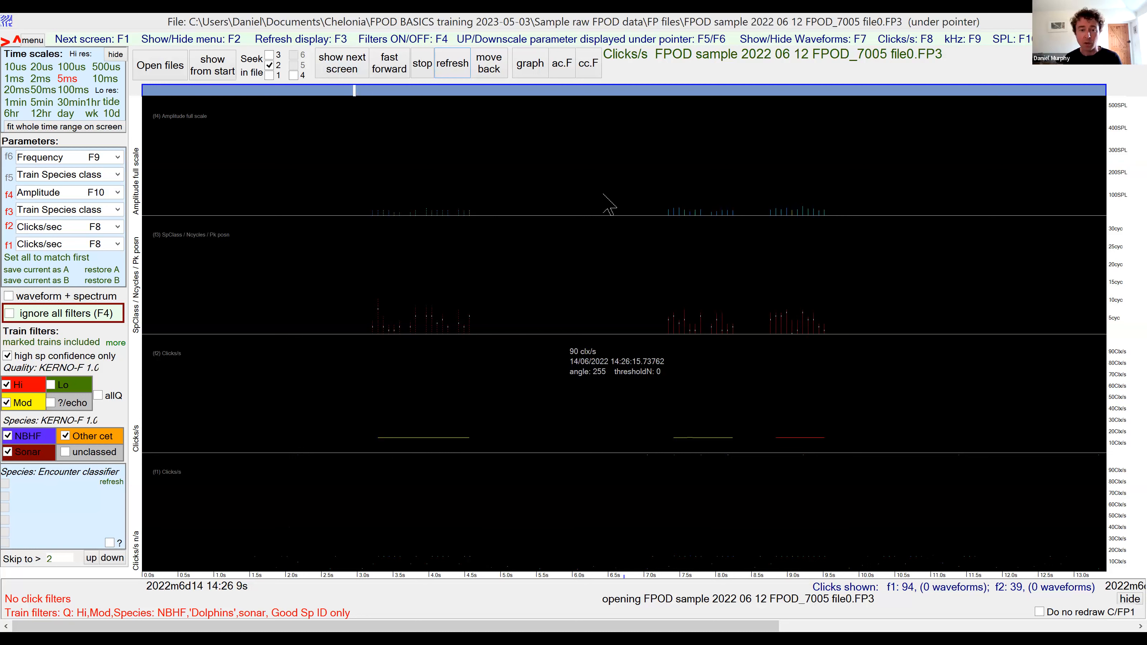
left_click(578, 183)
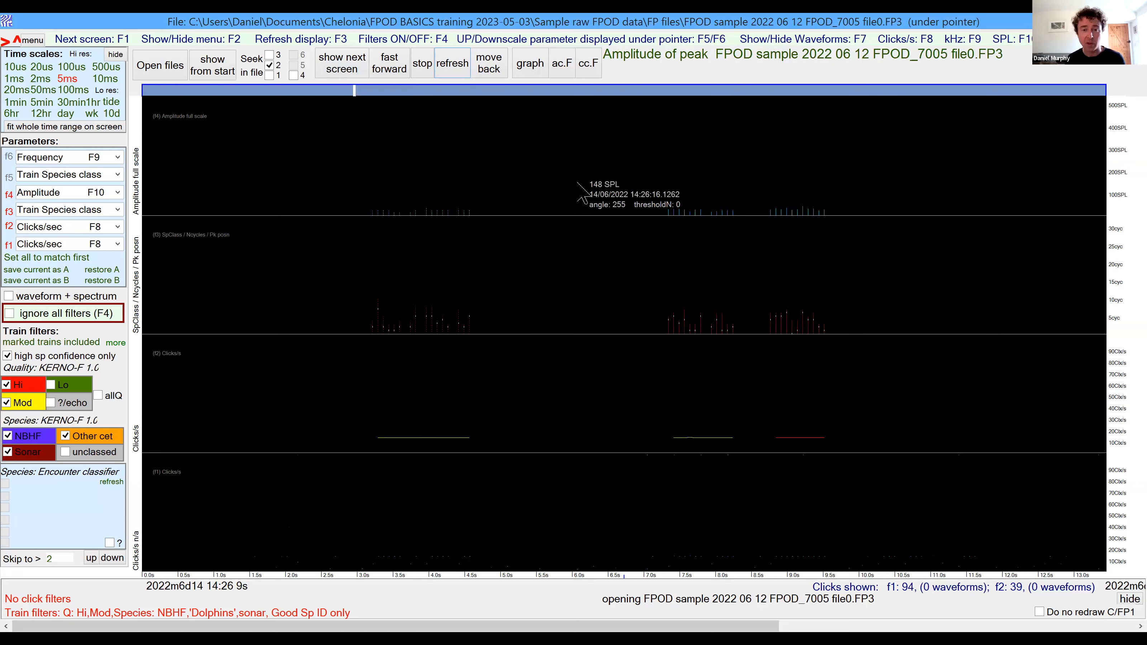
key("F5")
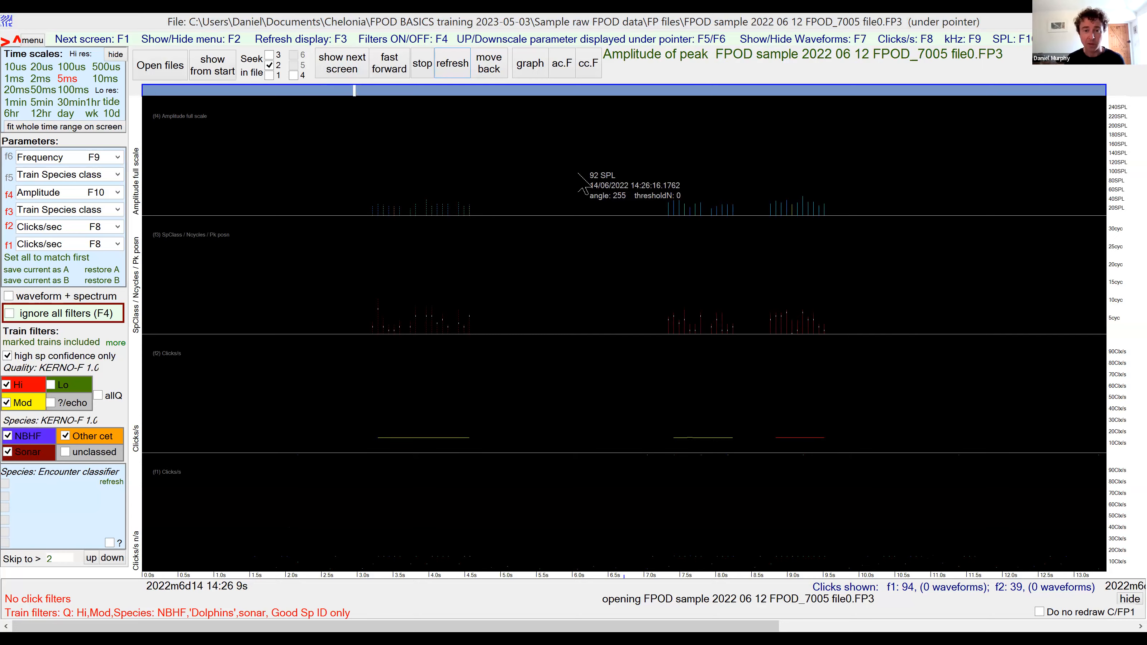
key("F5")
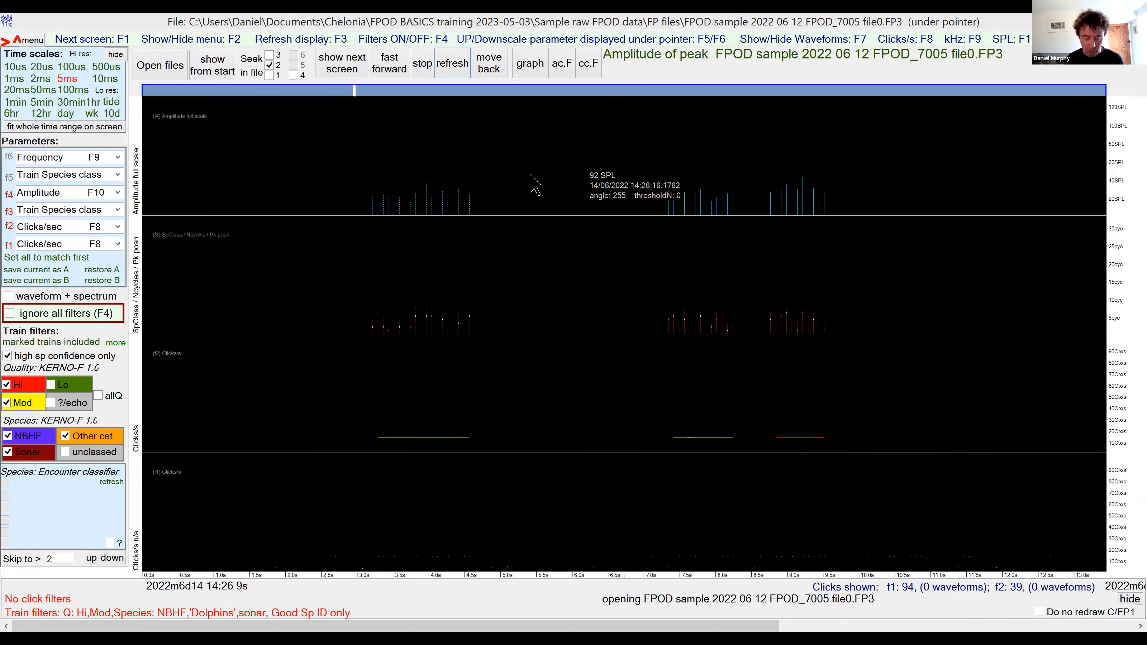
key("F5")
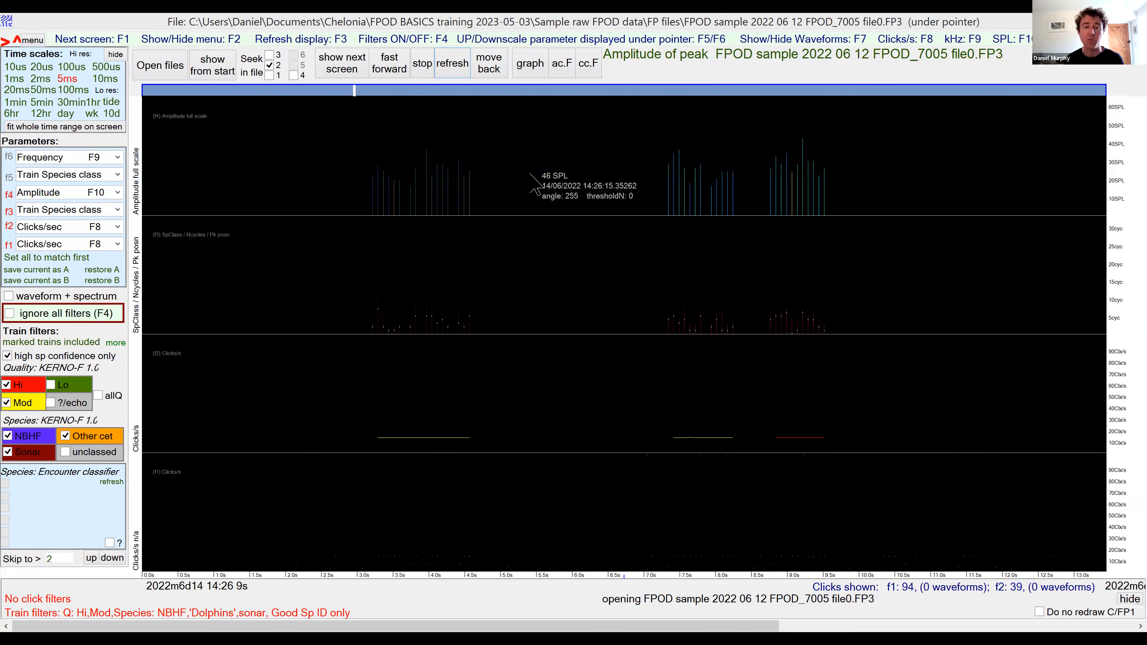
key("F6")
key("F6")
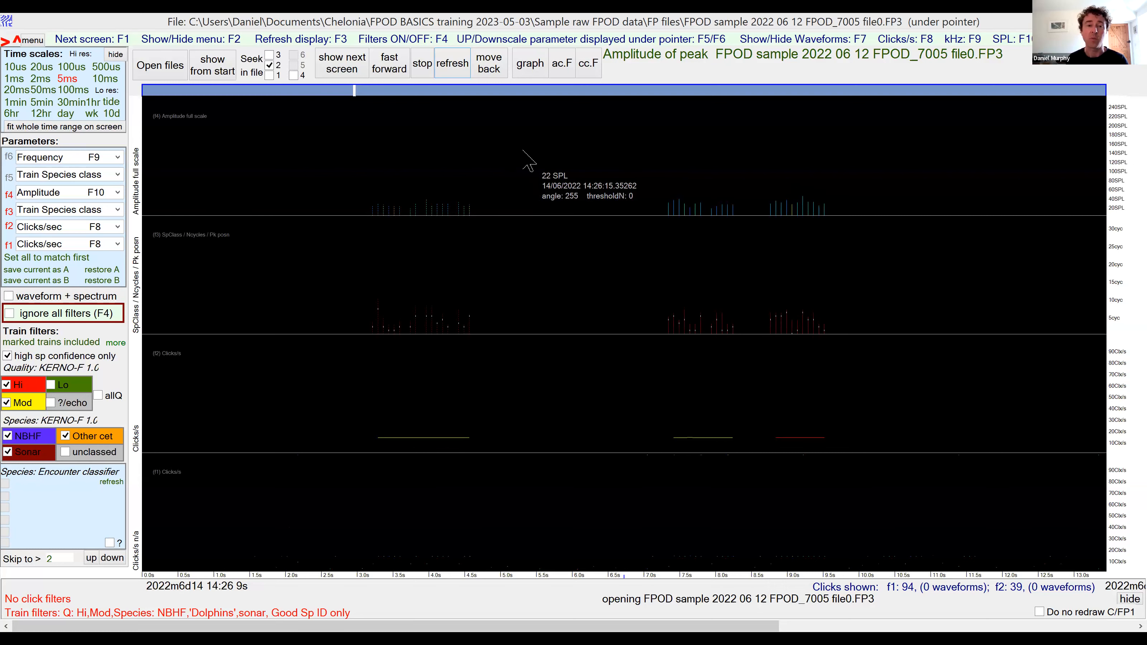
Review the keyboard shortcuts on the Navigation page, including the Y-scale controls, and return to the graphs.
key("F2")
left_click(527, 109)
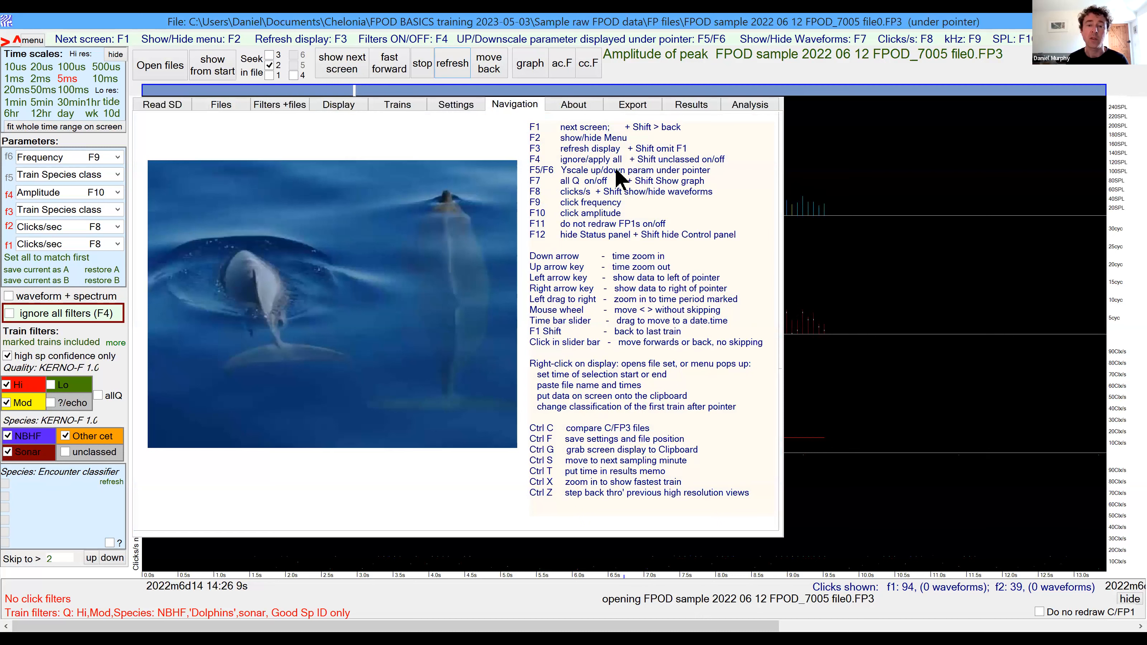
key("F2")
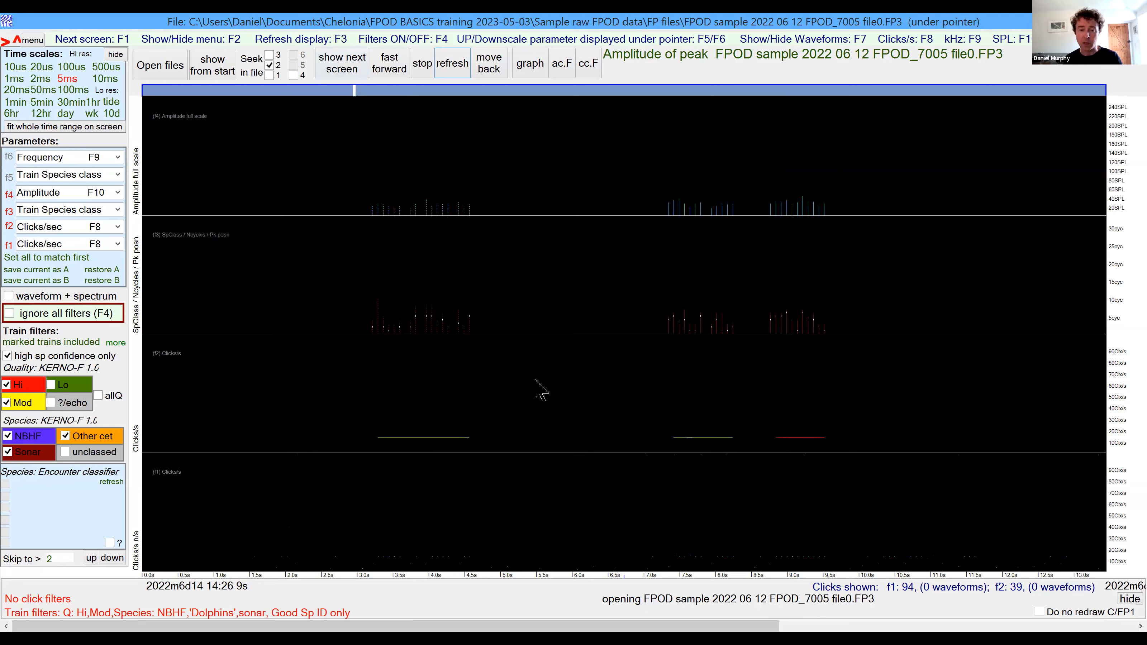
Widen the time scale to 50ms and view the sonar trains from 14:27 on 14 June 2022.
scroll(535, 379, "down", 2)
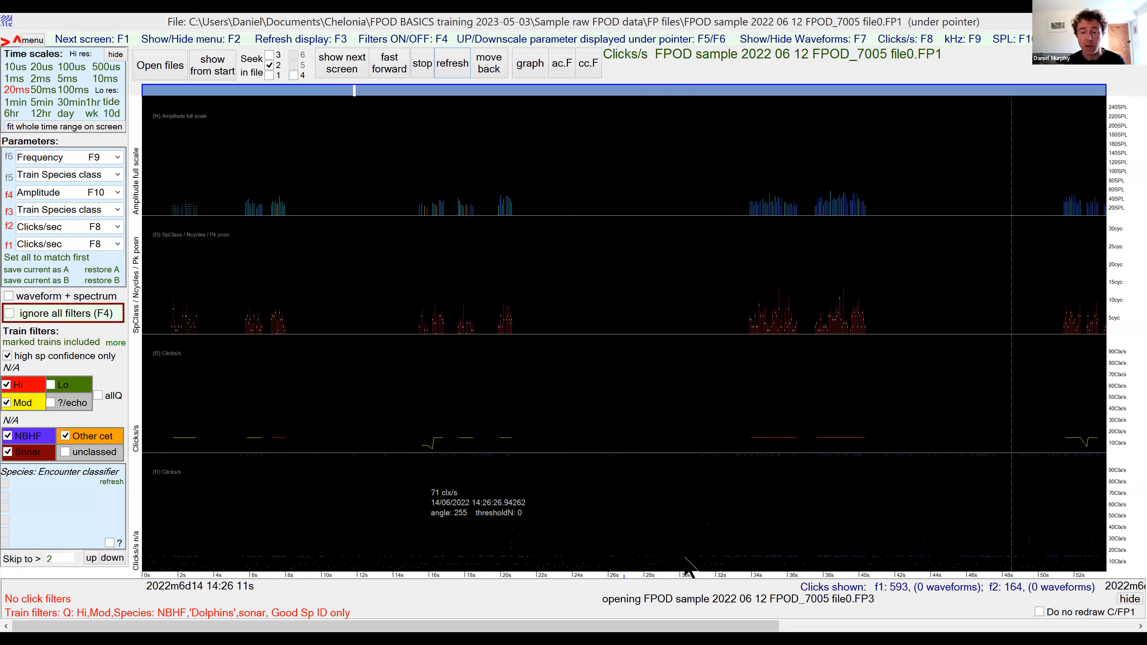
right_click(817, 556)
right_click(816, 556)
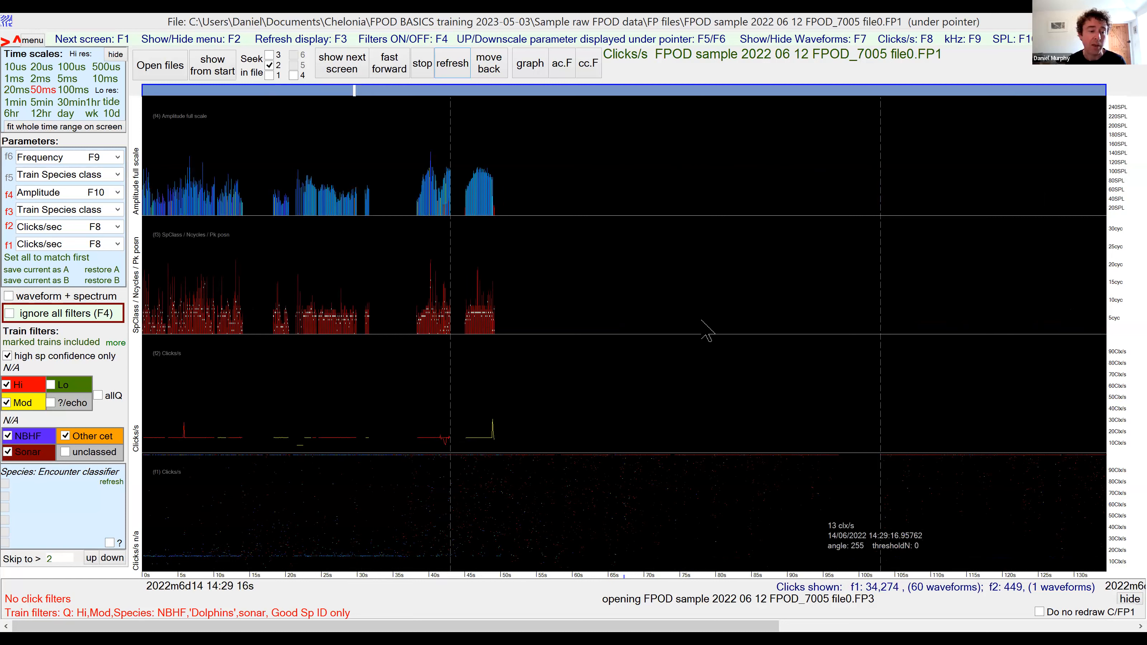
left_click(137, 443)
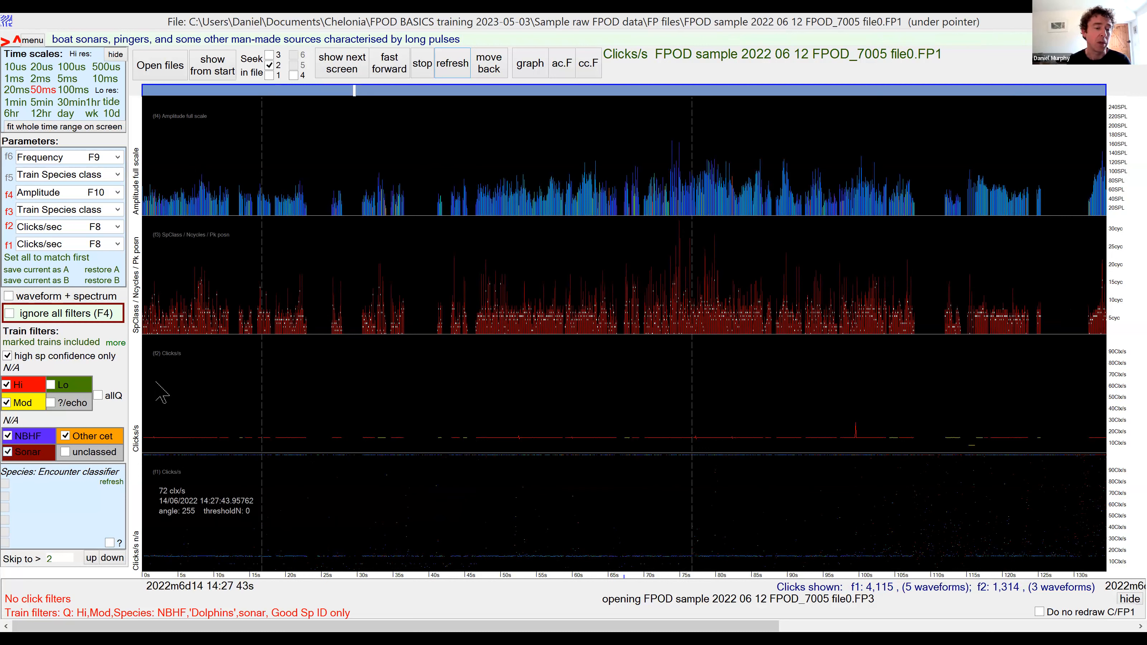
Filter the 50ms view to marked trains only, refresh it, and move to the next screen with a marked train.
left_click(77, 351)
left_click(78, 348)
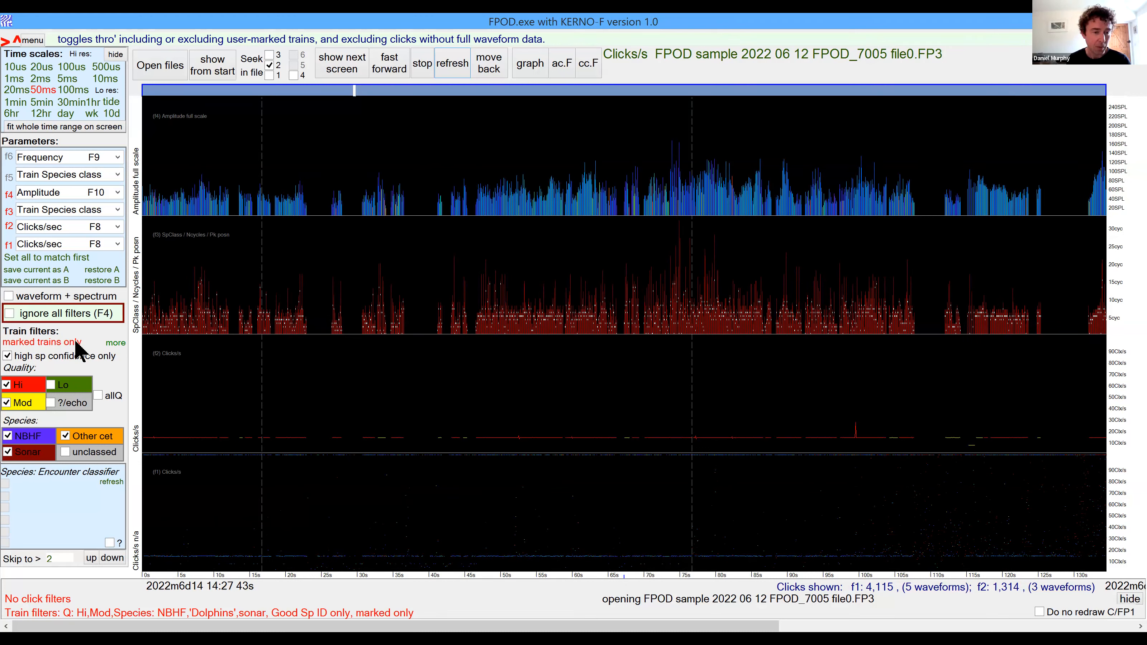
left_click(450, 70)
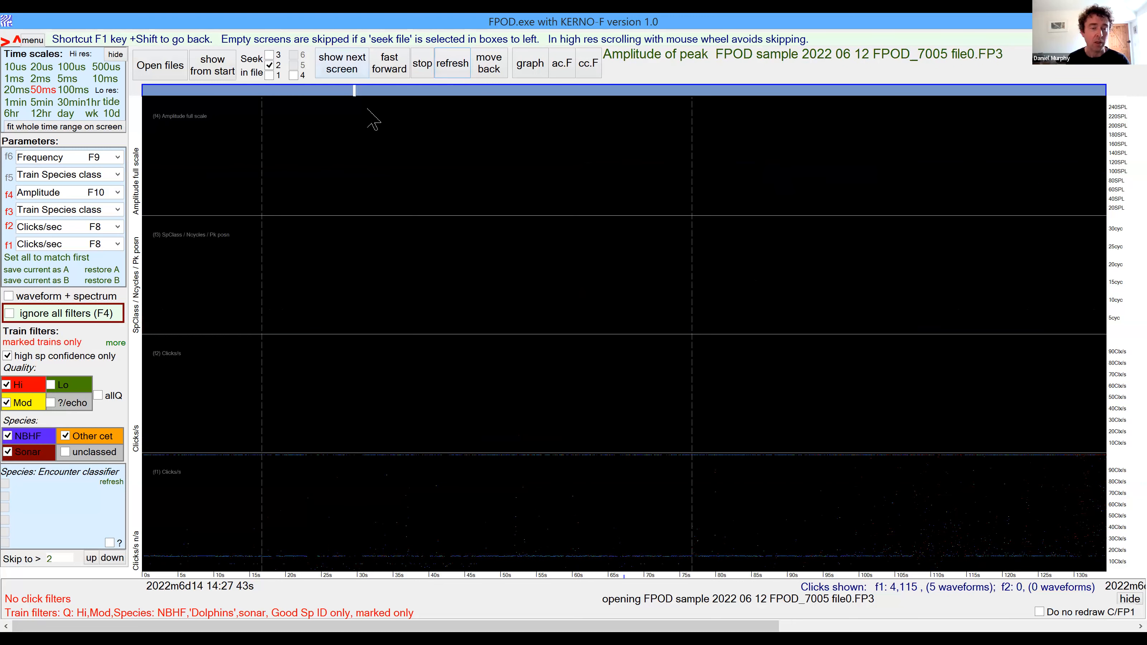
left_click(347, 72)
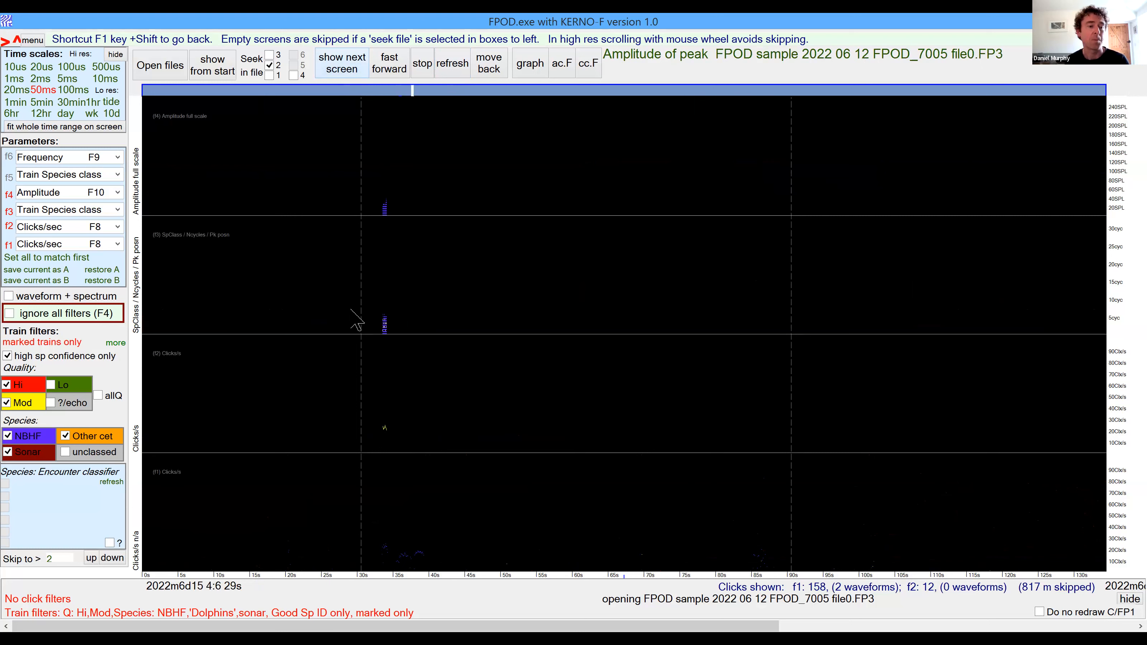
Switch the filter back to marked trains included and redraw the 15 June trains.
left_click(71, 344)
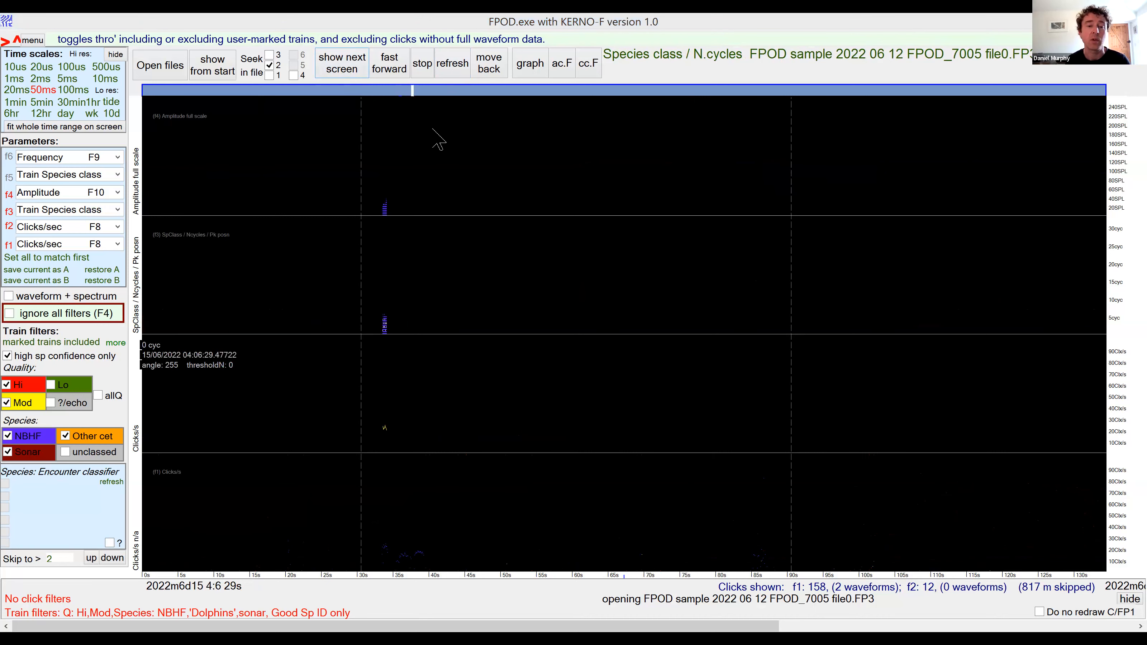
left_click(452, 66)
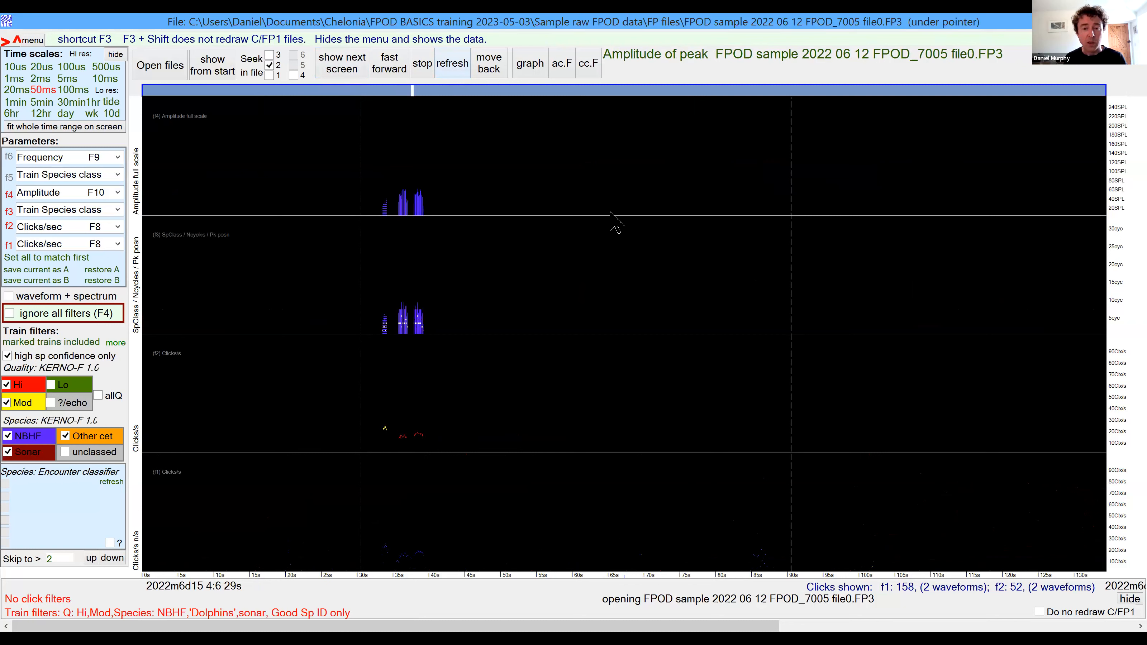
Narrow the time scale to 10ms around the 04:07 trains and magnify the Clicks/sec graphs of files 1 and 2.
right_click(569, 178)
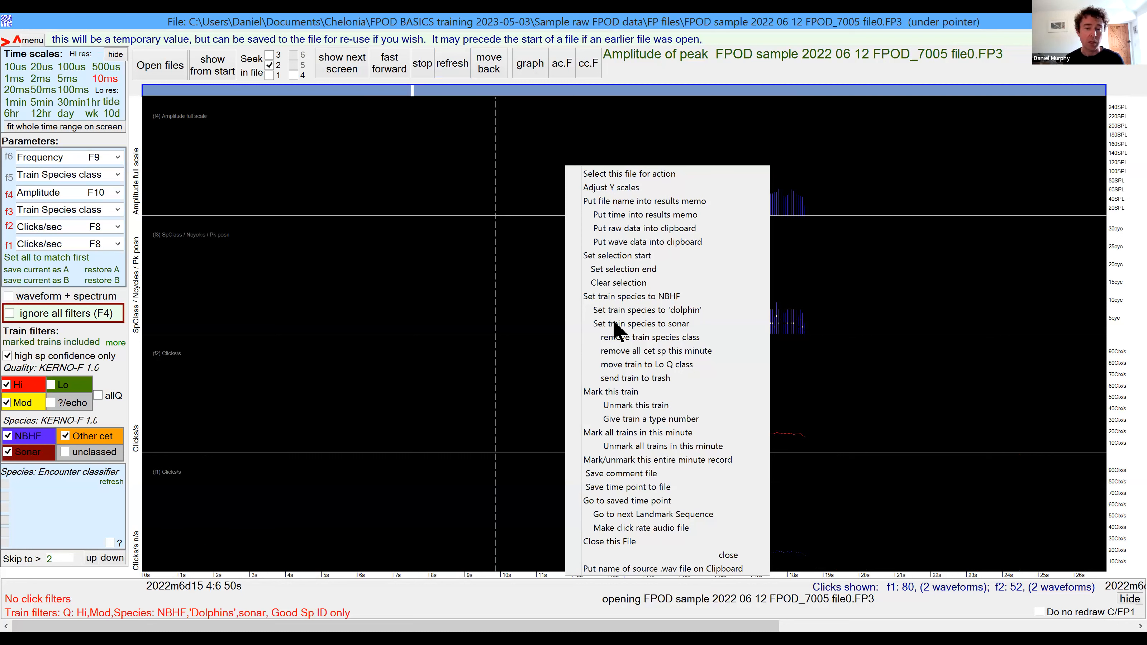
left_click(817, 321)
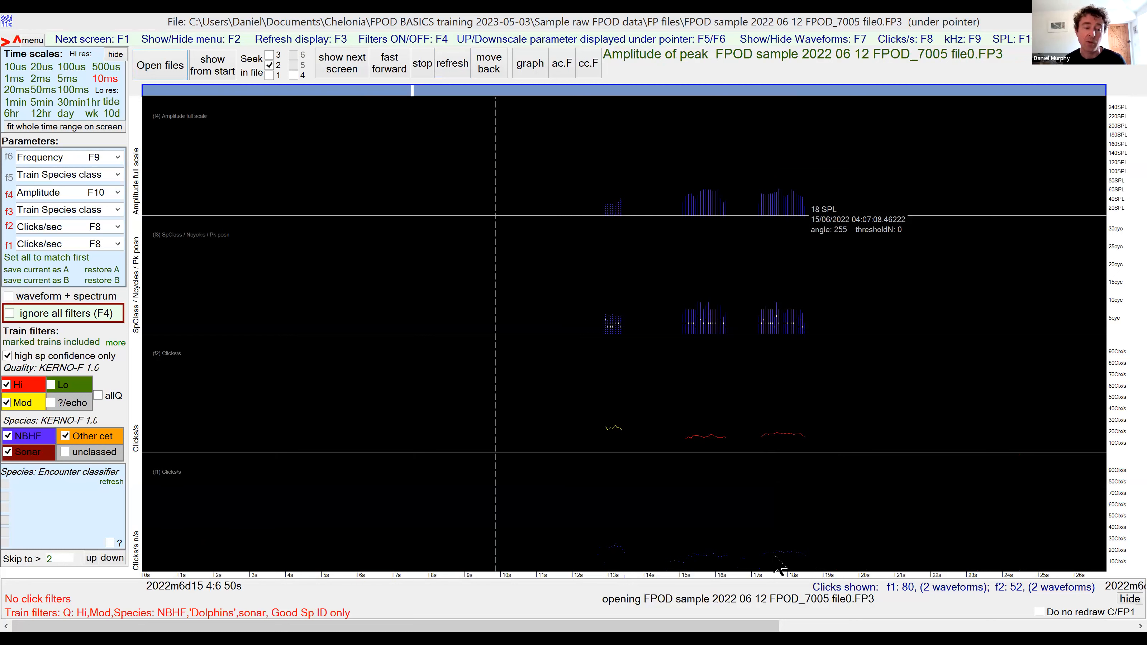
mouse_move(779, 565)
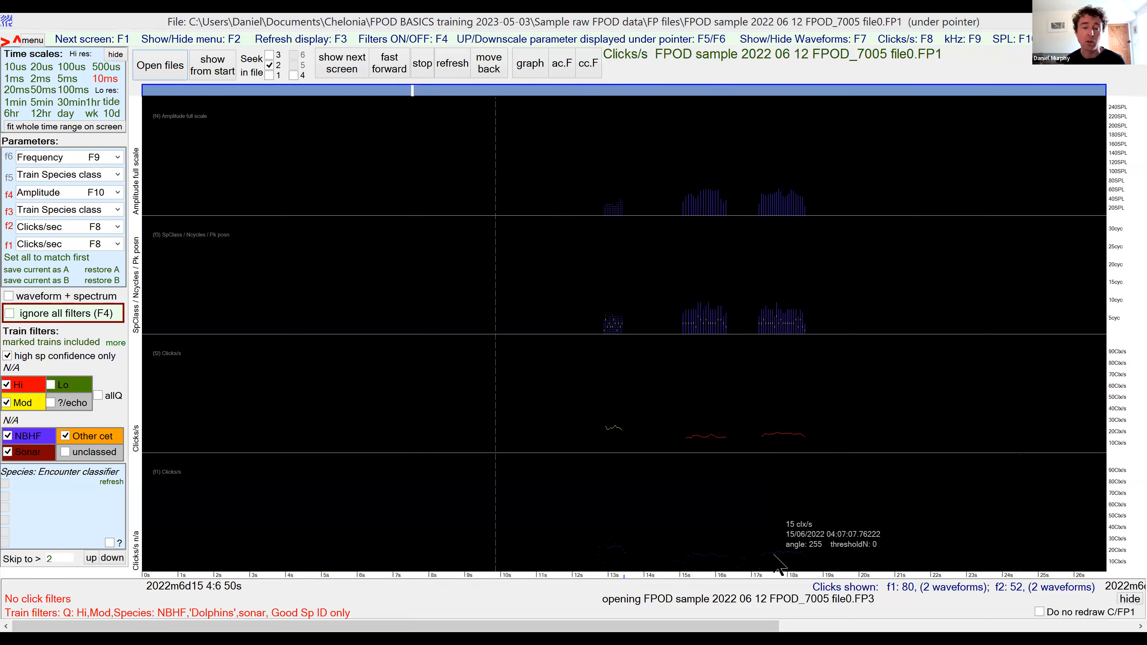
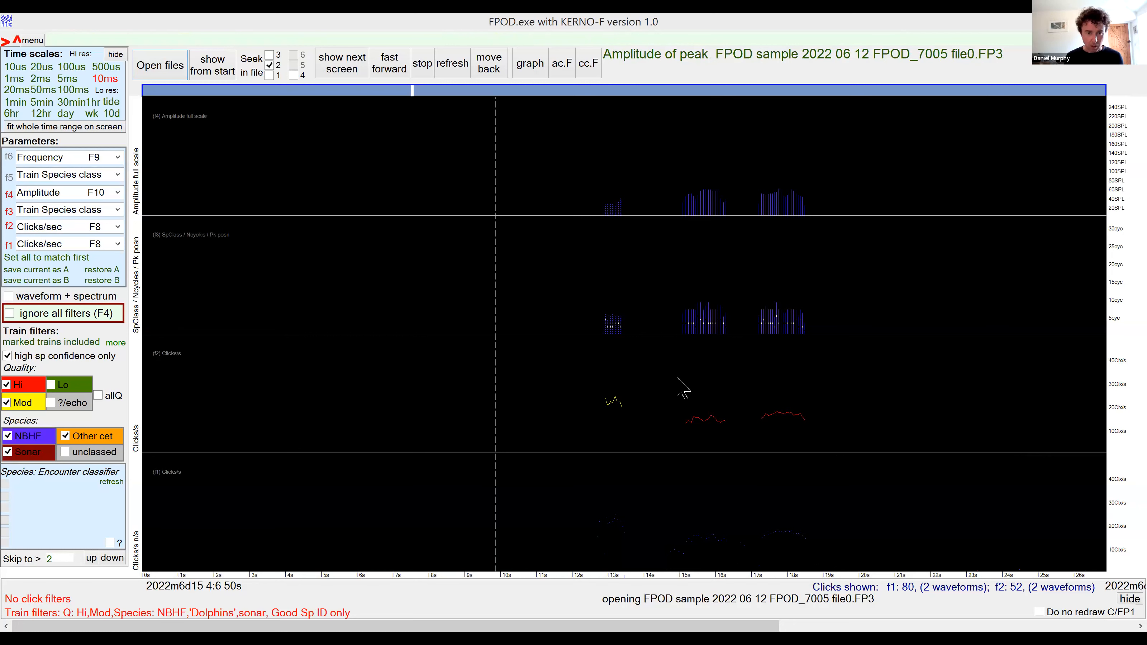
mouse_move(683, 387)
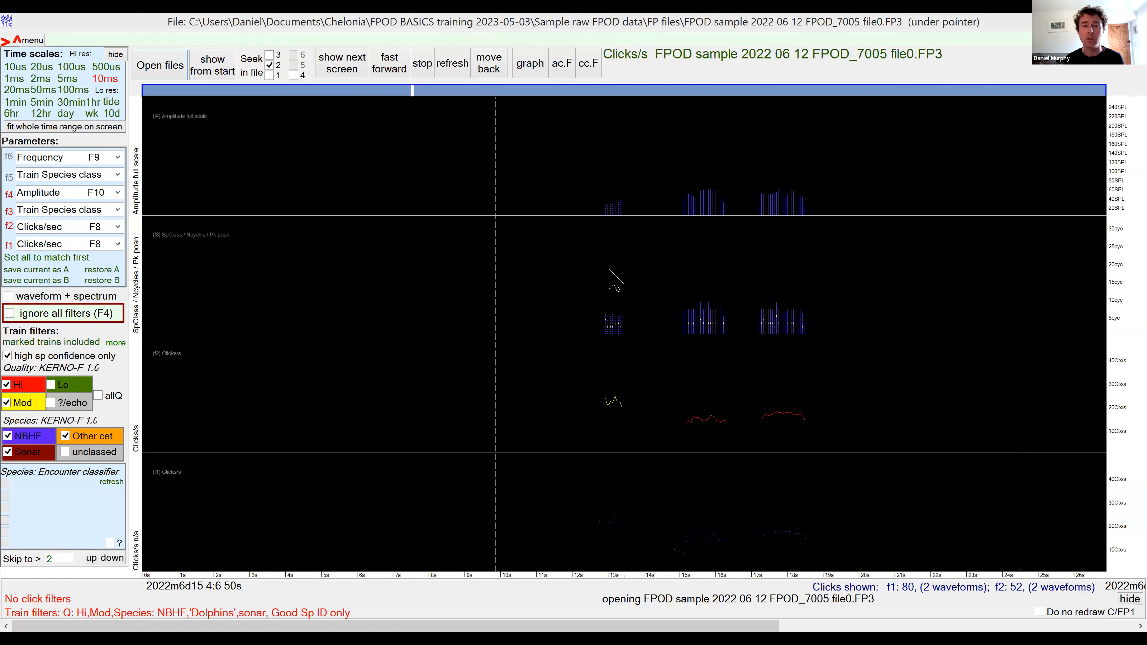
Copy the raw click data shown in file 3's Train Species class graph to the clipboard.
left_click(661, 267)
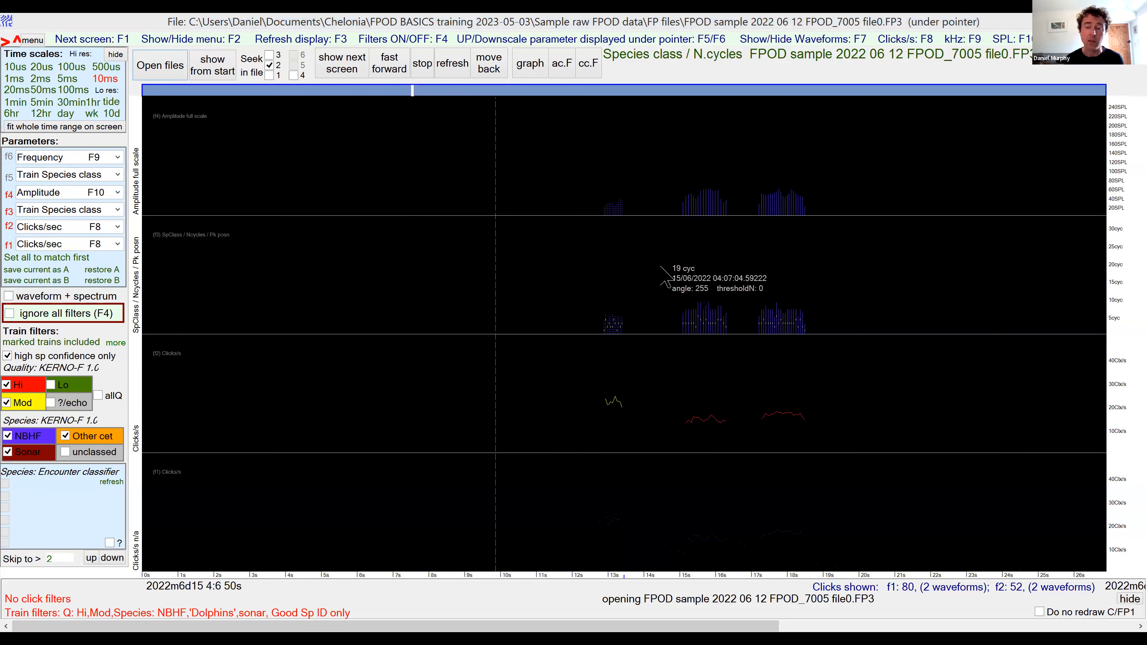
left_click(536, 270)
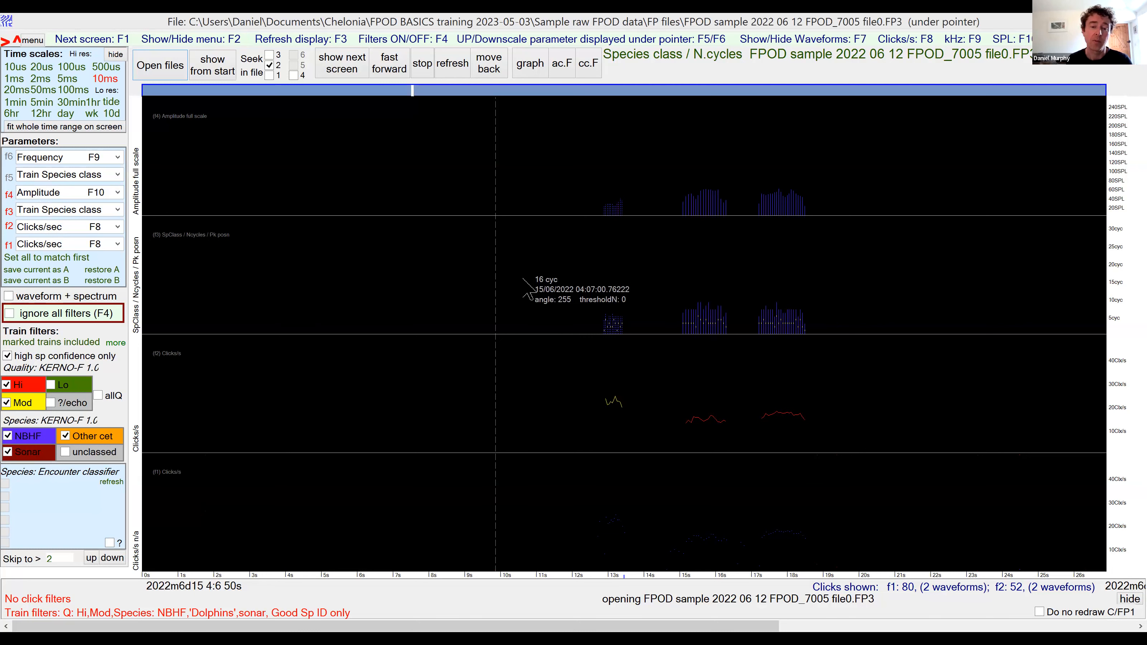
key("ctrl+c")
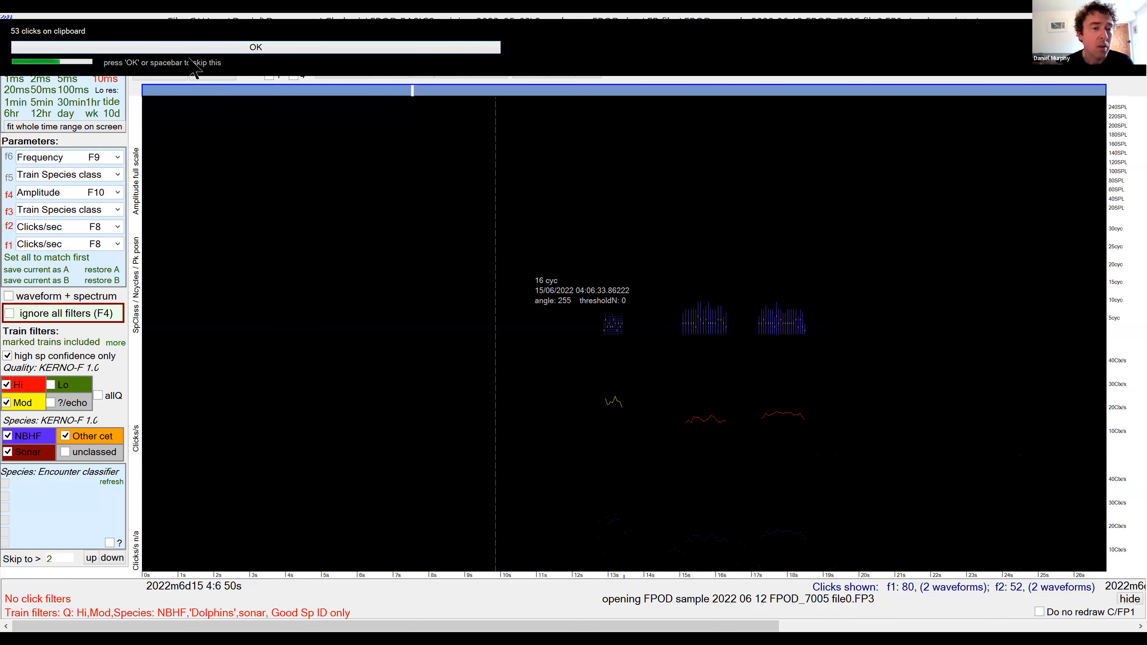
Save a comment file of the current file, position and display settings as "demo porpoise example" in the FP files folder.
right_click(523, 294)
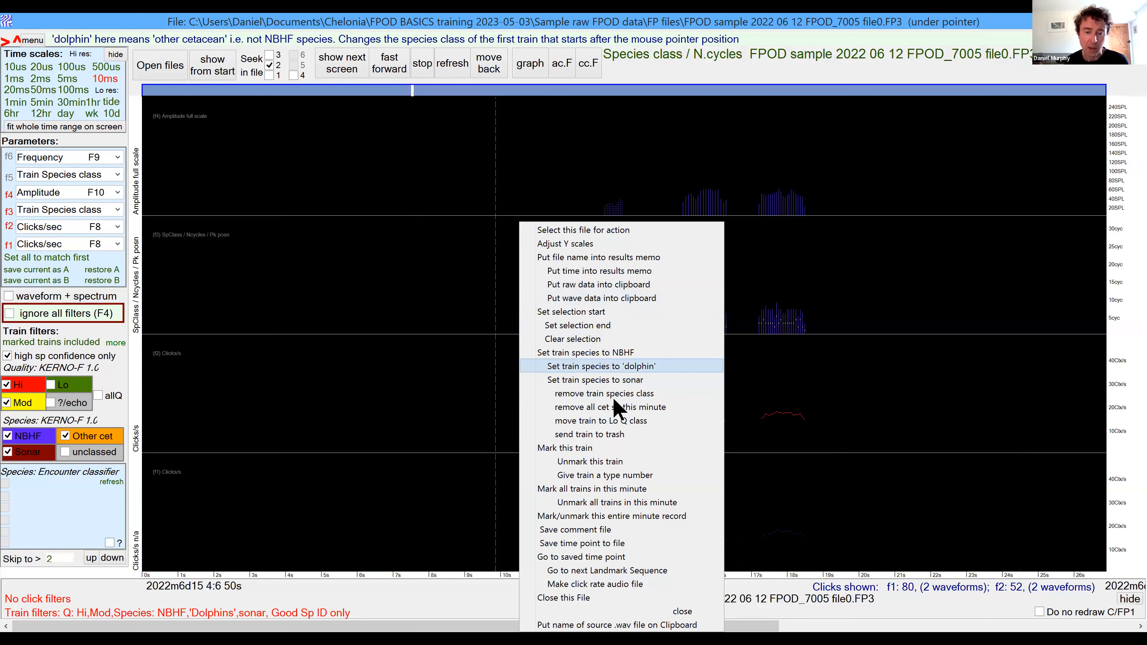
left_click(613, 526)
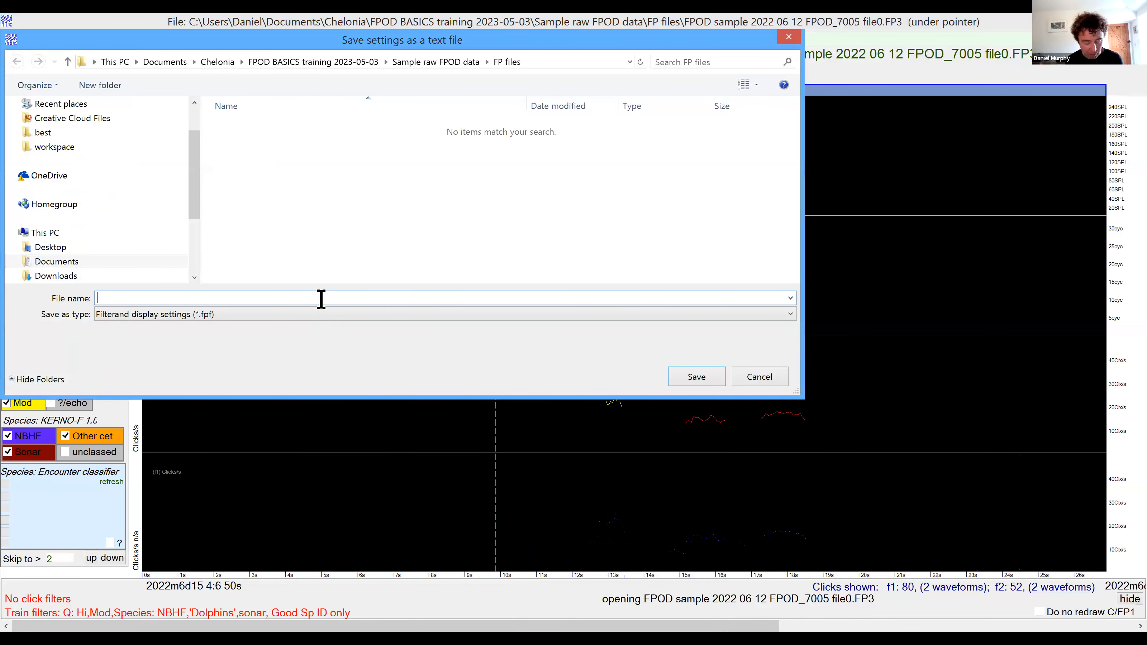
type("demo")
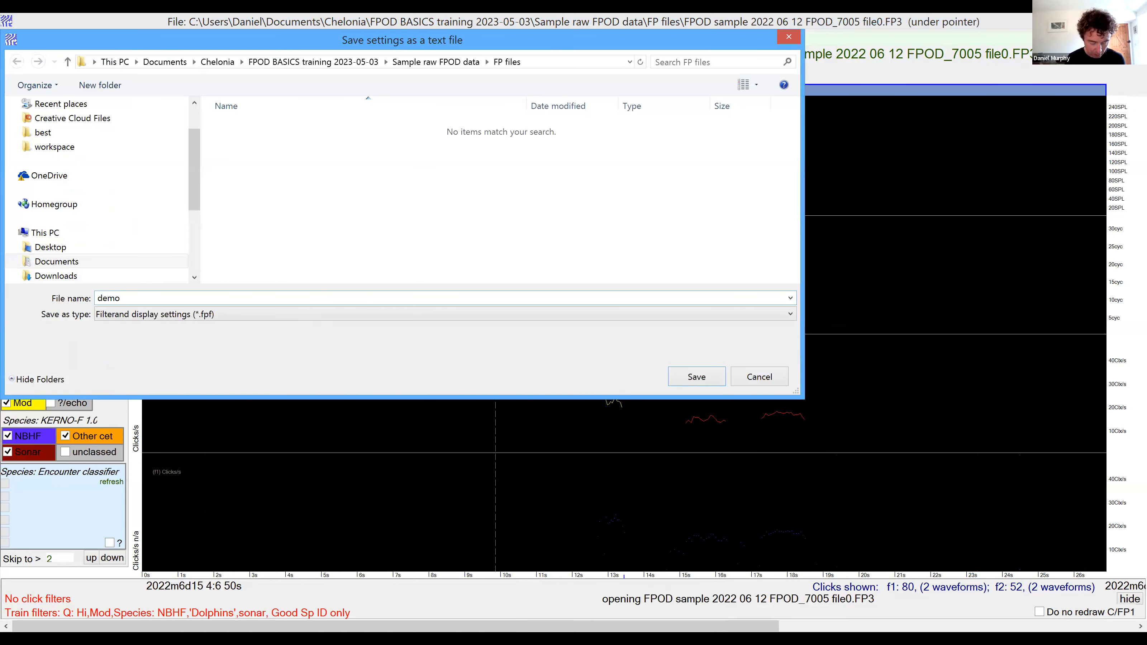
type(" porpoise")
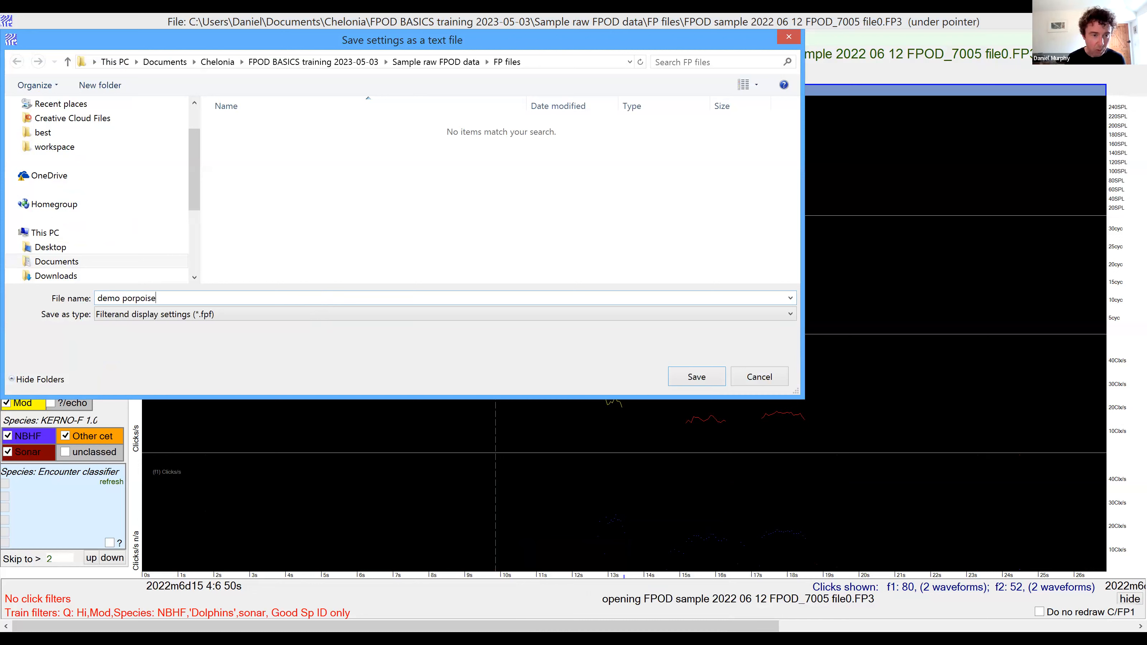
type(" example")
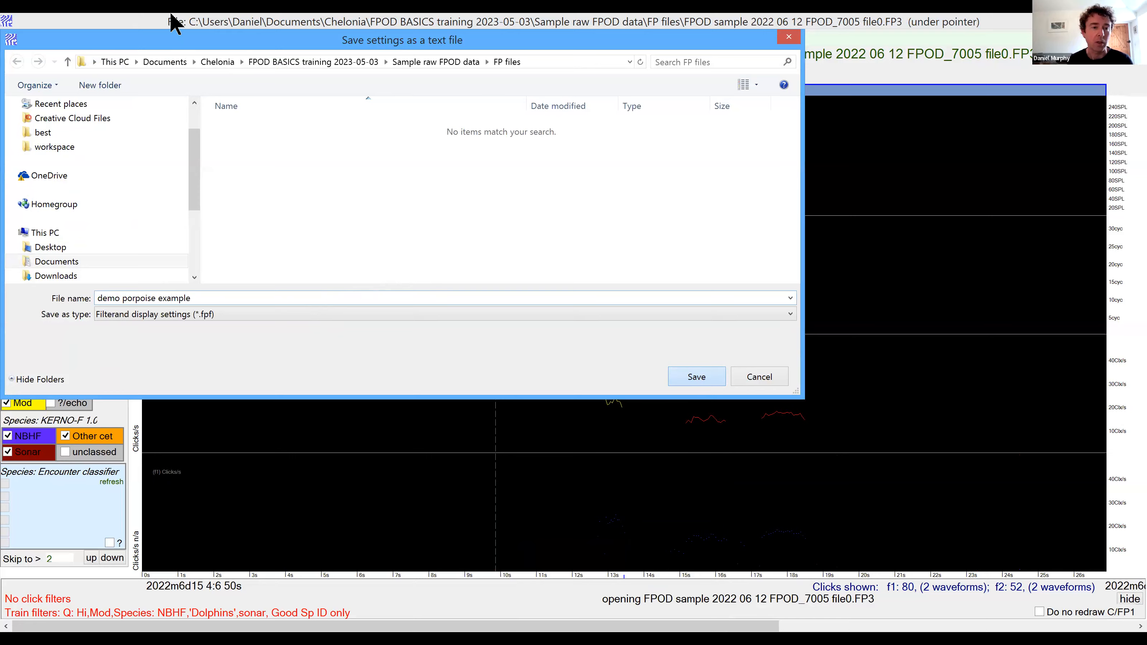
key("Return")
Close all open files and load the saved settings from demo porpoise example.fpf.
left_click(234, 109)
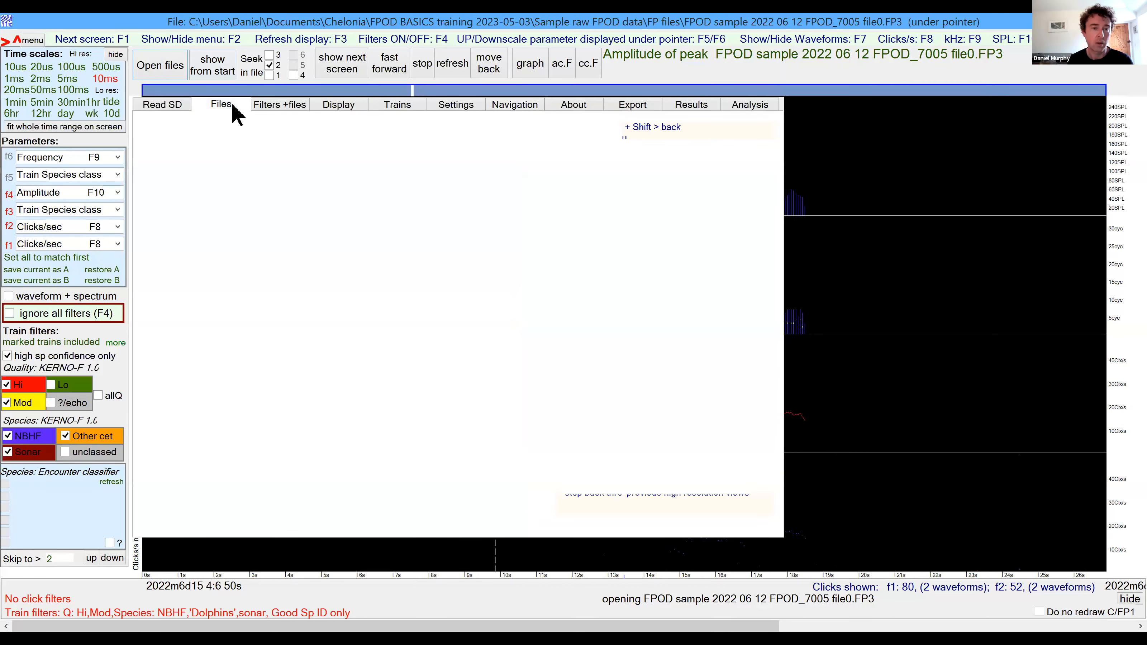
left_click(436, 128)
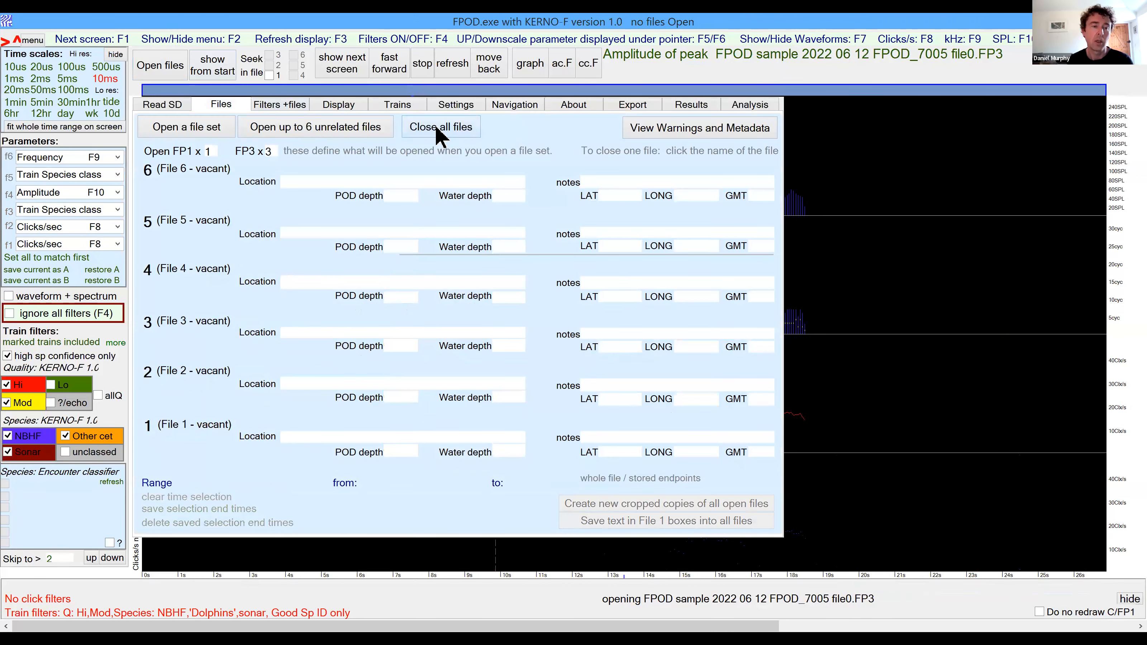
left_click(286, 105)
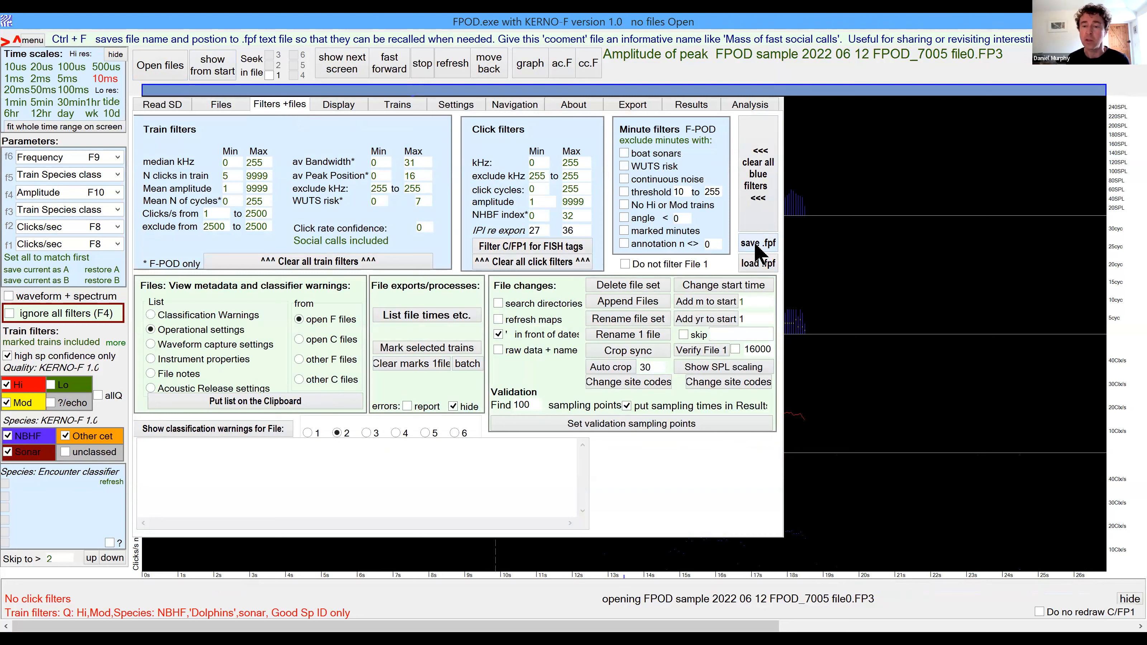
left_click(755, 267)
left_click(263, 131)
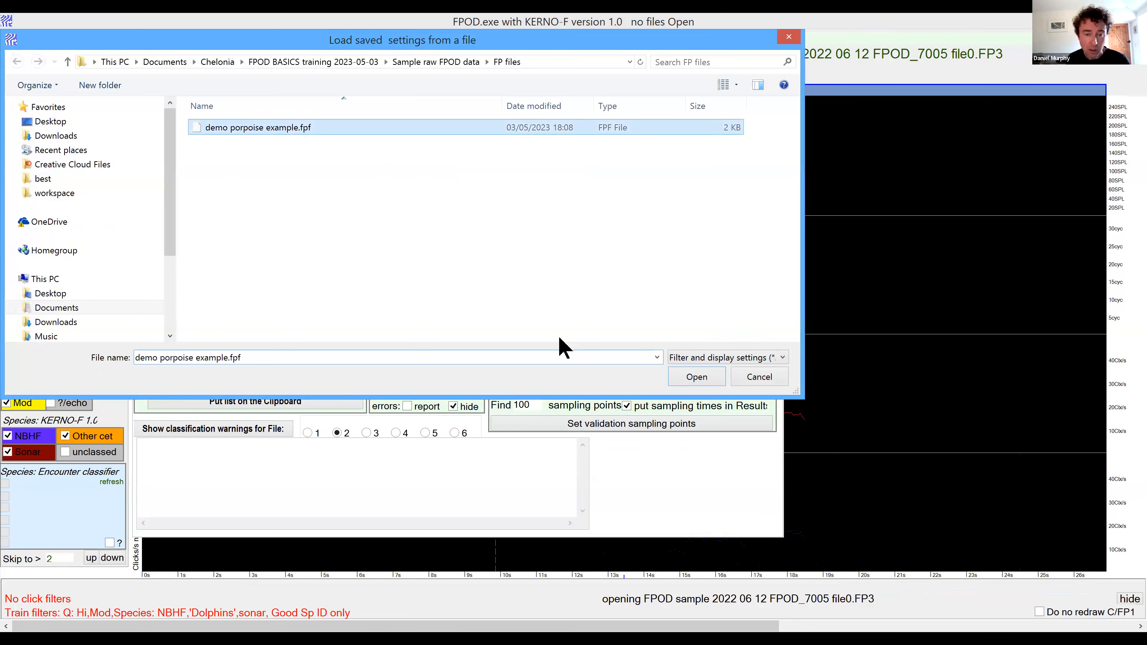
key("Return")
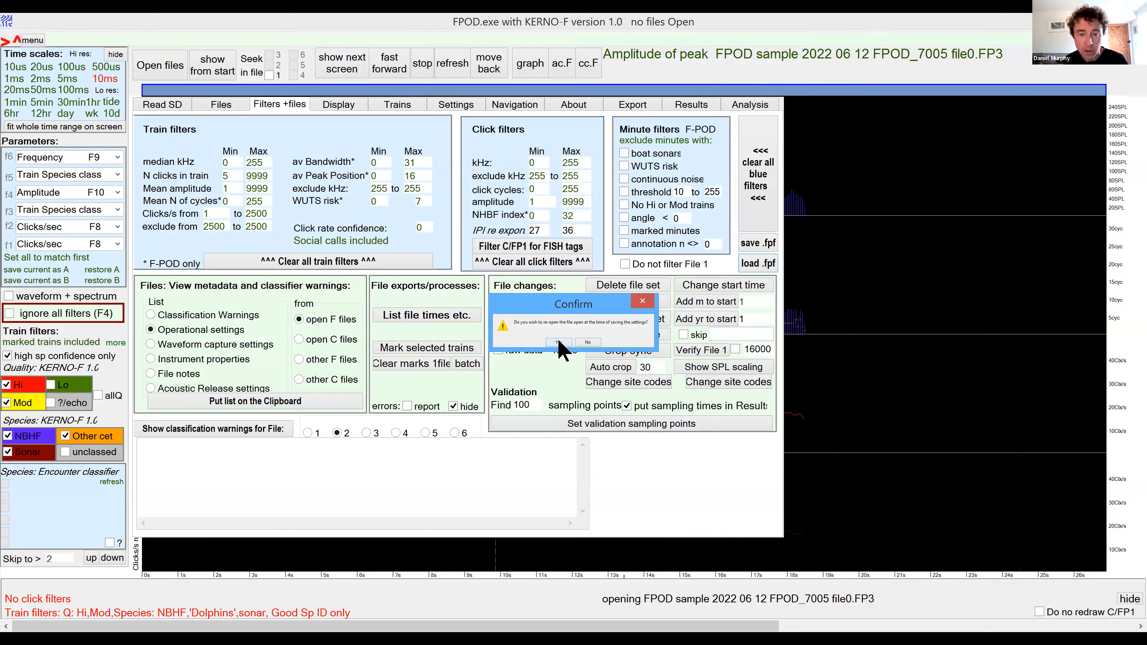
Reopen the file set of FPOD sample 2022 06 12 FPOD_7005 file0.FP1 and return to the saved display time.
left_click(559, 342)
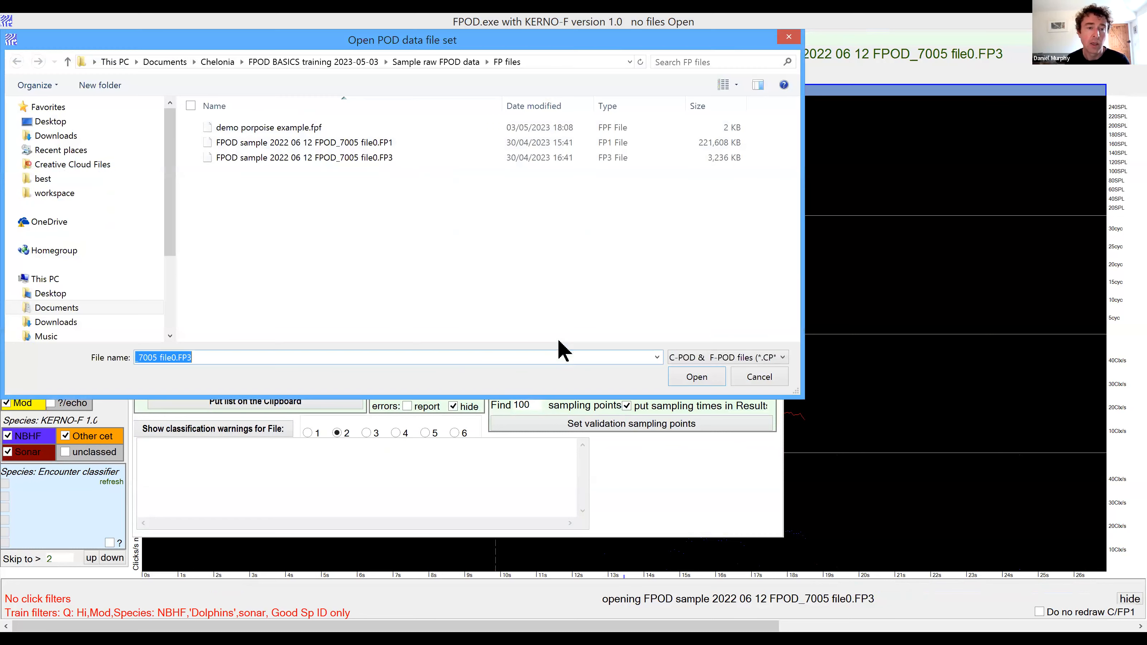
left_click(383, 144)
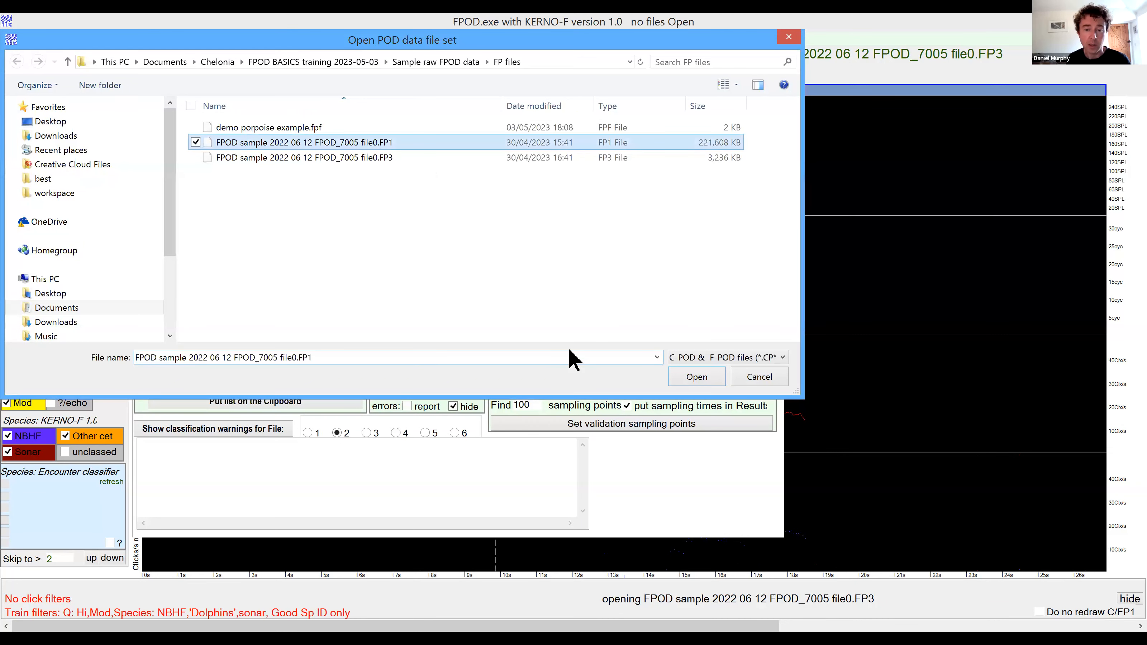
key("Return")
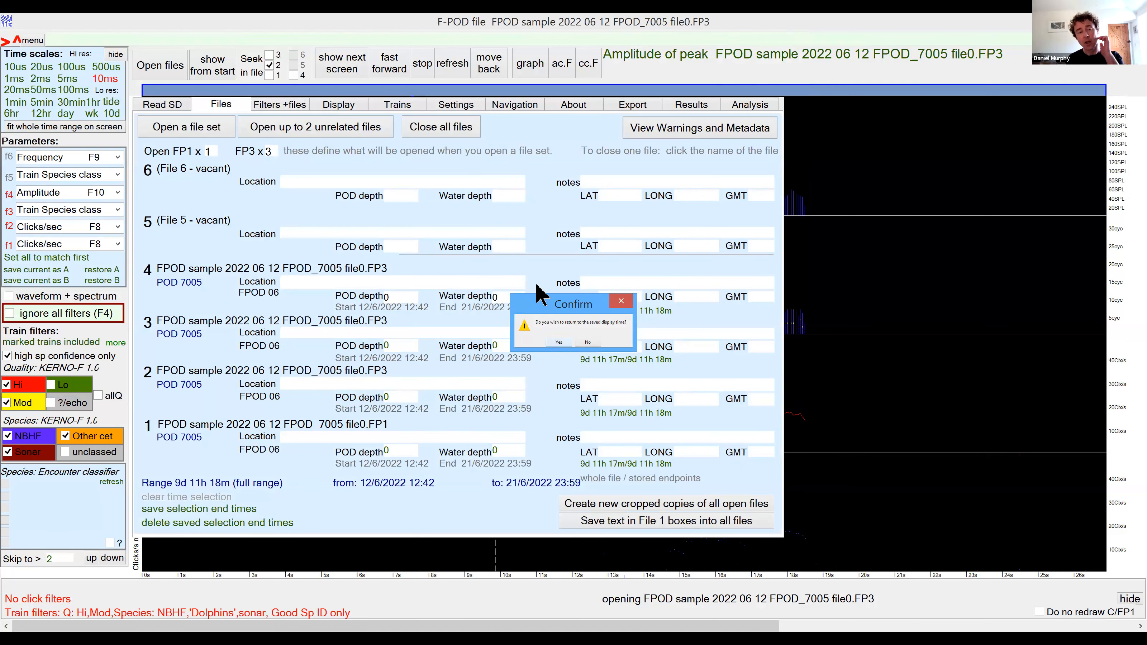
key("Return")
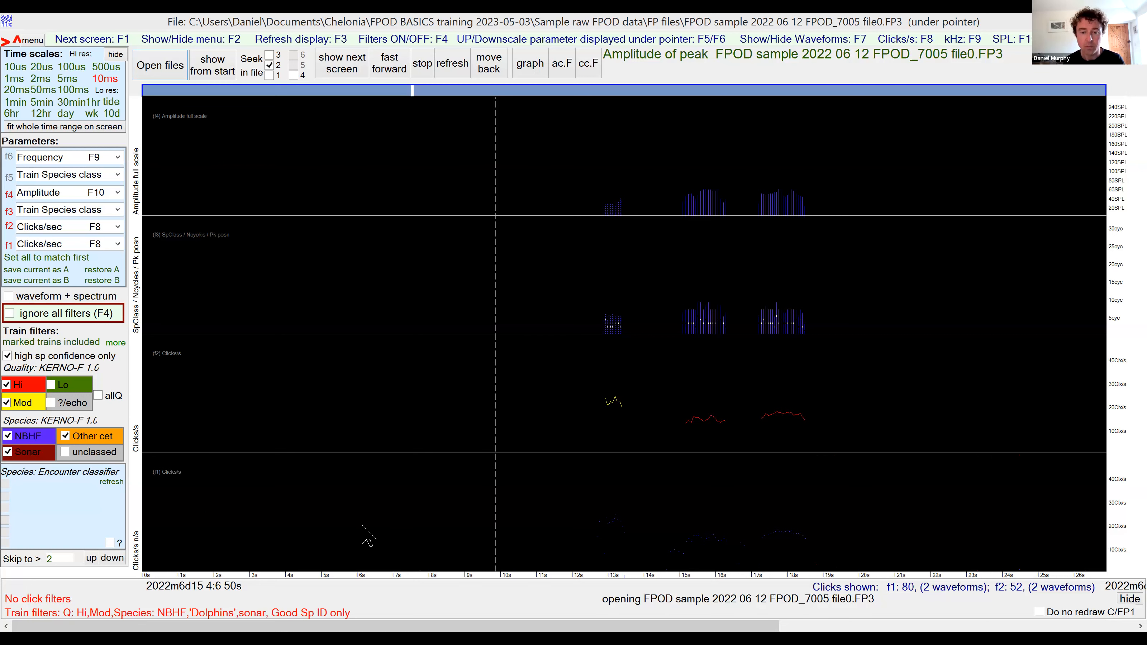
mouse_move(369, 536)
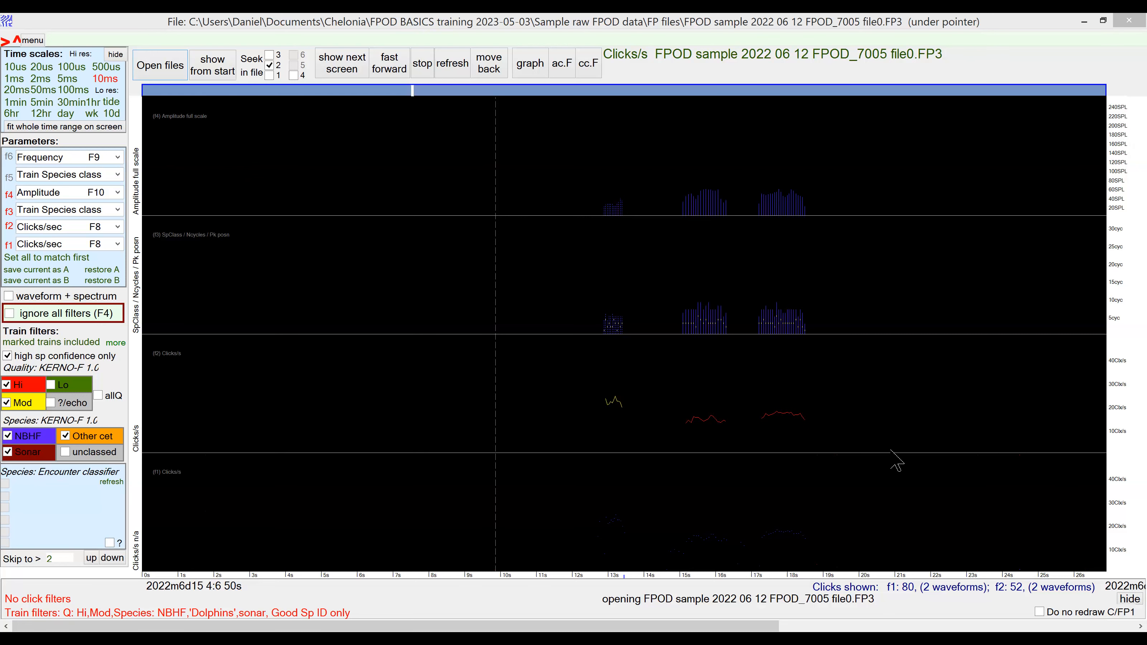
mouse_move(890, 450)
mouse_move(724, 47)
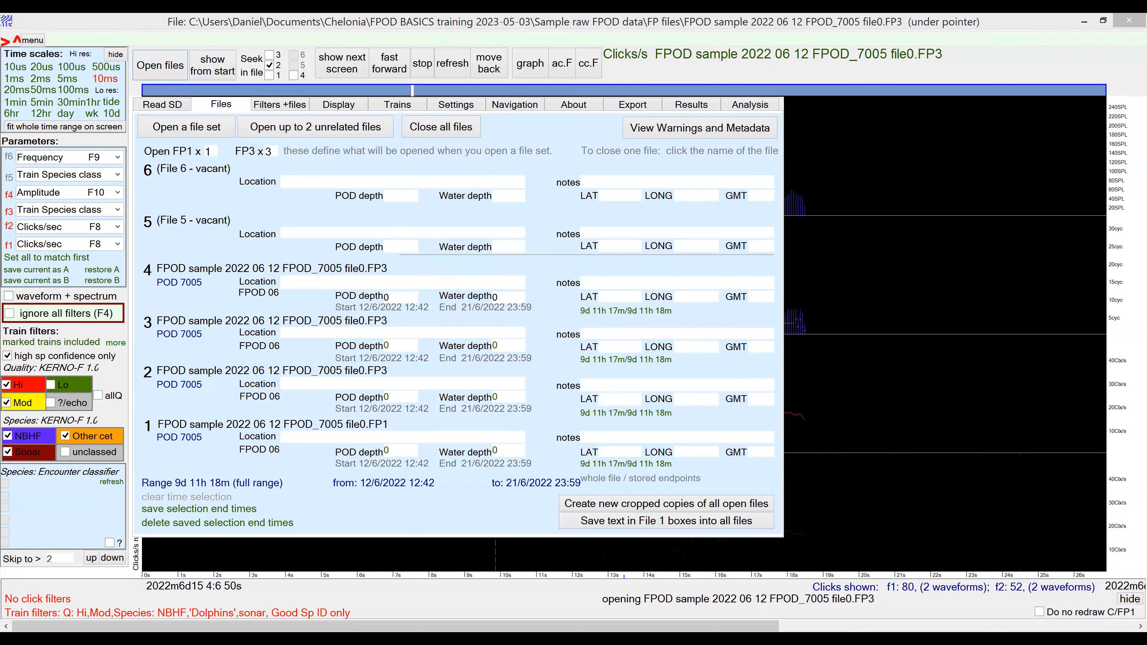
left_click(654, 113)
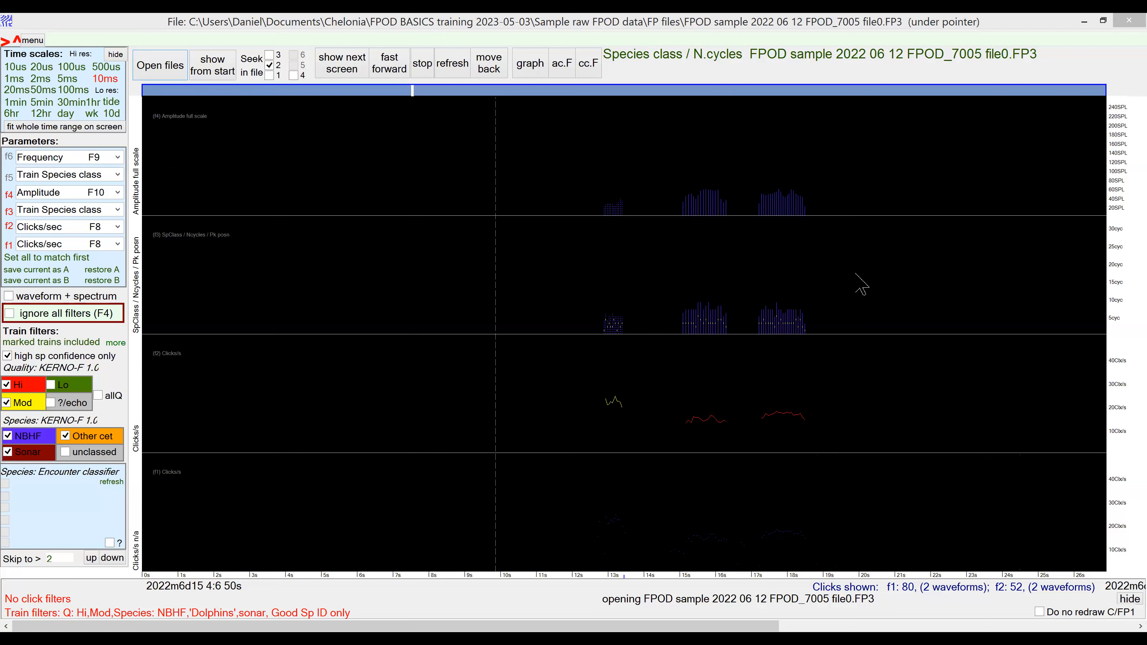
left_click(862, 284)
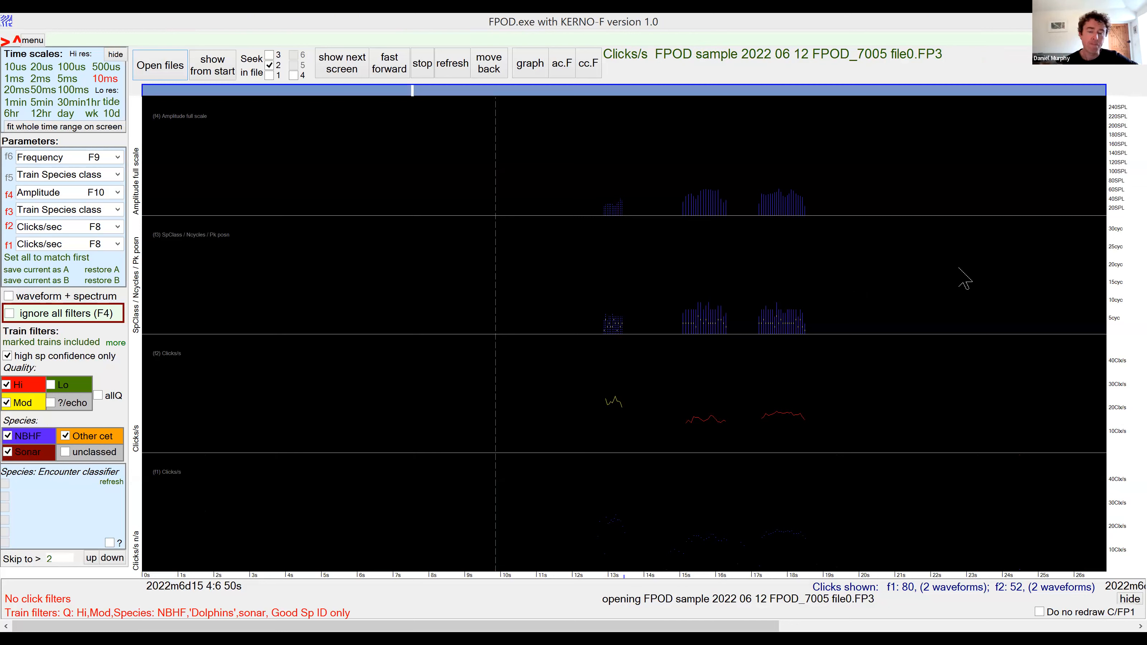
mouse_move(964, 281)
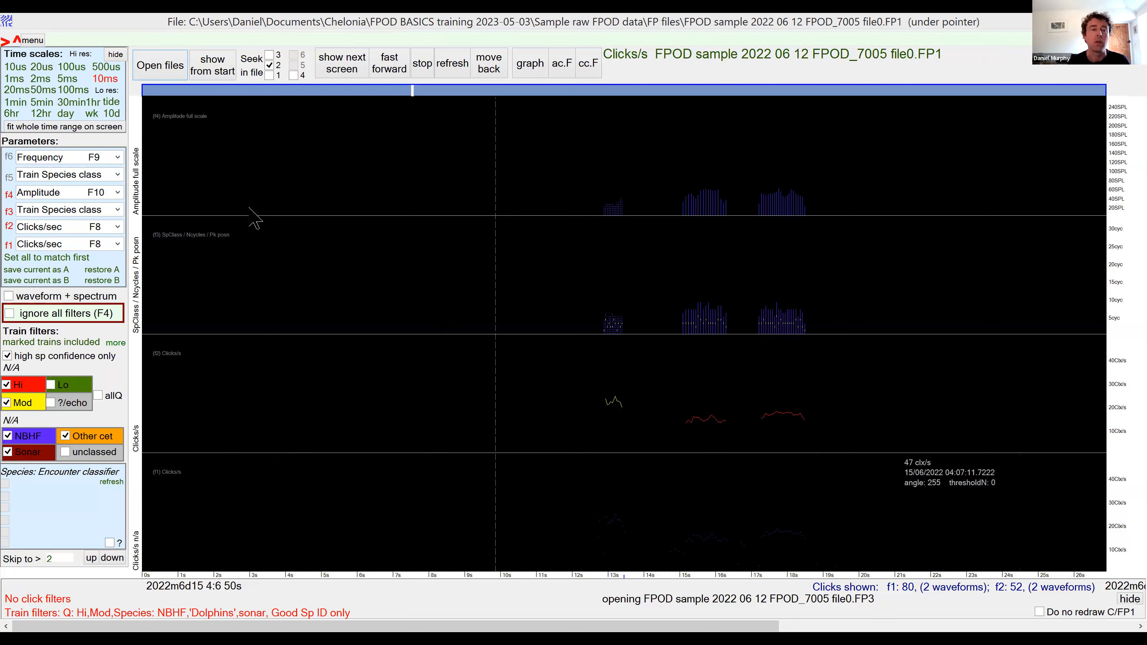
Close the FP3 files loaded as files 4 and 3.
left_click(206, 20)
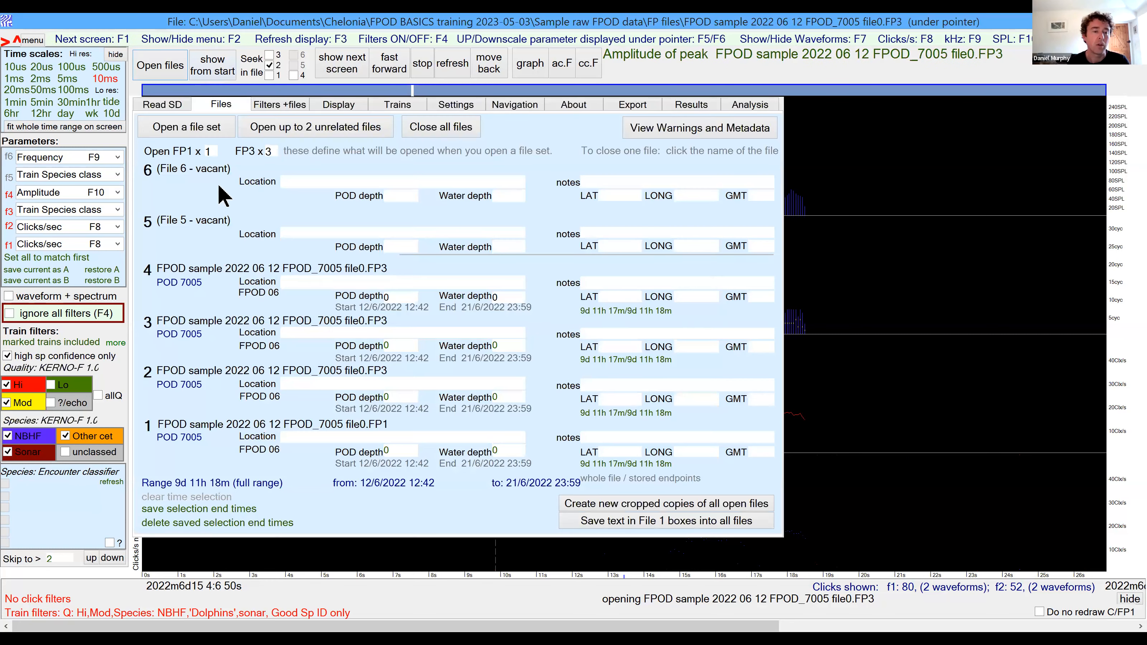
left_click(210, 266)
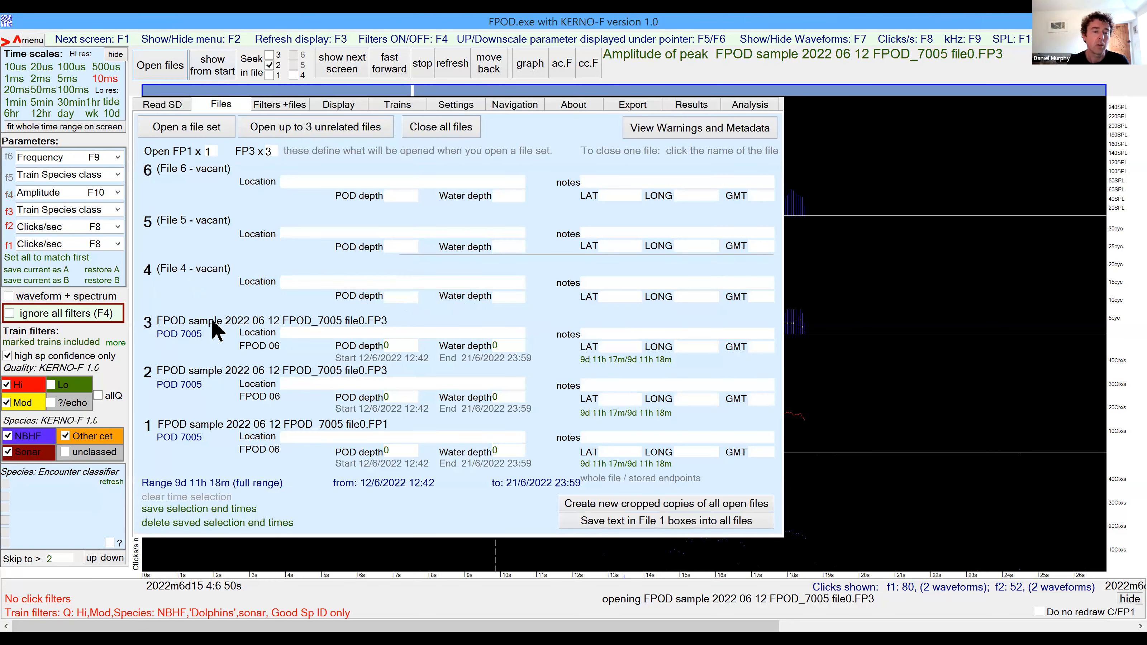
left_click(212, 321)
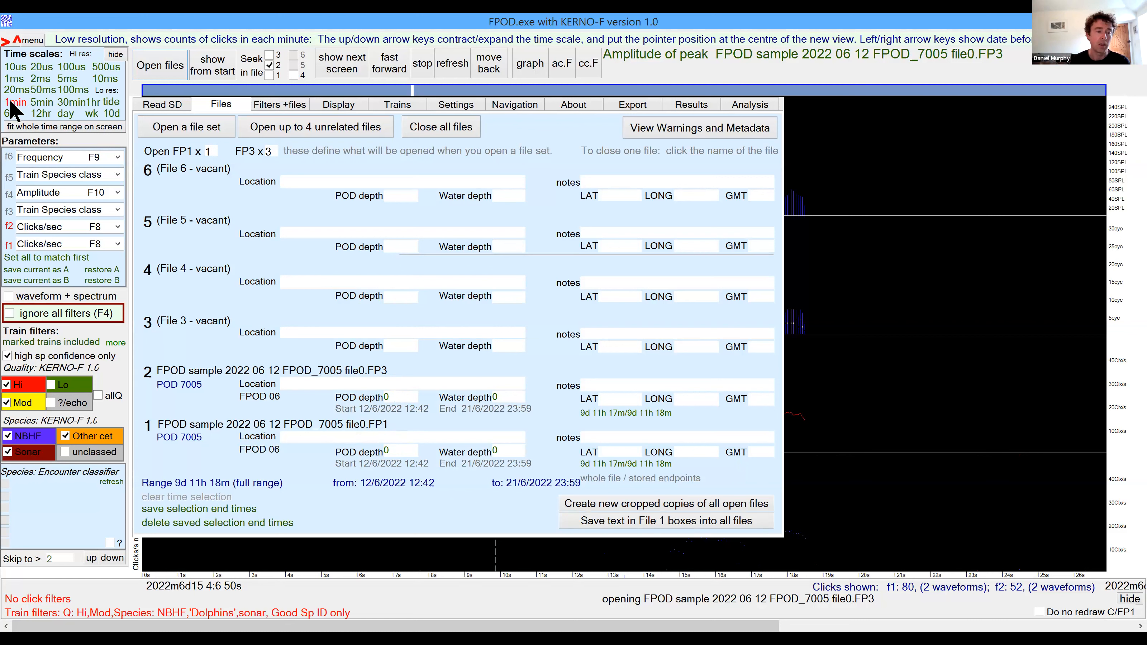
Set the parameters of files 2 and 1 to Amplitude and show the data from the start at the 1min scale.
left_click(117, 227)
left_click(57, 252)
left_click(118, 244)
left_click(59, 269)
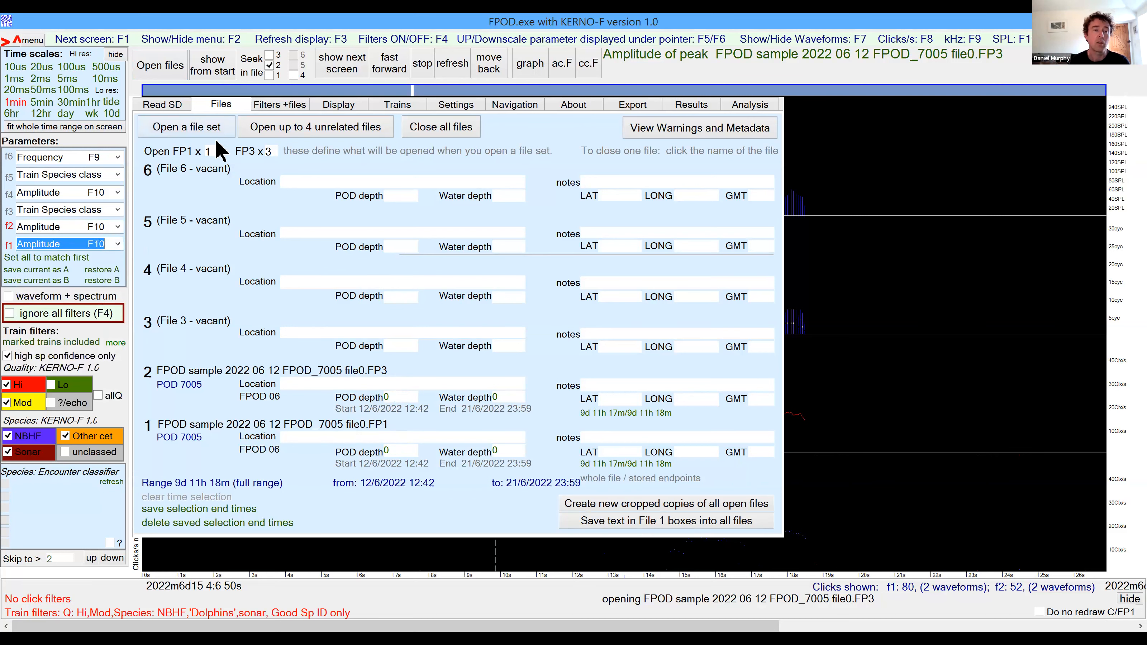
left_click(209, 63)
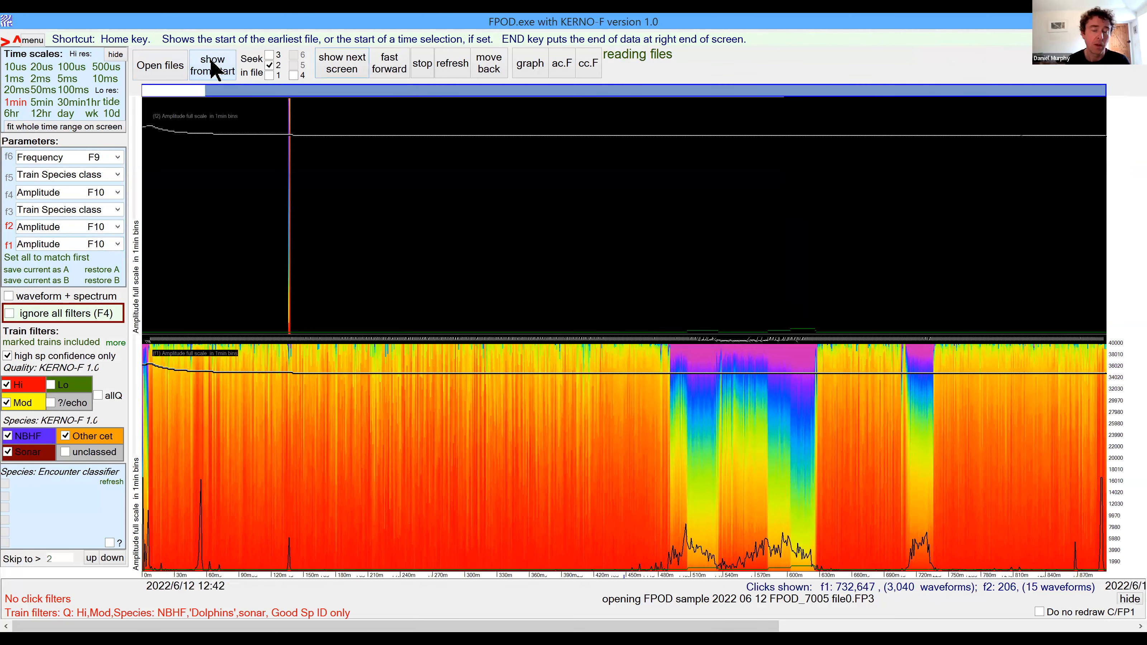
Shift the 1min Amplitude view to begin at 12/6/2022 13:53 and return to the start of the data.
mouse_move(220, 205)
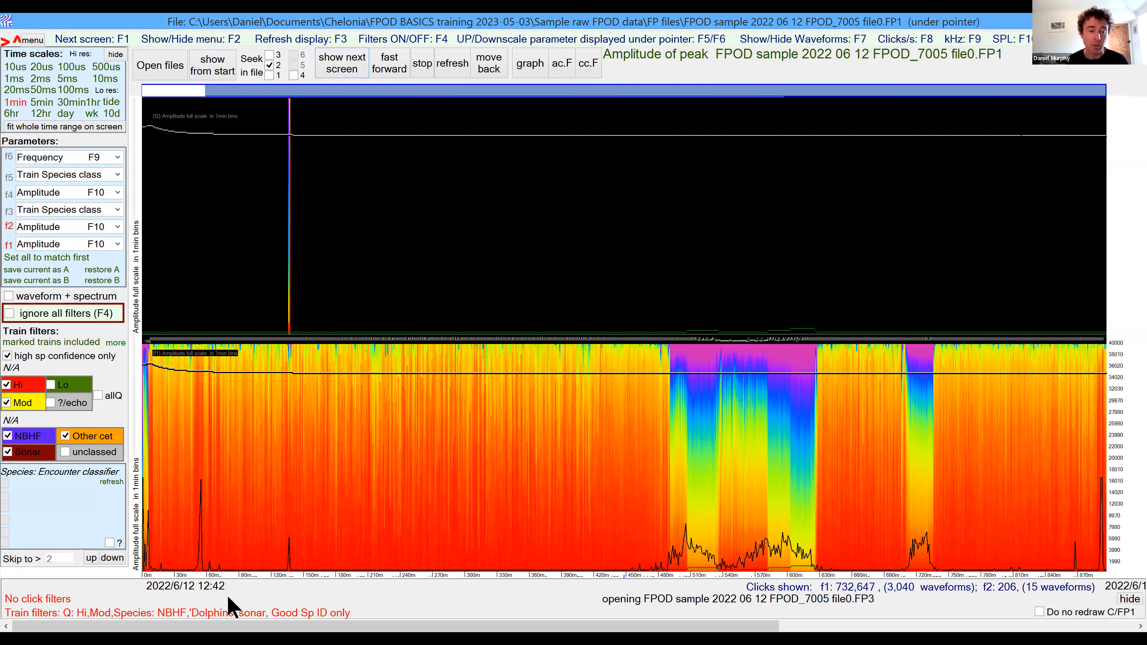
left_click(211, 70)
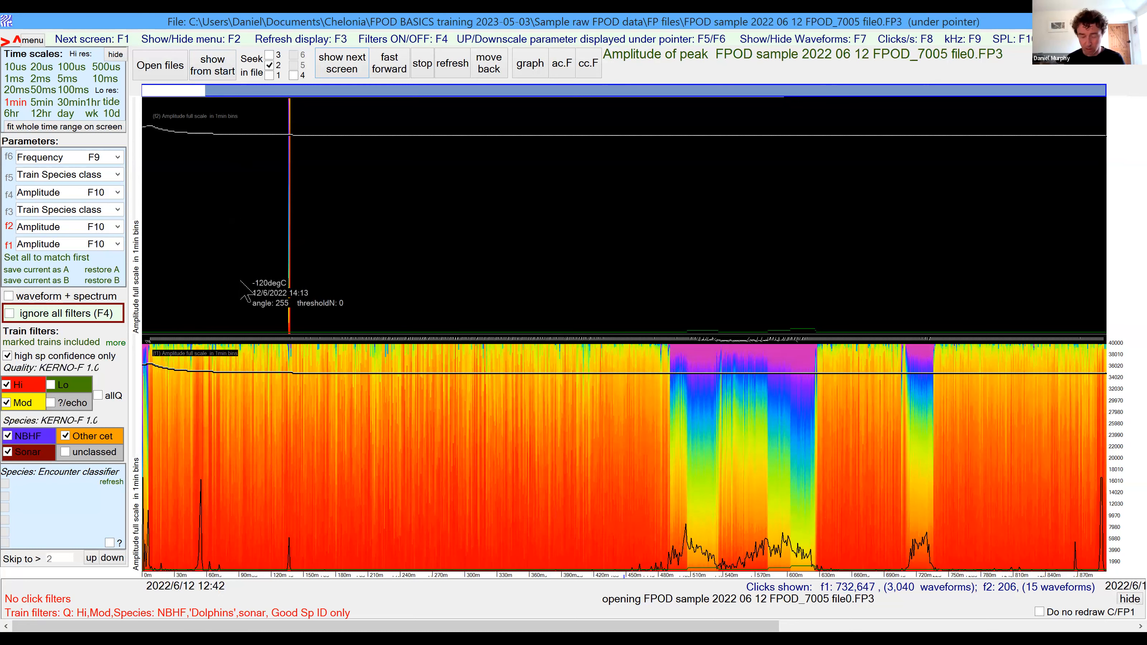
left_click(219, 281)
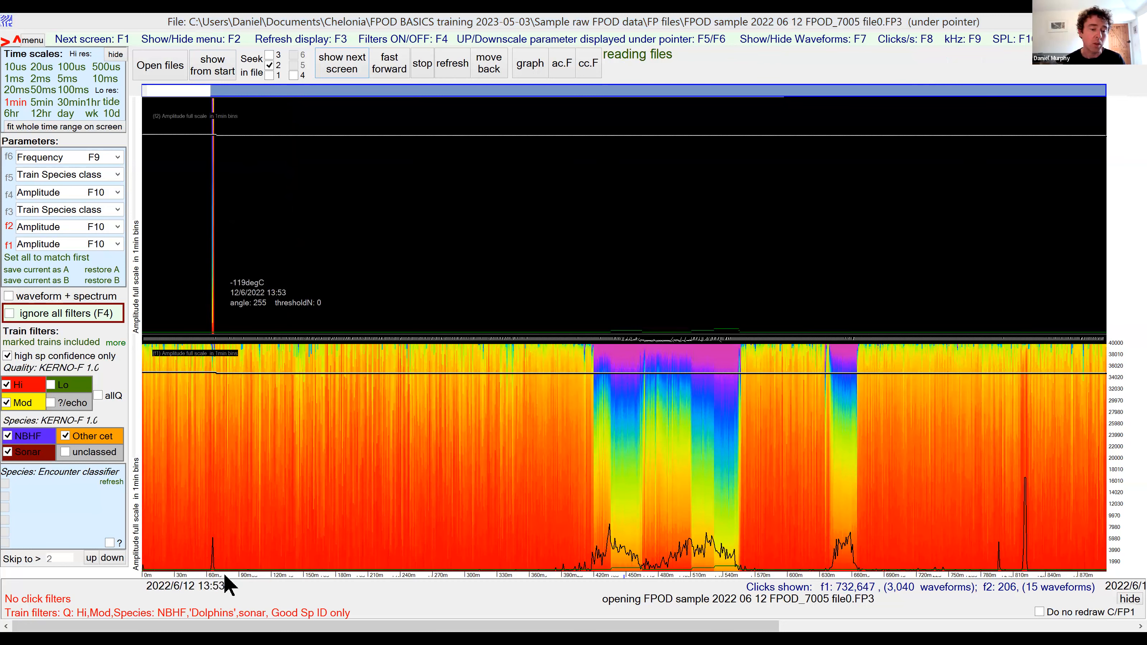
left_click(218, 72)
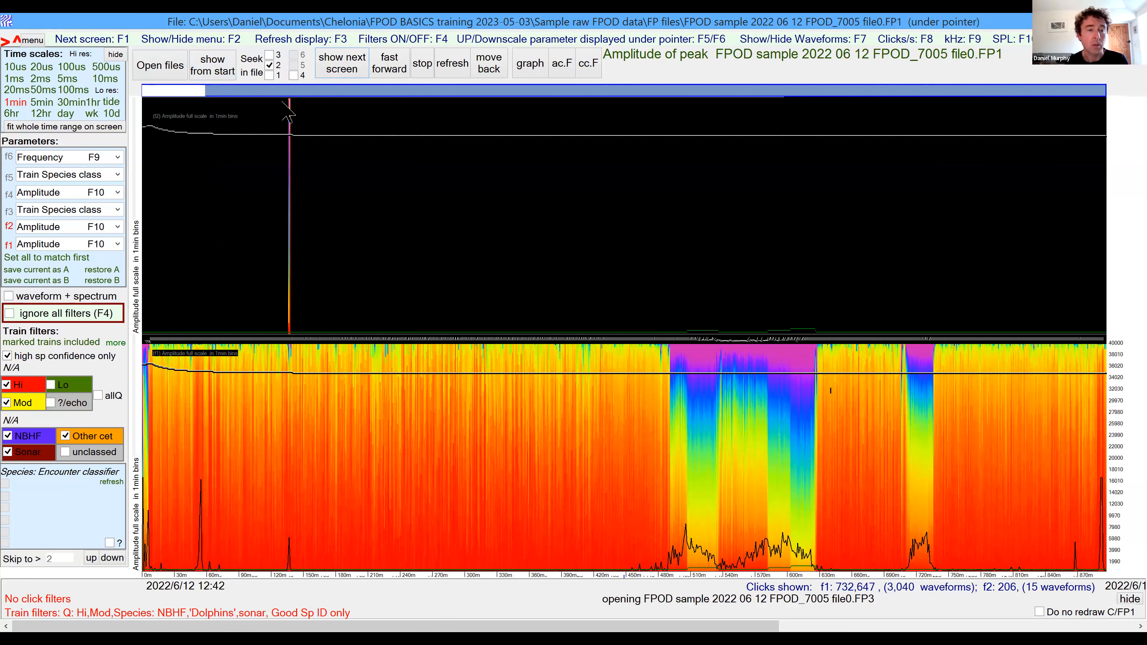
Set the C-POD start date in the SD card reading settings to year 2022, month 6, day 12.
key("F2")
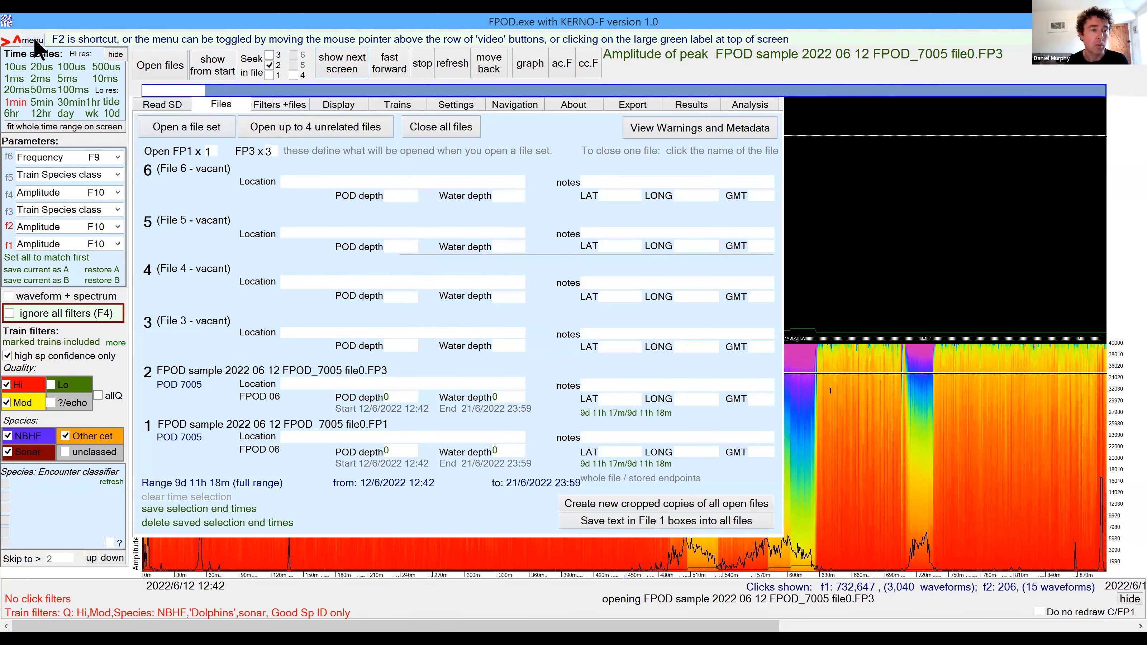
left_click(163, 109)
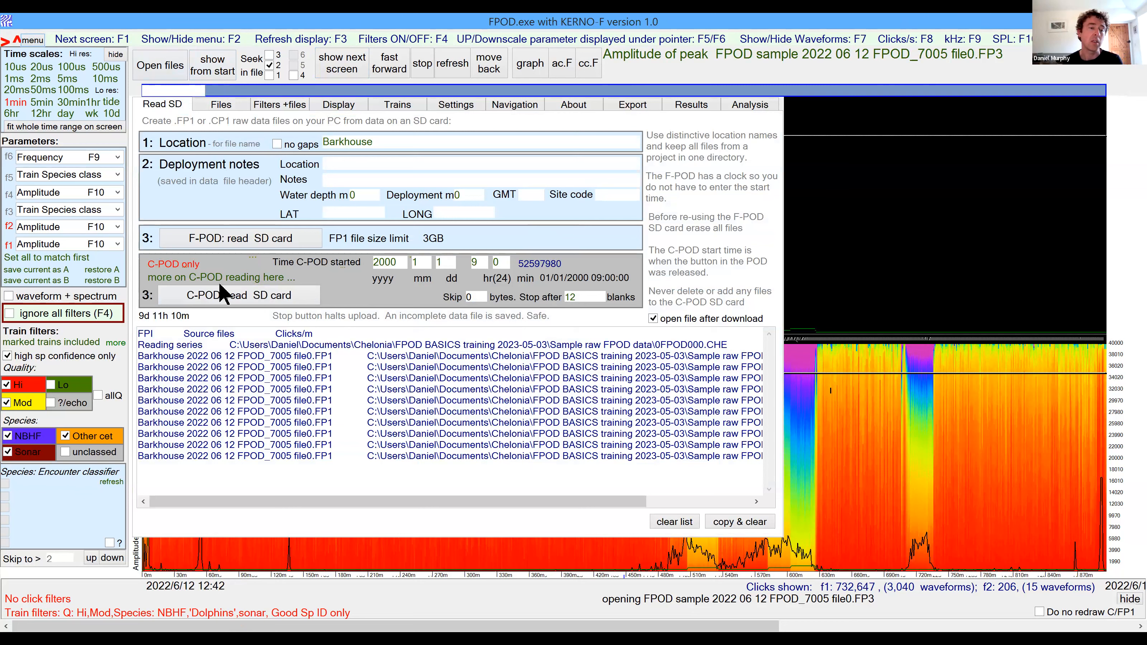
mouse_move(192, 269)
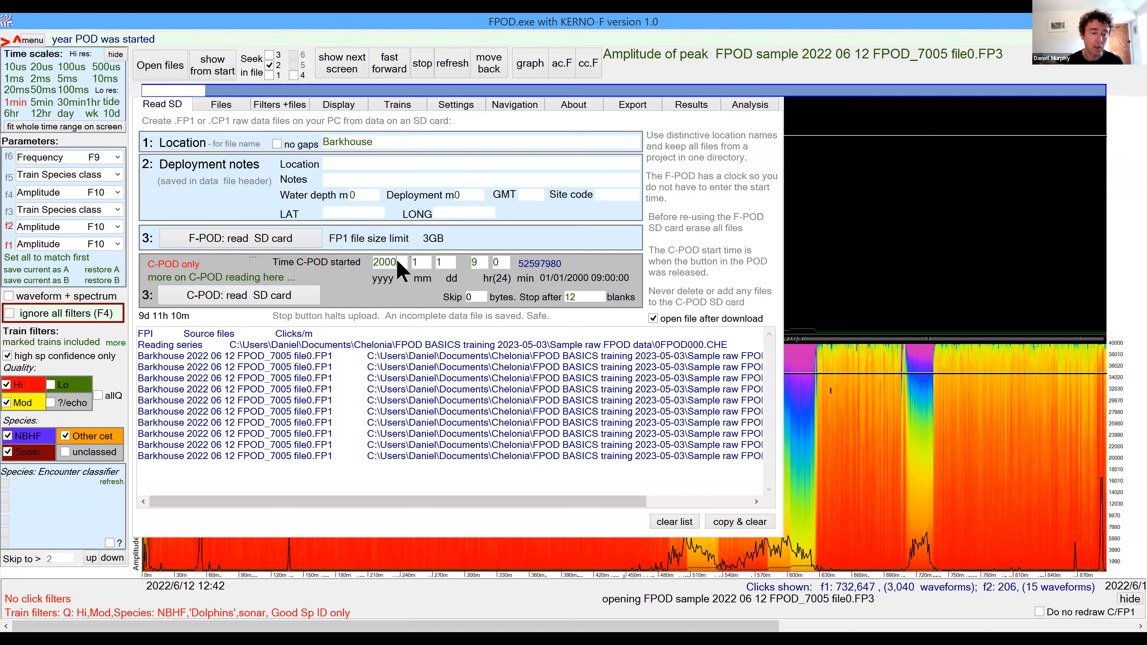
key("BackSpace")
key("BackSpace")
type("22")
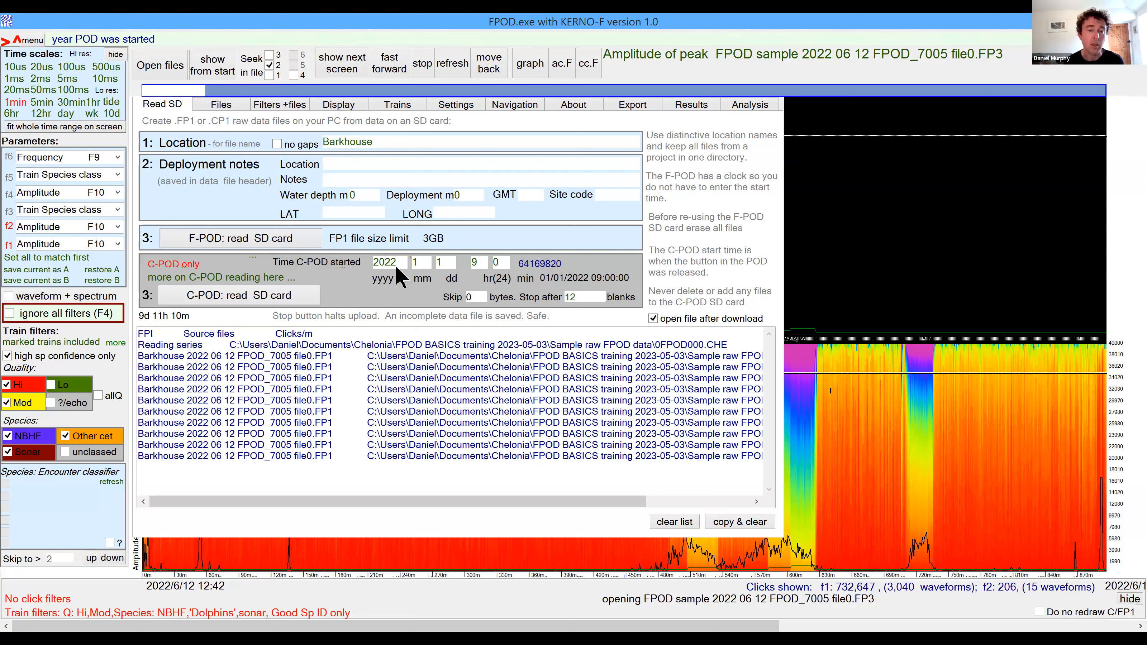
double_click(415, 262)
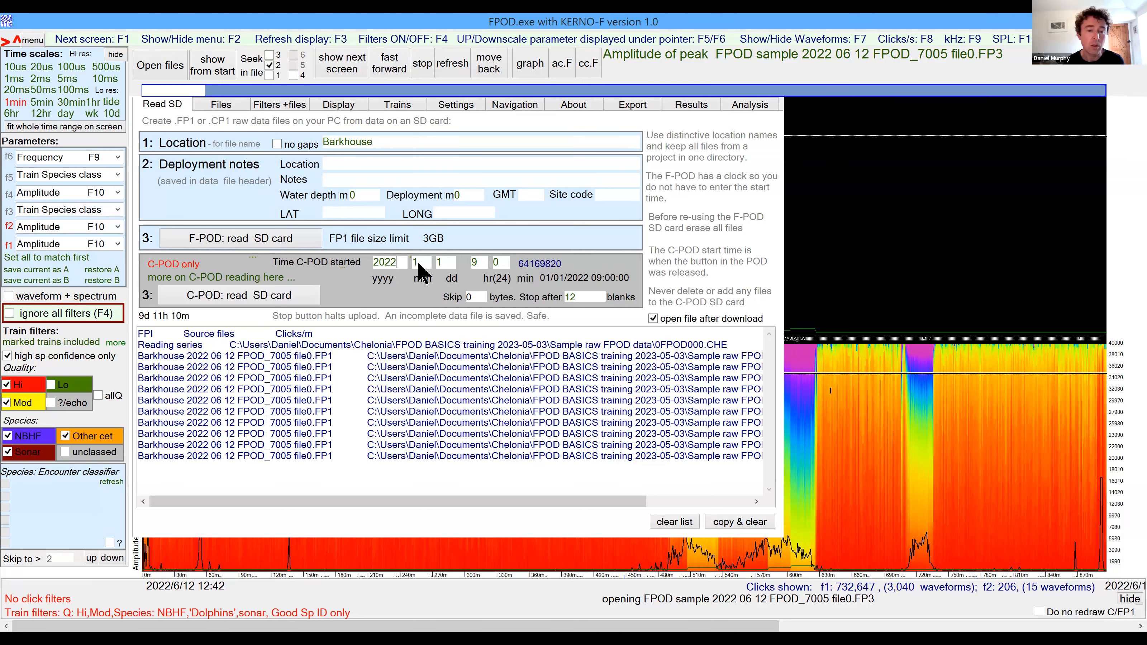
key("BackSpace")
type("6")
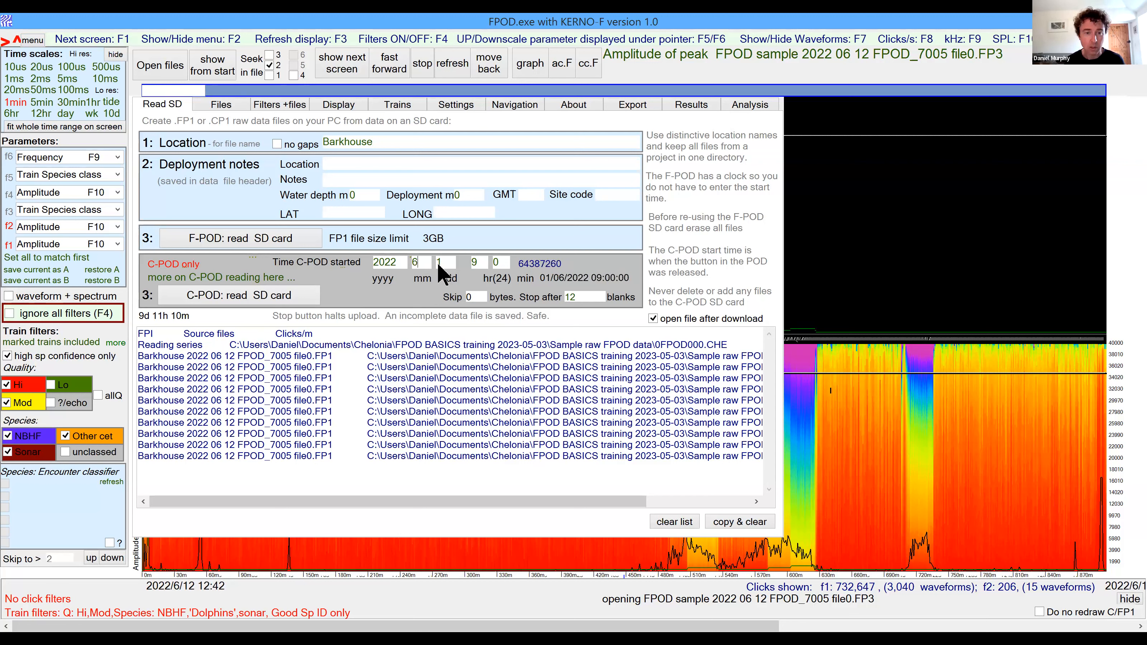
double_click(440, 263)
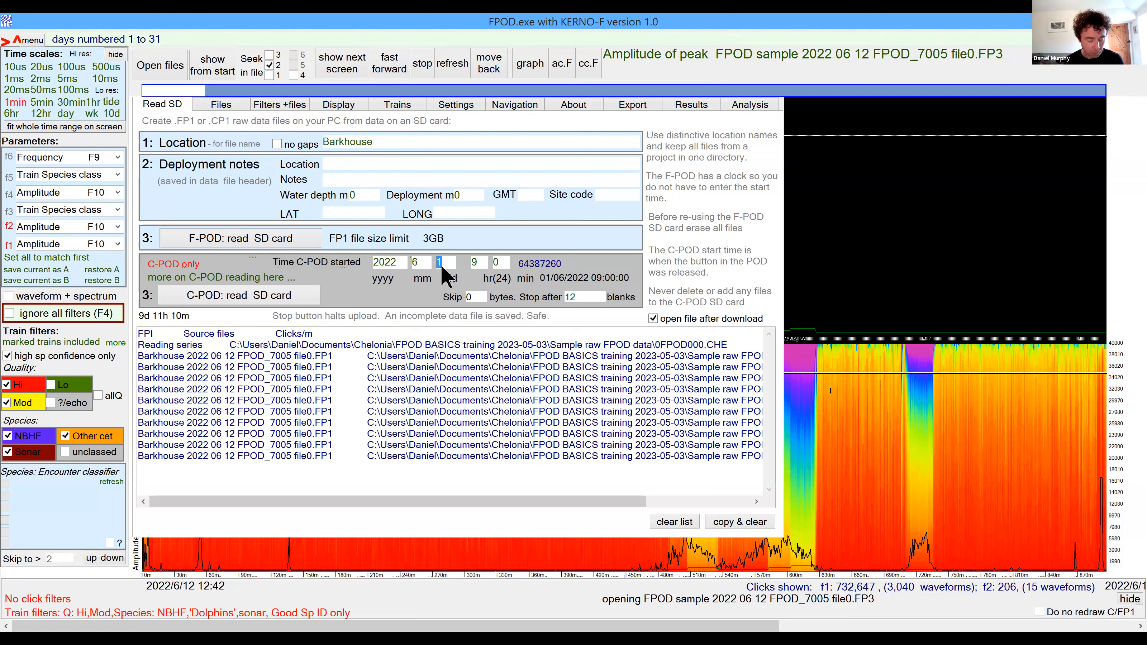
type("12")
Set the C-POD start time to hour 14 and minute 42.
left_click(472, 258)
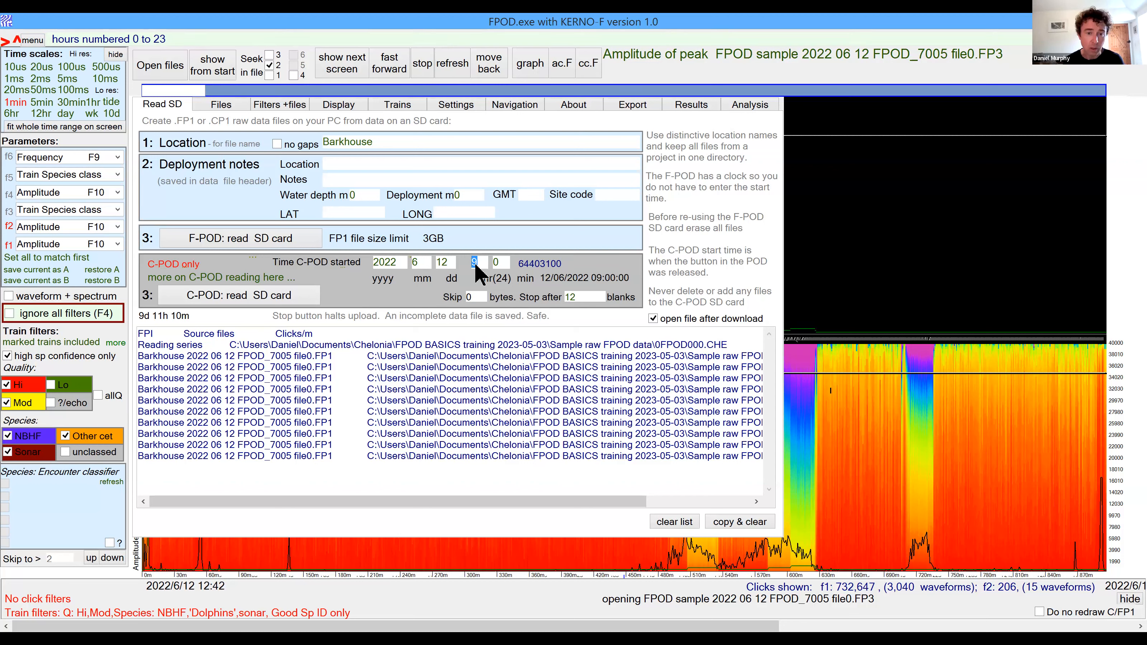
type("14")
key("Tab")
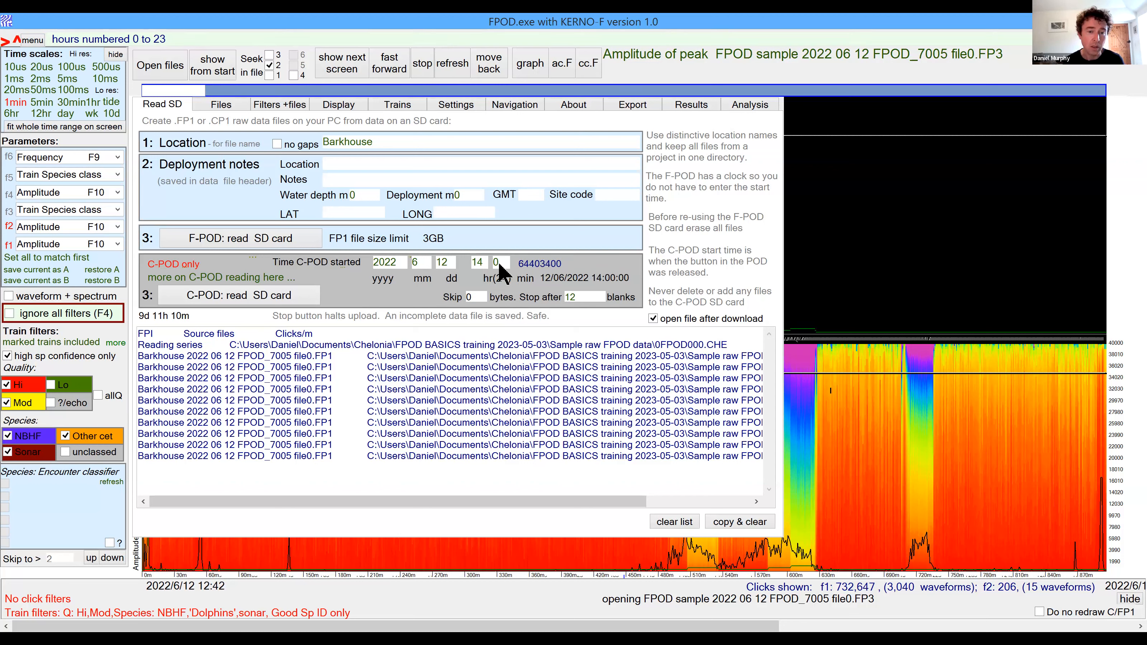
double_click(493, 262)
type("42")
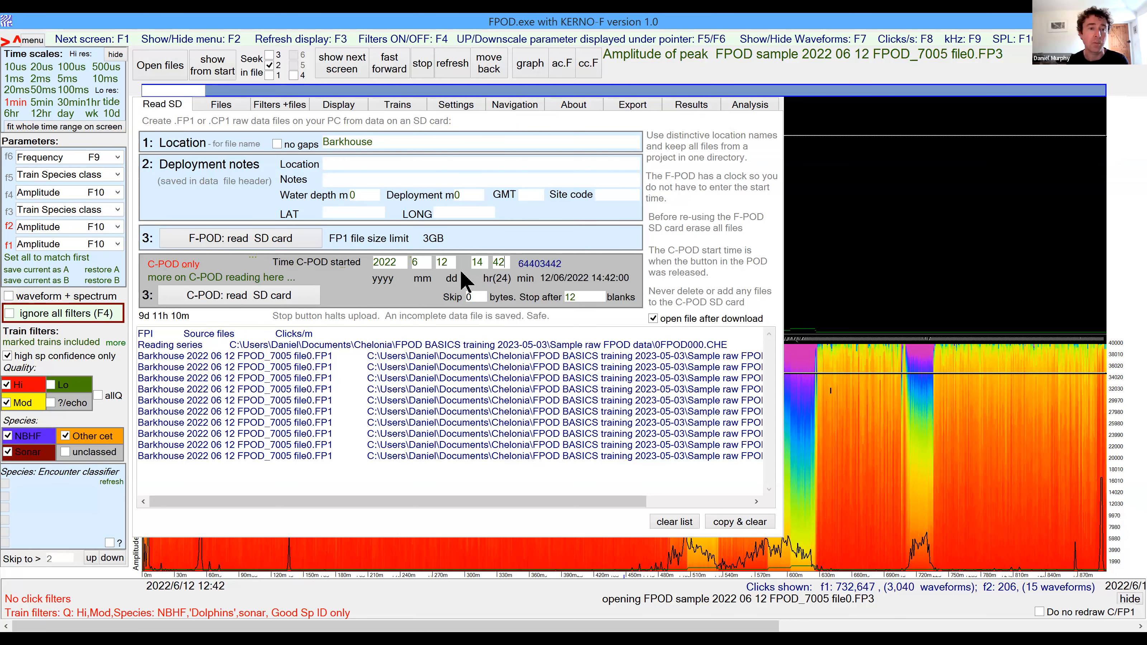
Apply the new start time to all open files and show the data from the start.
left_click(274, 105)
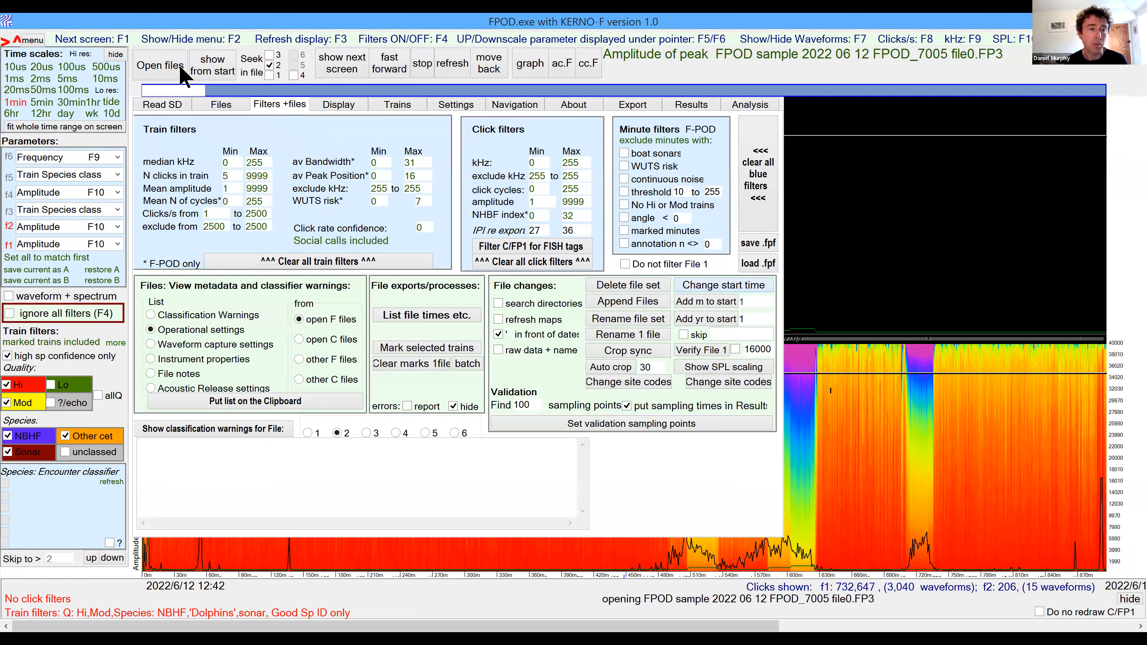
left_click(31, 40)
key("F2")
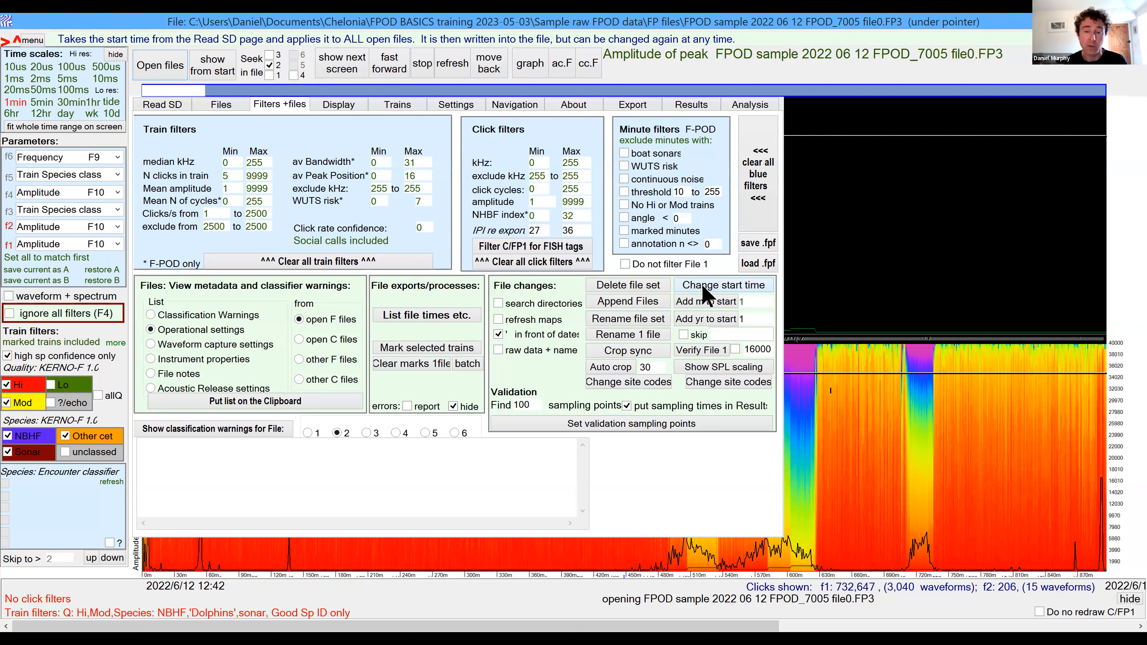
left_click(704, 289)
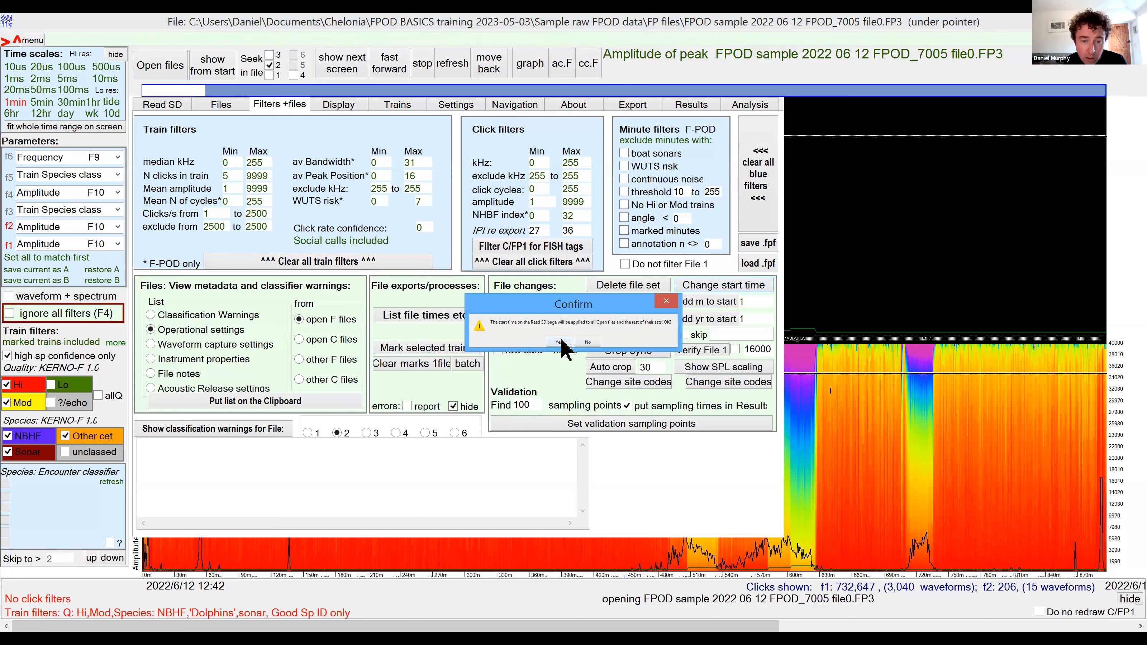
left_click(560, 342)
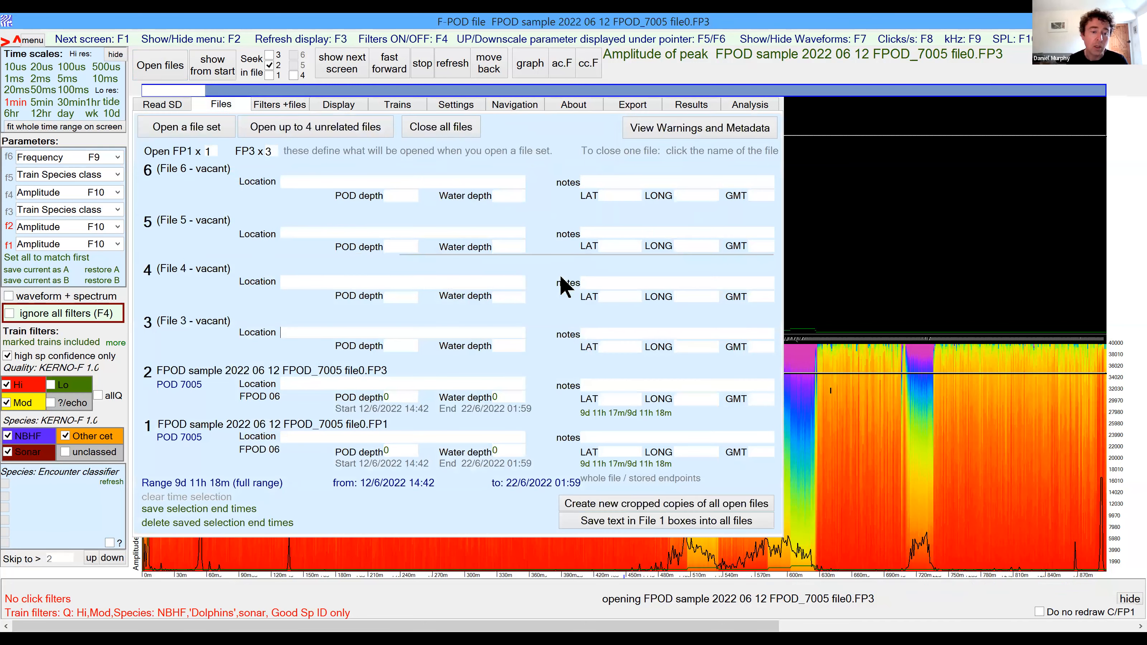
left_click(201, 59)
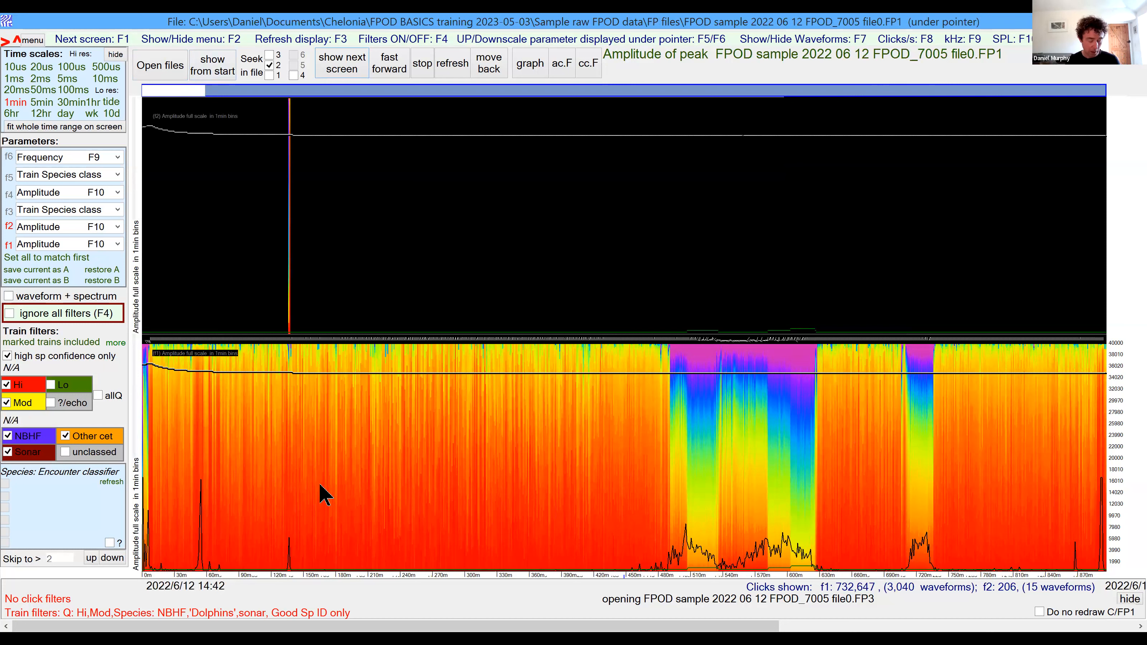
Set the time selection to start at 12/6/2022 14:49, near the beginning of the data.
mouse_move(320, 485)
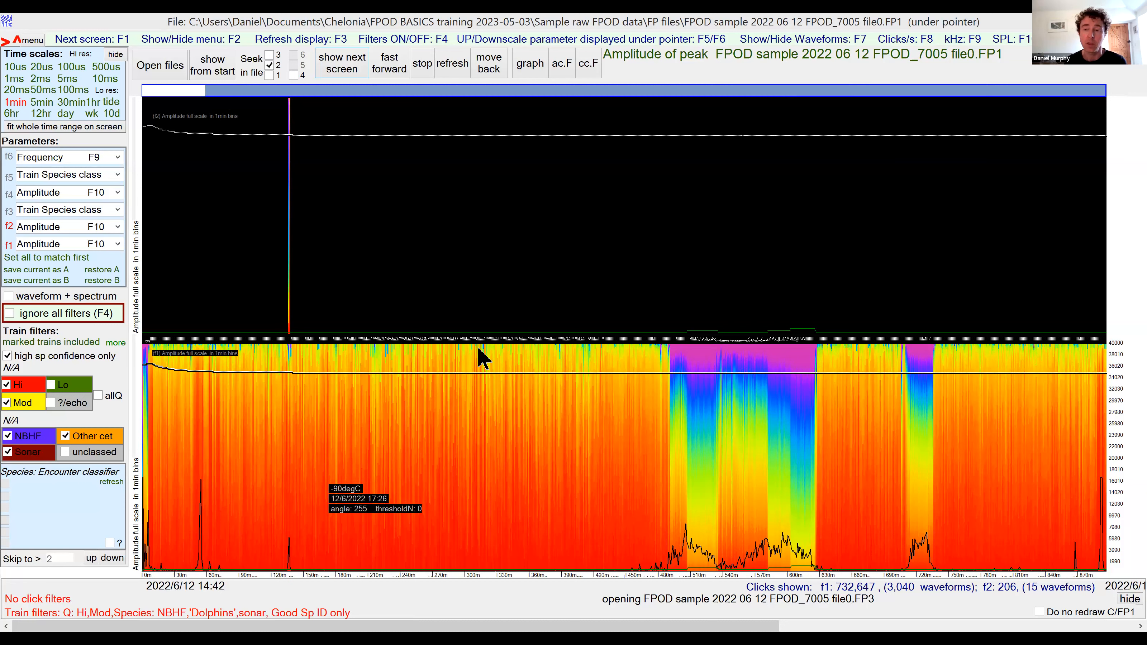
mouse_move(480, 354)
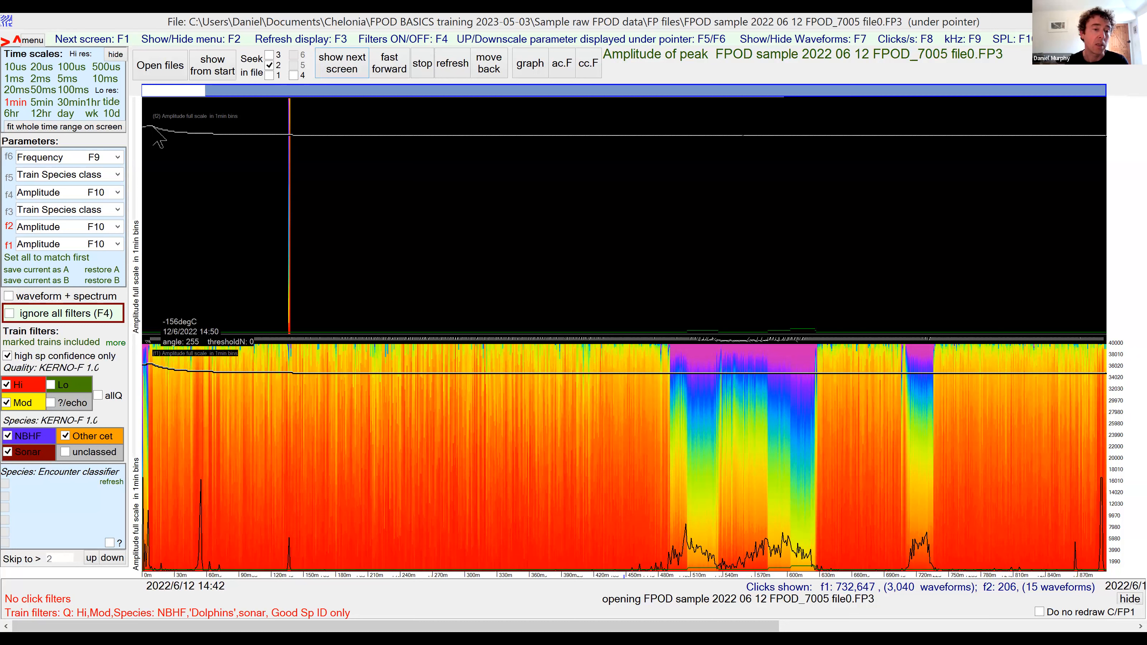
right_click(151, 342)
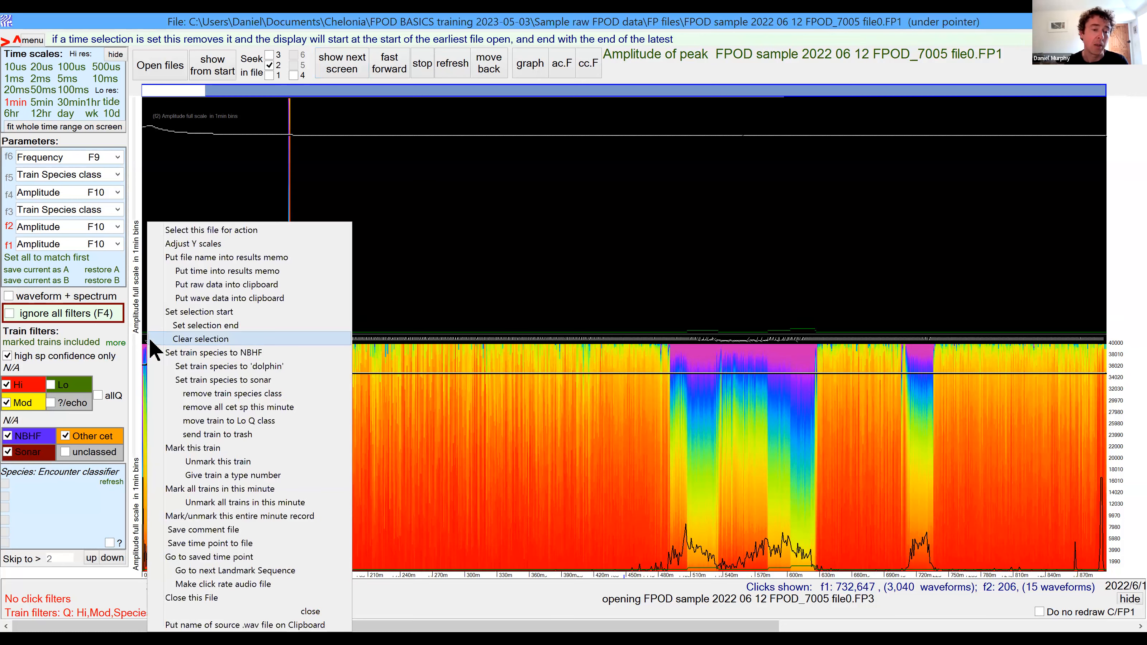
left_click(181, 312)
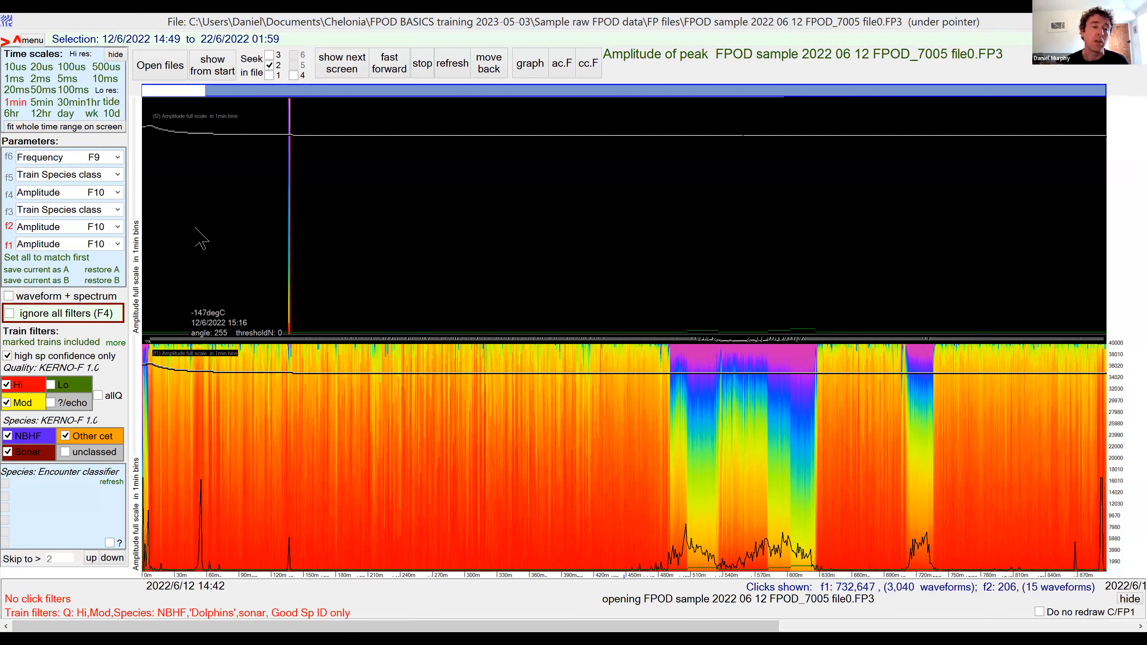
Create new cropped copies of all open files from the current time selection.
left_click(211, 105)
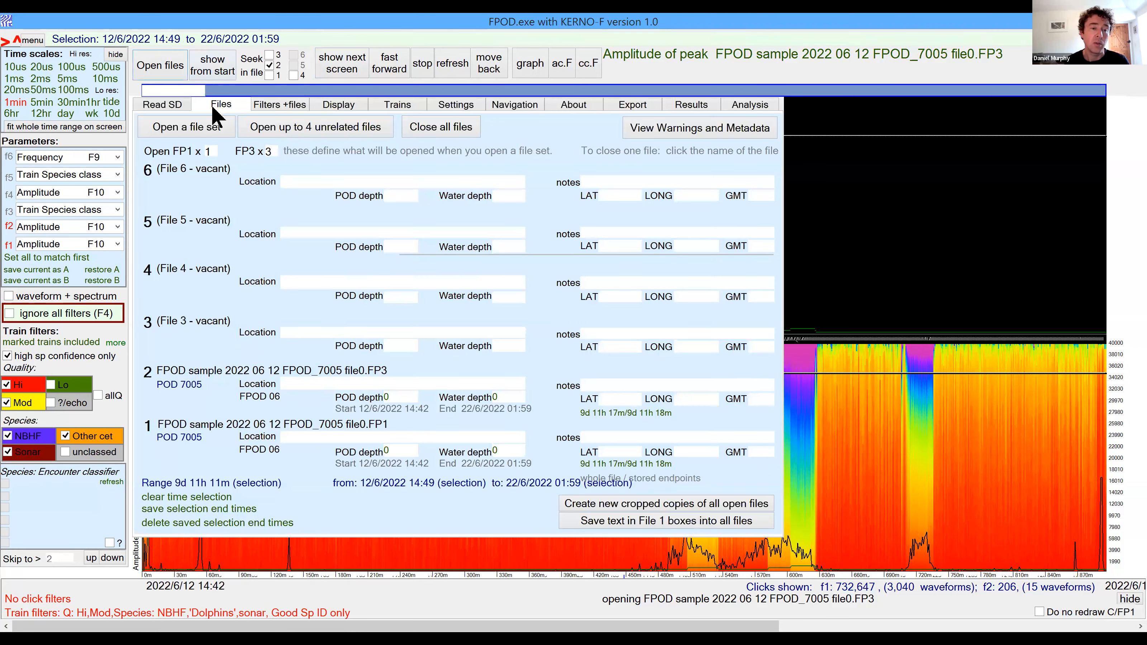
left_click(583, 505)
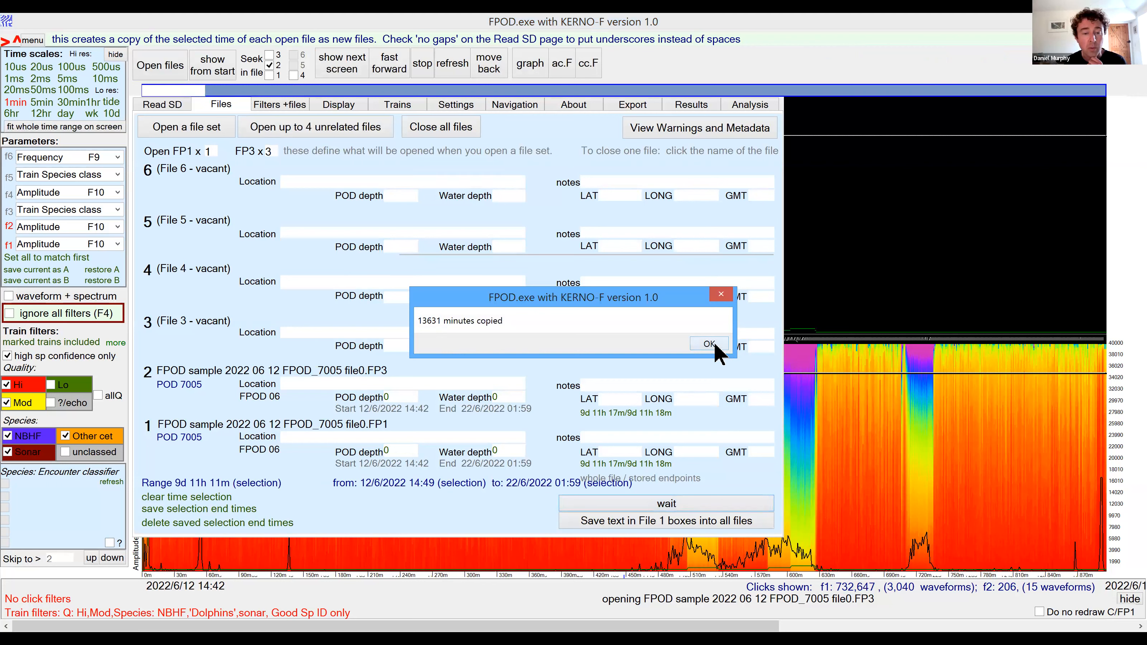
left_click(714, 346)
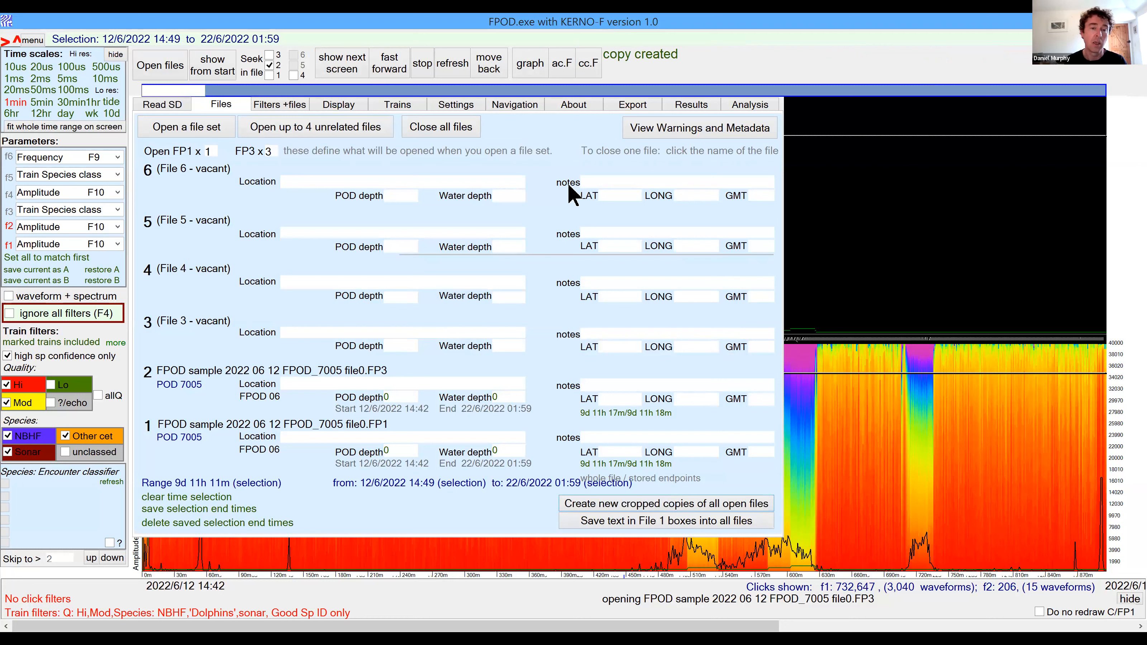
Close all files and set the number of FP3 files opened with a set to 1.
left_click(456, 125)
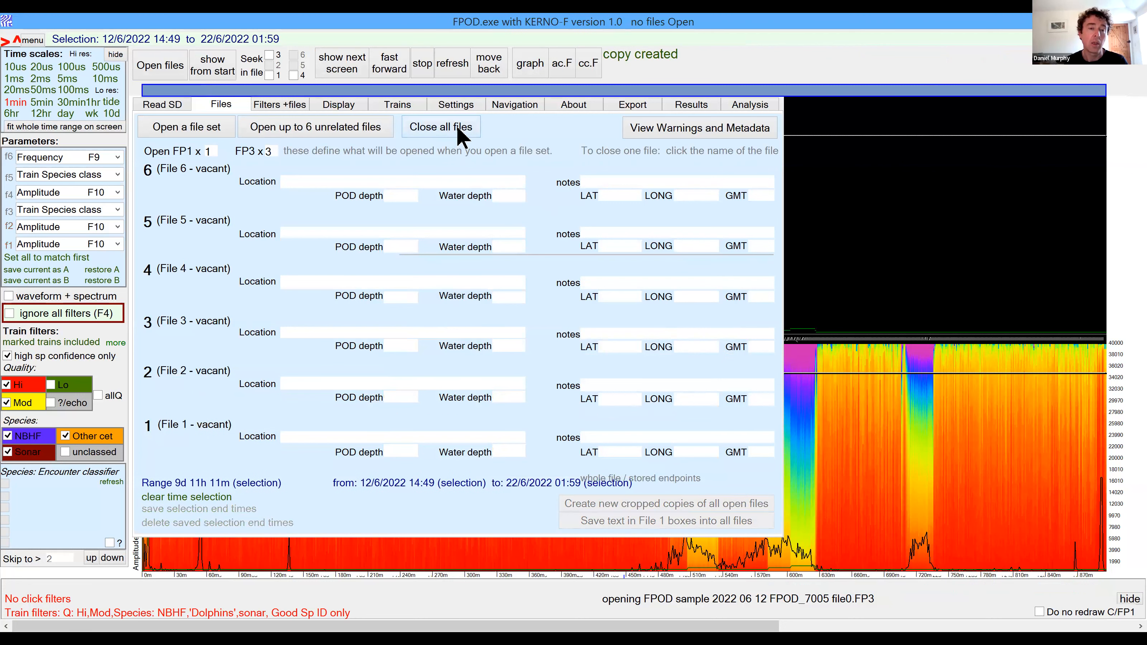
double_click(268, 151)
type("1")
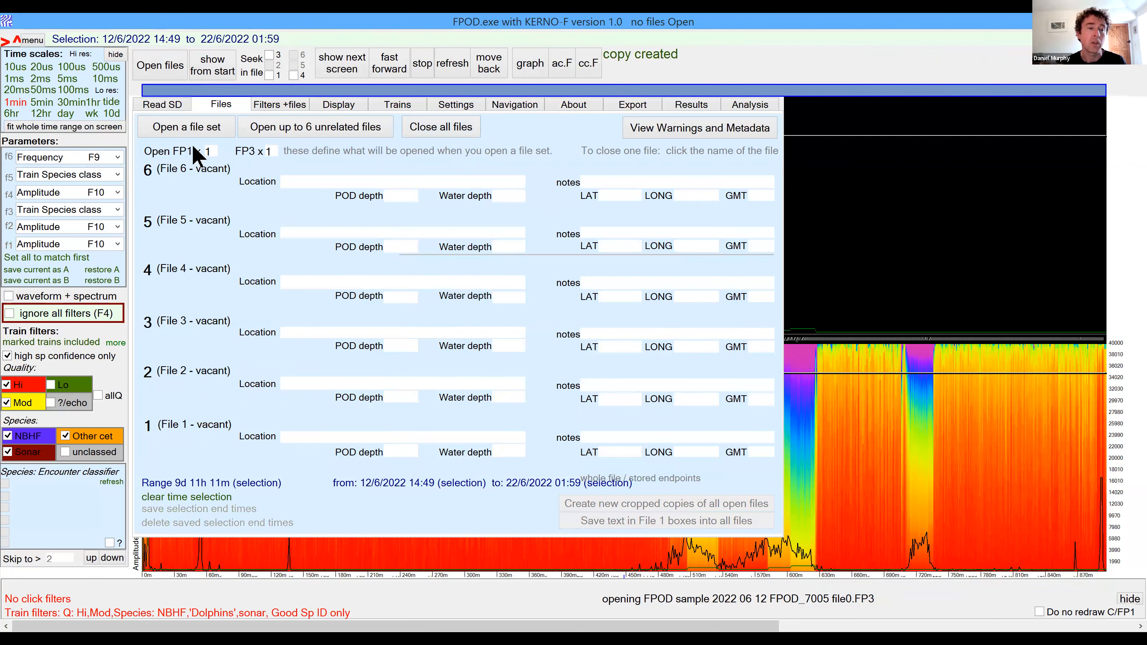
Open the file set FPOD sample 2022 06 12 FPOD_7005 file0 PART 9d 11h 11m.FP1 without the time selection and show it from the start.
left_click(202, 131)
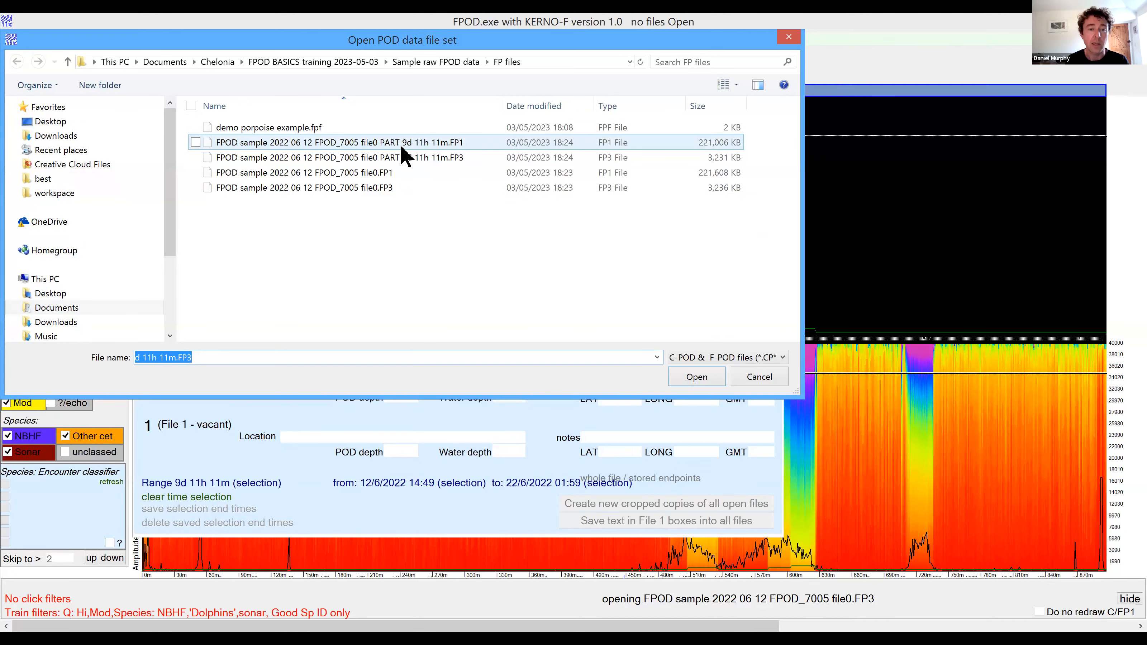
left_click(433, 144)
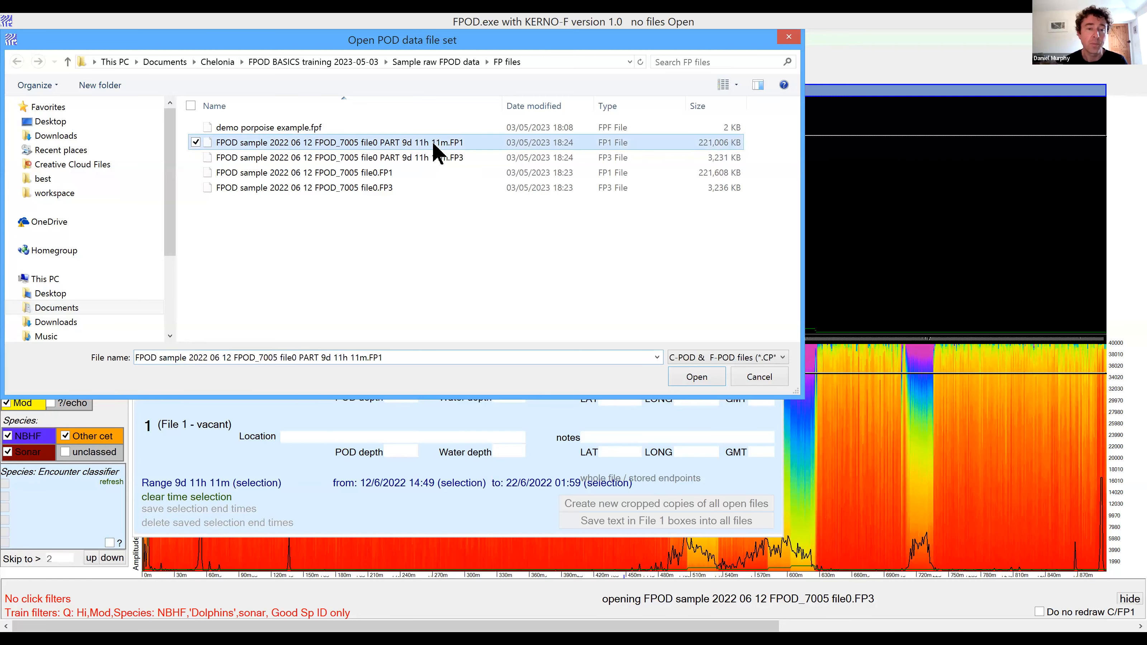
double_click(433, 144)
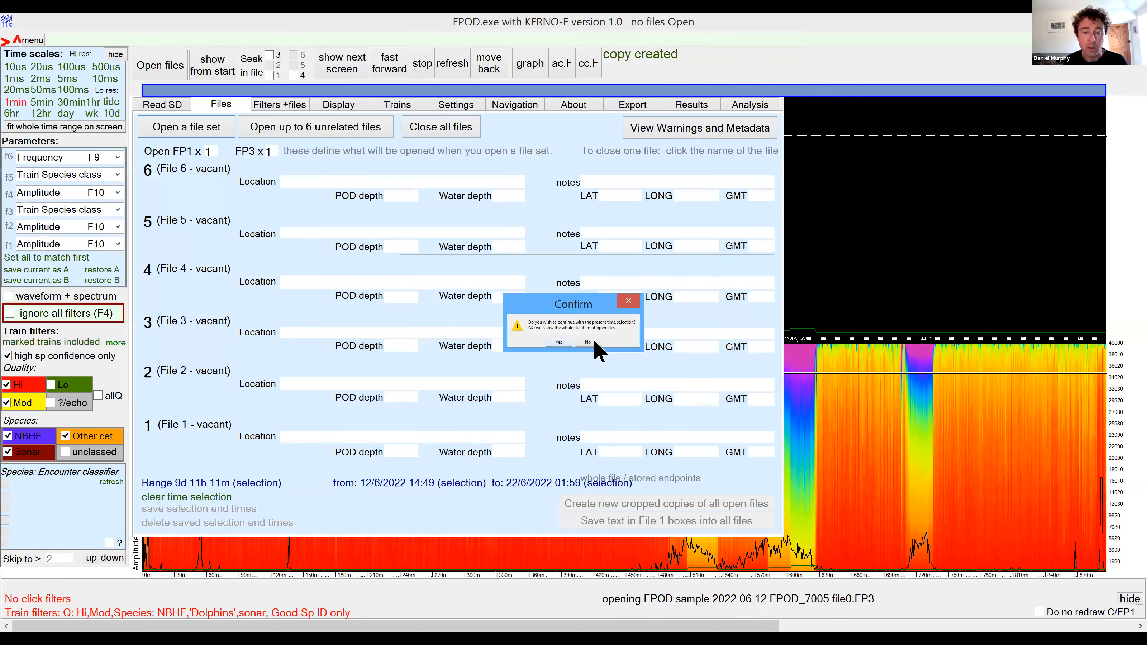
left_click(219, 64)
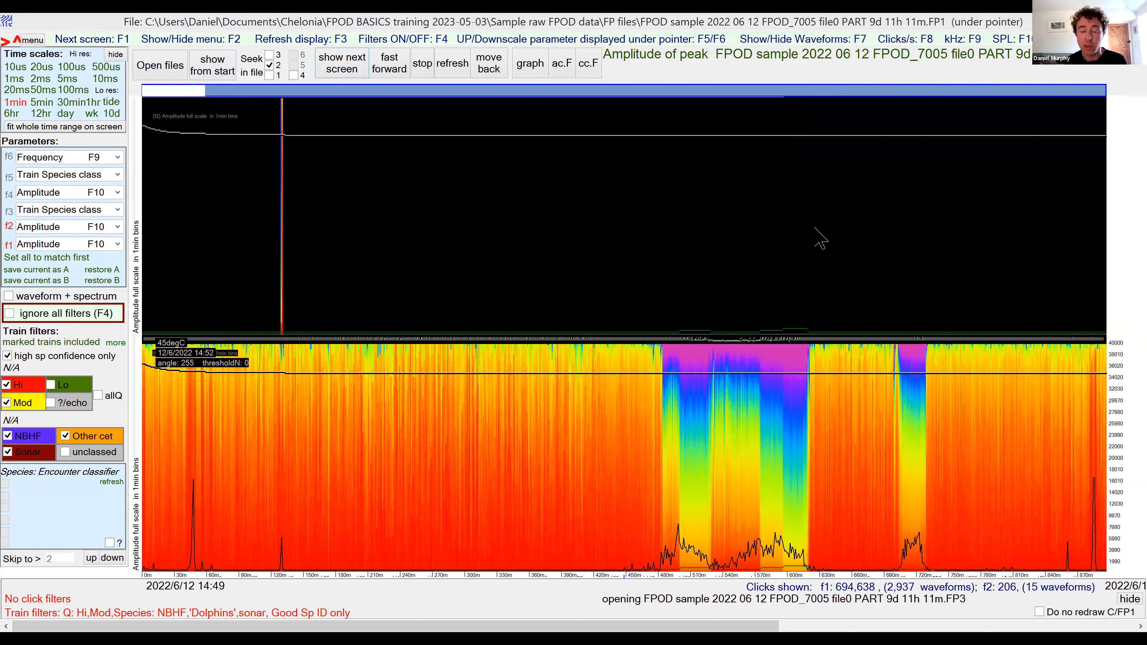
Go to the end of the cropped data and advance to its final screen.
mouse_move(815, 229)
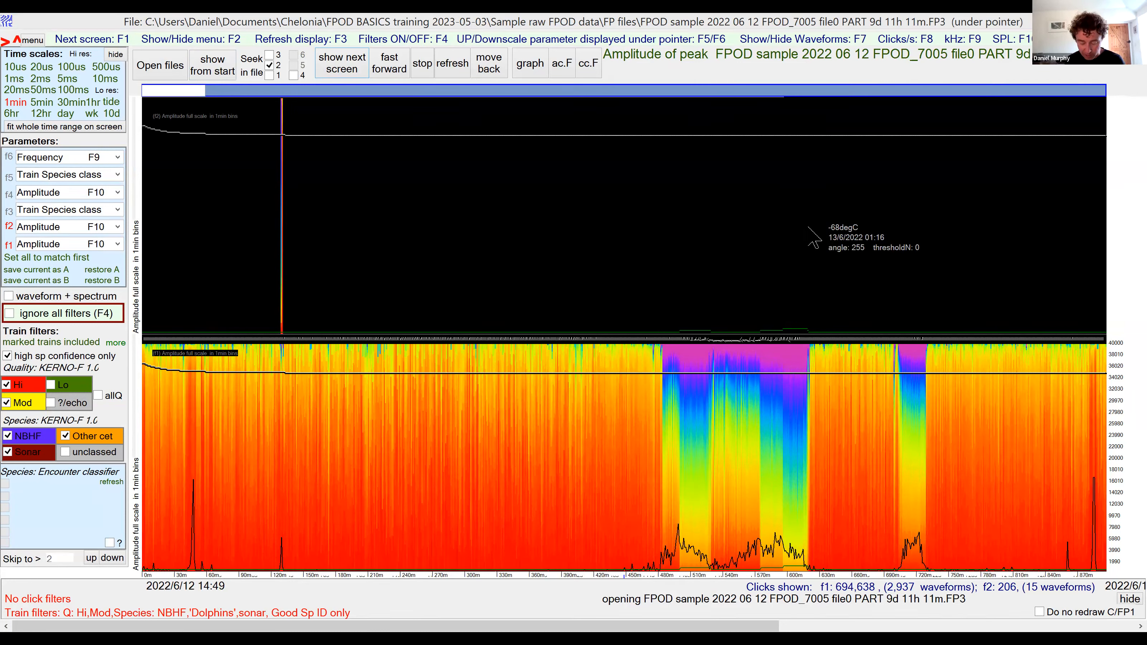
left_click(808, 227)
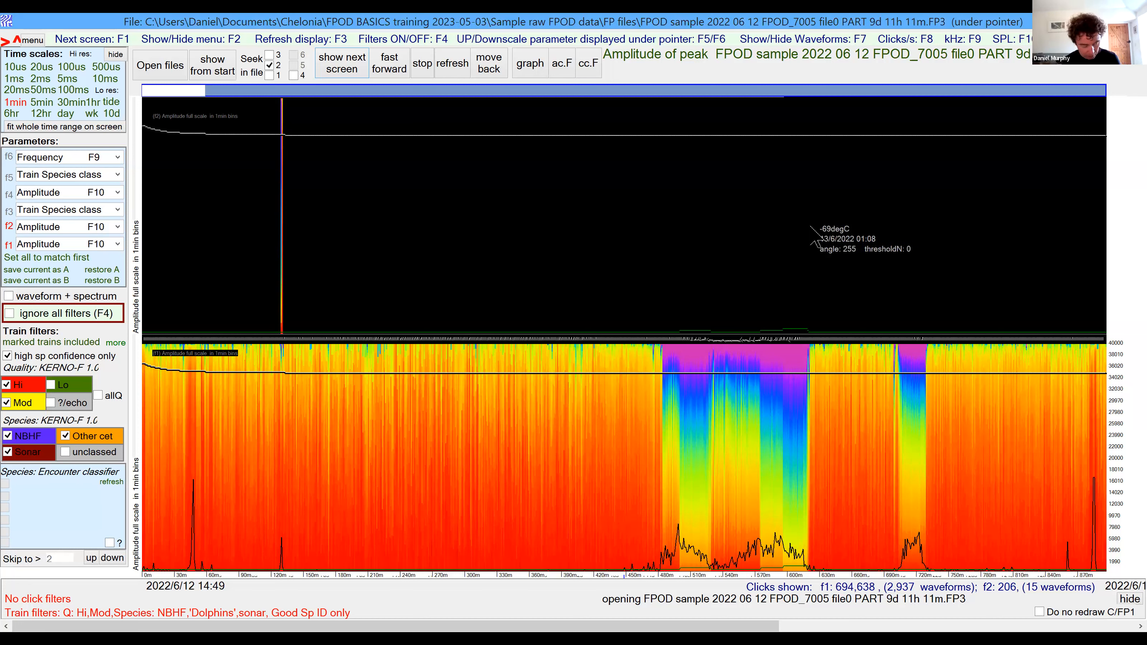
key("End")
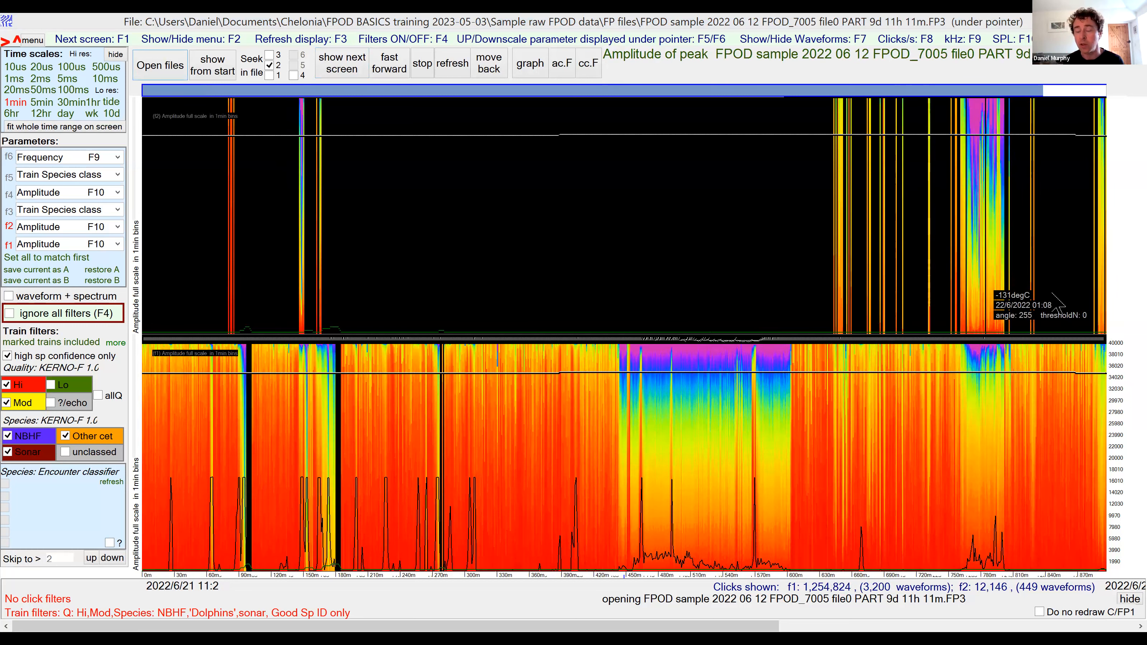
key("F1")
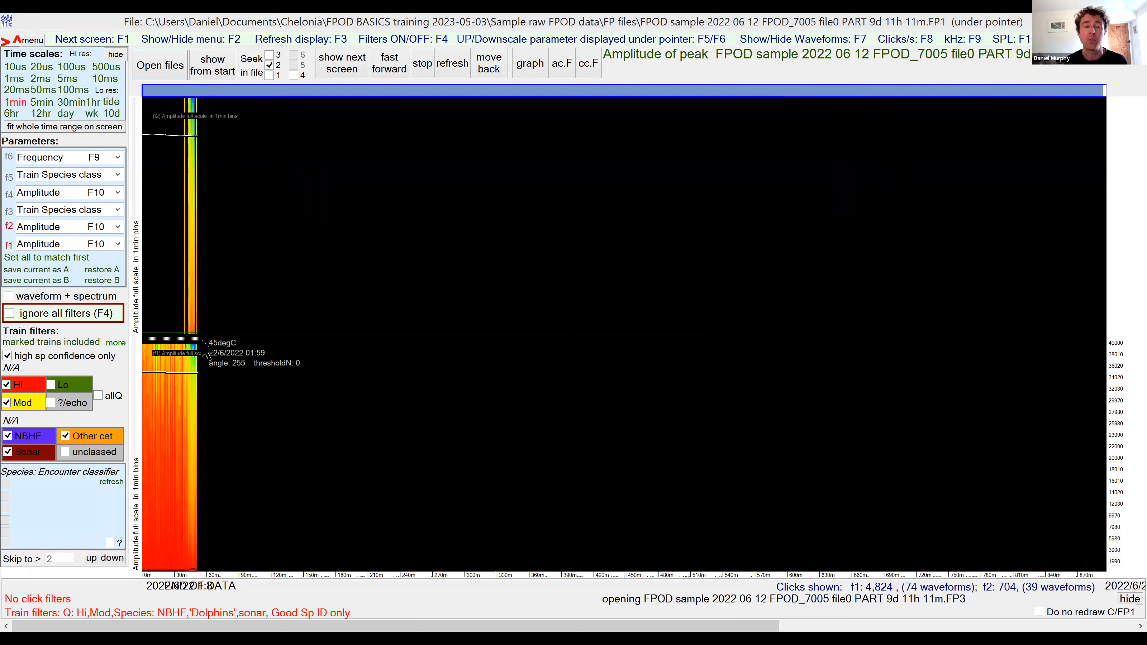
Bring up the selection end options on the final data screen and return to the open files' details.
right_click(167, 304)
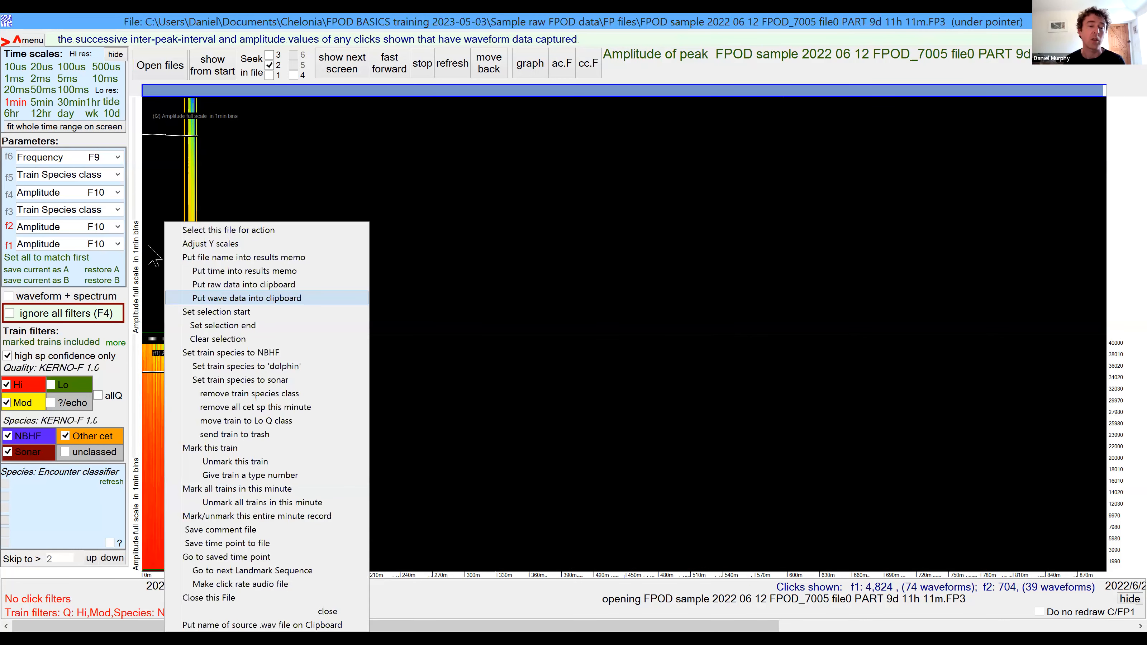
right_click(192, 313)
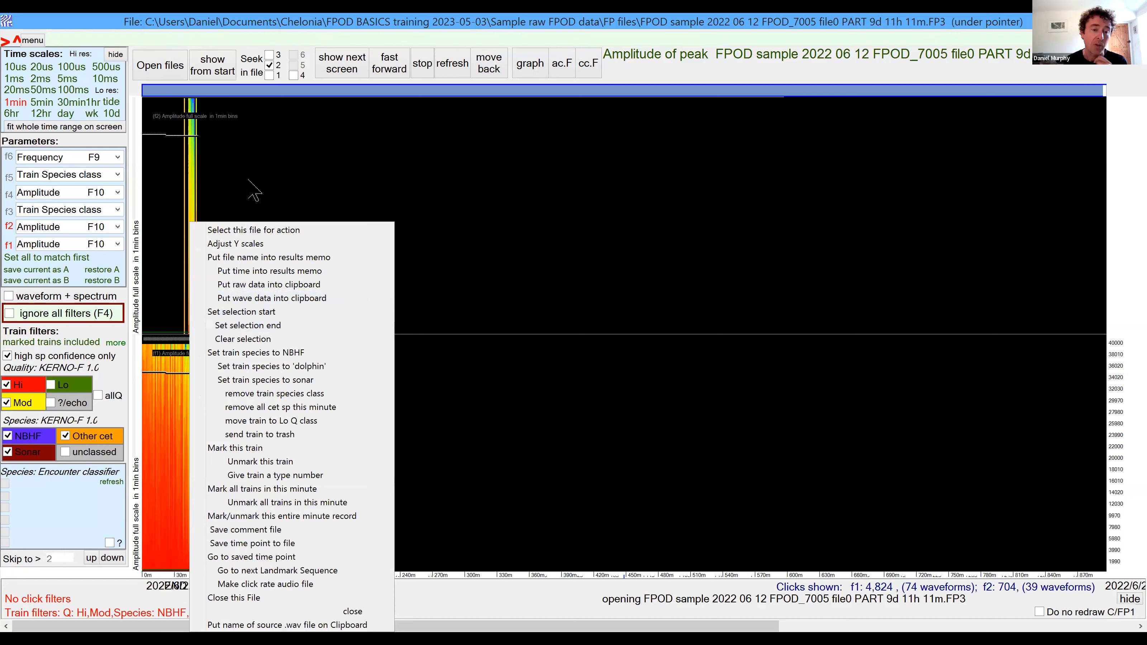
left_click(173, 66)
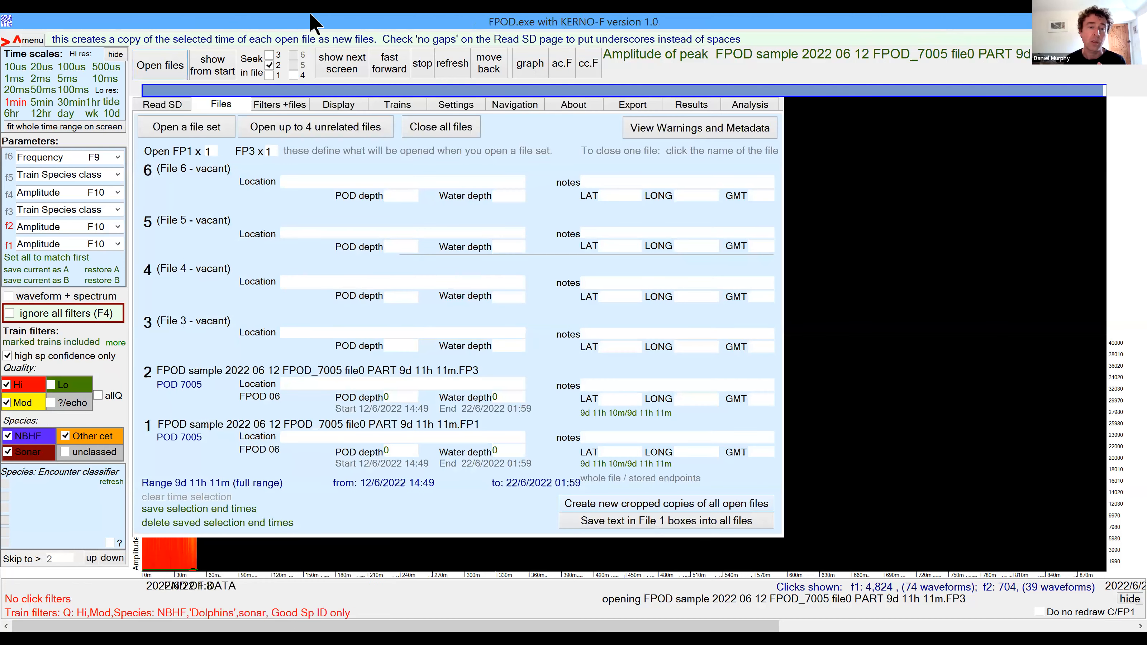
Show the open cropped files from the start of the data and jump to the end of the data.
left_click(295, 241)
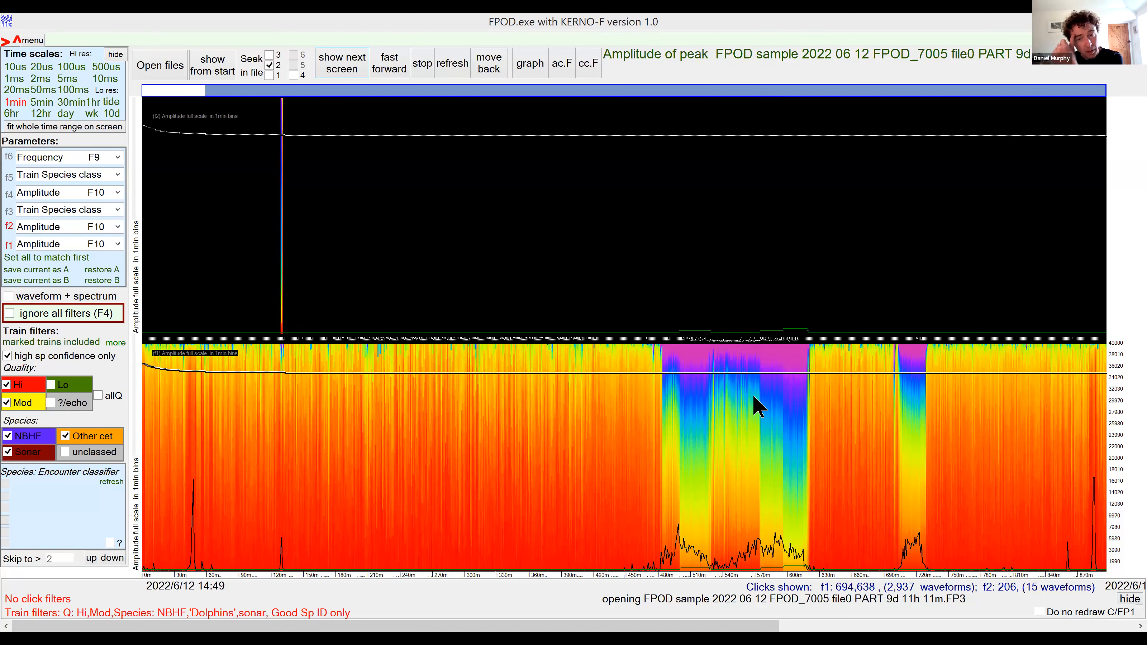
mouse_move(753, 393)
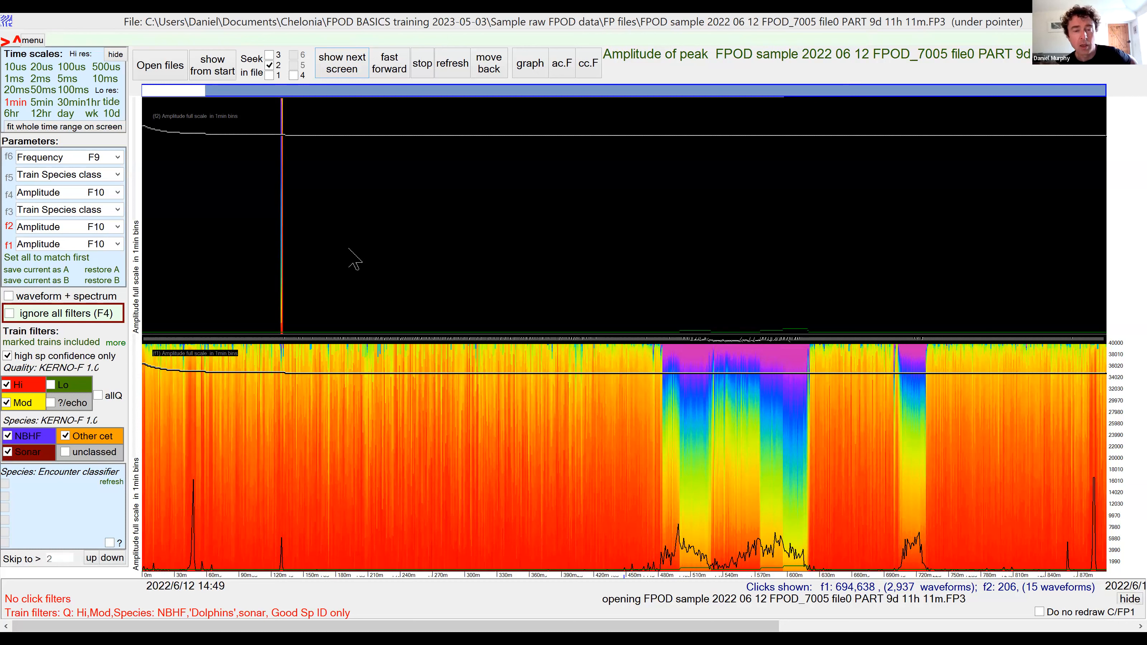
mouse_move(349, 250)
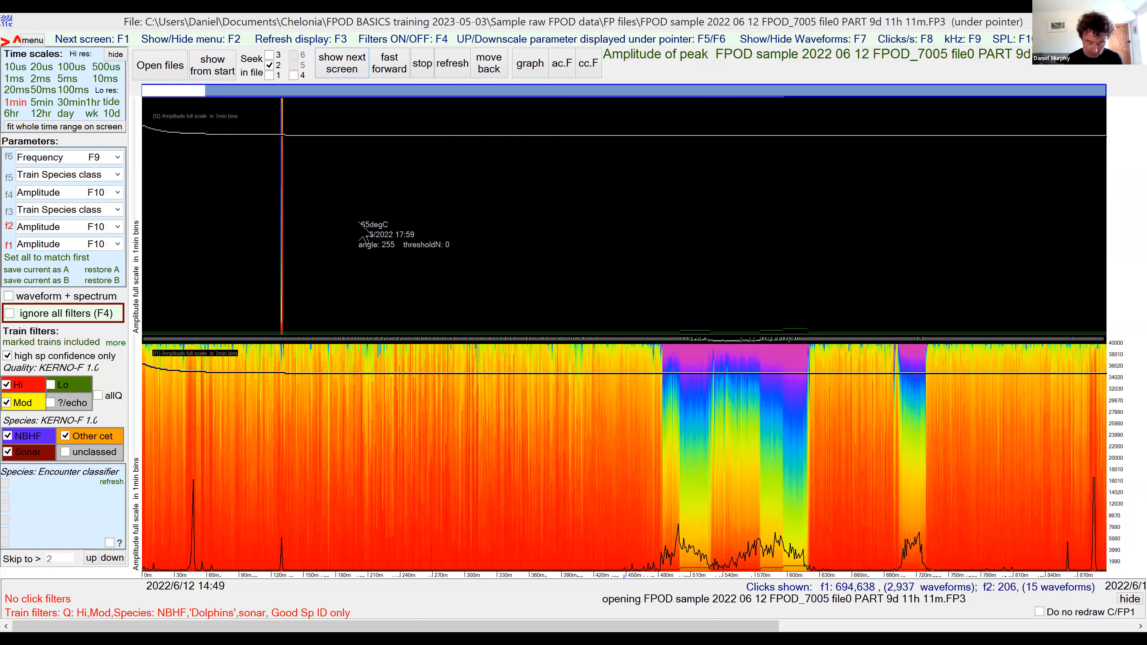
key("End")
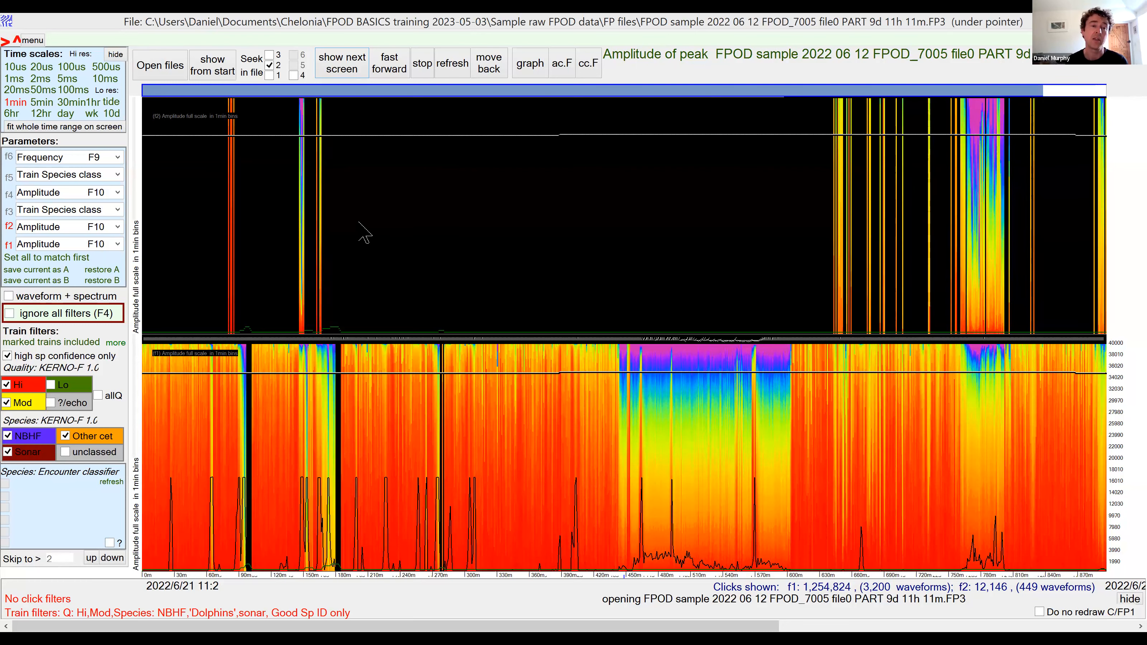
Review the SD card reading settings and the details of the open files.
key("F2")
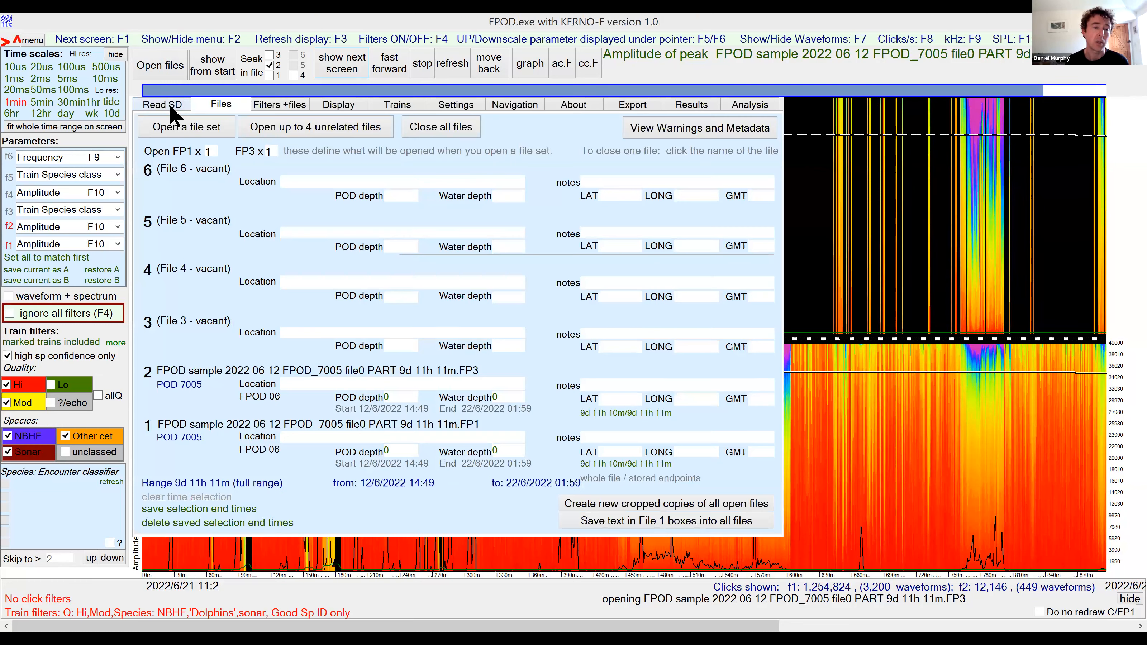
left_click(172, 109)
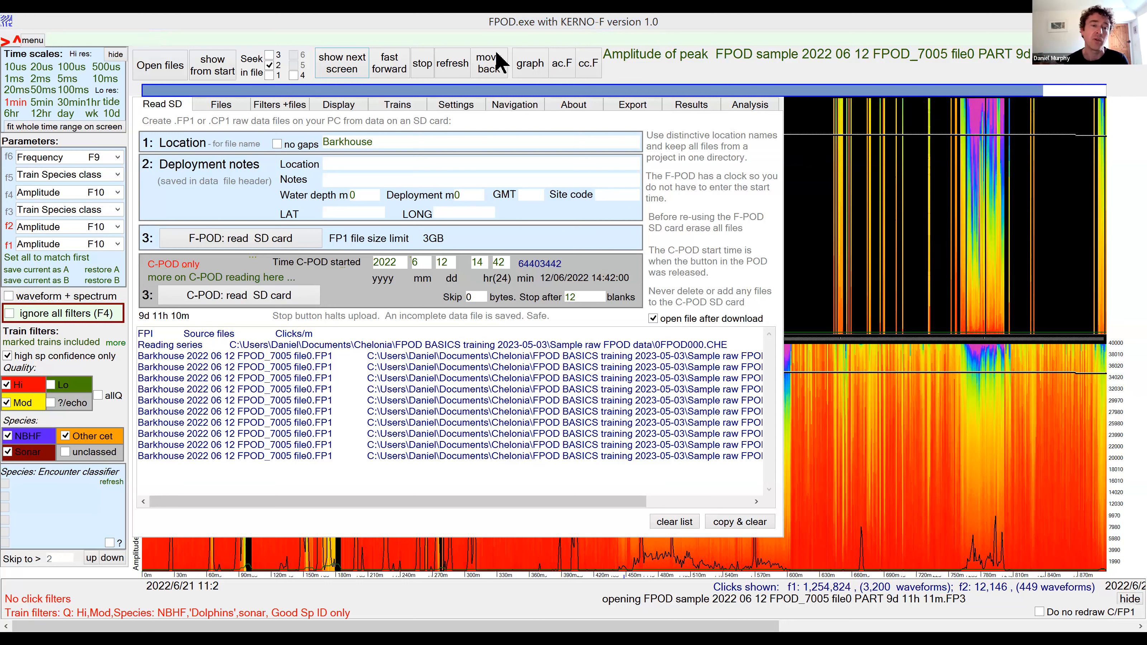
left_click(221, 104)
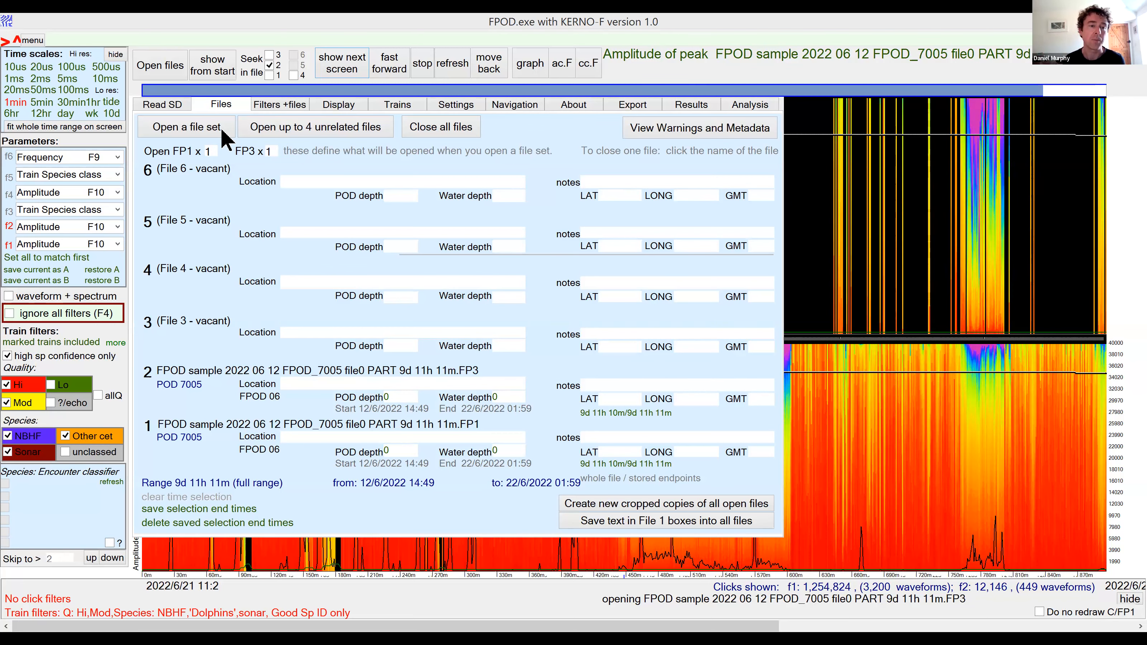
left_click(170, 106)
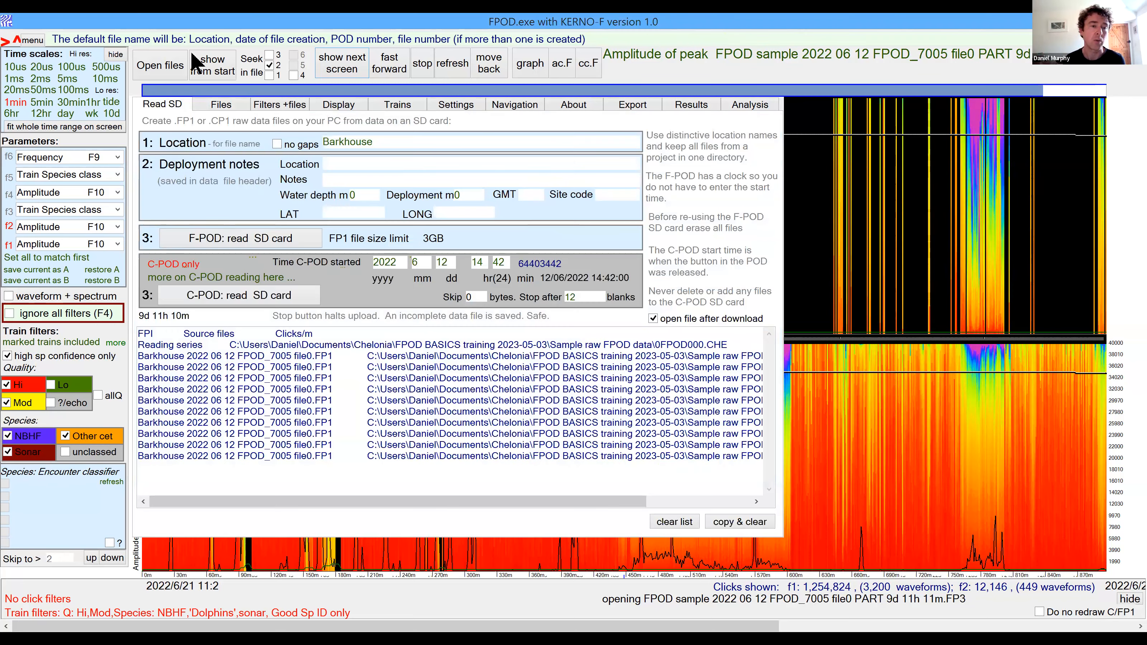
Show the data from the start and bring up the filter and file change options.
left_click(228, 71)
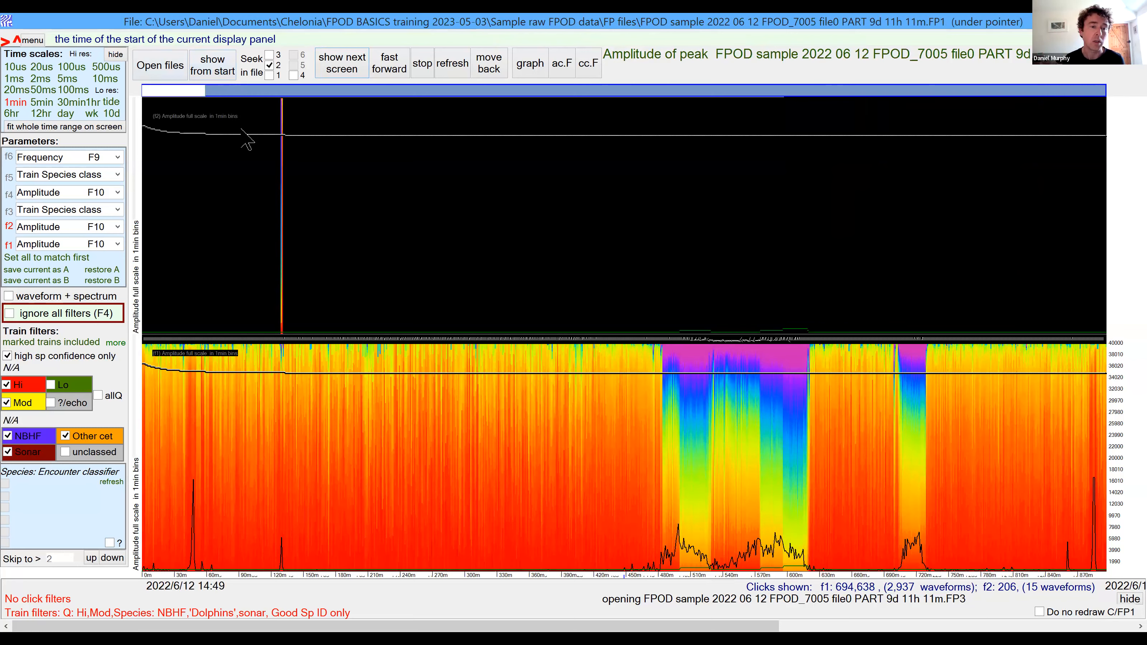
right_click(225, 104)
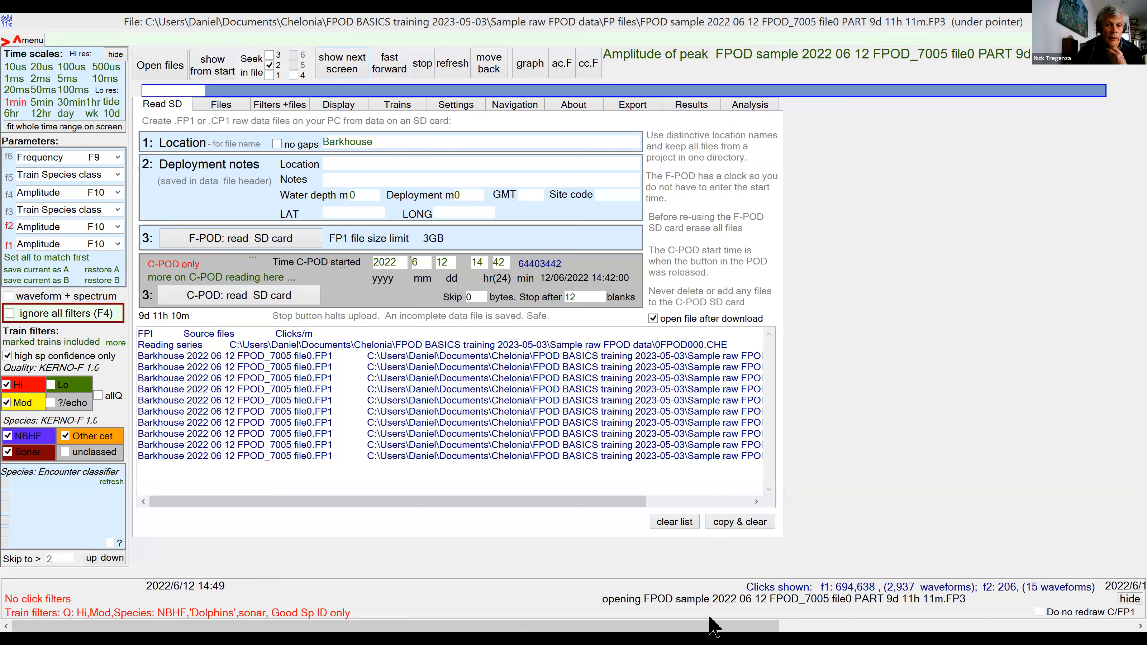
left_click(441, 344)
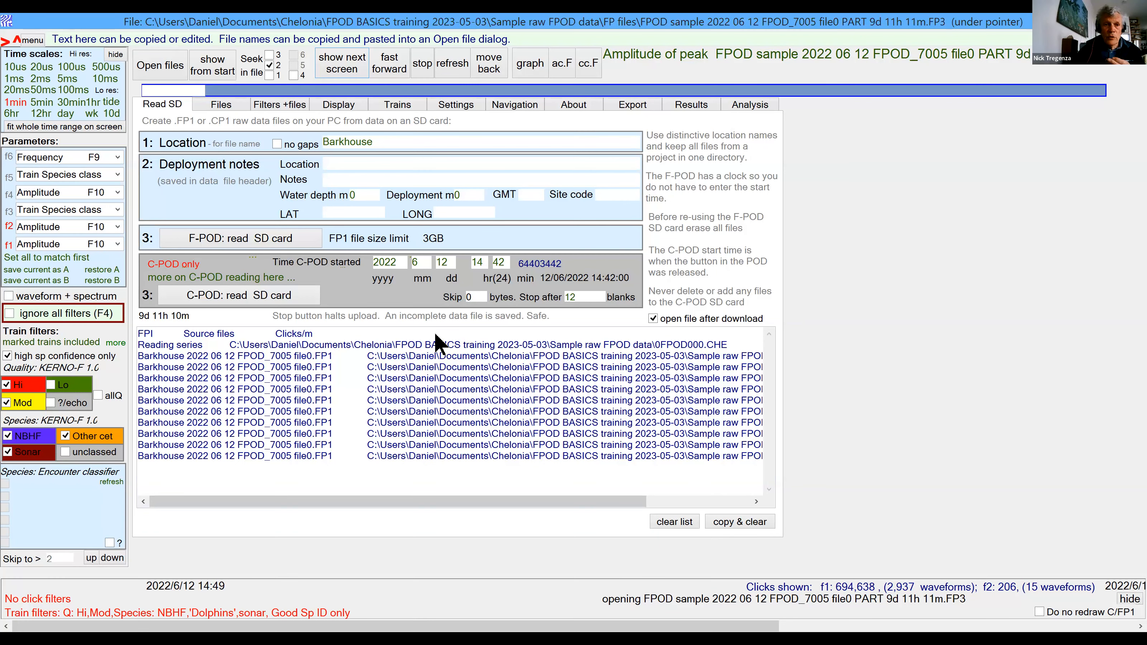
left_click(269, 106)
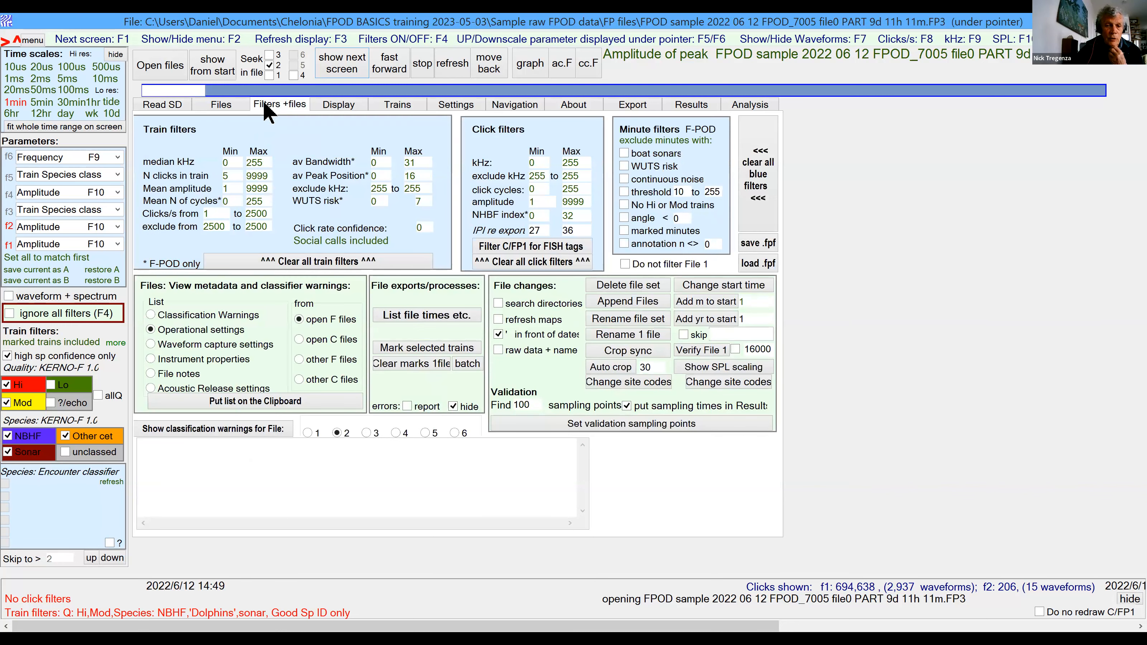
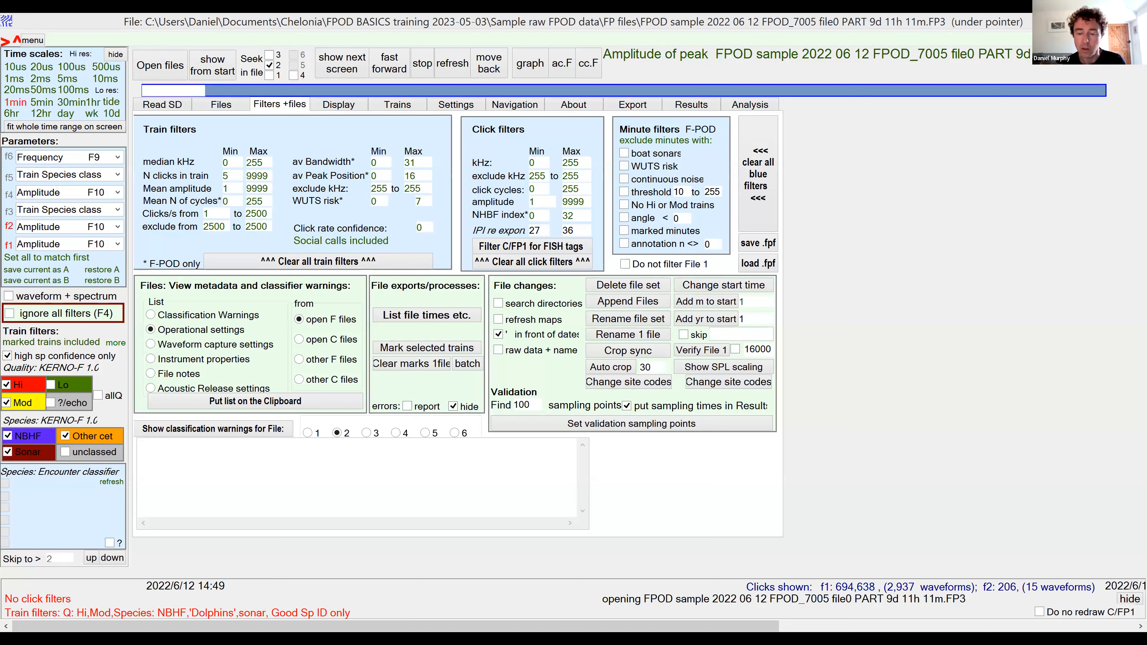
Review the open files' details and analyze File 2 with the current train filters.
left_click(218, 105)
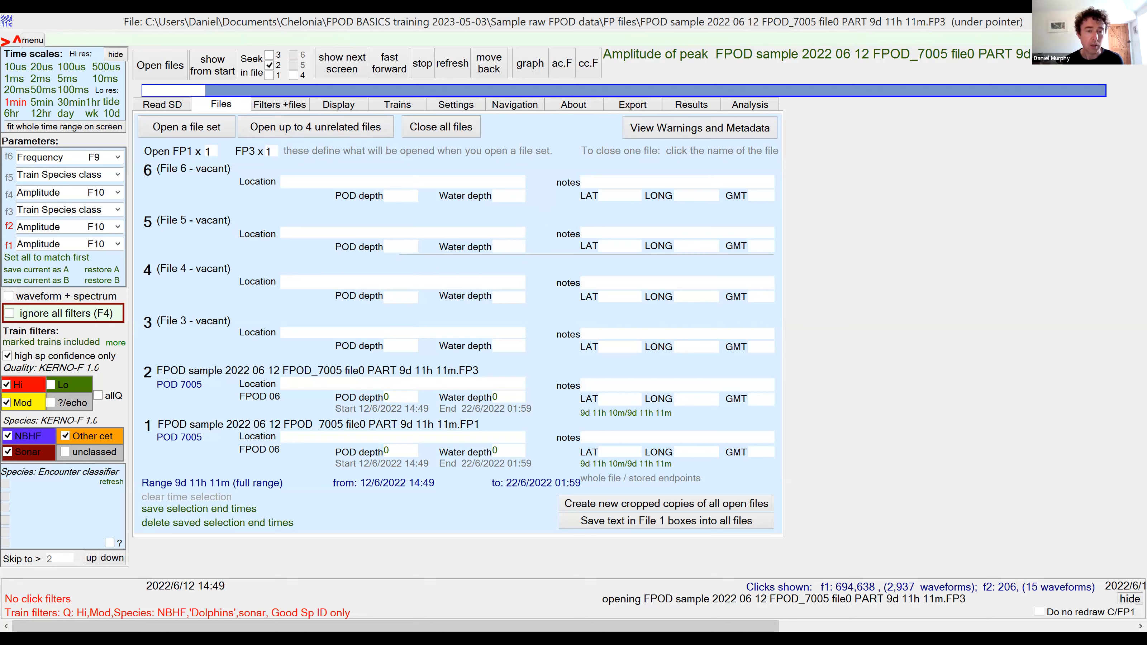
left_click(592, 170)
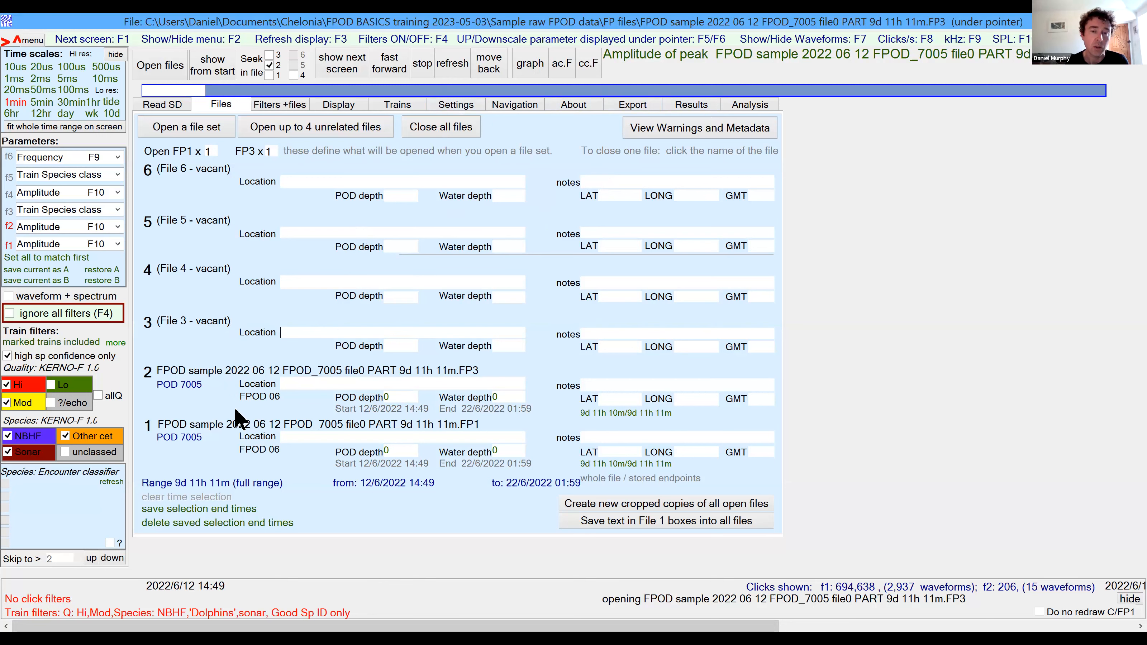
left_click(755, 105)
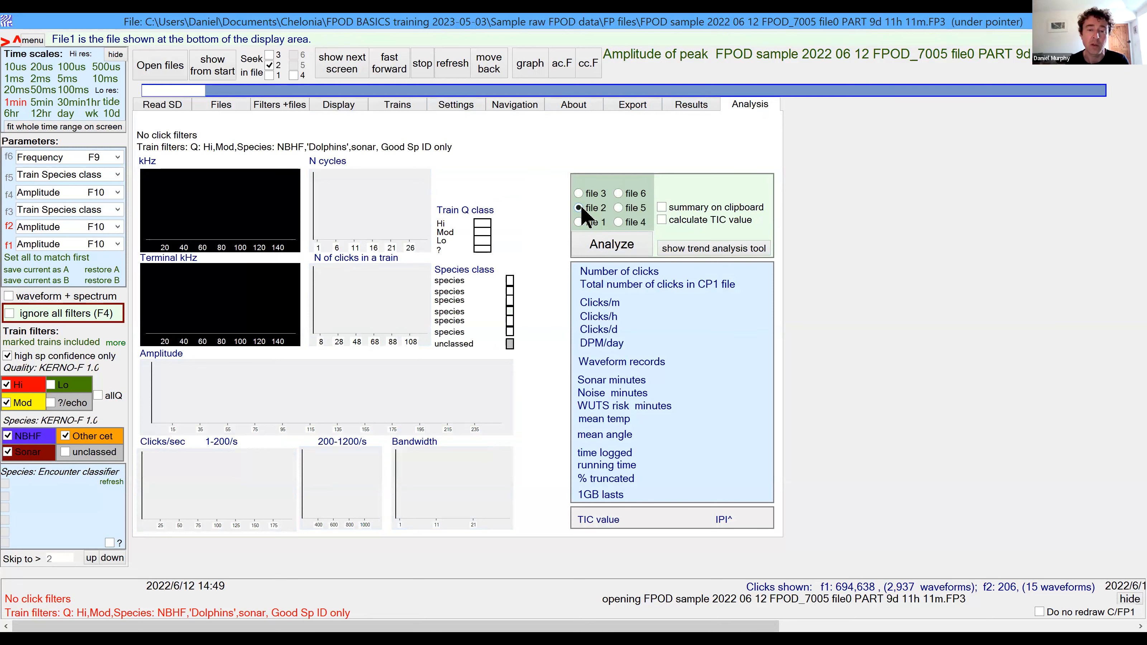
left_click(592, 247)
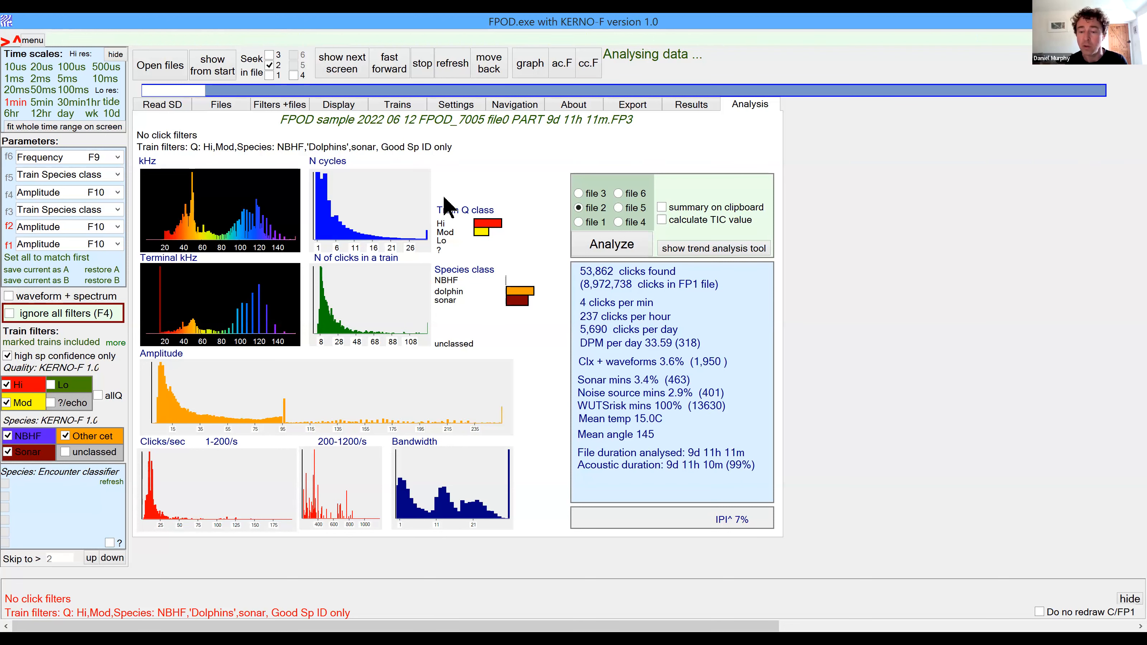
Redisplay the data in 30min bins and zoom in on it to 5min bins.
key("alt+Tab")
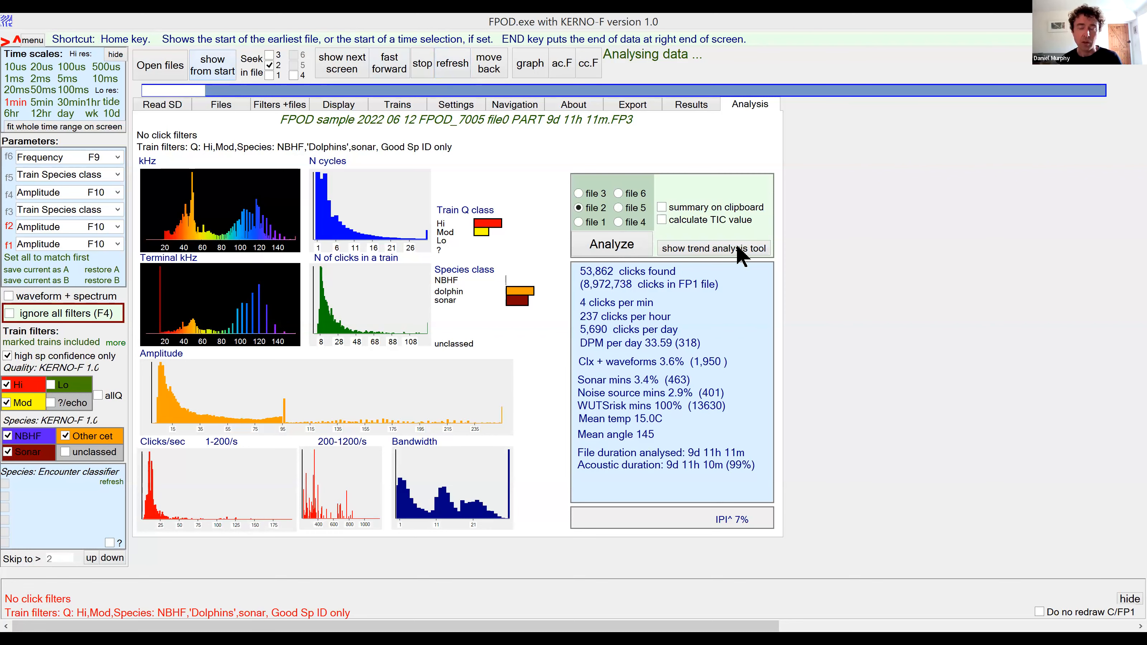
left_click(859, 230)
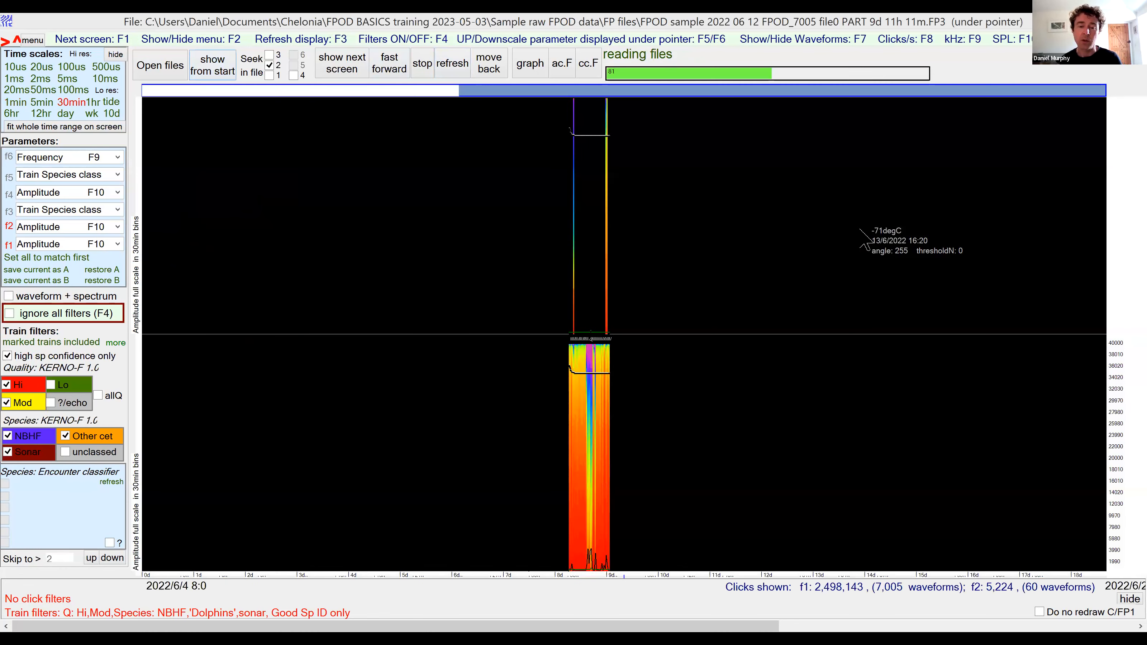
left_click(697, 302)
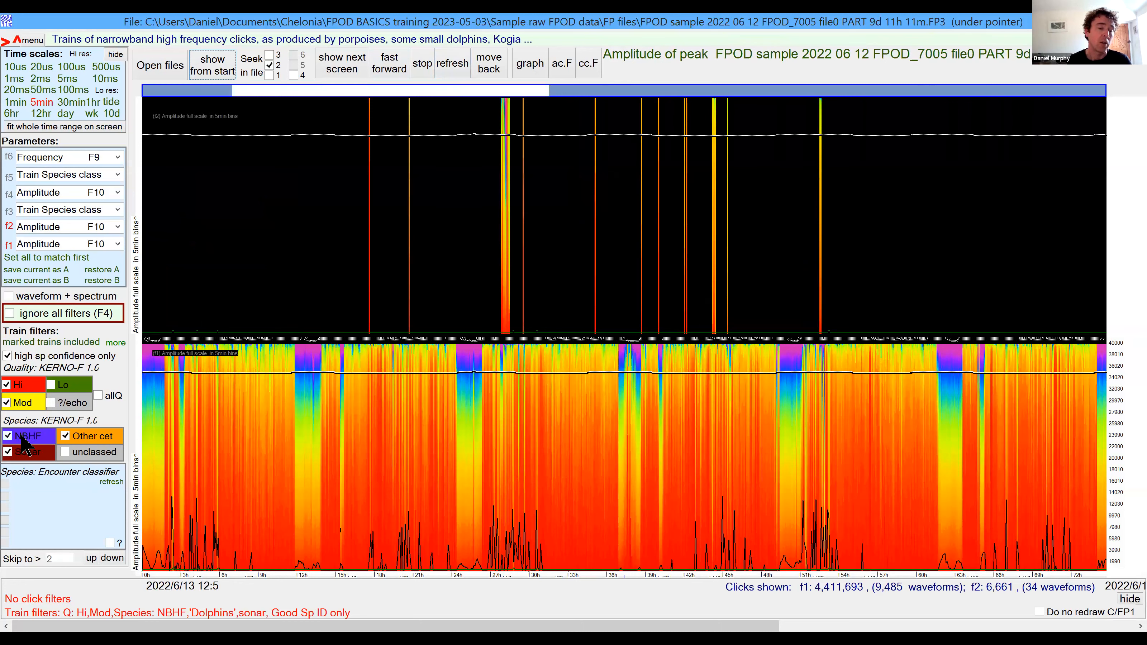
Exclude NBHF and sonar trains so only Other cet species remain, and refresh the display.
left_click(21, 435)
left_click(8, 453)
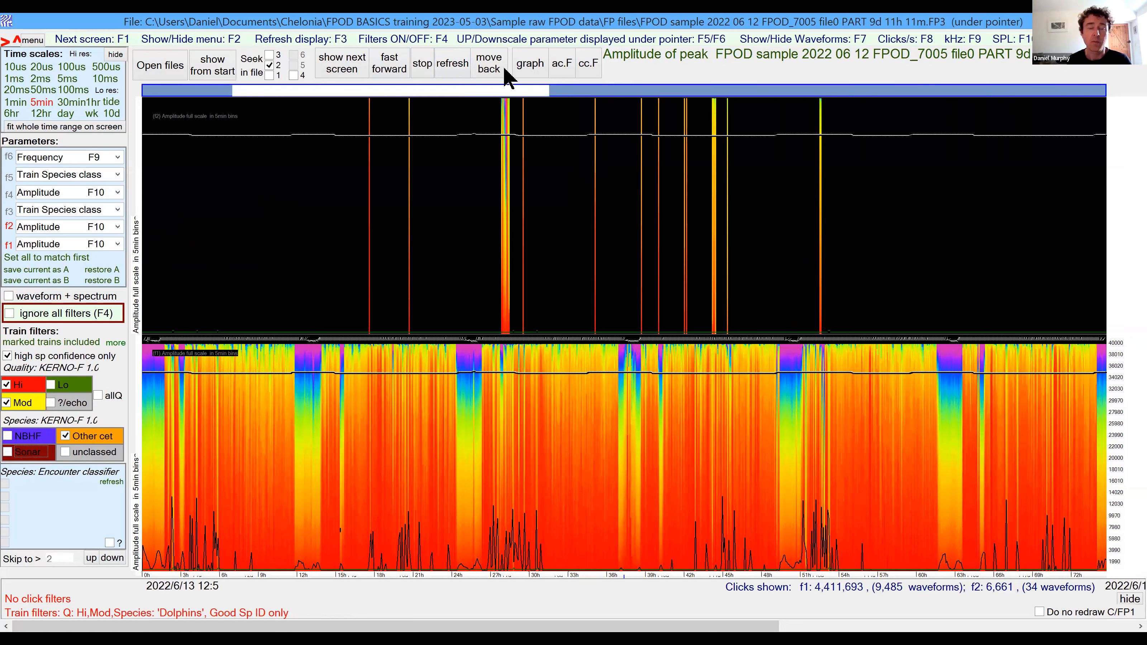
left_click(451, 67)
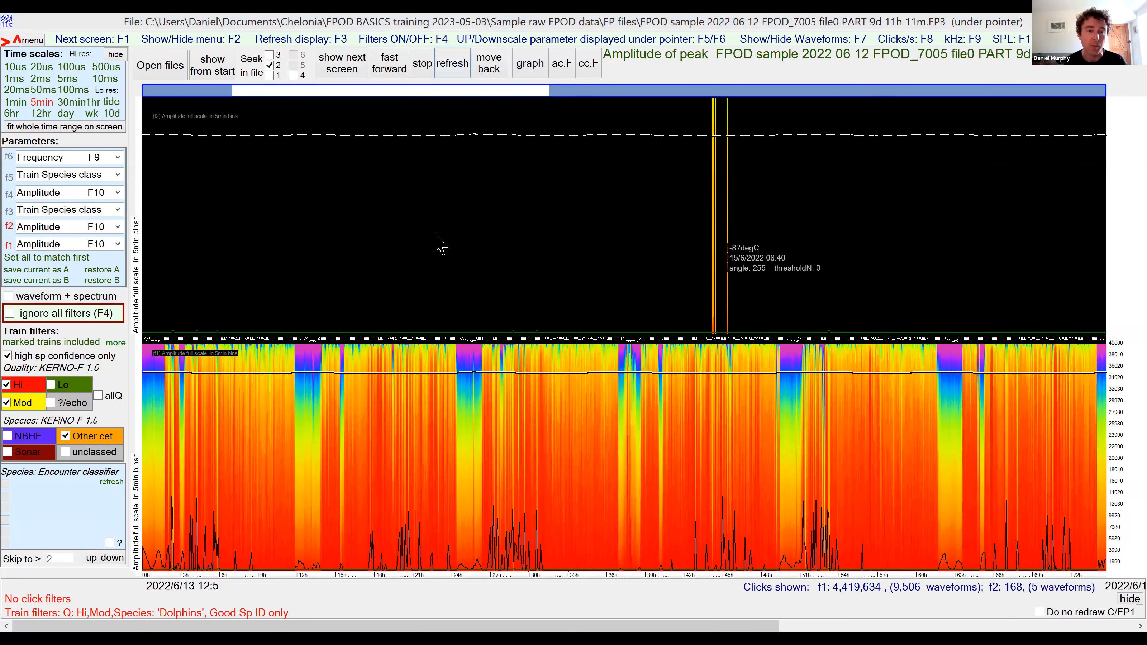
Graph the kHz distribution of both open files, check frequencies along the FP1 graph, and return to the analysis results.
left_click(530, 63)
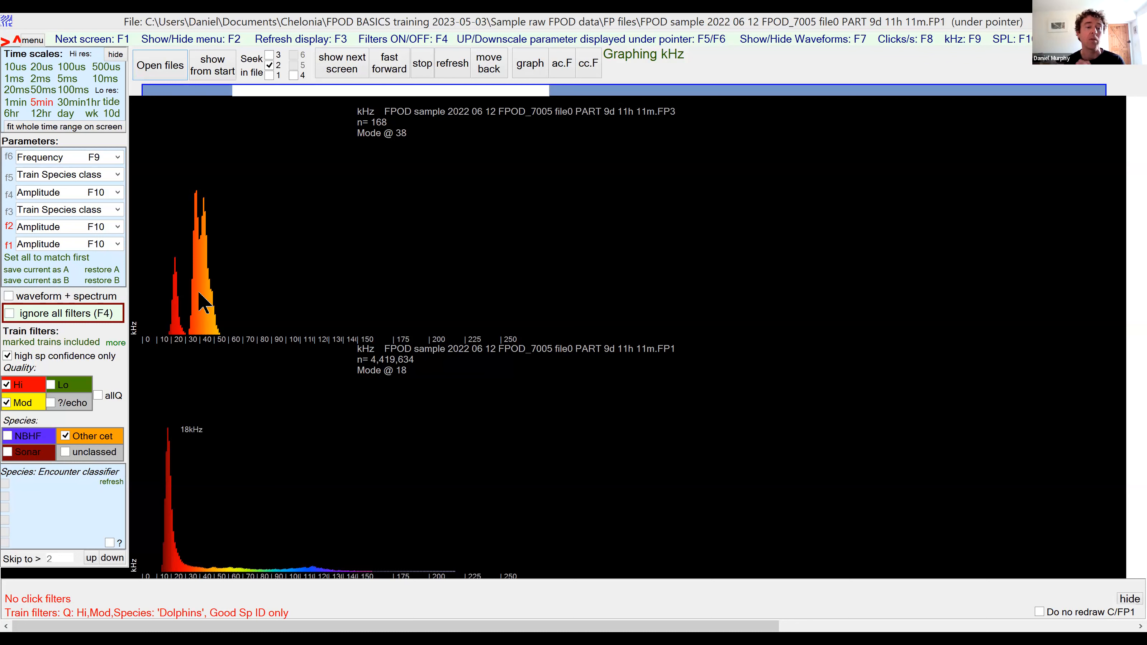
left_click(179, 531)
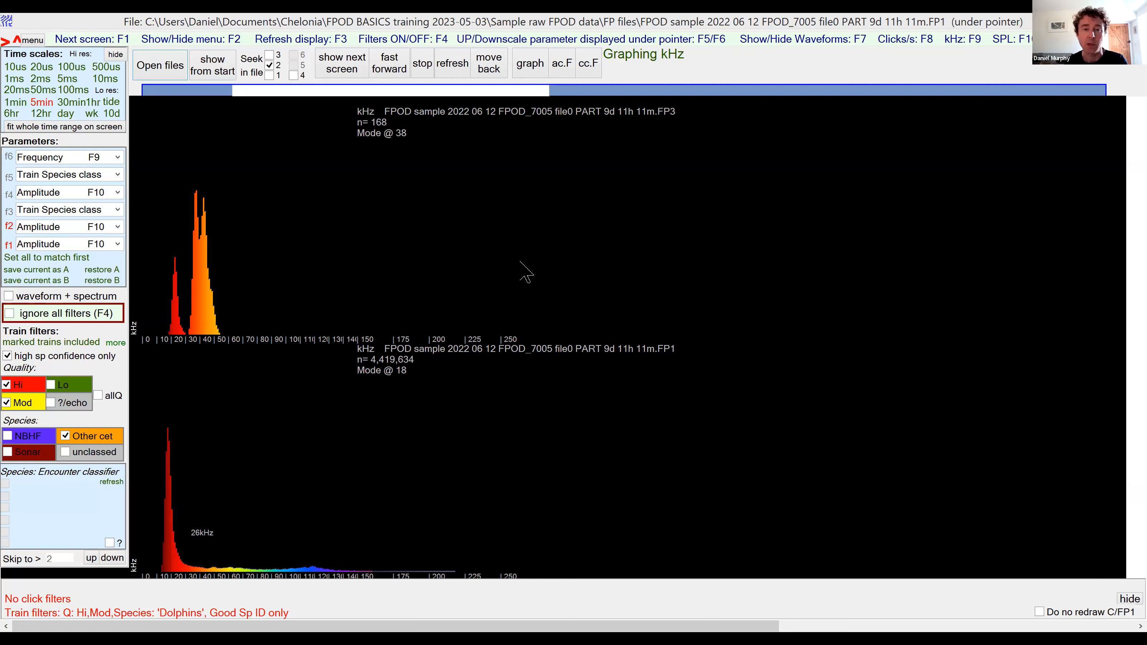
left_click(249, 39)
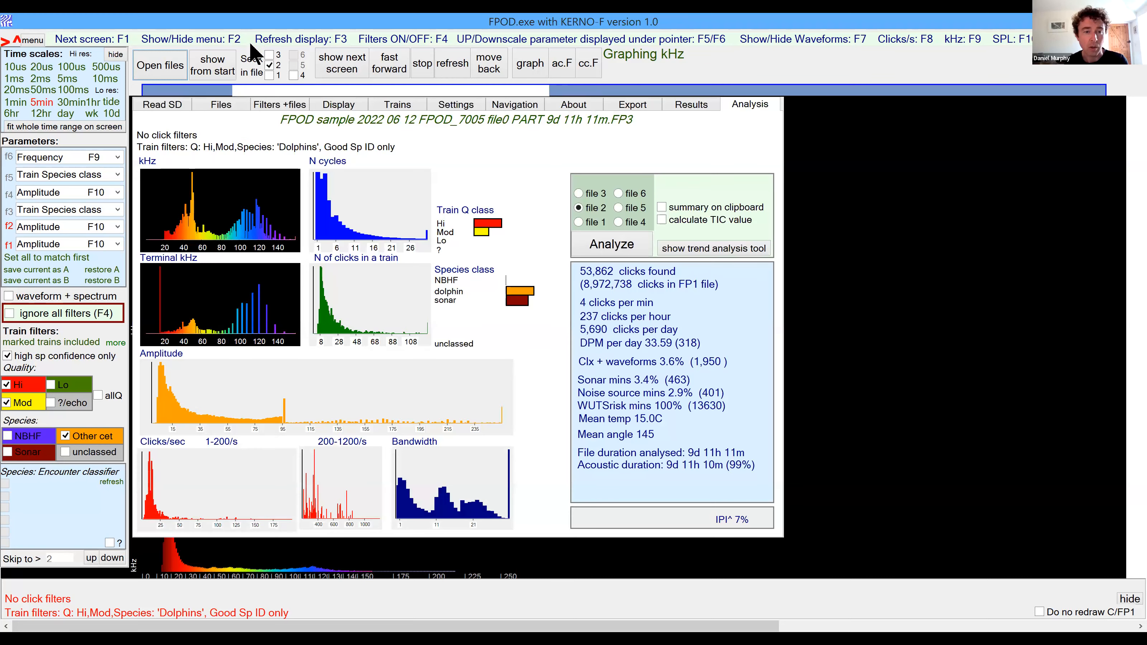
Examine the graph types available for File 2 in the display settings, keeping kHz selected.
left_click(338, 112)
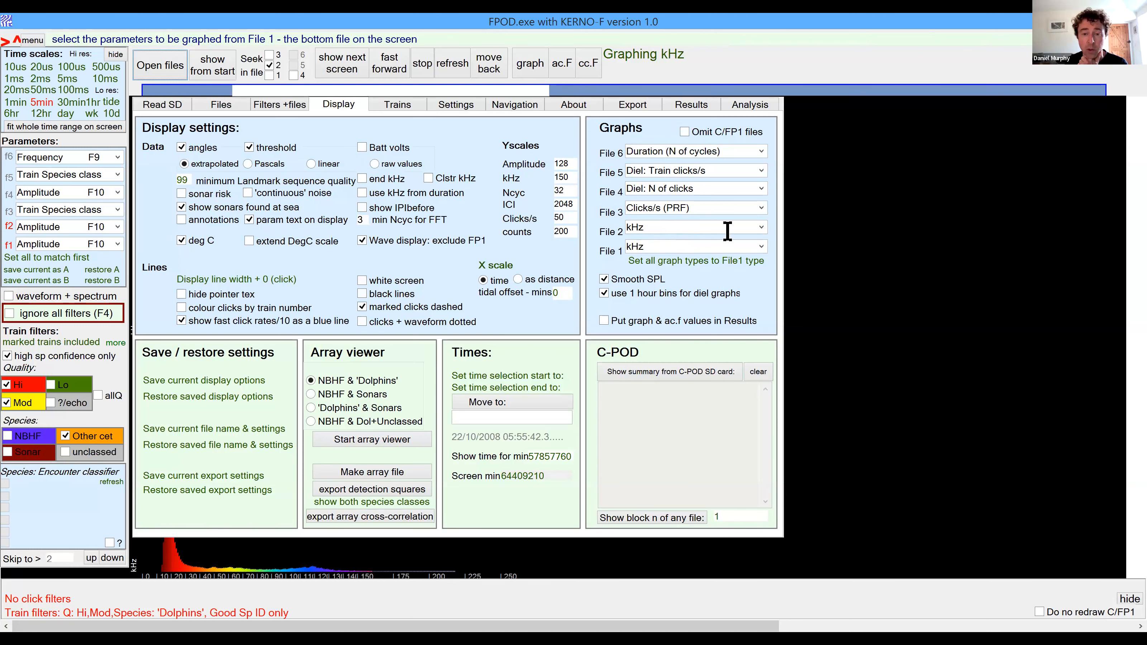
left_click(762, 229)
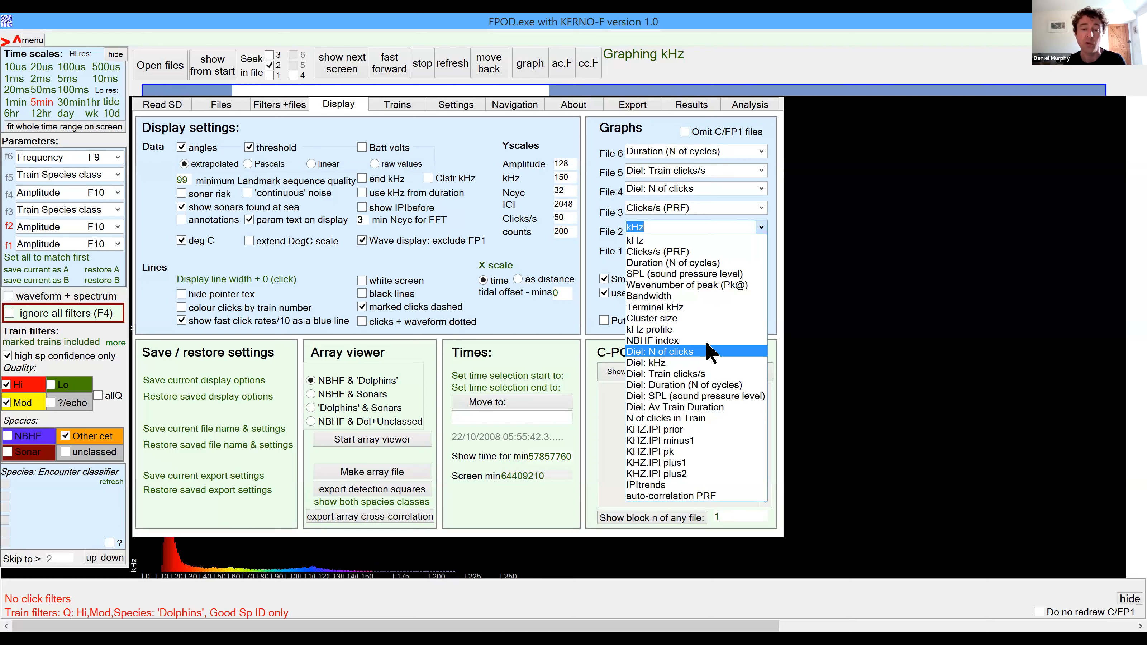
left_click(605, 237)
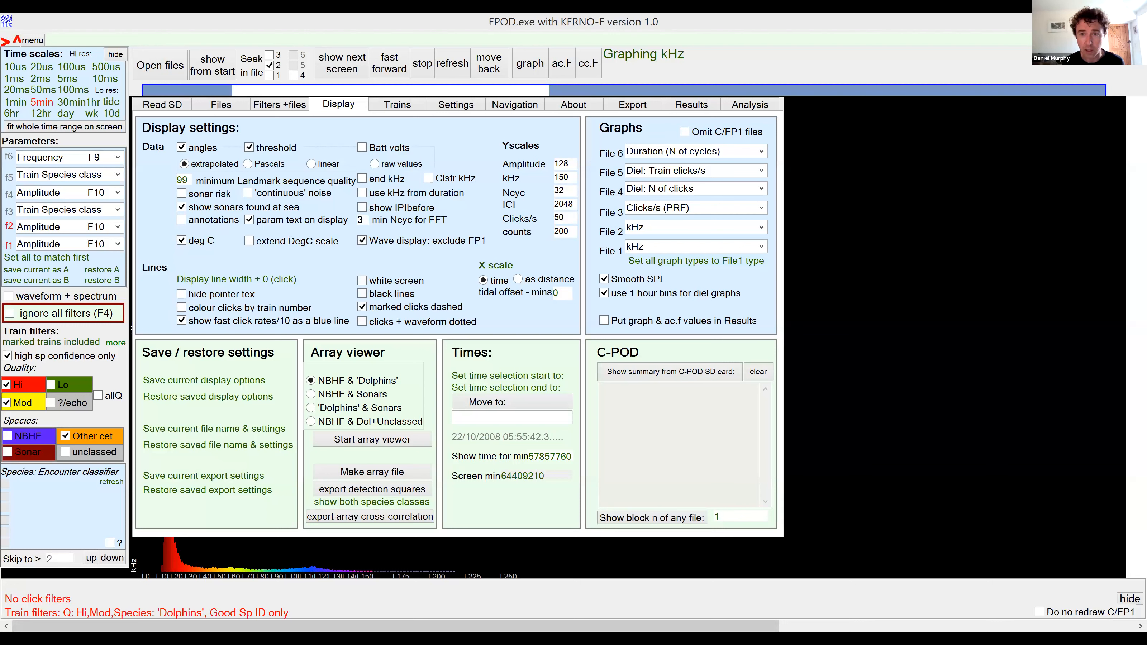
left_click(411, 192)
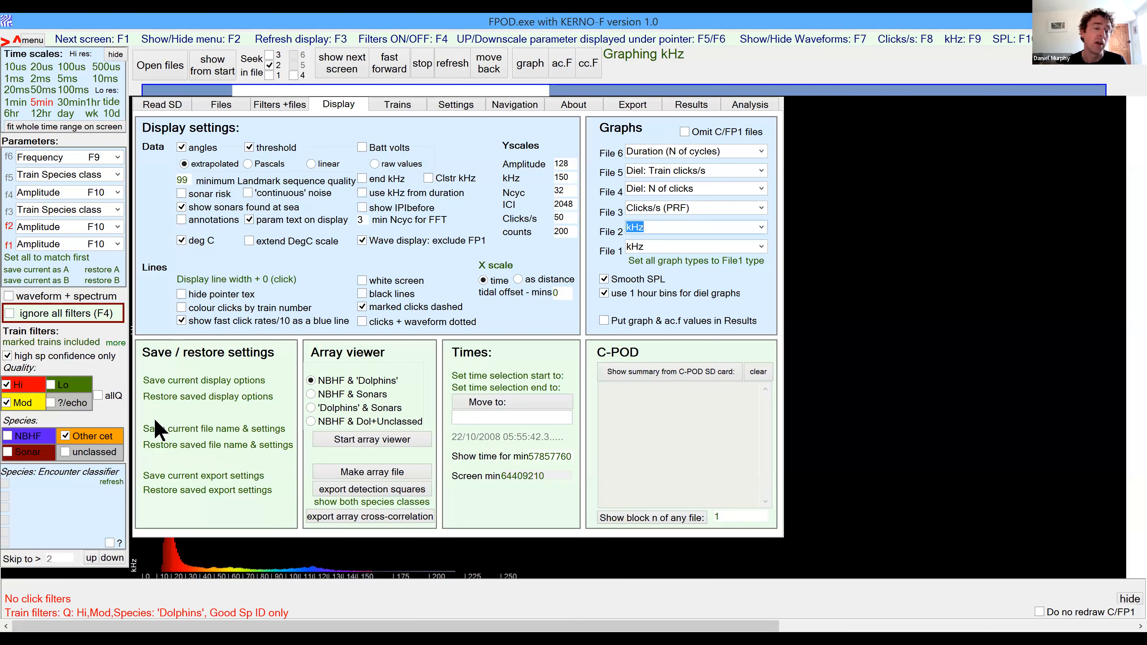
Check the train and click filters and set the data export to DPM (detection positive minutes) with days as the period.
left_click(637, 105)
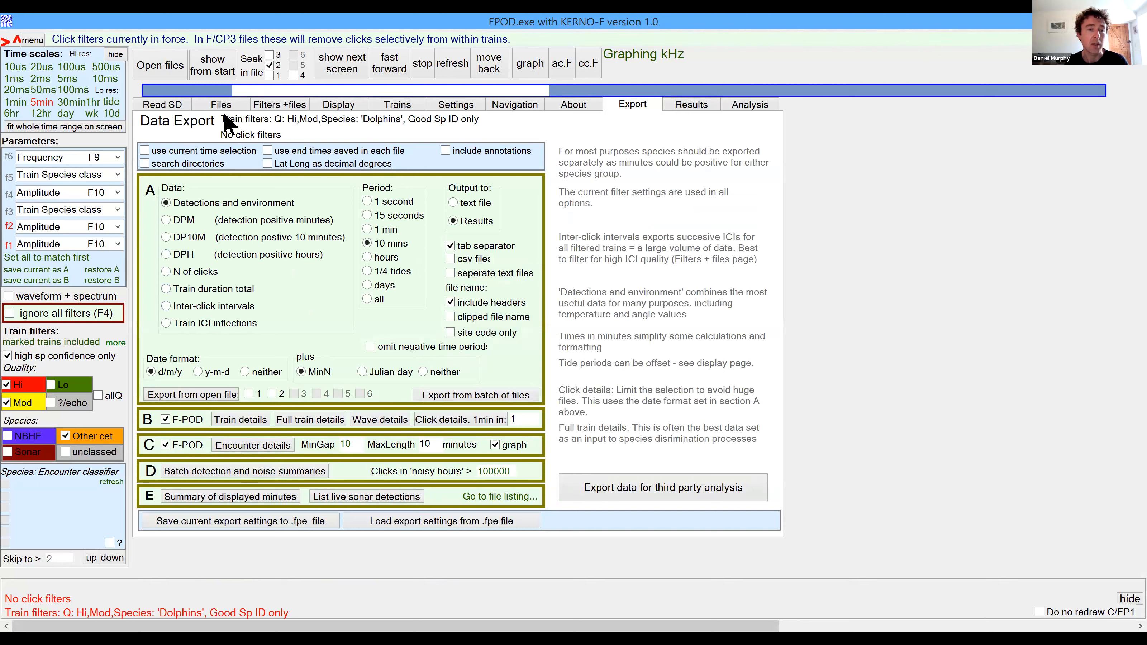
left_click(271, 108)
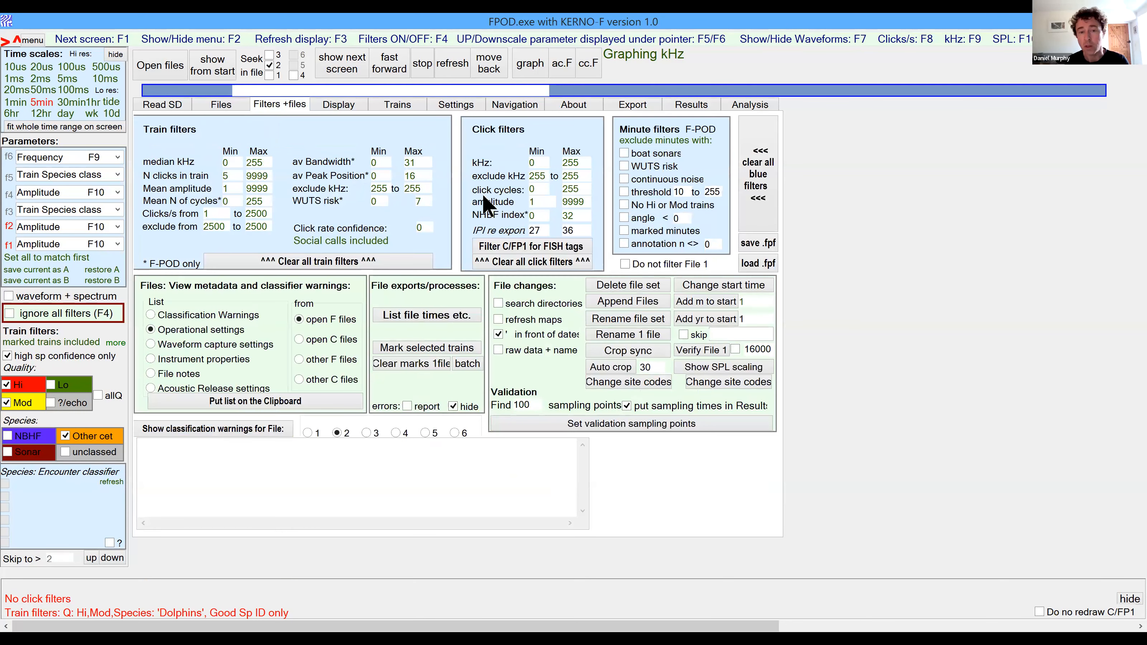
left_click(638, 104)
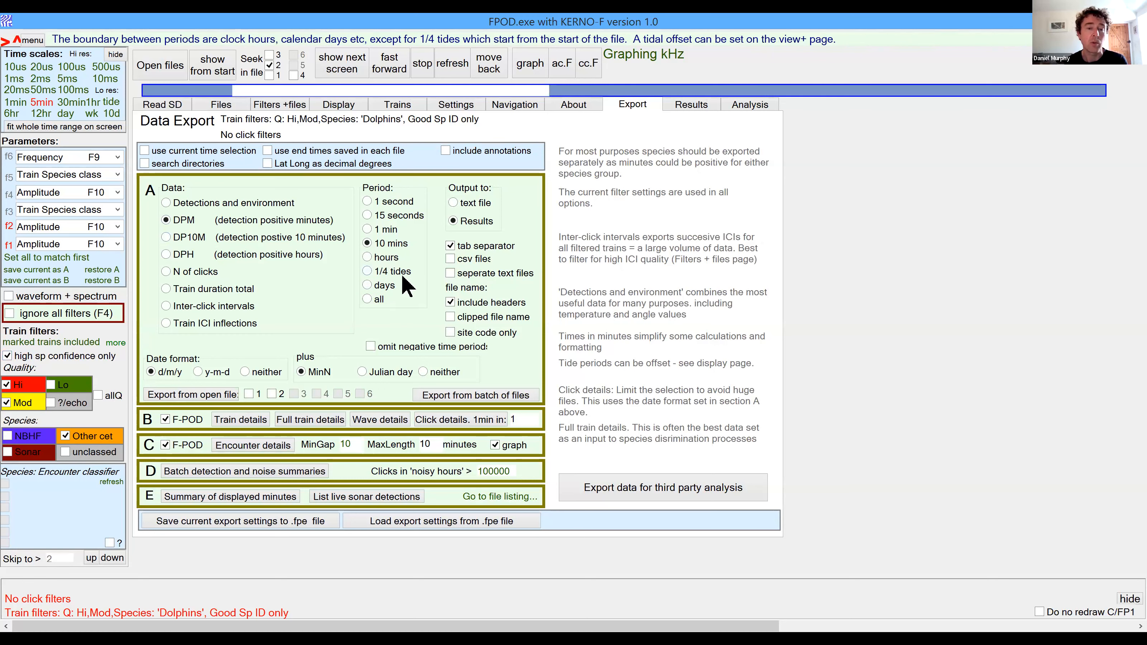
left_click(369, 288)
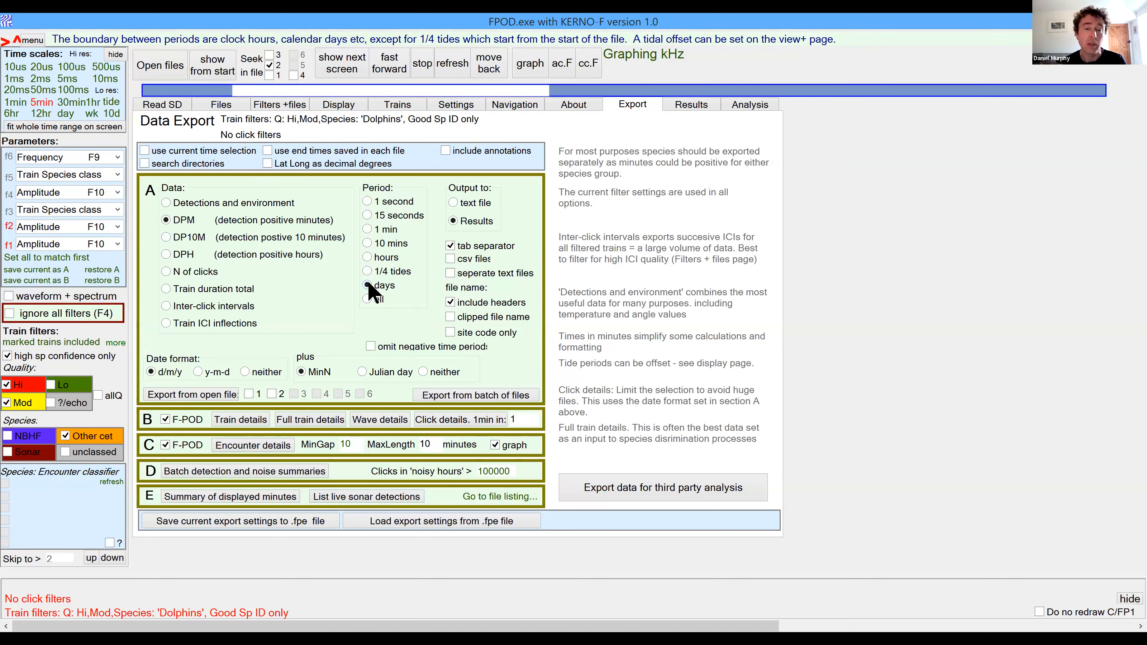
Batch export the daily DPM of "FPOD sample 2022 06 12 FPOD_7005 file0 PART 9d 11h 11m.FP3" to the results page, and clear the results.
left_click(445, 401)
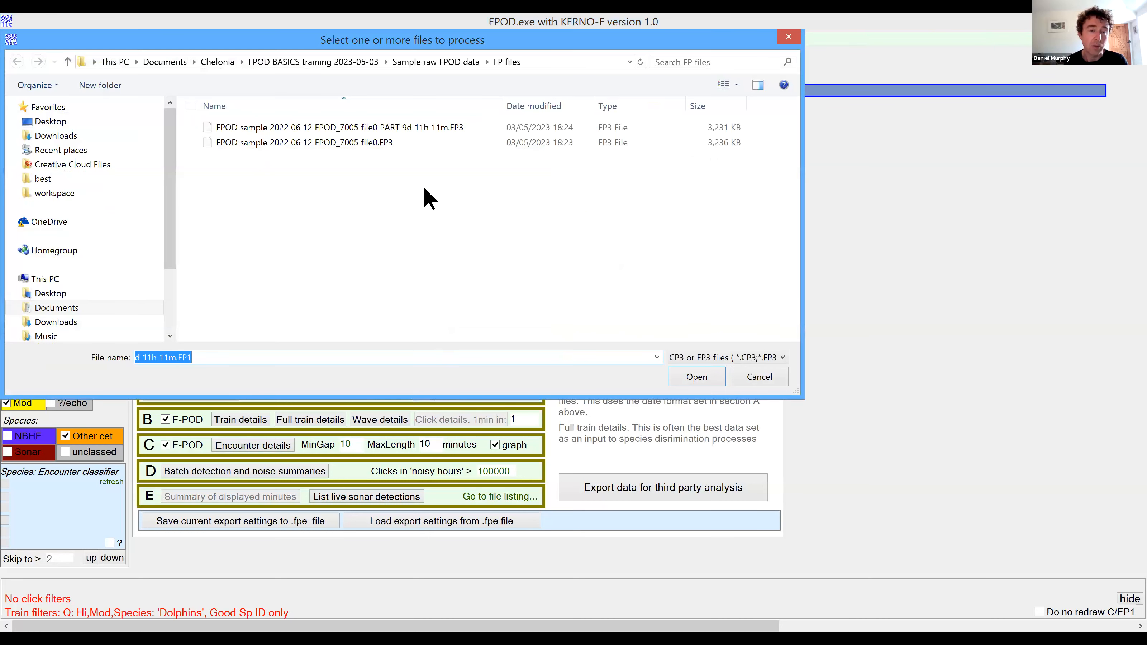
left_click(421, 126)
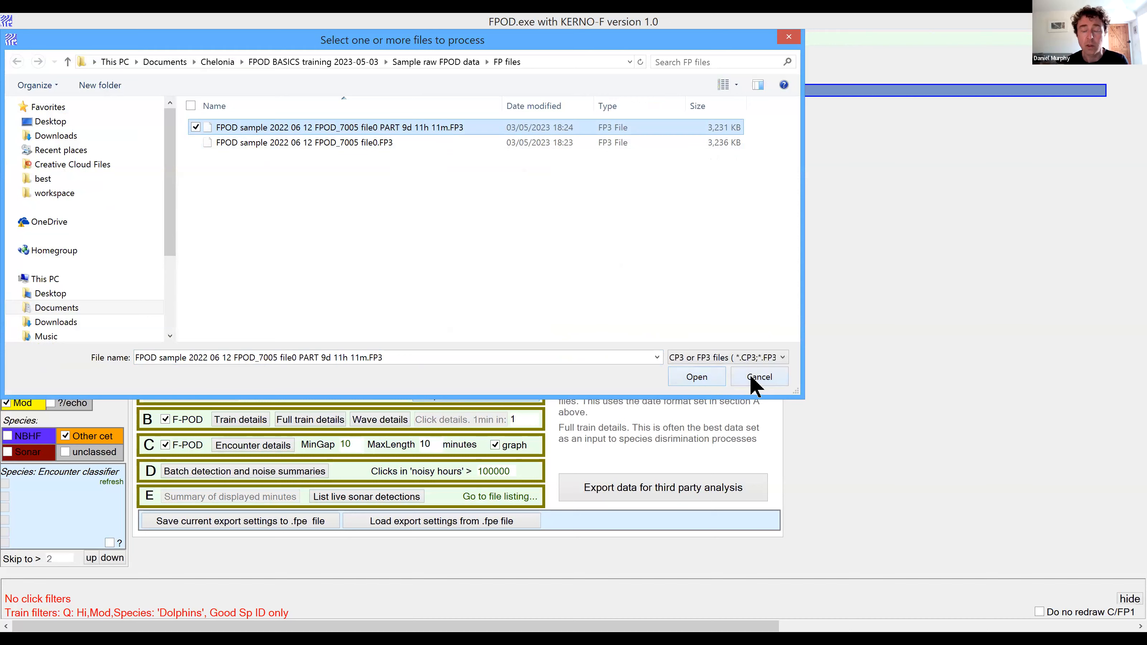
left_click(702, 376)
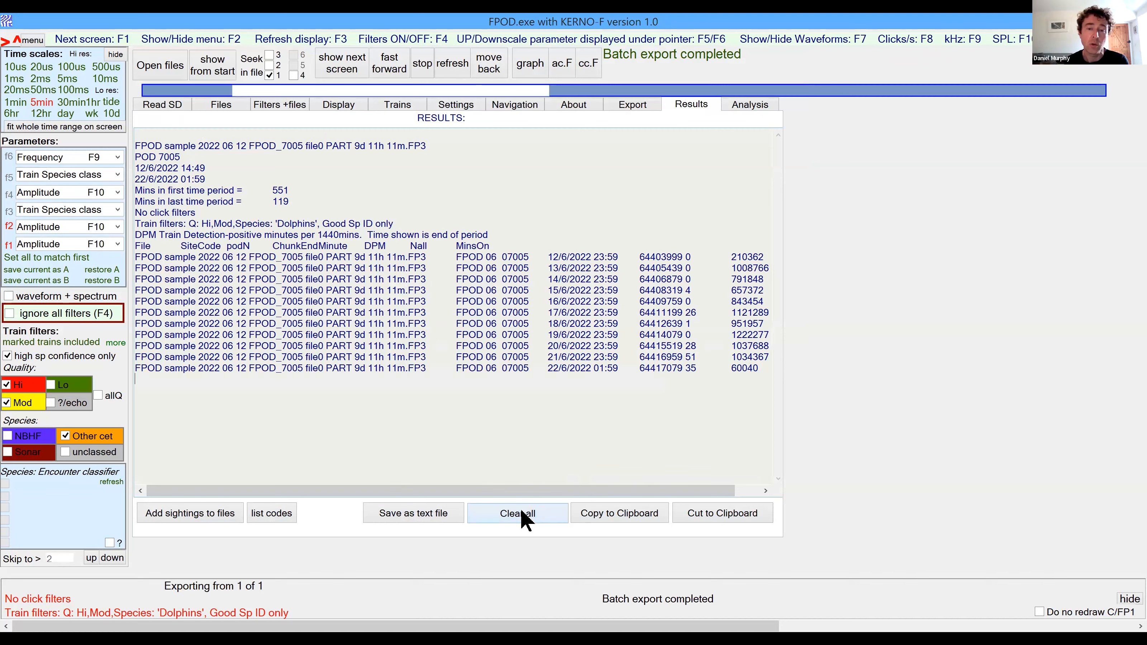
left_click(535, 511)
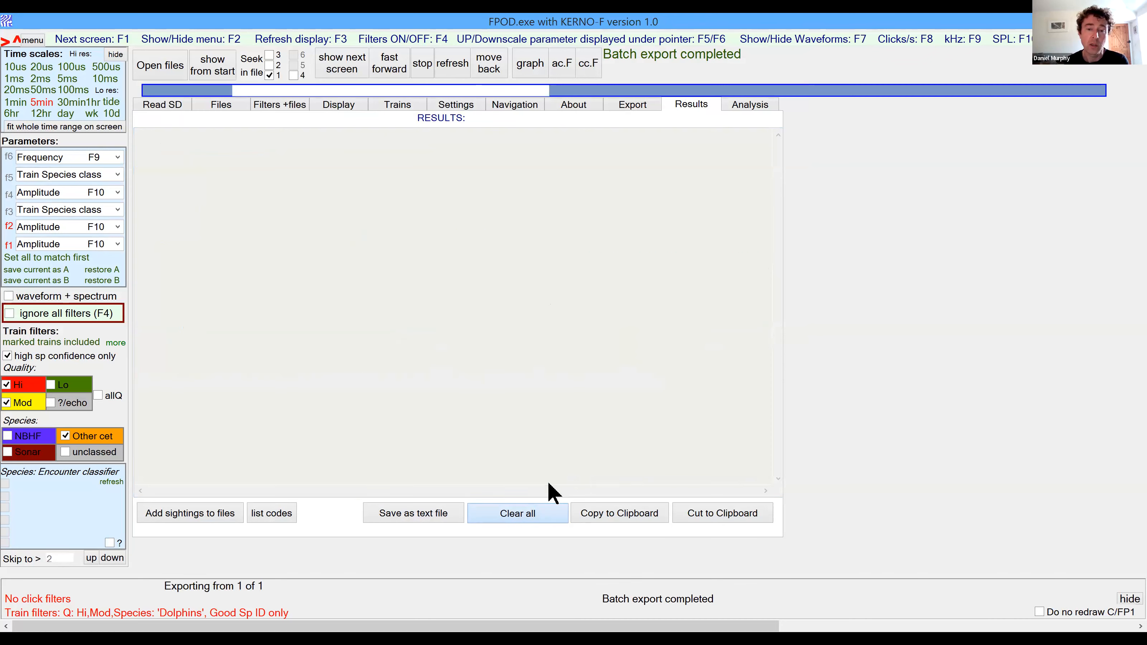
Switch the export output to a text file and batch export the PART 9d 11h 11m FP3 file.
left_click(634, 104)
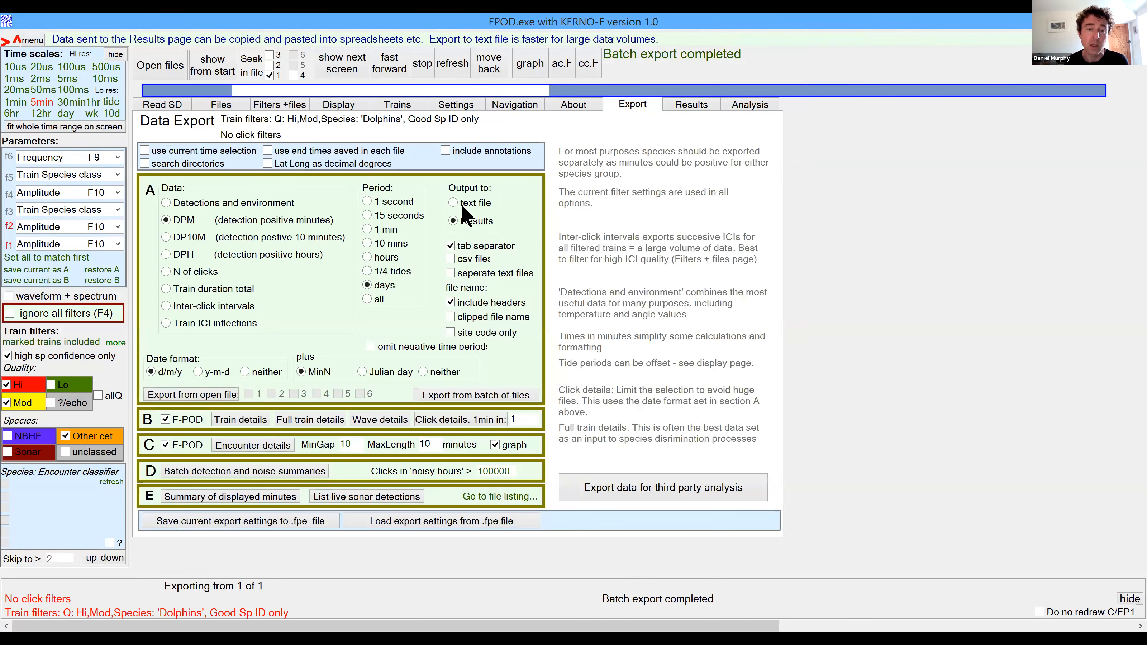
left_click(453, 203)
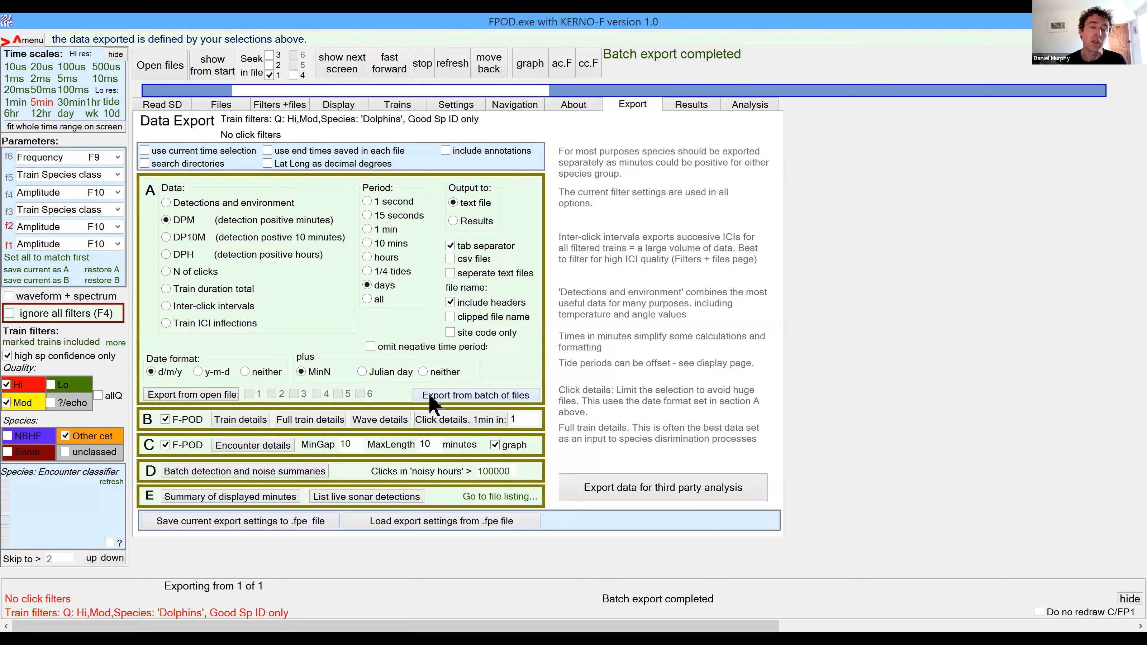
left_click(452, 395)
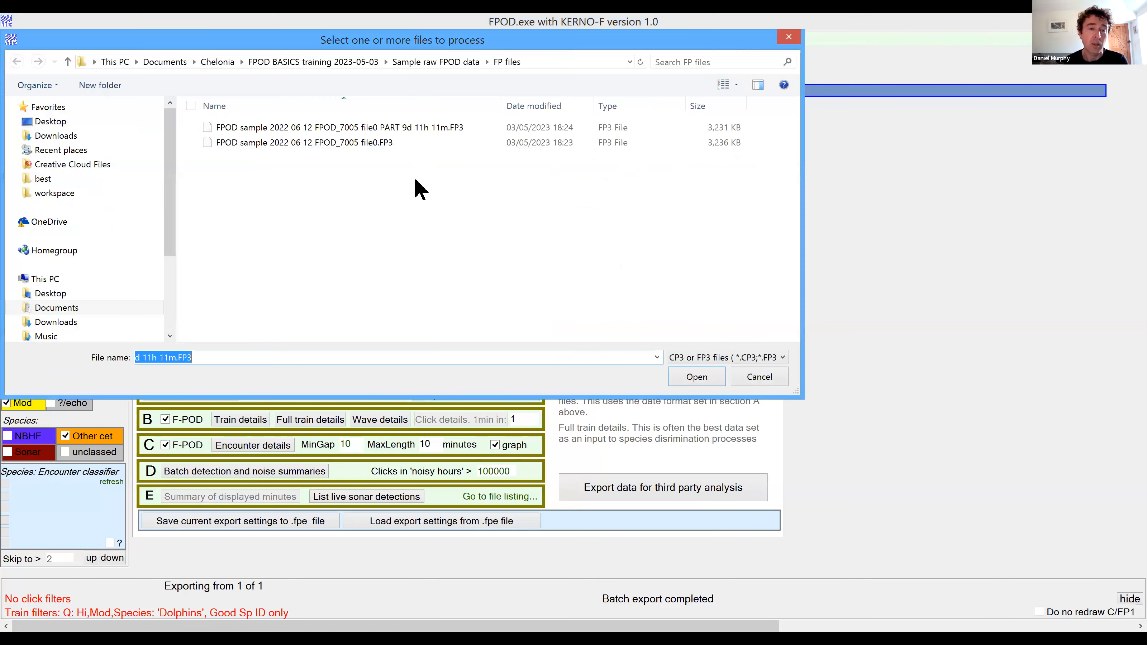
left_click(422, 127)
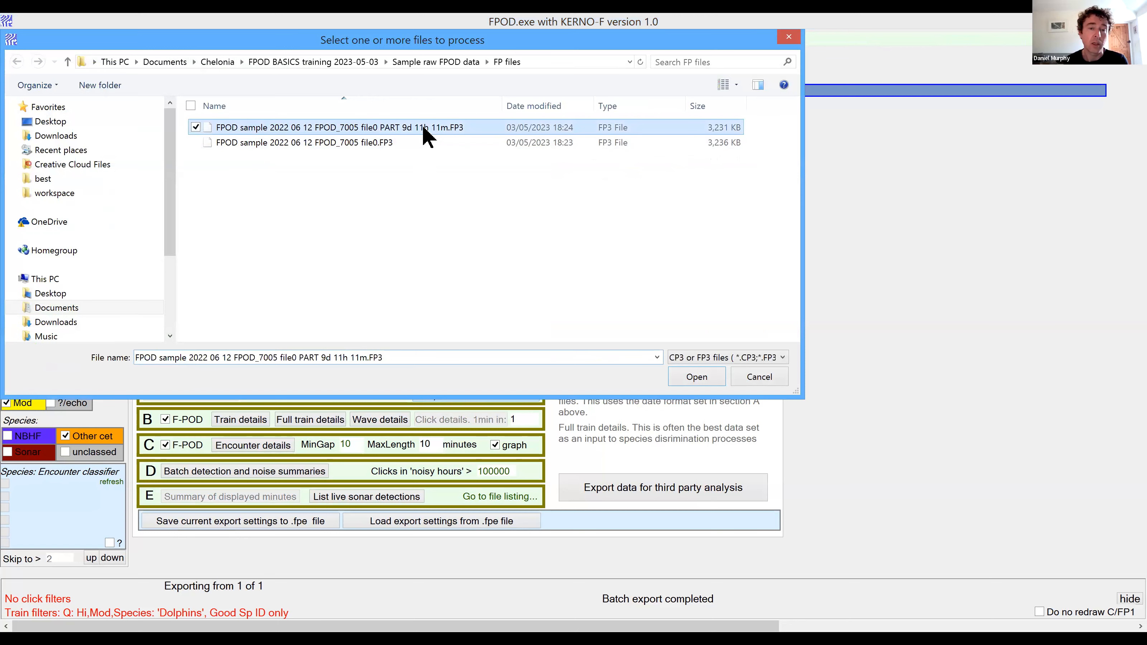
double_click(423, 127)
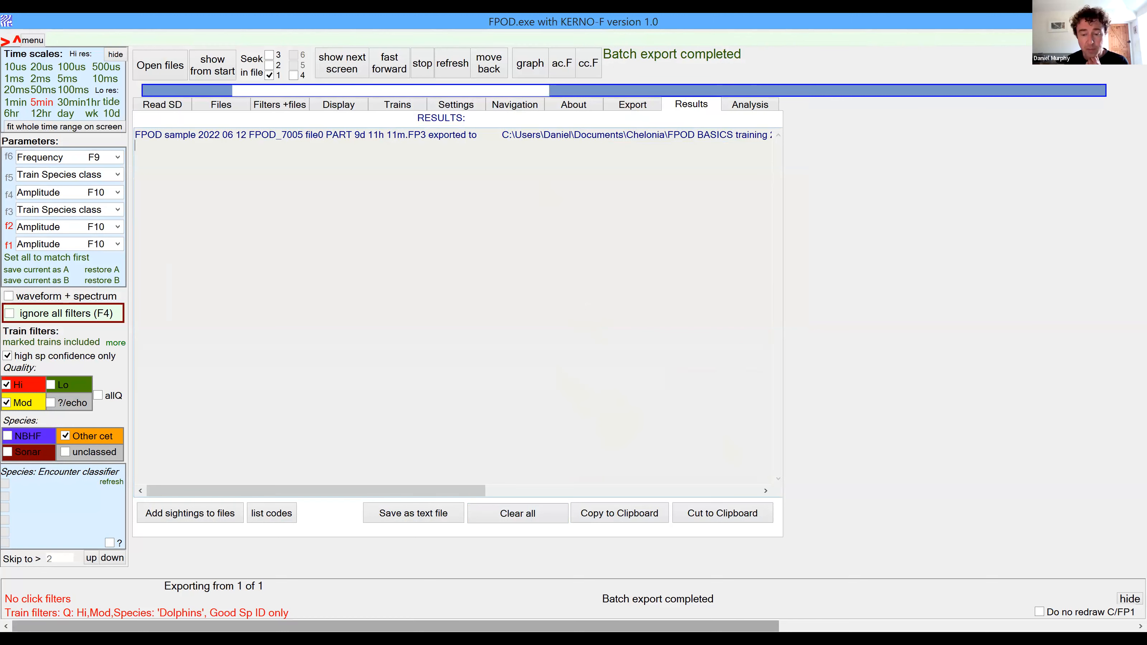
left_click(731, 638)
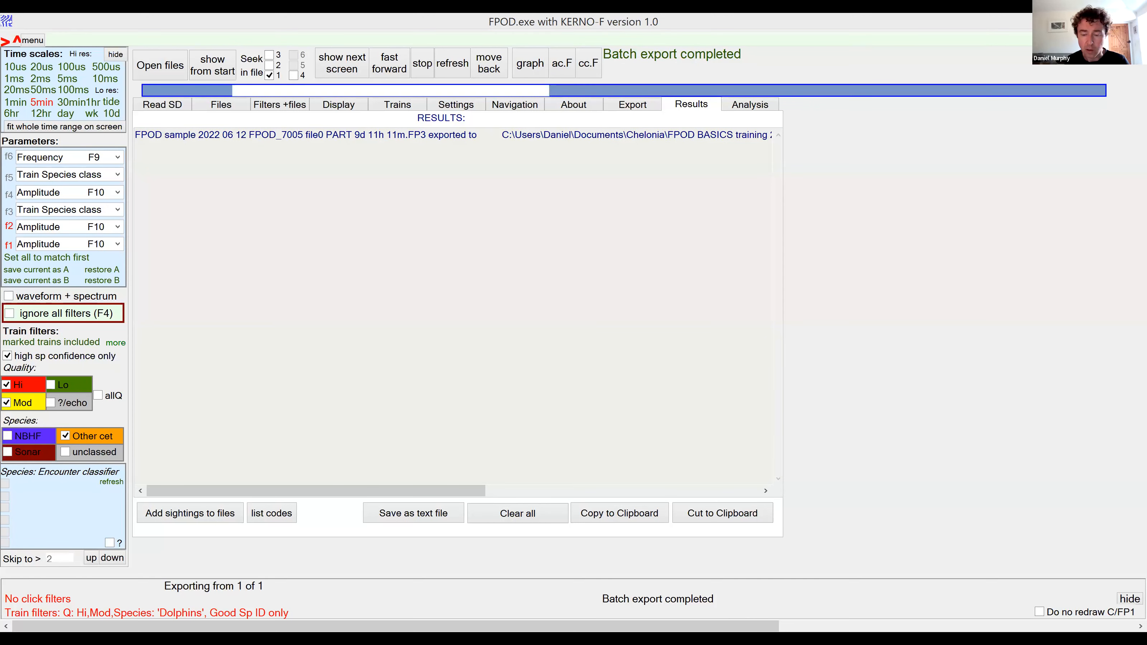
Exclude headers from the data export and batch export the PART 9d 11h 11m FP3 file to a text file again.
left_click(632, 106)
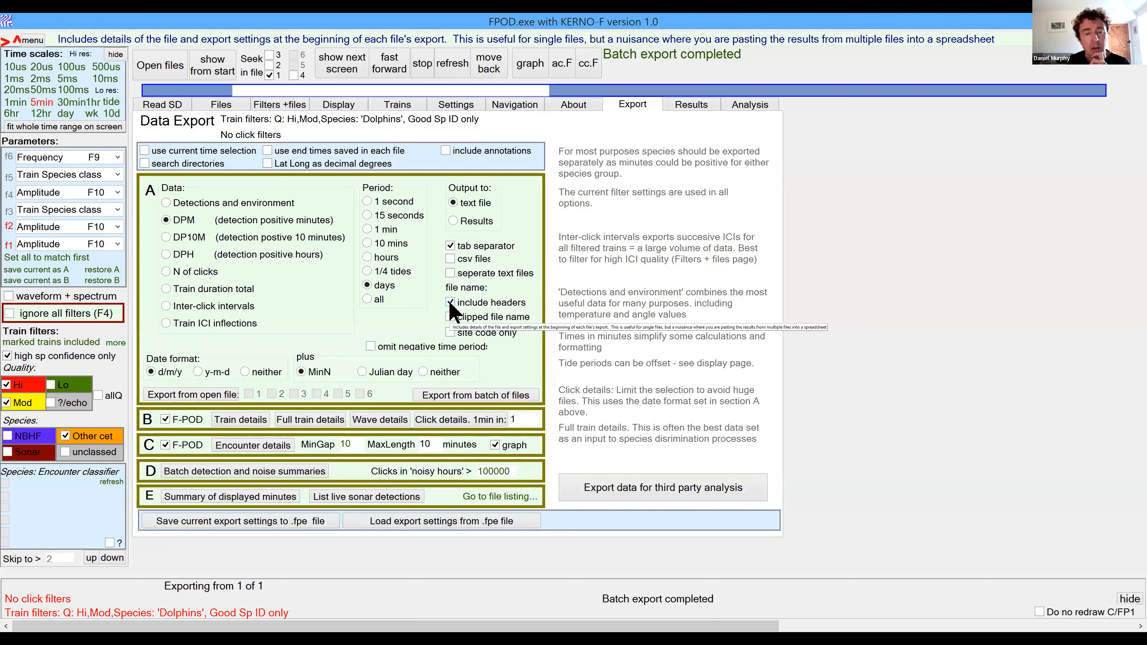
left_click(450, 304)
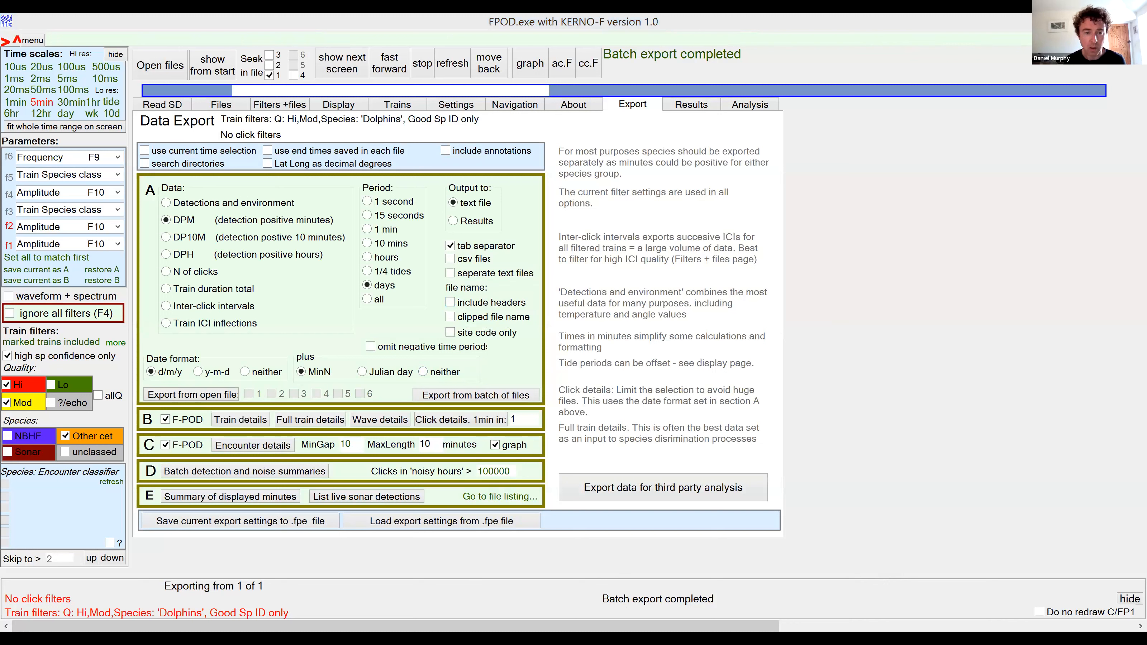
left_click(507, 394)
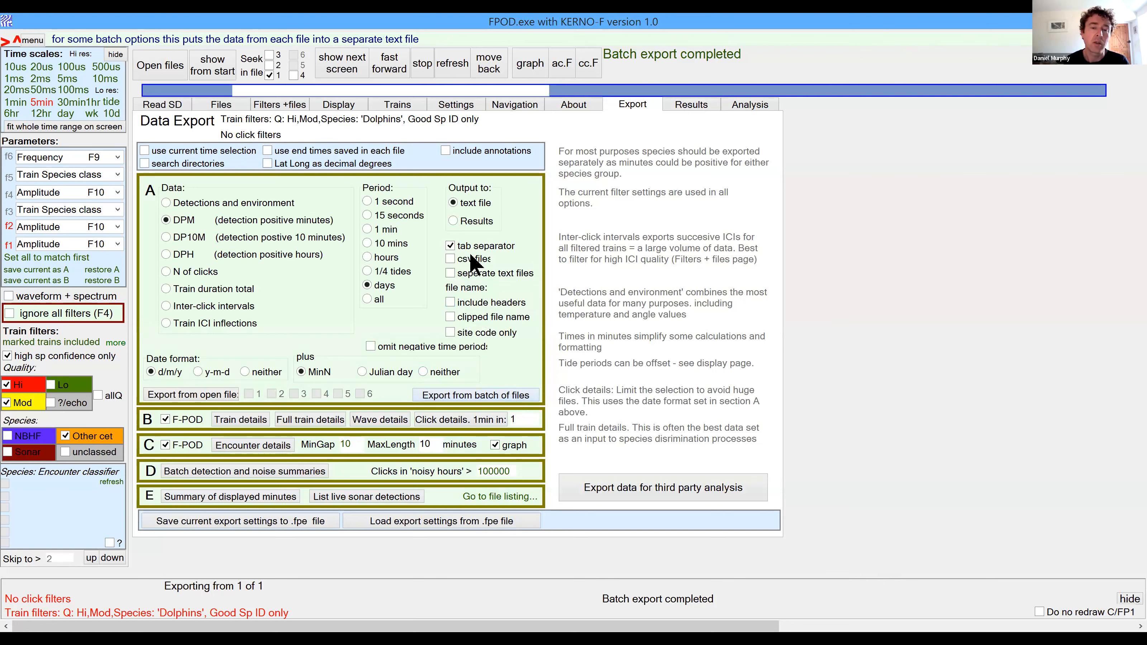
left_click(514, 395)
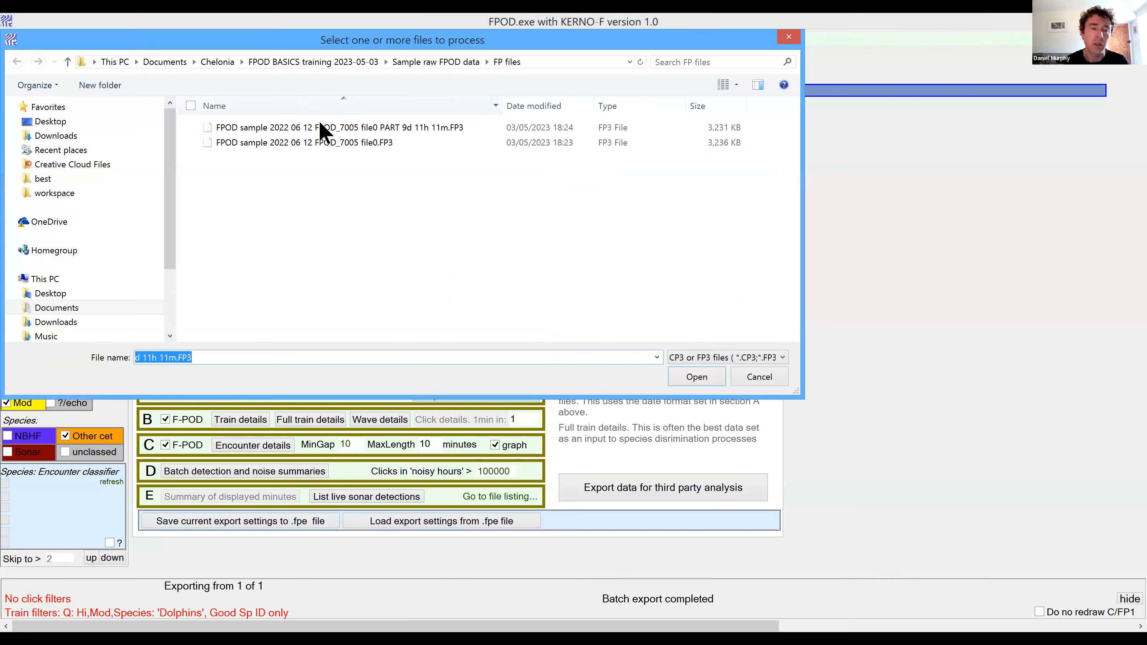
left_click(321, 128)
double_click(320, 128)
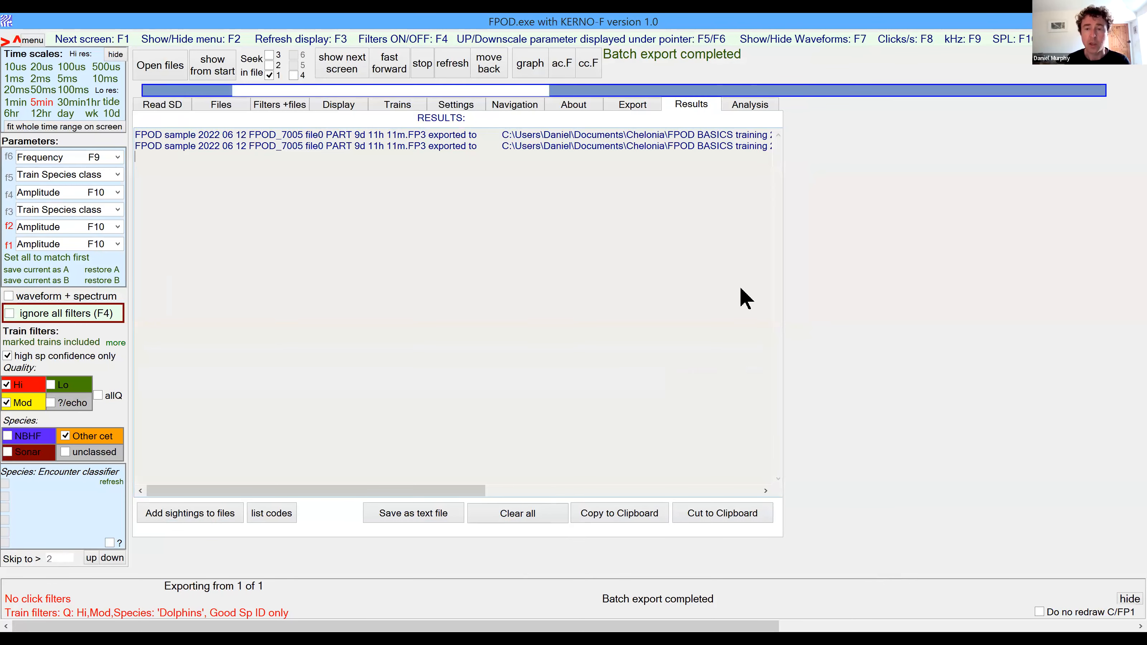
Switch to the FP files folder in File Explorer and open the exported "PART 9d 11h 11m Dol DPM.txt" file.
key("F2")
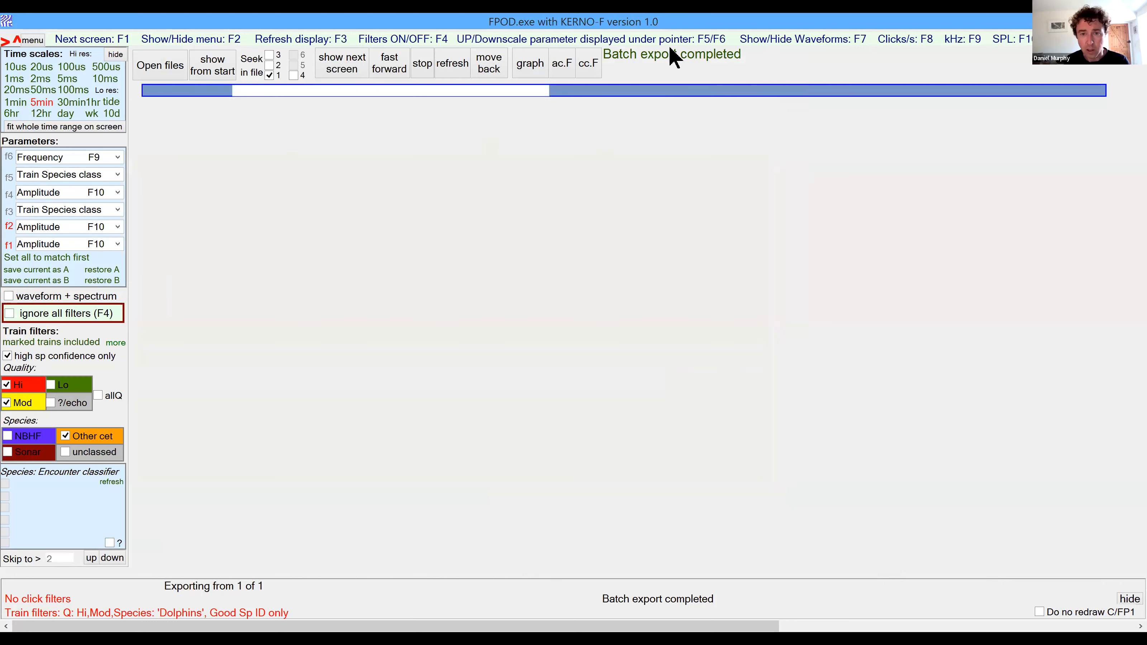
key("alt+Tab")
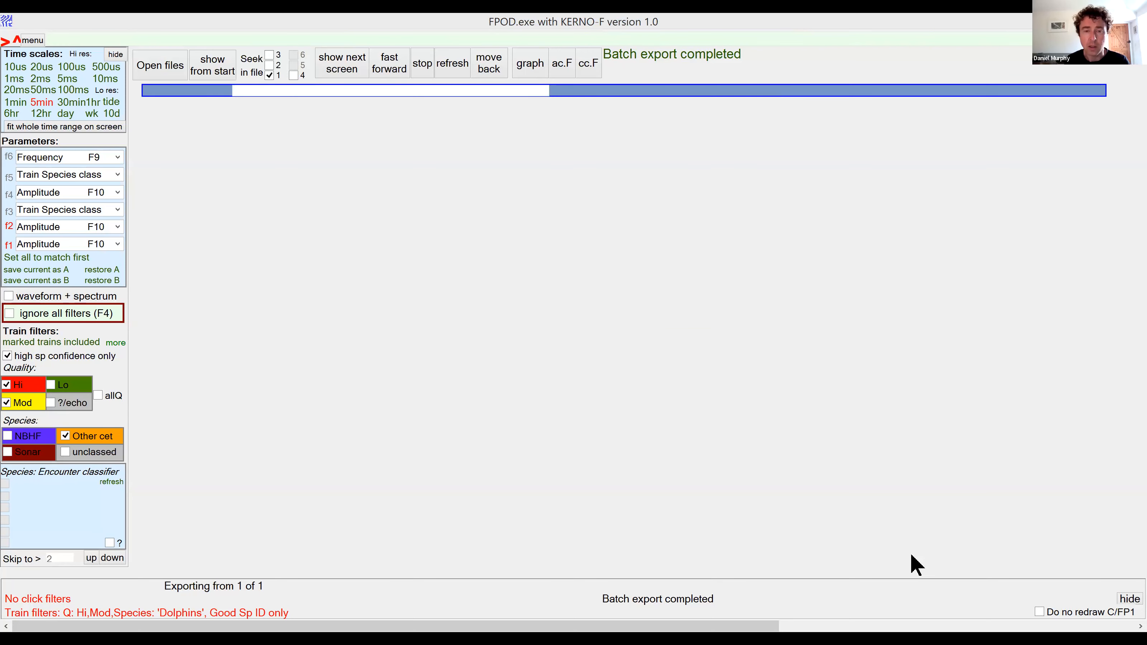
left_click(701, 332)
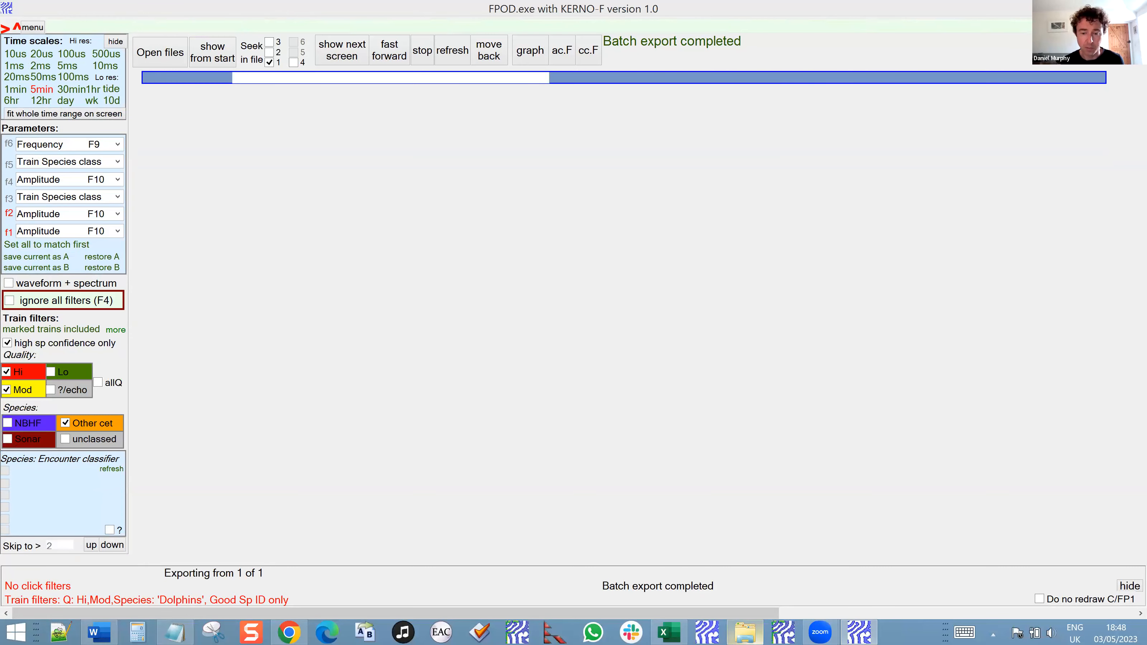
left_click(745, 632)
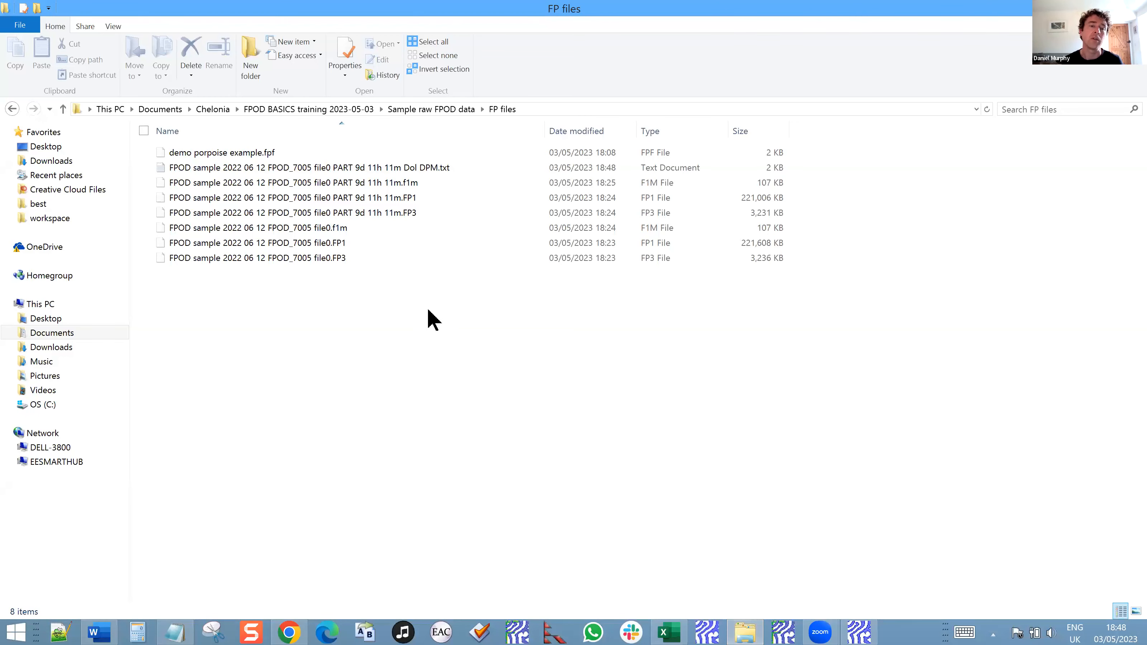
double_click(430, 170)
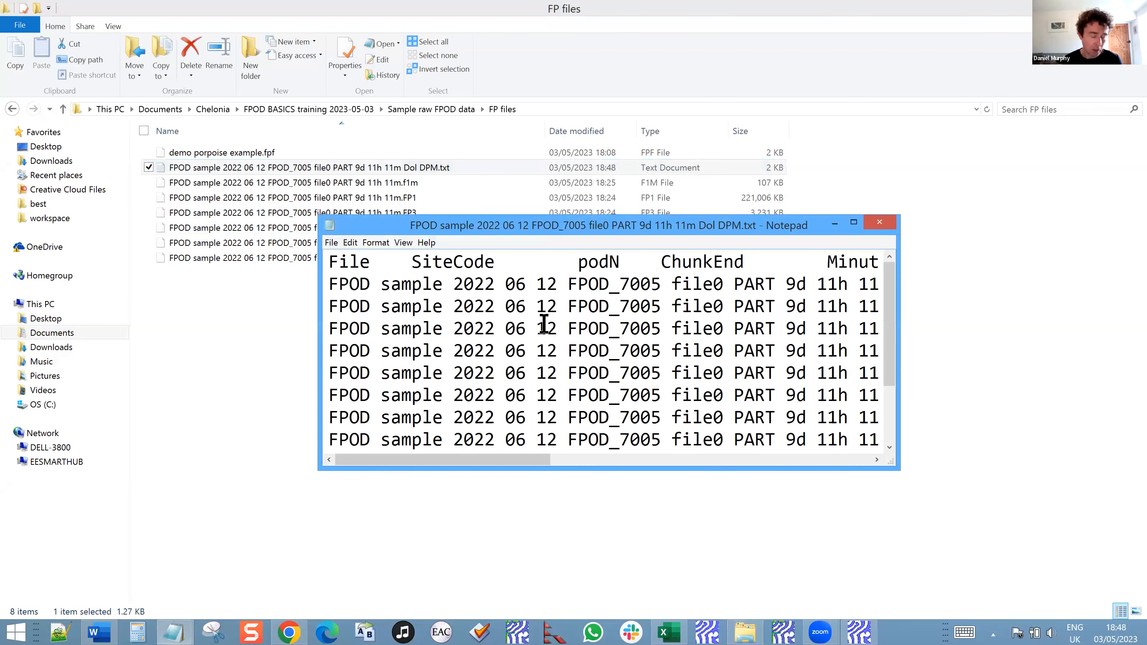
Copy all the exported text into the blank Excel workbook starting at A1, and autofit all column widths.
key("ctrl+a")
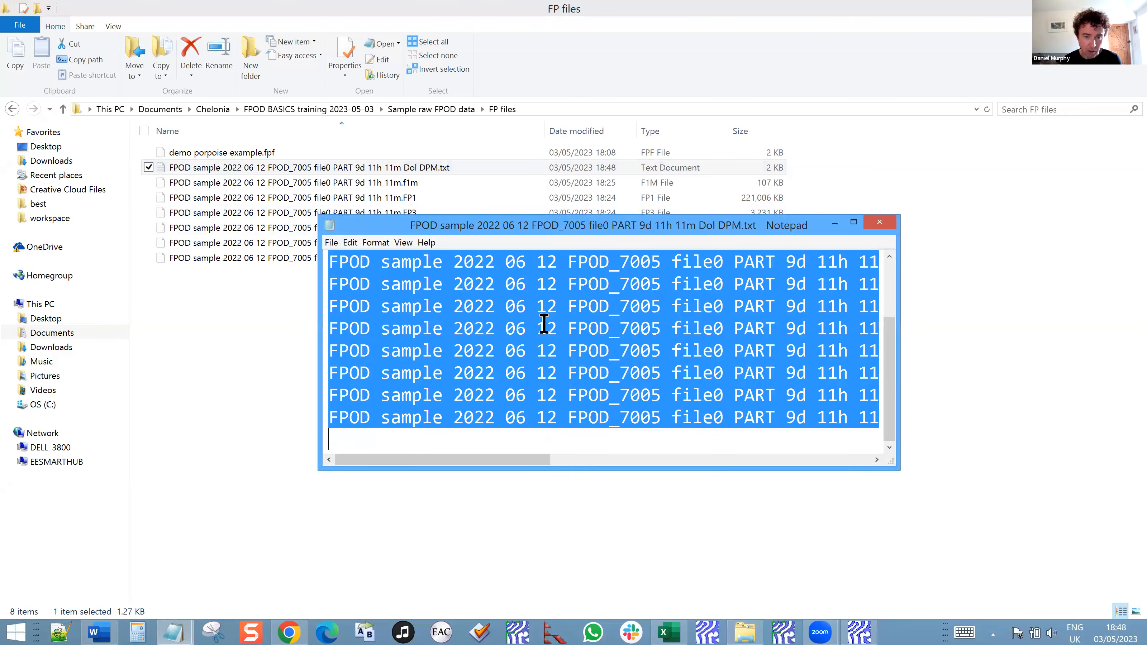
left_click(669, 631)
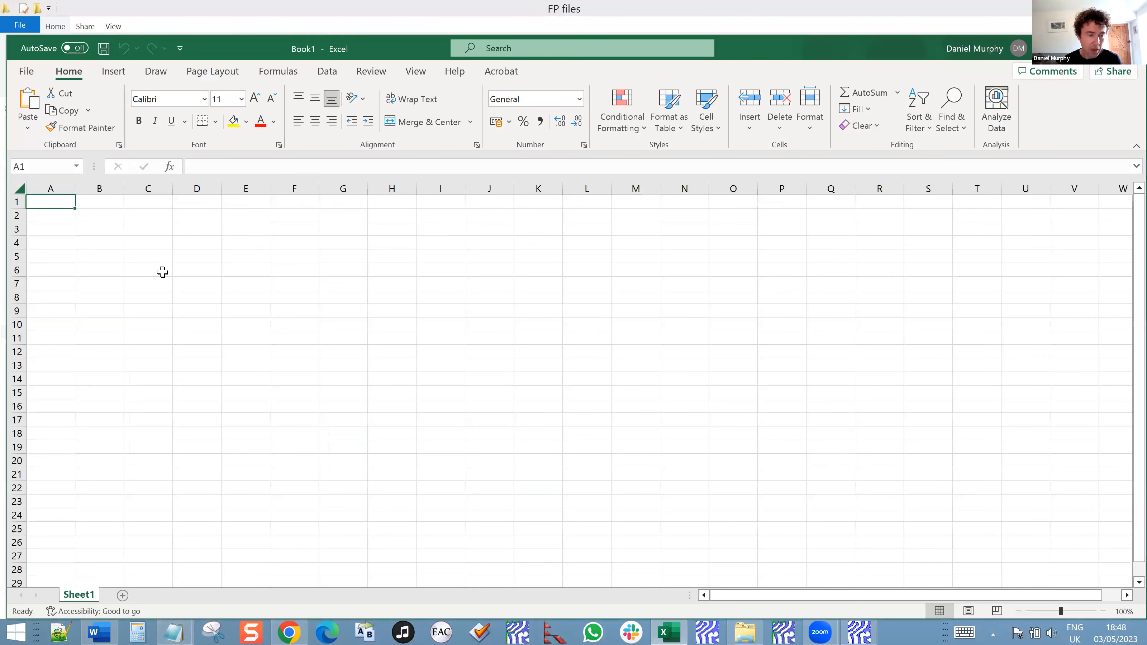
key("ctrl+v")
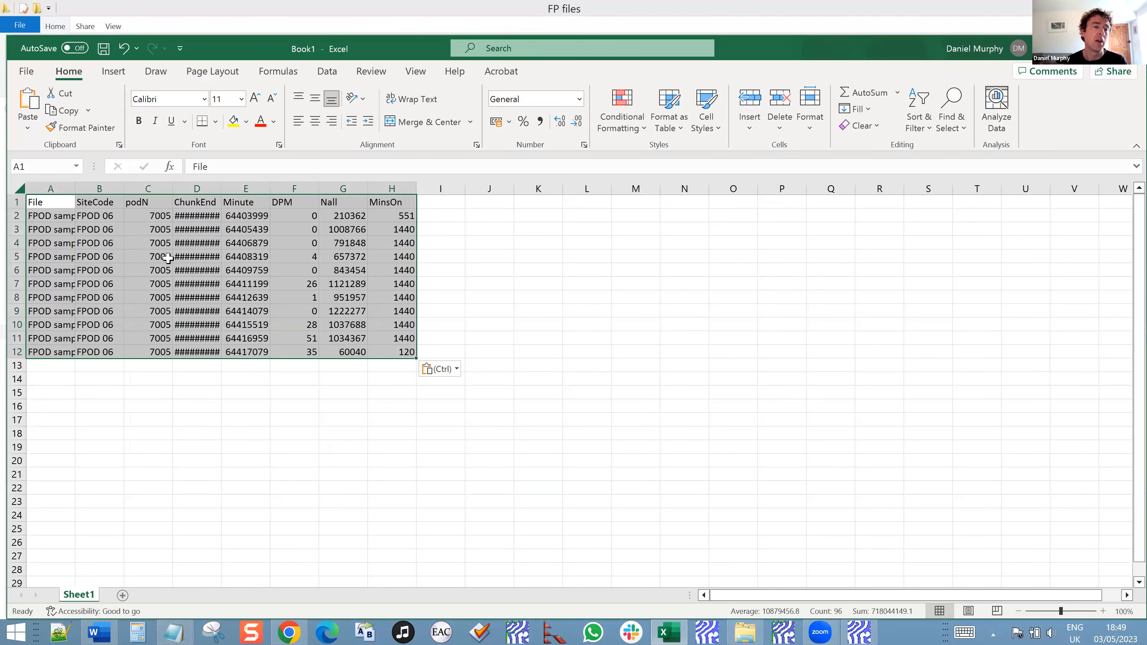
left_click(20, 190)
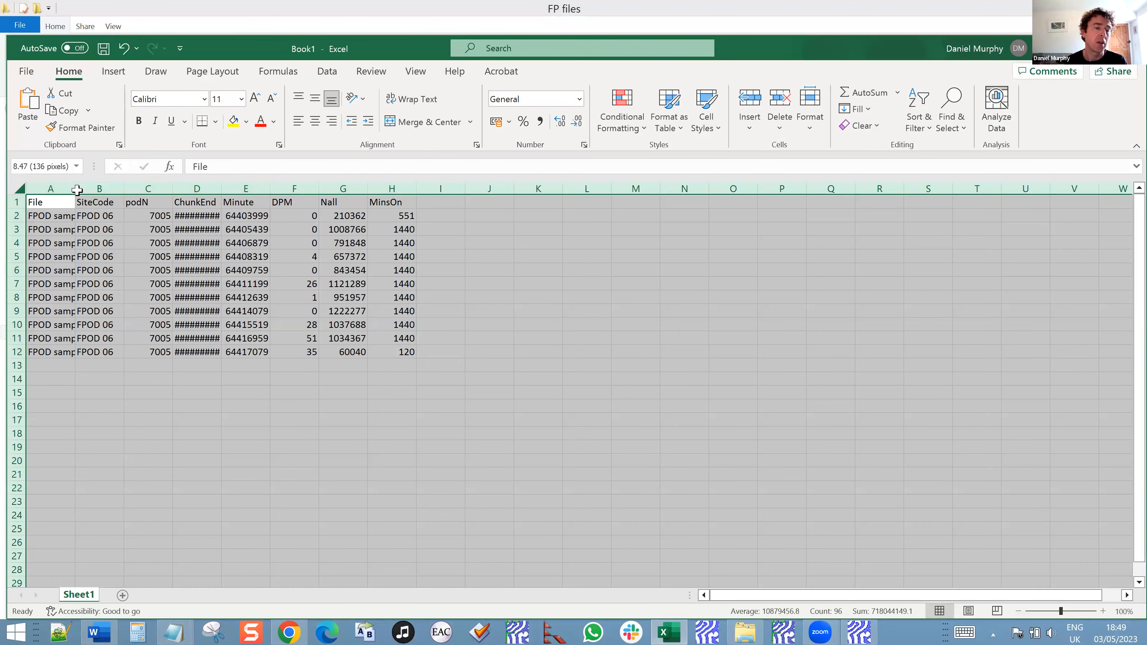
double_click(75, 188)
left_click(364, 447)
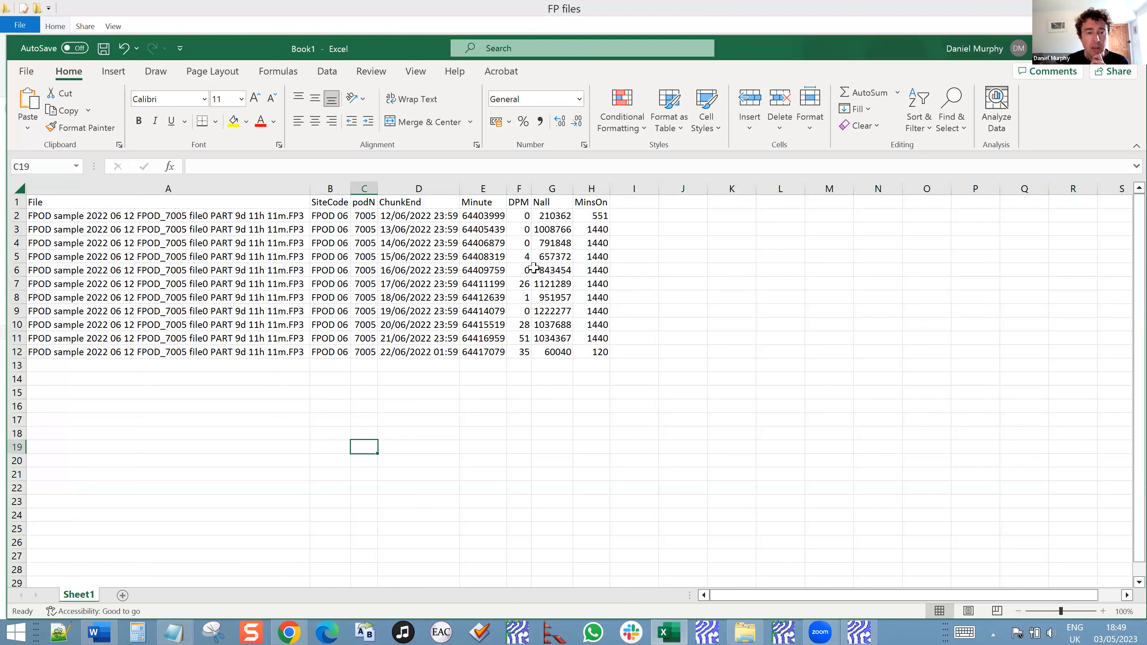
Examine the daily DPM values in column F against the ChunkEnd dates in column D.
left_click(424, 215)
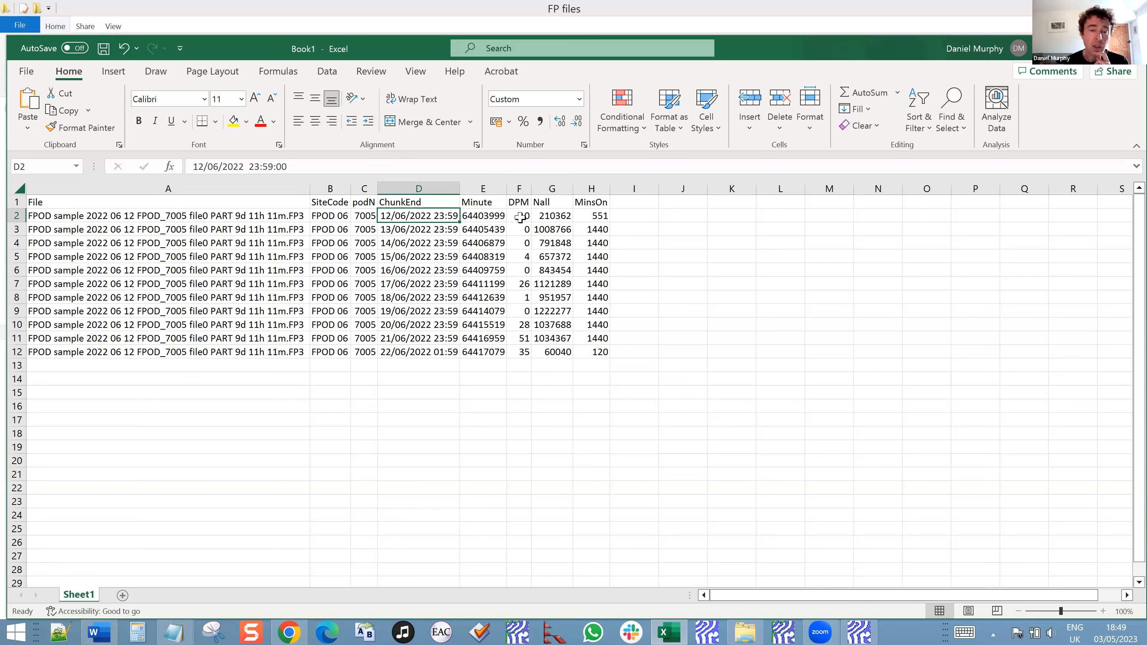
left_click(519, 203)
left_click(520, 219)
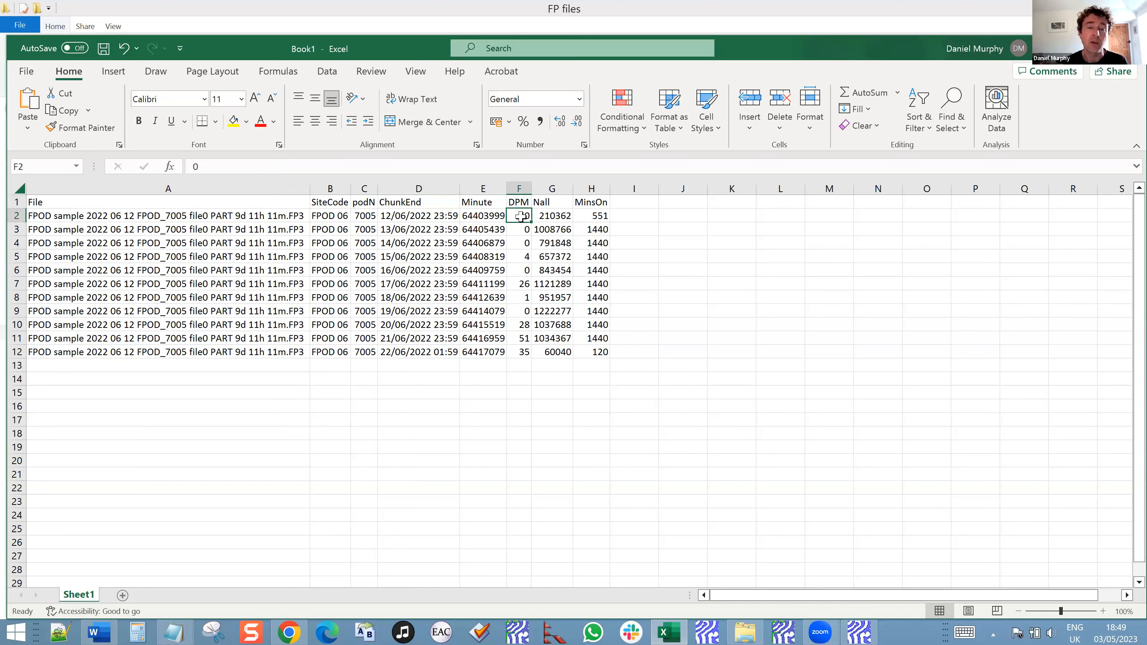
left_click(407, 216)
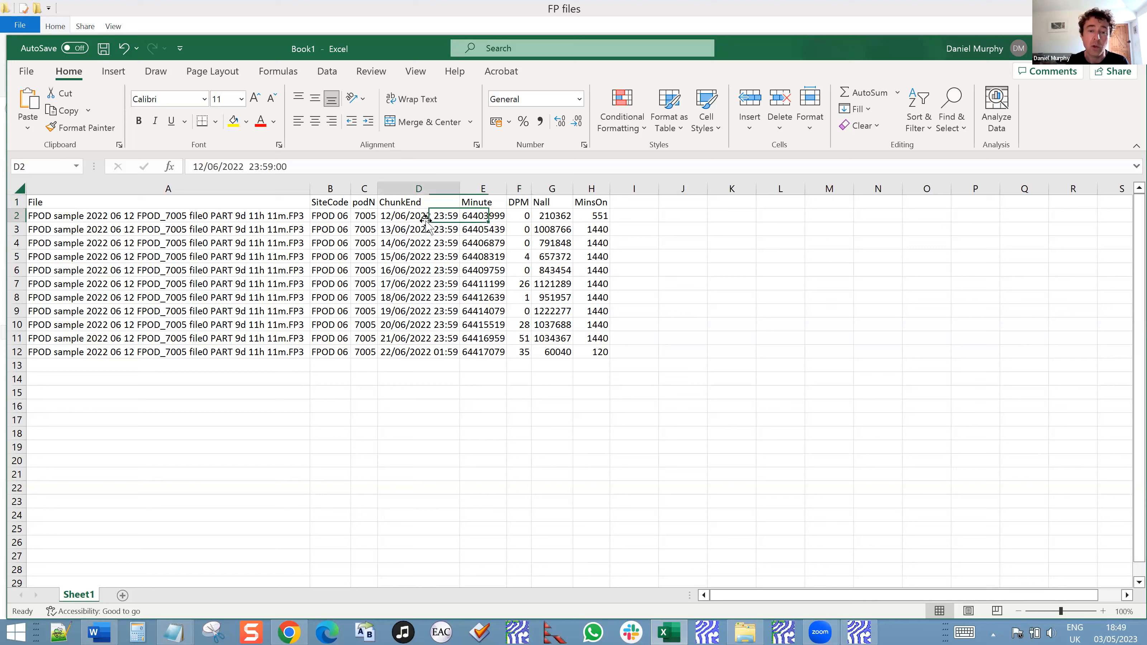
left_click(524, 284)
left_click(526, 356)
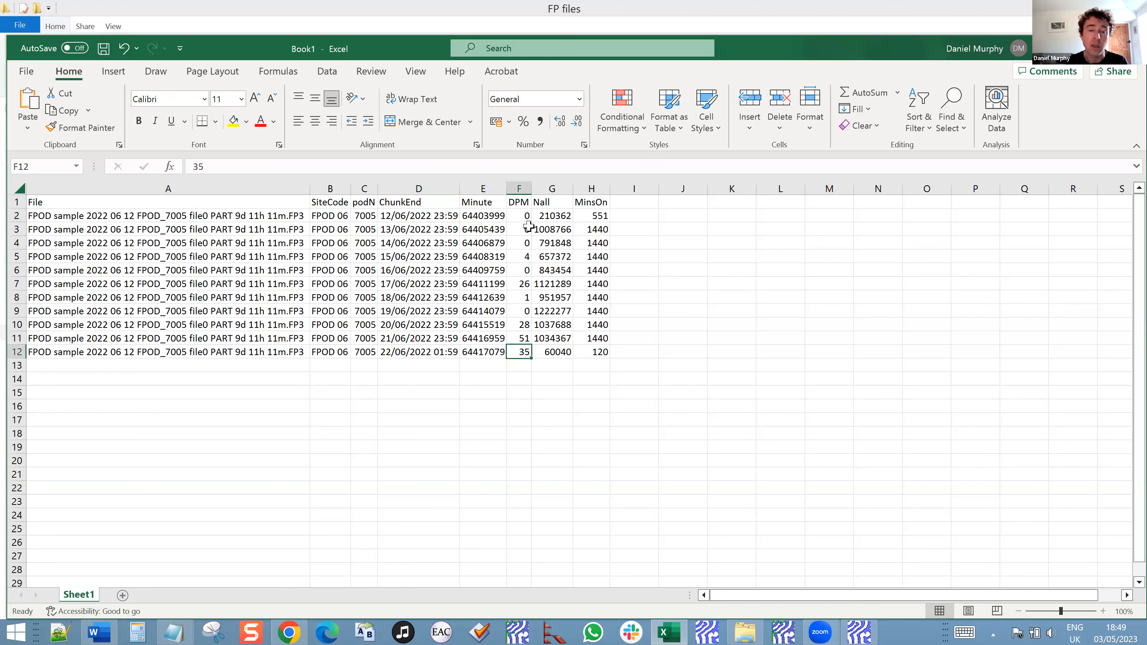
left_click_drag(524, 216, 523, 352)
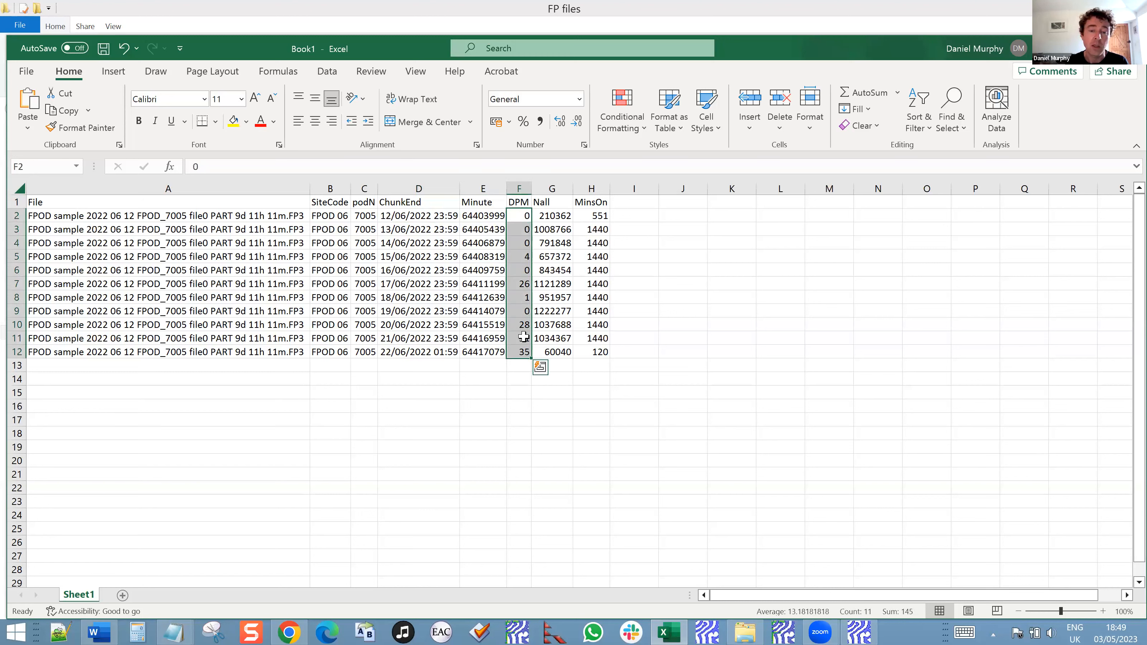
left_click(522, 327)
left_click(523, 340)
left_click(522, 356)
left_click(520, 297)
left_click(523, 230)
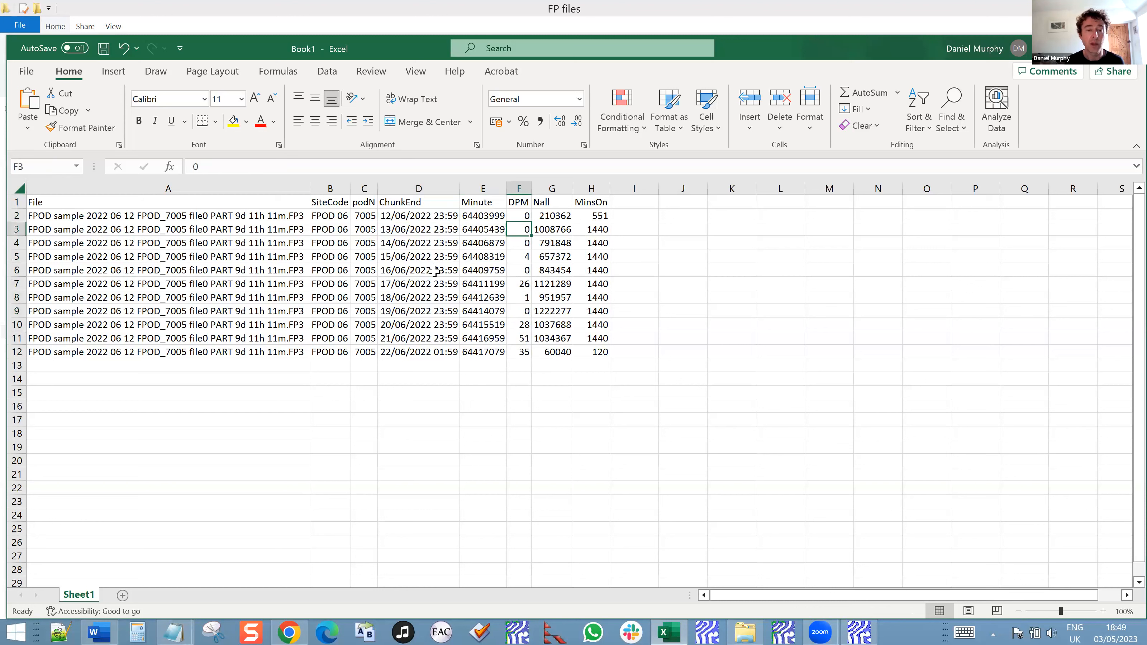
Insert a line chart of DPM against the ChunkEnd dates from columns D and F, and move it up over the data table.
left_click(420, 216)
left_click_drag(422, 201, 435, 326)
left_click_drag(519, 202, 515, 354)
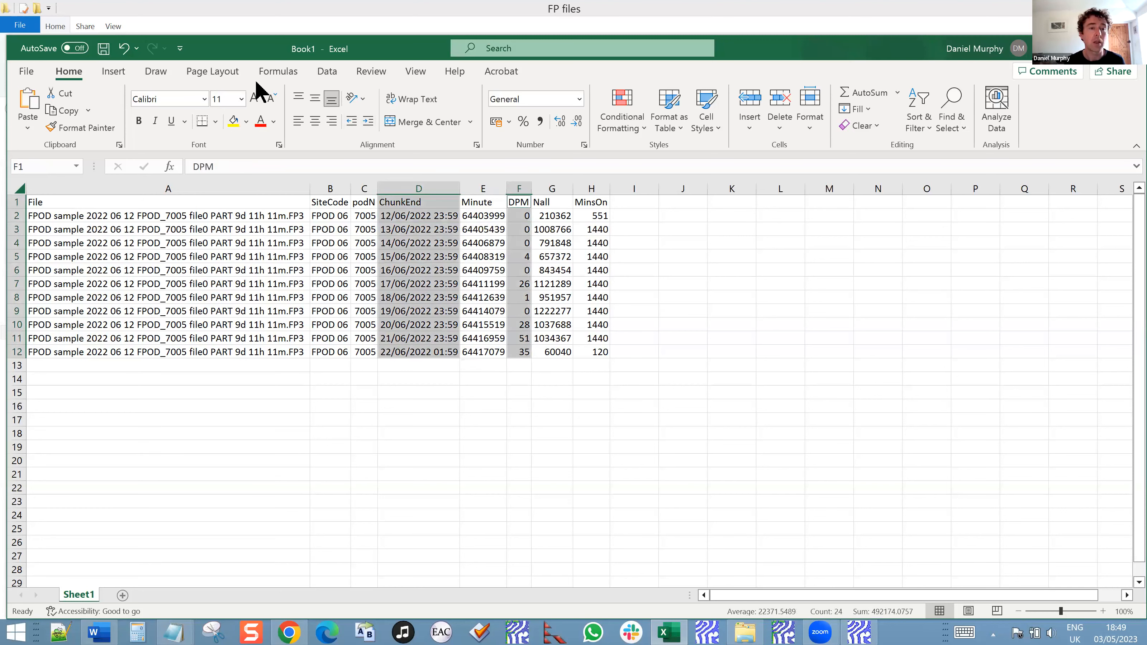
left_click(114, 73)
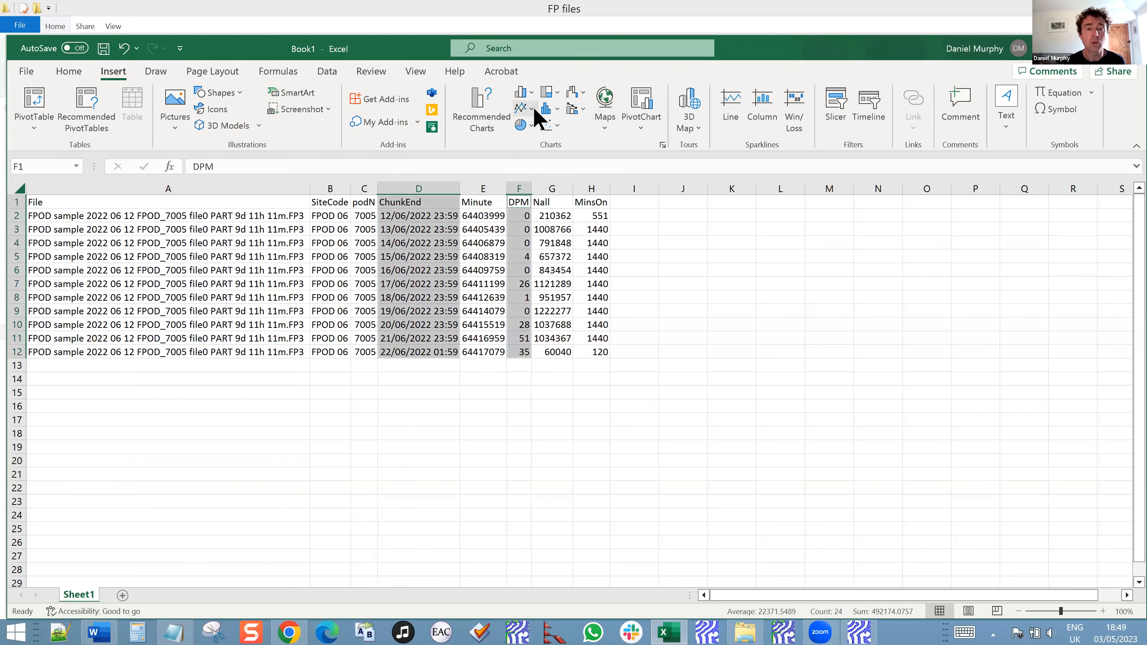
left_click(524, 109)
left_click(544, 160)
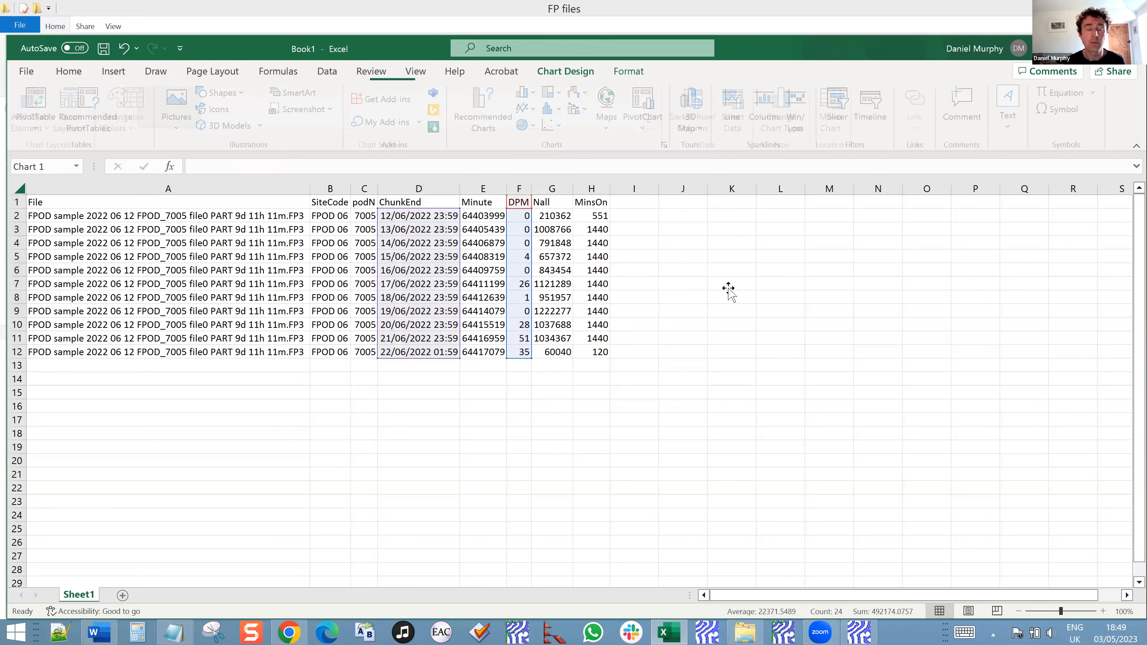
left_click_drag(653, 307, 494, 204)
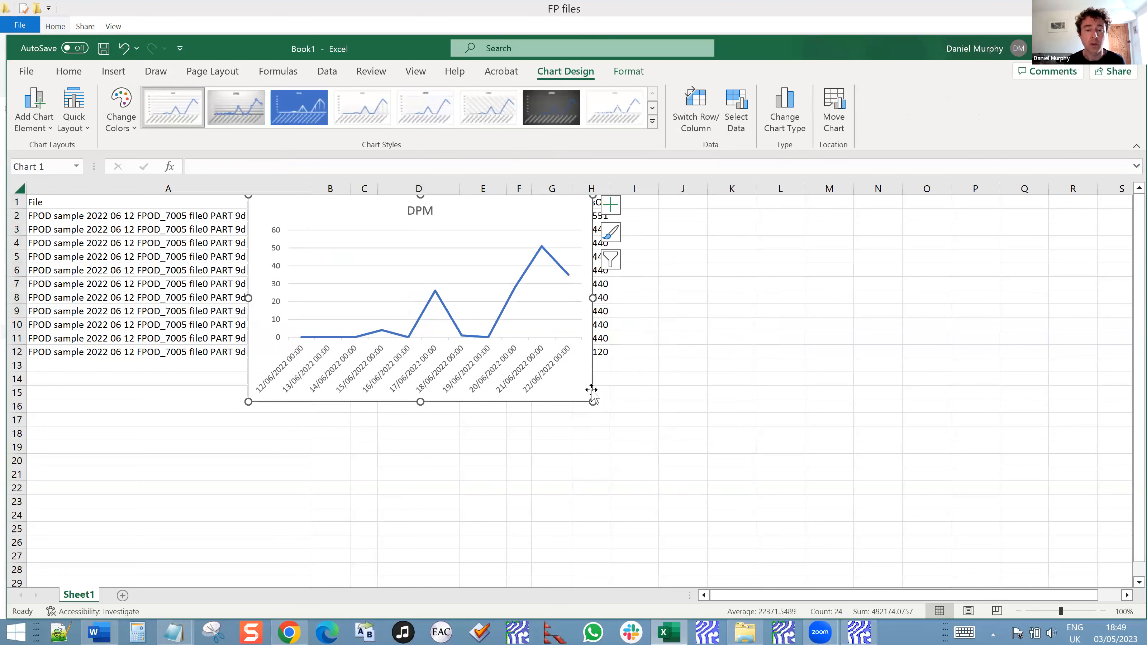
Enlarge the DPM line chart to reach about column L and row 24, and switch to the F-POD program.
left_click_drag(594, 402, 768, 515)
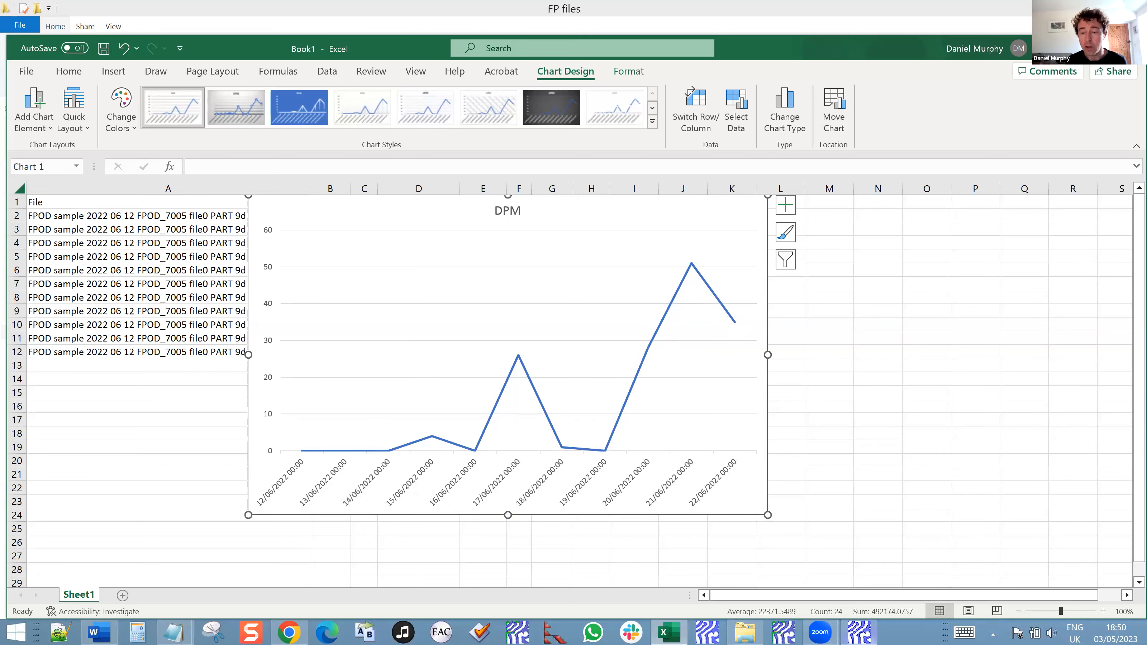
key("alt+Tab")
key("F2")
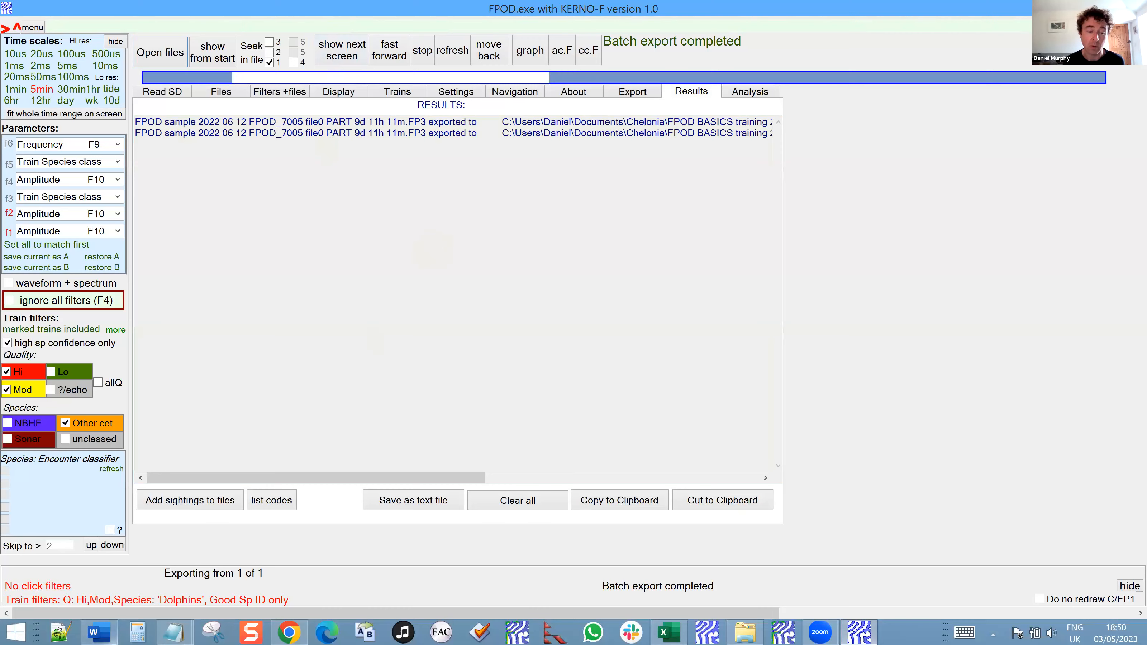
Review the basic analysis and export notes in the Word document "Basics course topics 20230503.docx", and return to the F-POD program.
left_click(99, 632)
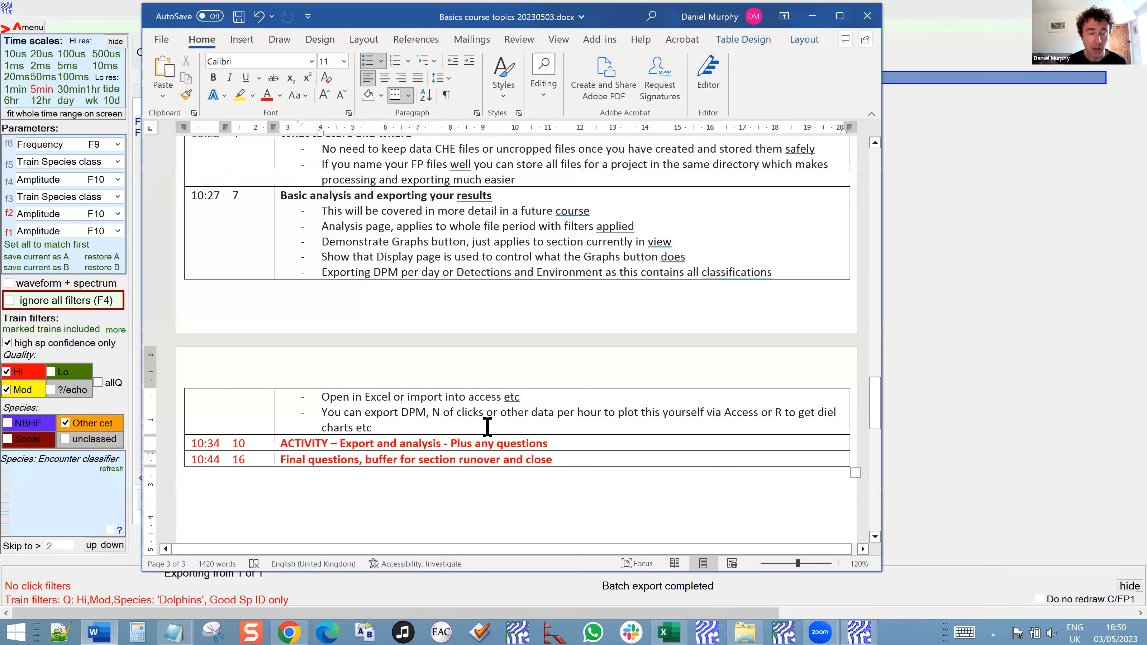
left_click(486, 429)
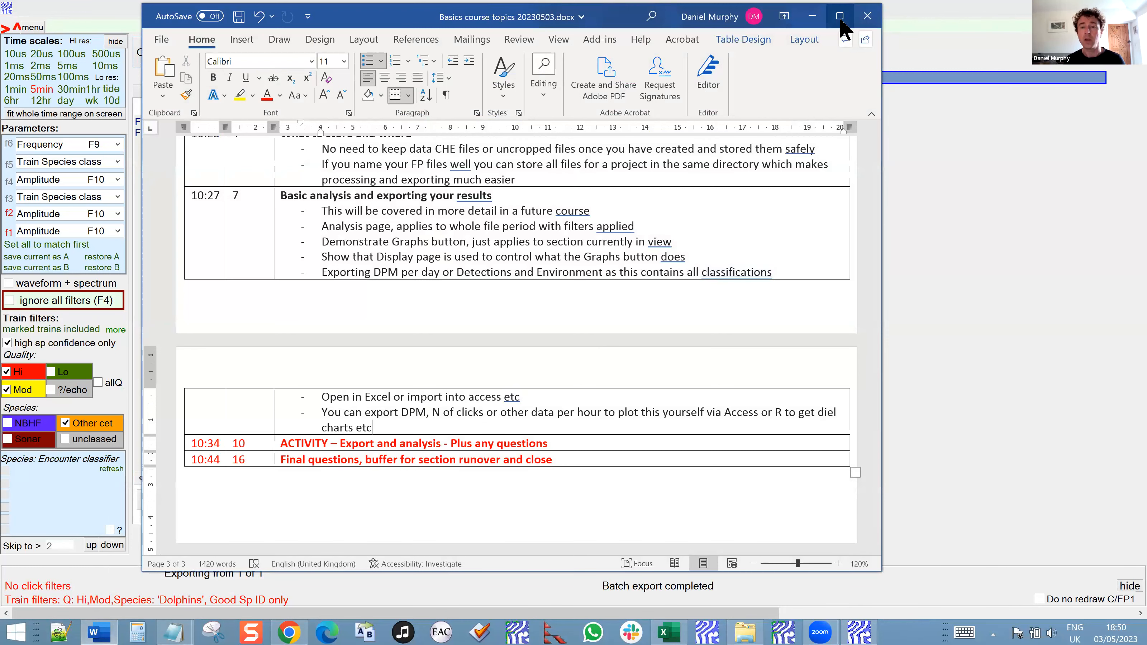
left_click(815, 22)
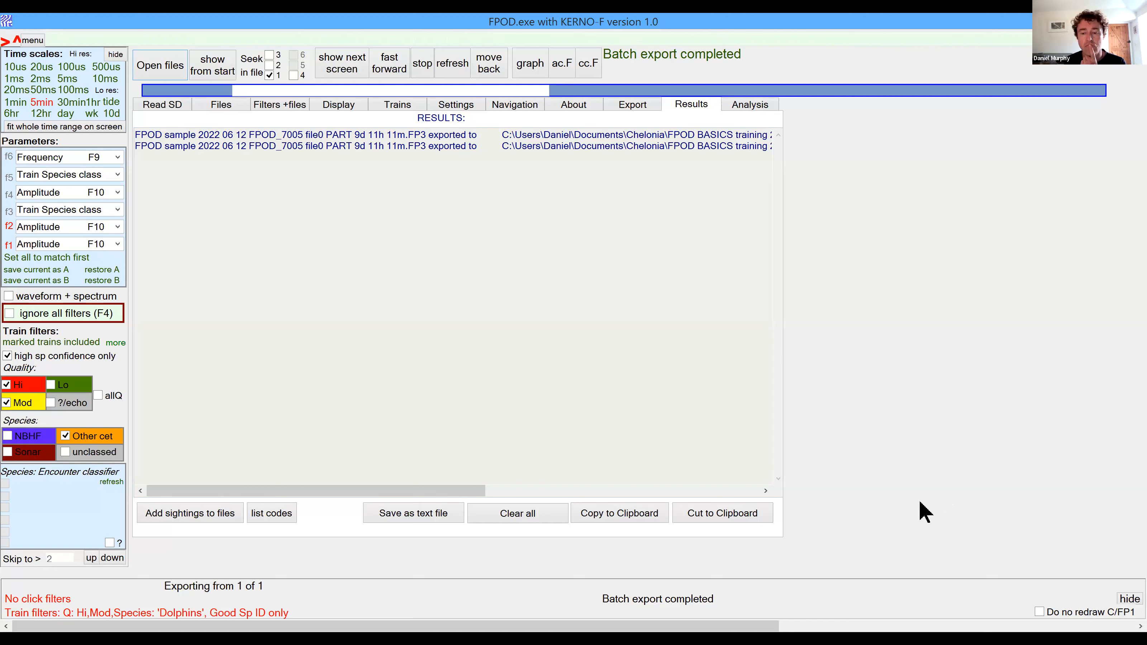
key("alt+Tab")
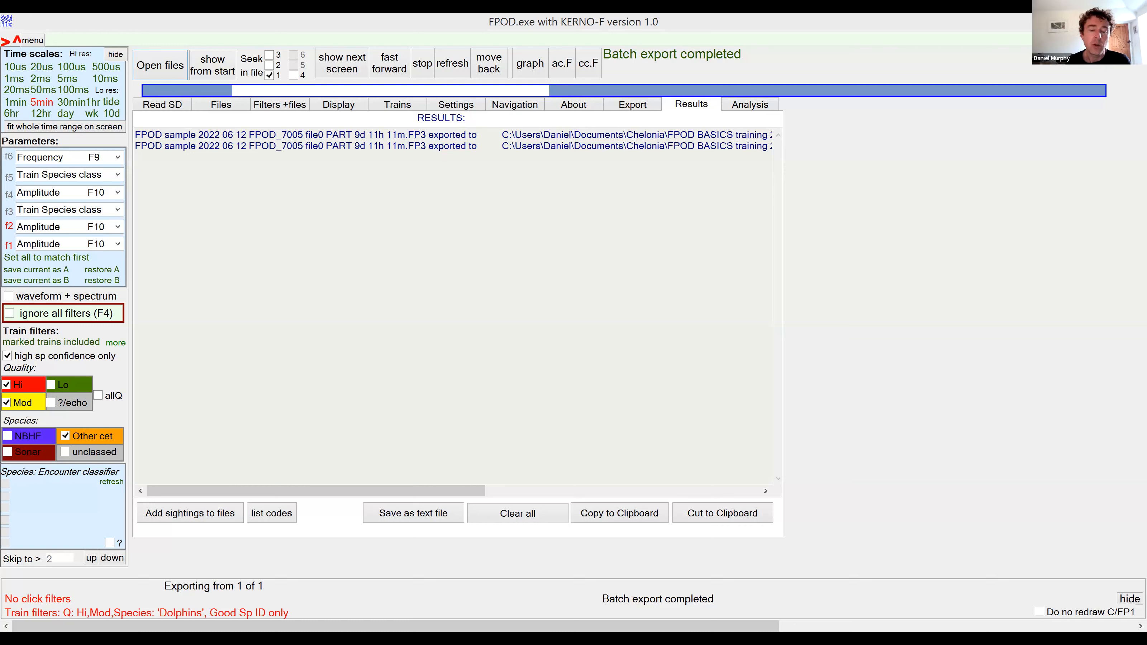
left_click(266, 302)
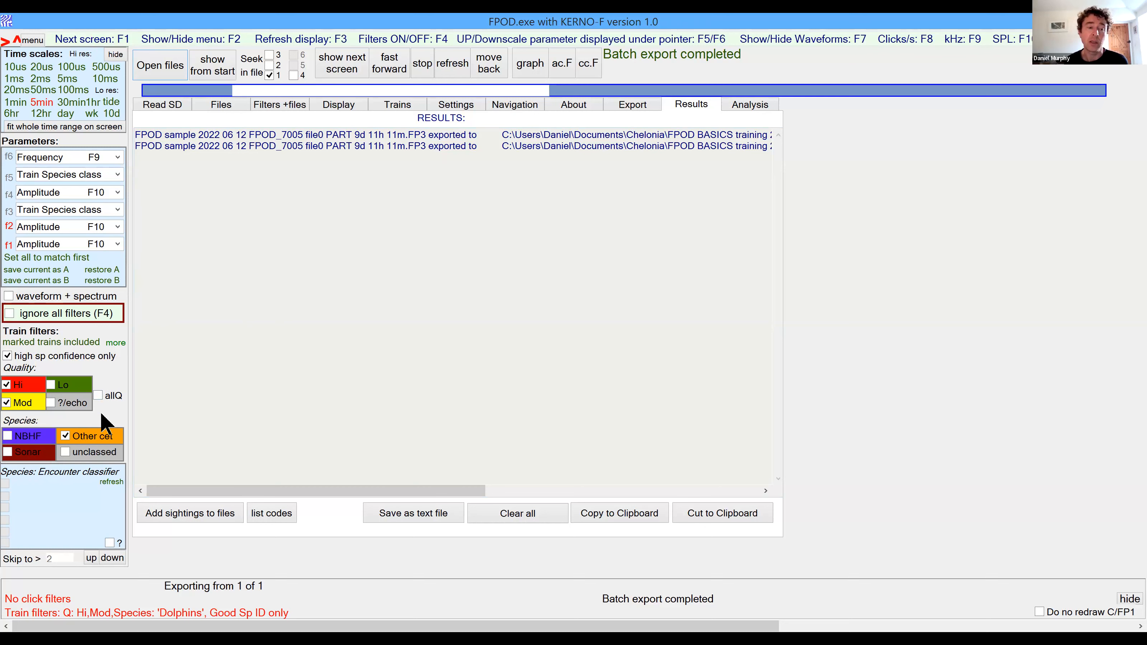
Cycle the marked-trains filter through excluded and only back to included, and add NBHF and Sonar to the species filter.
left_click(59, 342)
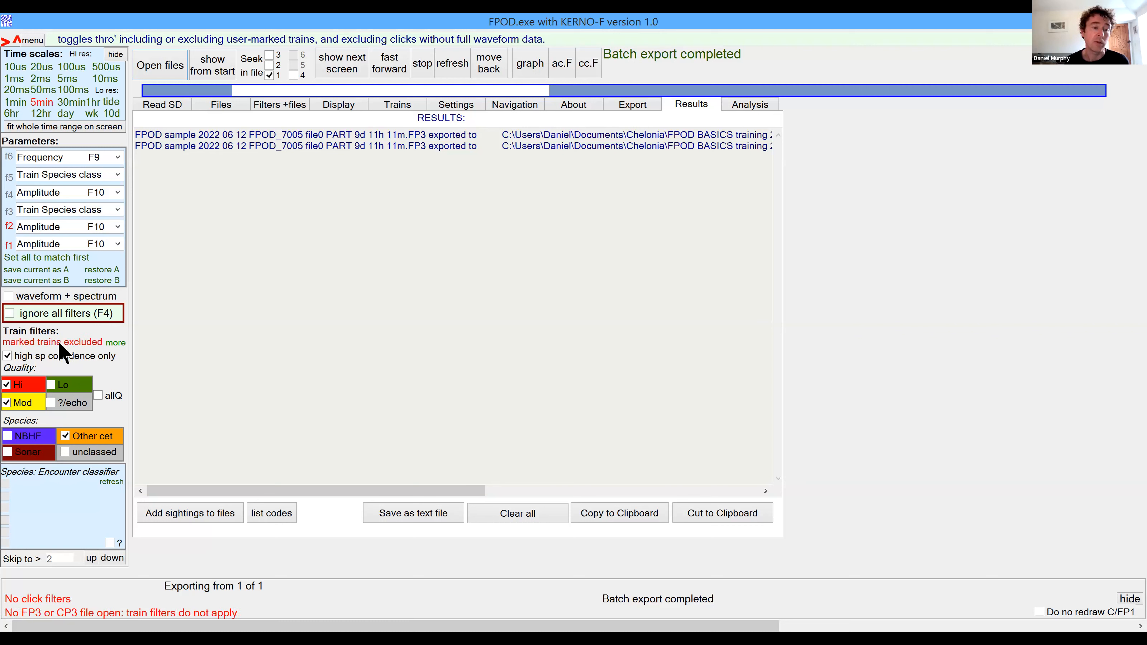
left_click(61, 342)
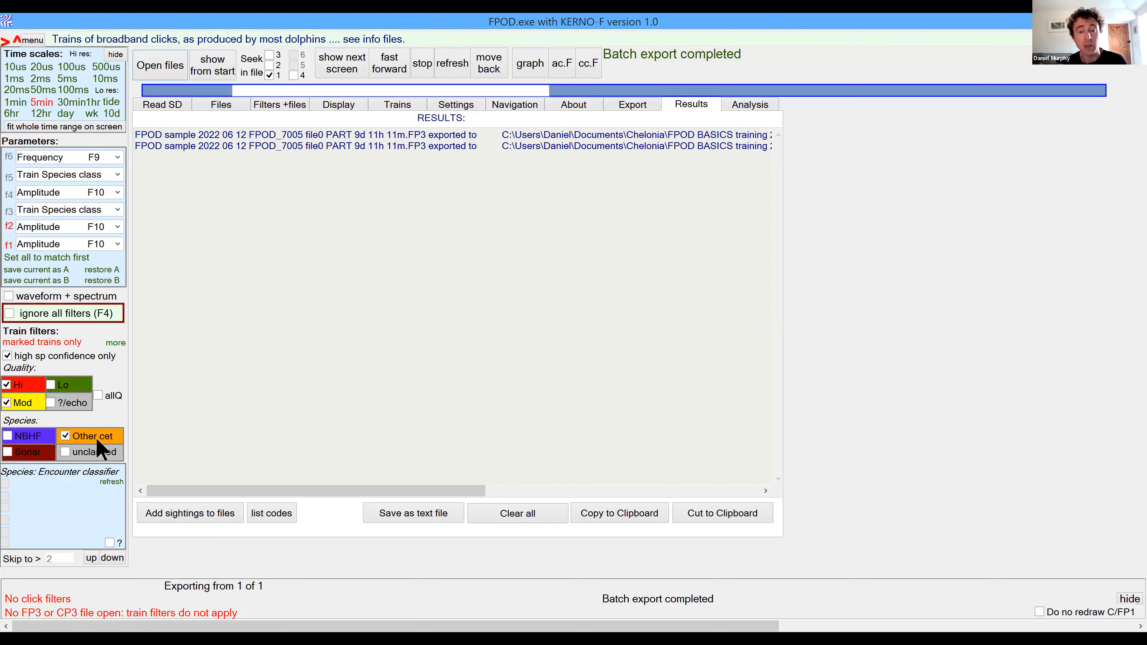
left_click(15, 437)
left_click(17, 452)
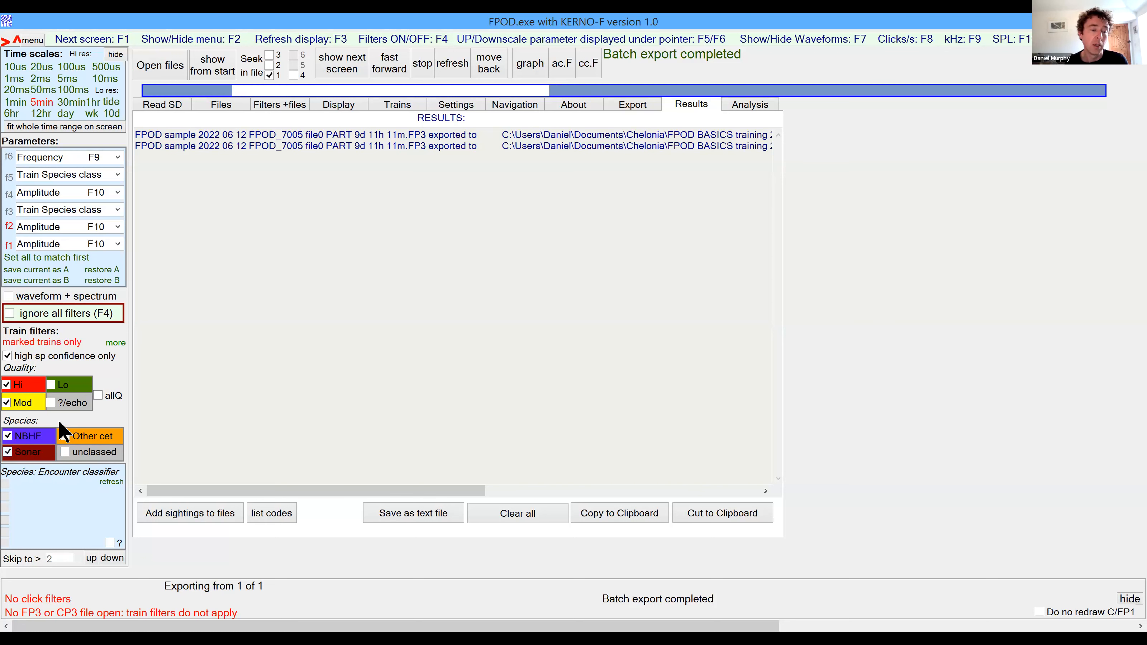
left_click(51, 344)
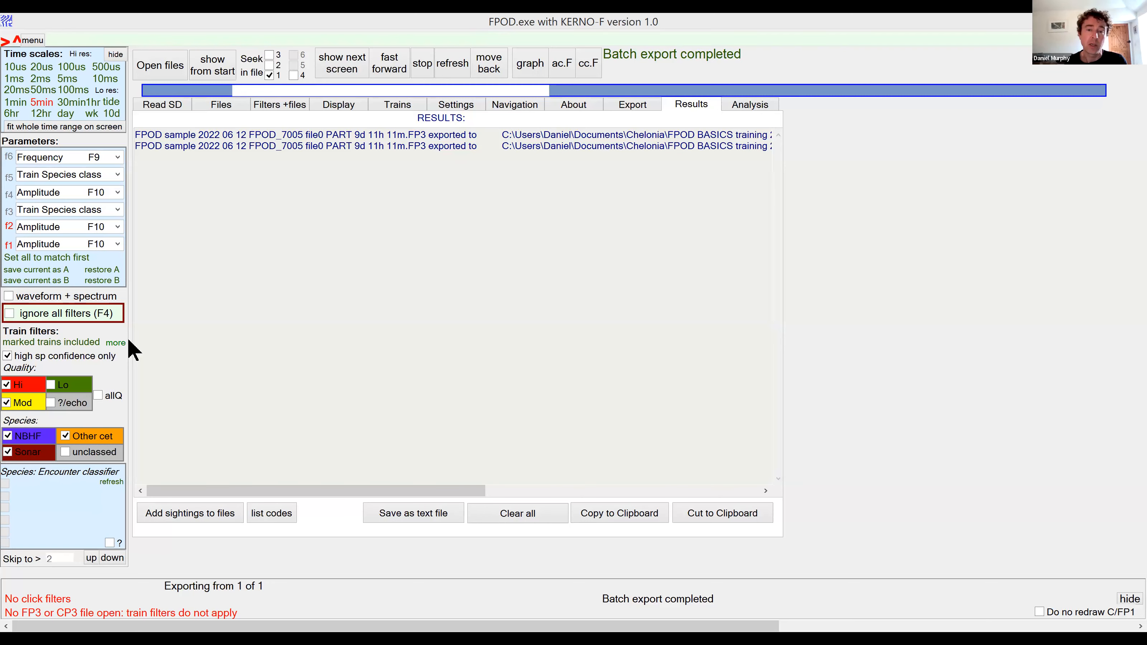
View the data export settings, and try to show the file from its start at the 100ms time scale.
left_click(637, 106)
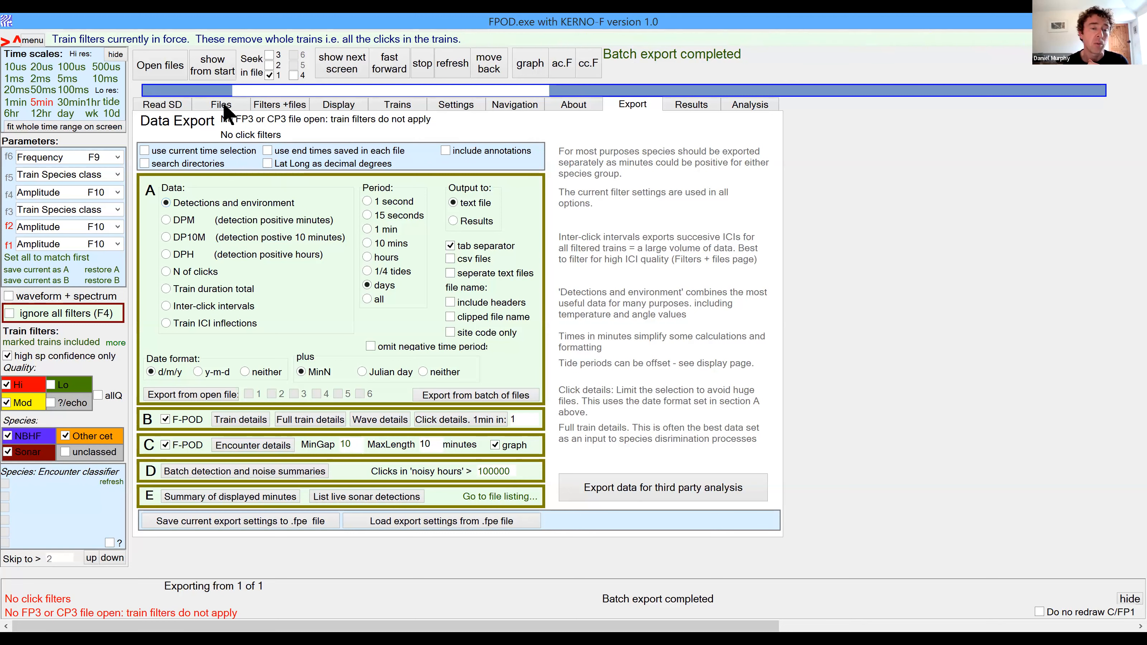
left_click(73, 89)
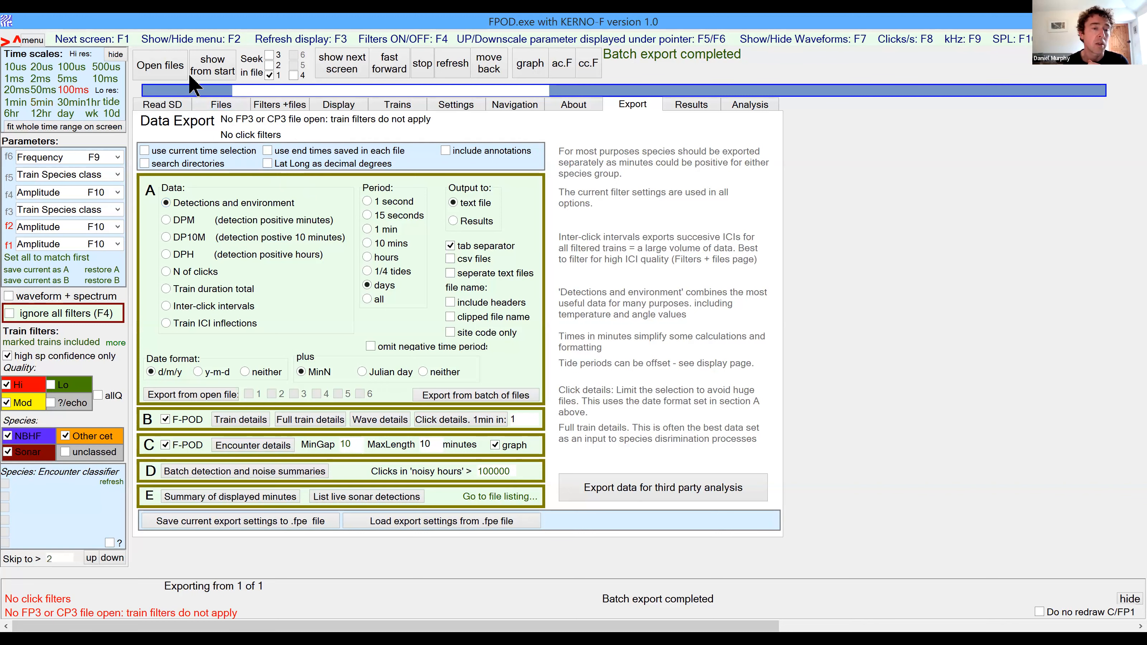
left_click(230, 72)
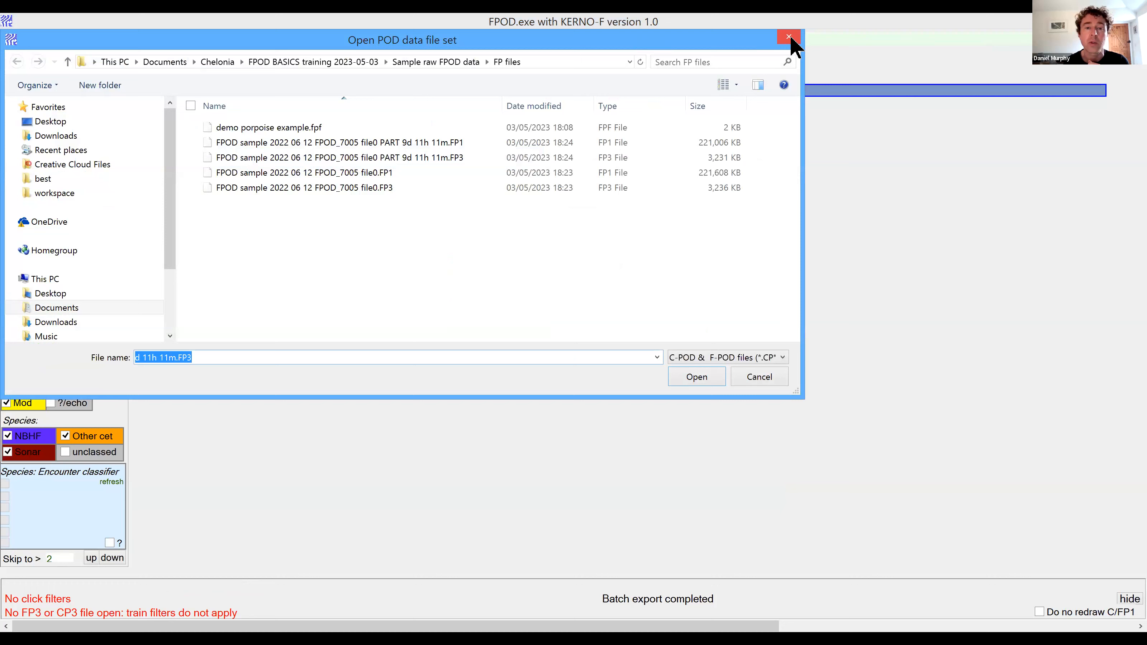
key("Escape")
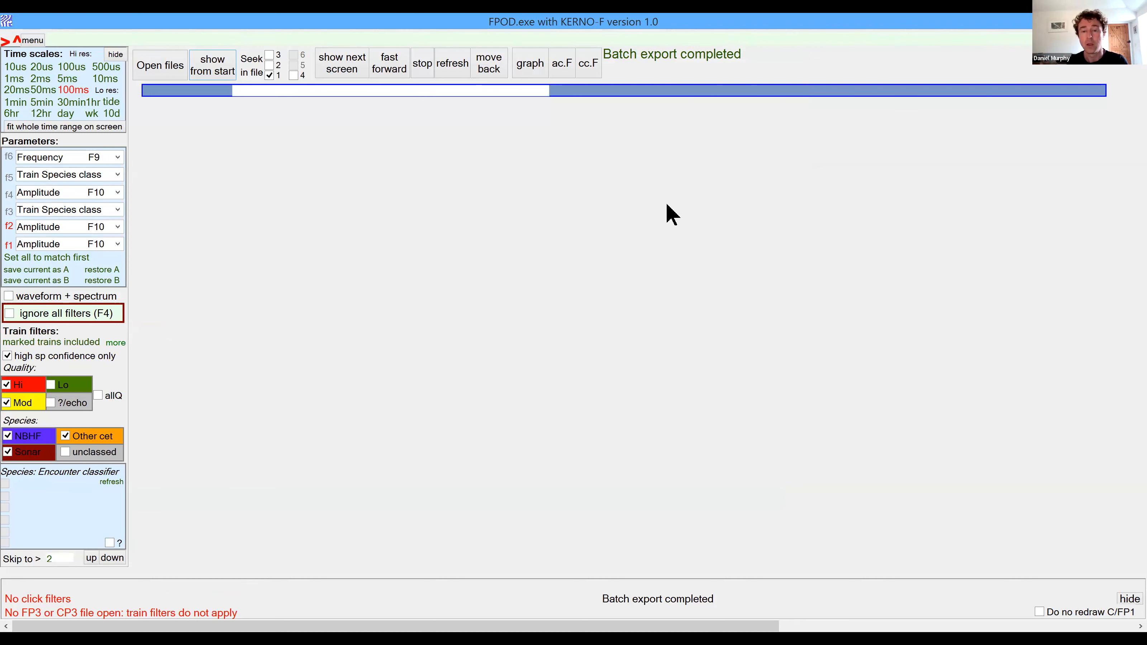
key("alt+Tab")
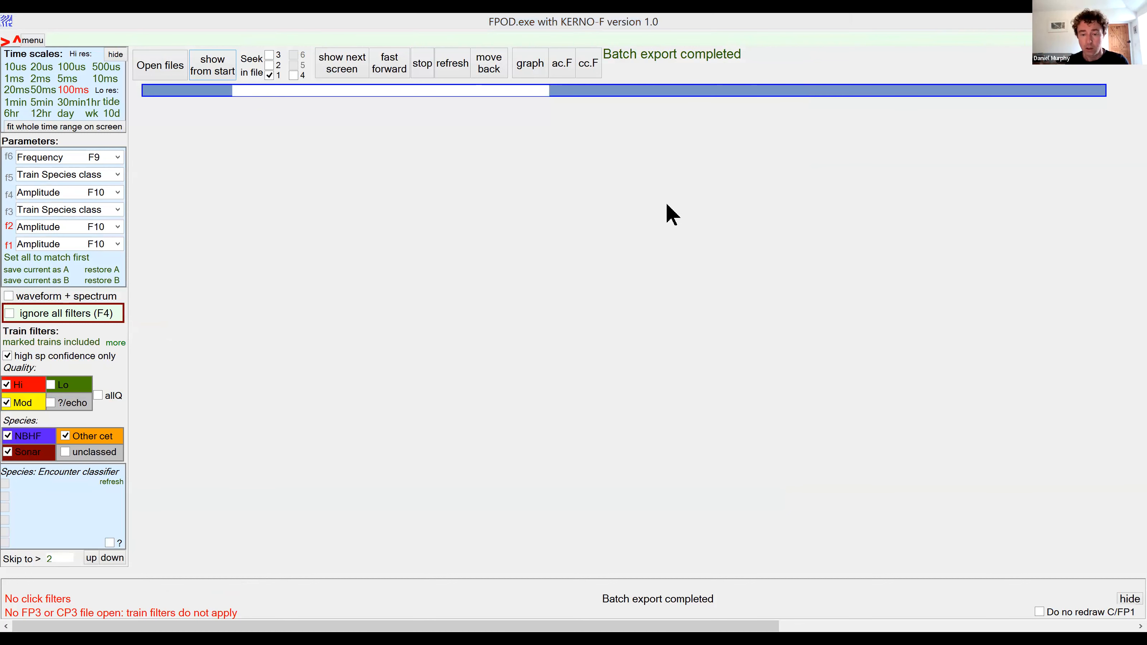